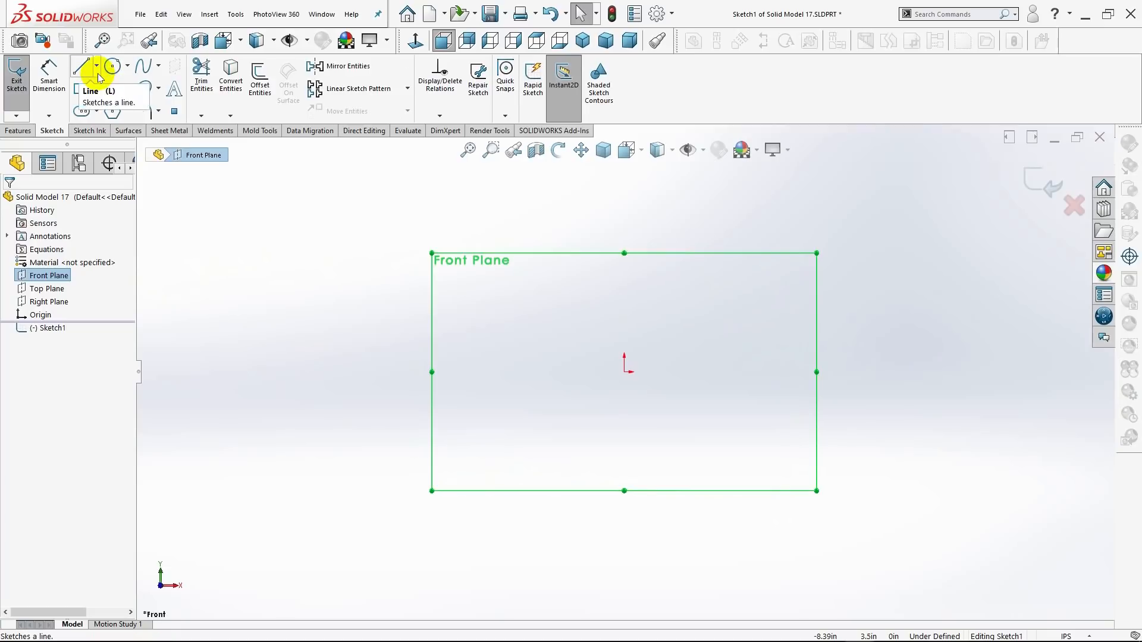
# Sketch a vertical centerline about 2.8 in long upward from the origin on the Front Plane.
pyautogui.click(90, 101)
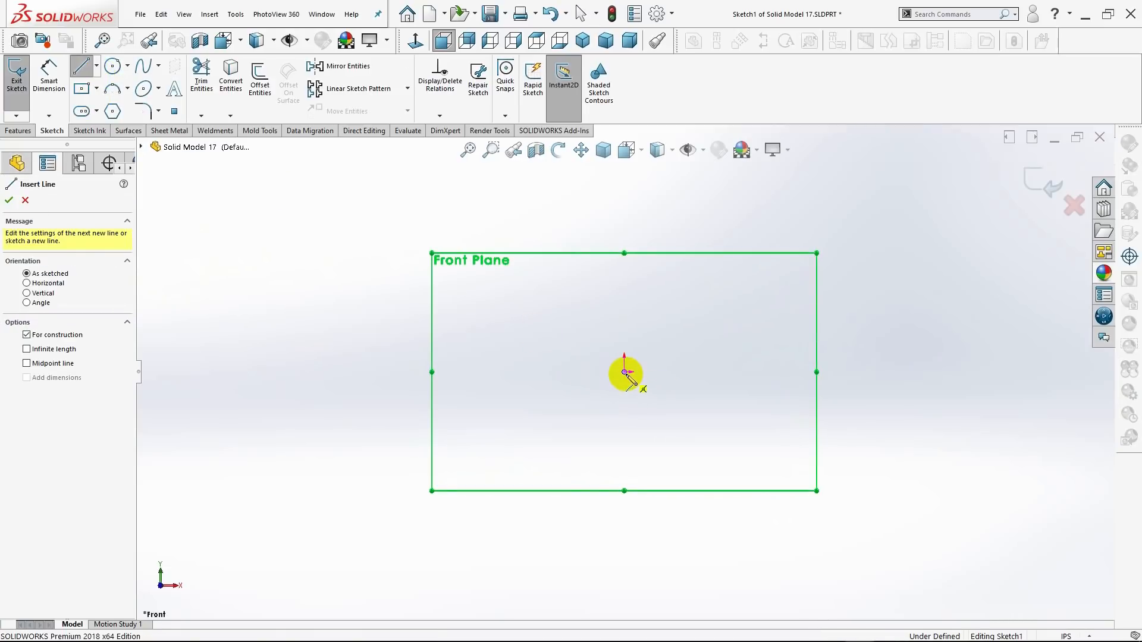
pyautogui.click(624, 372)
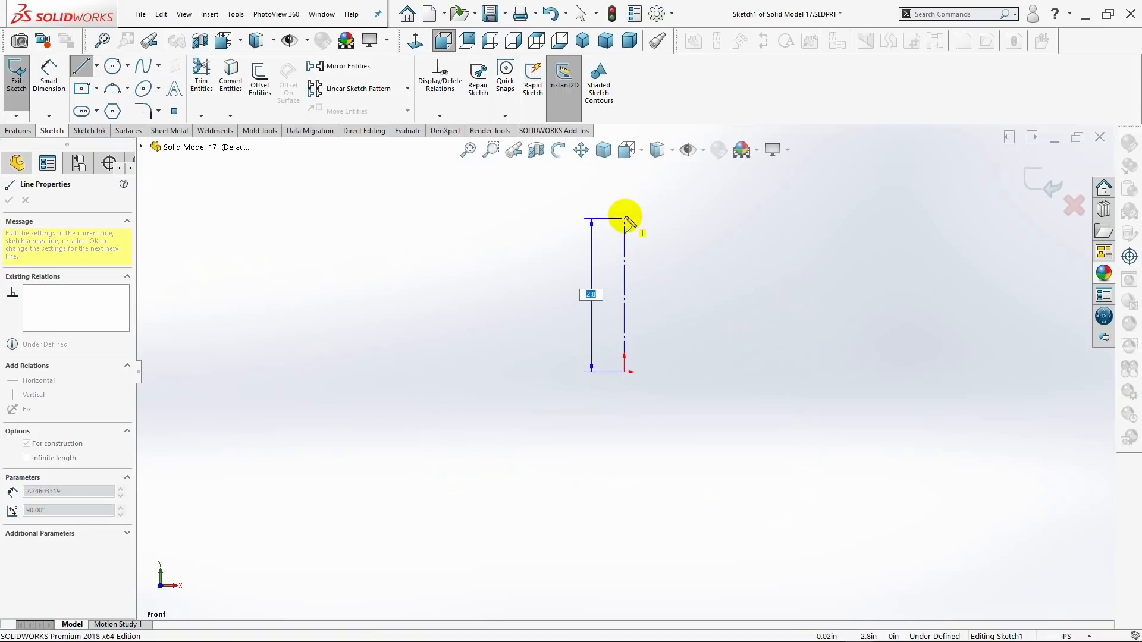
pyautogui.click(624, 217)
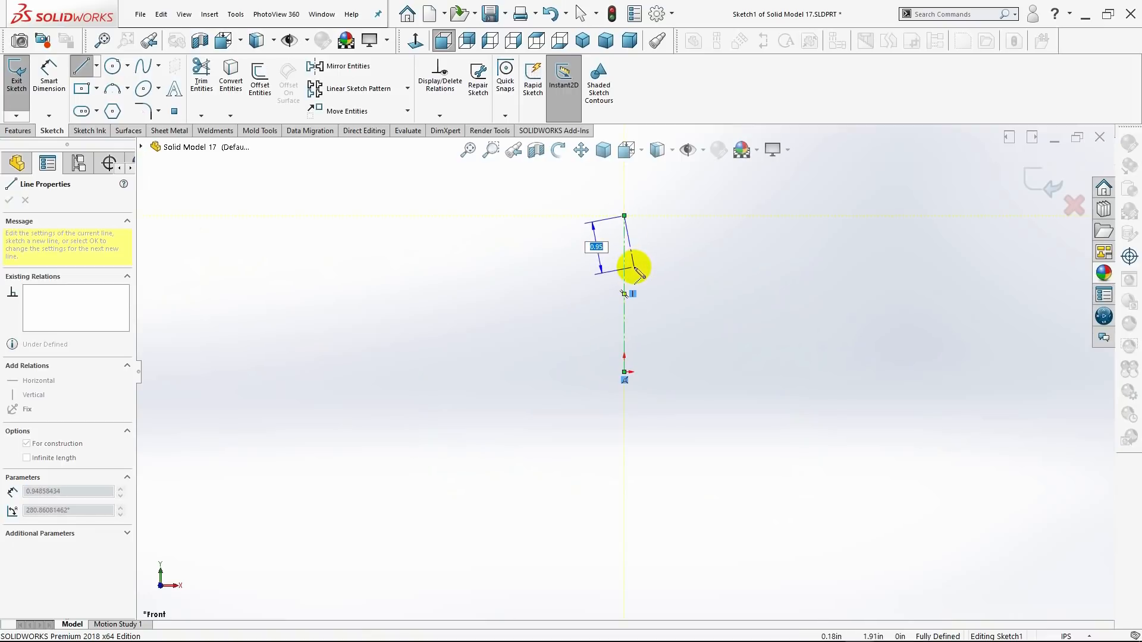
pyautogui.press('Escape')
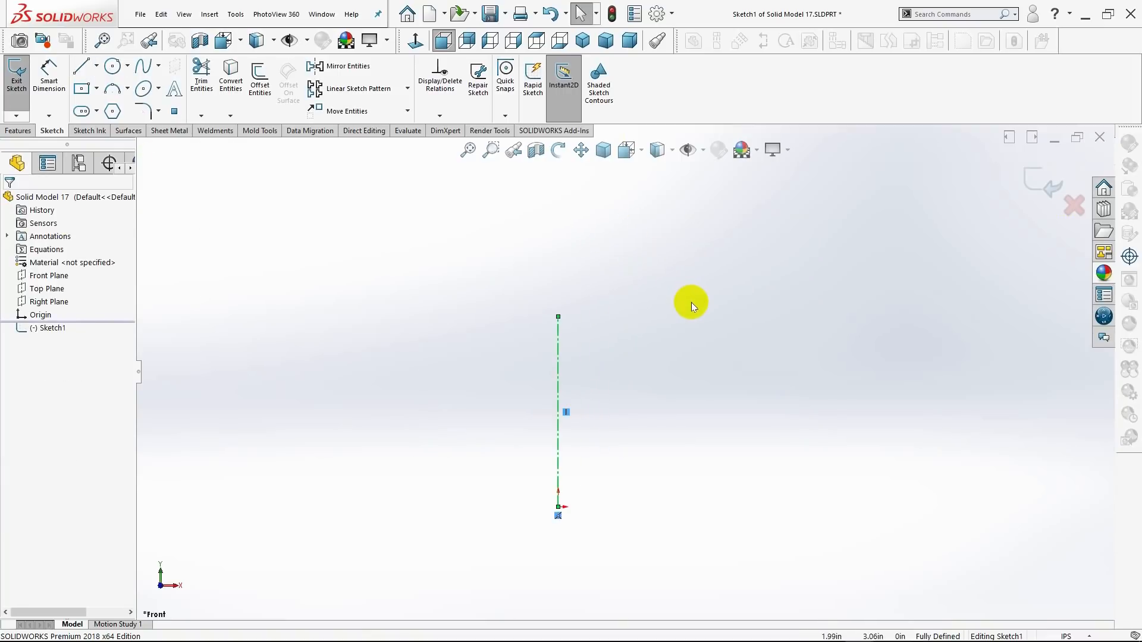
# Sketch a horizontal centerline about 6.7 in long to the right from the vertical centerline's upper end.
pyautogui.click(96, 65)
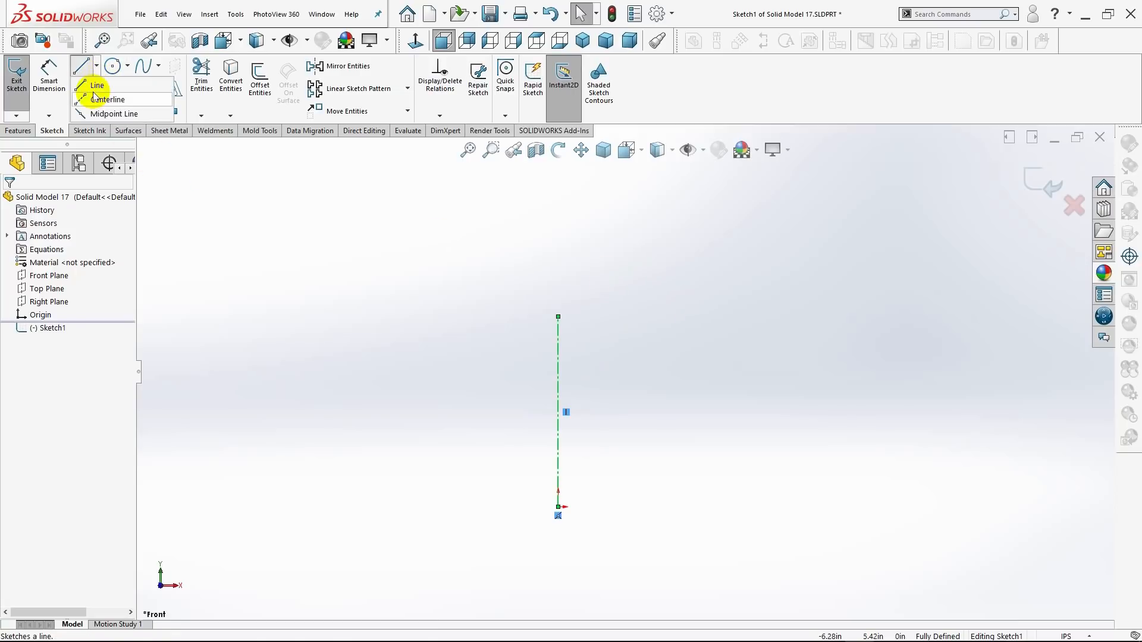
pyautogui.click(93, 99)
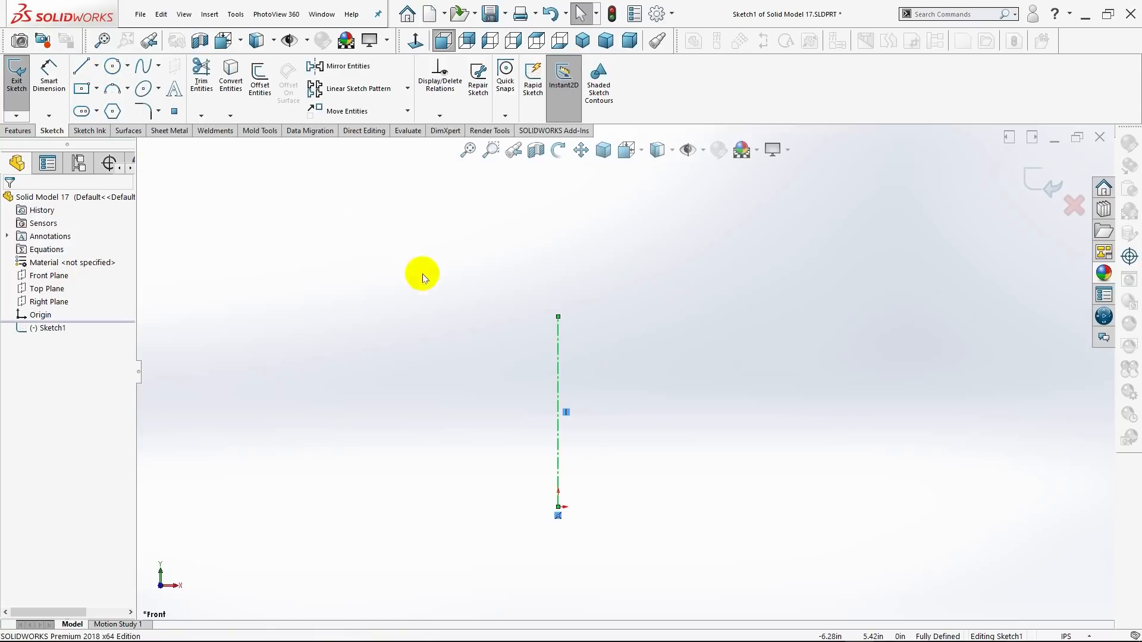
pyautogui.click(557, 317)
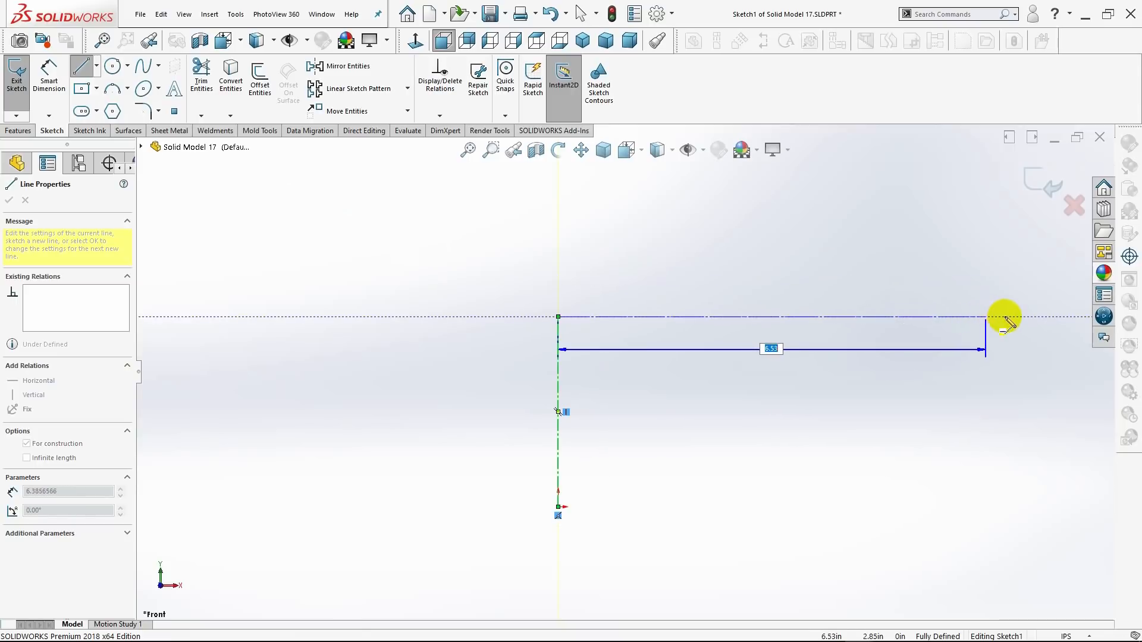
pyautogui.click(1005, 317)
pyautogui.press('Escape')
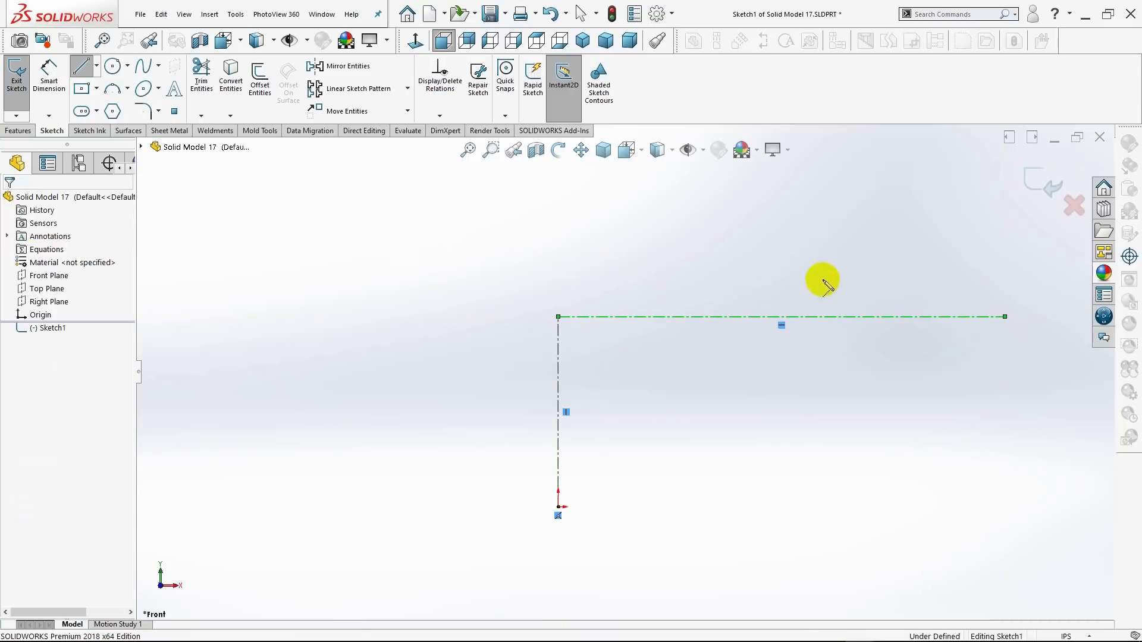
# Sketch a solid vertical line over the vertical centerline, from the origin to its upper end.
pyautogui.scroll(-1, 812, 270)
pyautogui.scroll(-1, 797, 273)
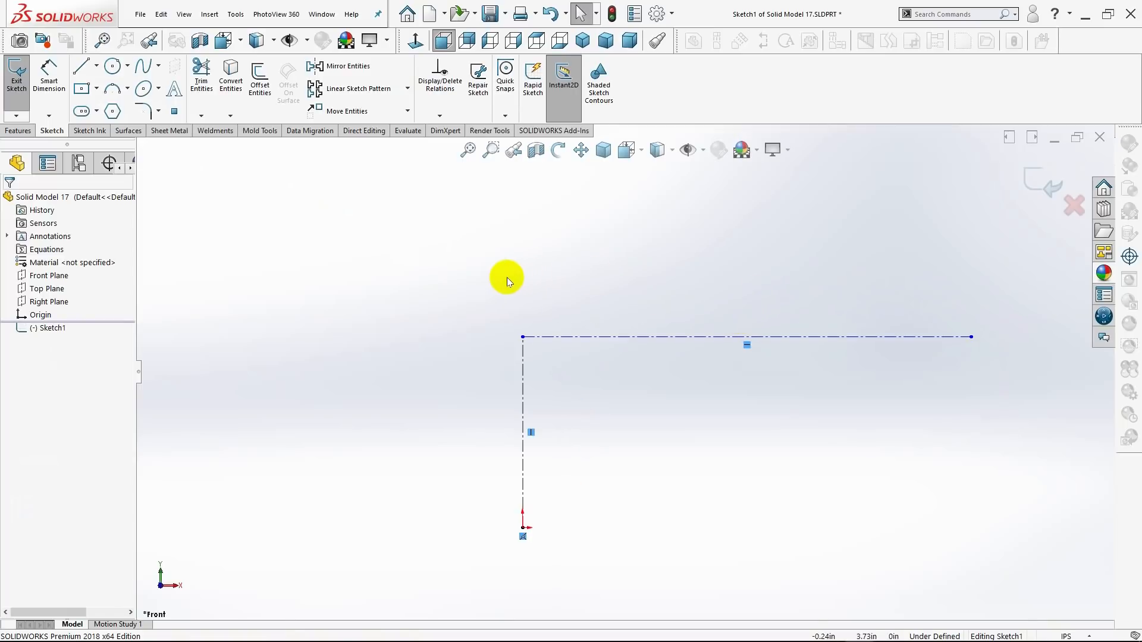
pyautogui.click(82, 67)
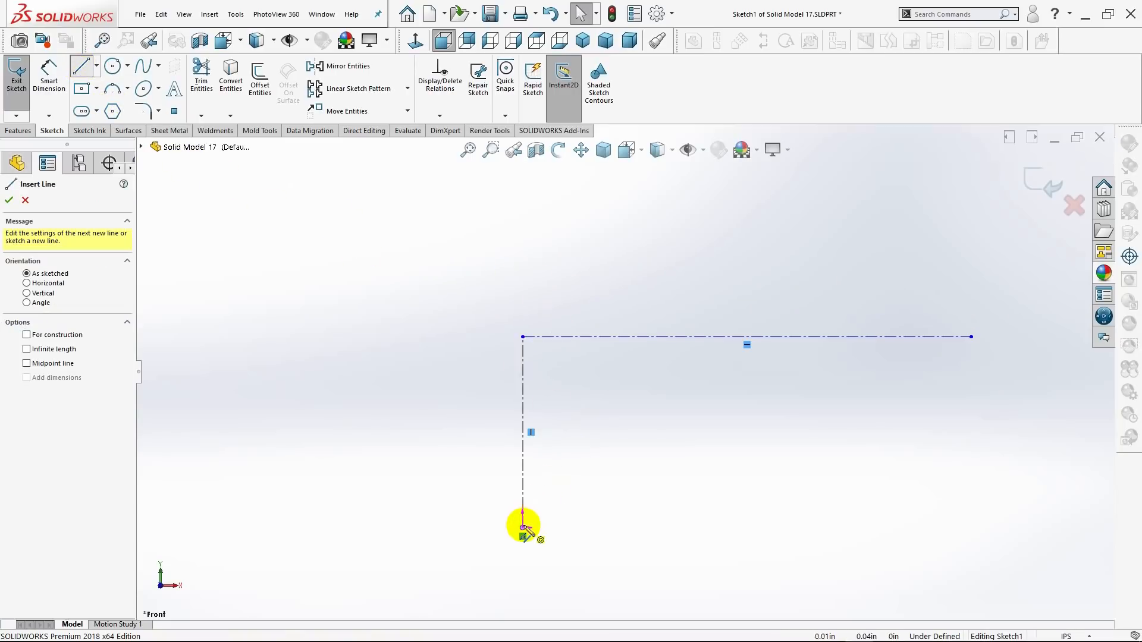
pyautogui.moveTo(522, 527); pyautogui.dragTo(523, 337)
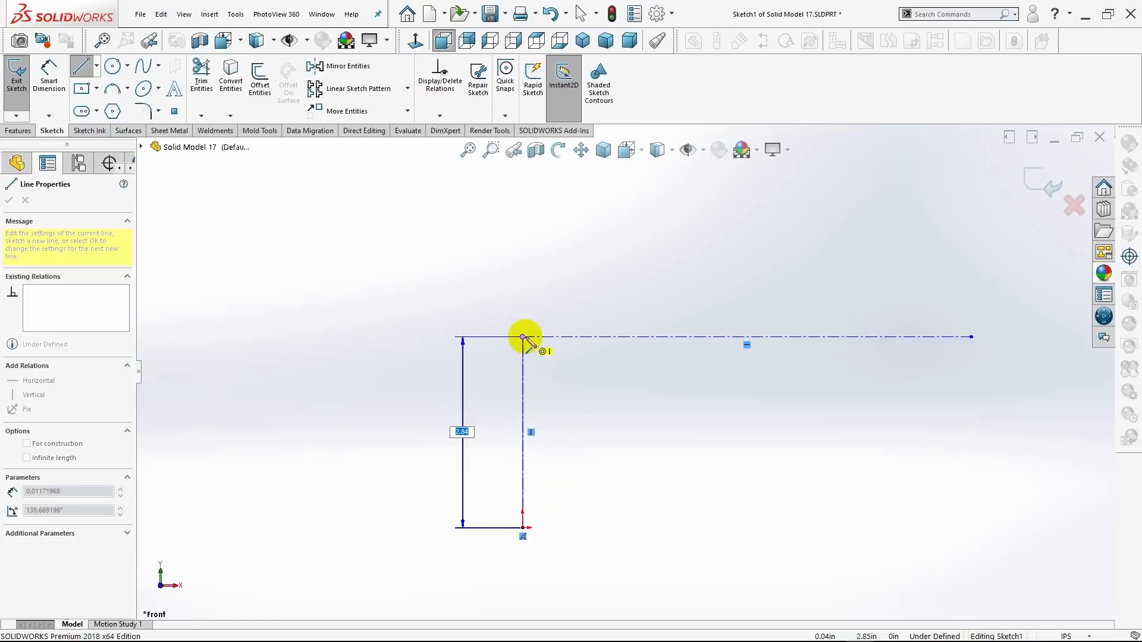
pyautogui.click(522, 337)
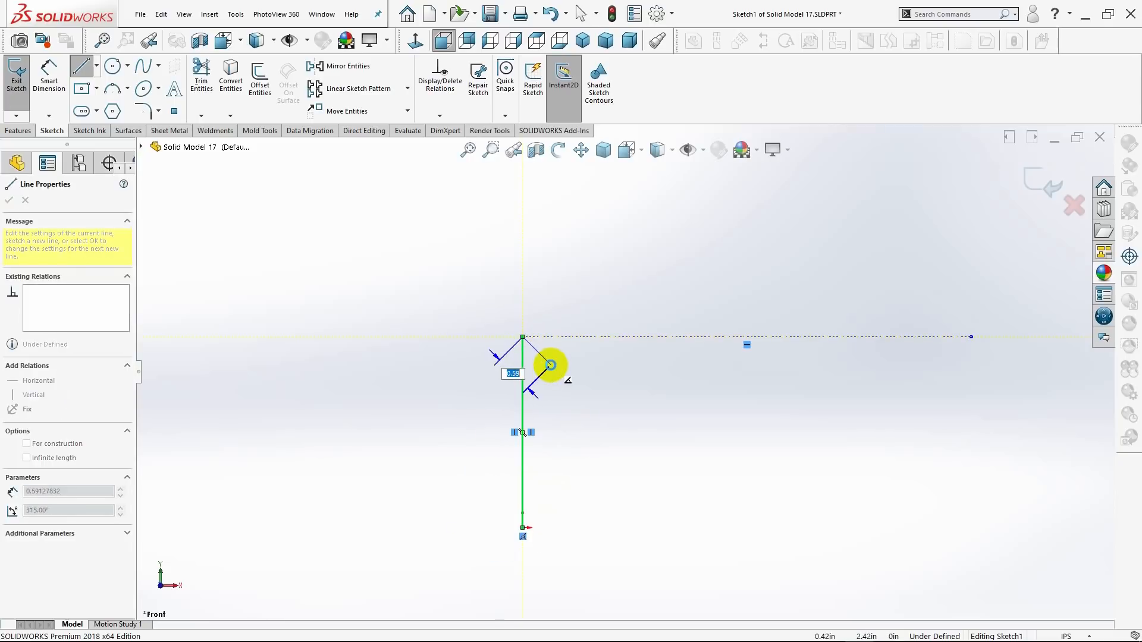
pyautogui.press('Escape')
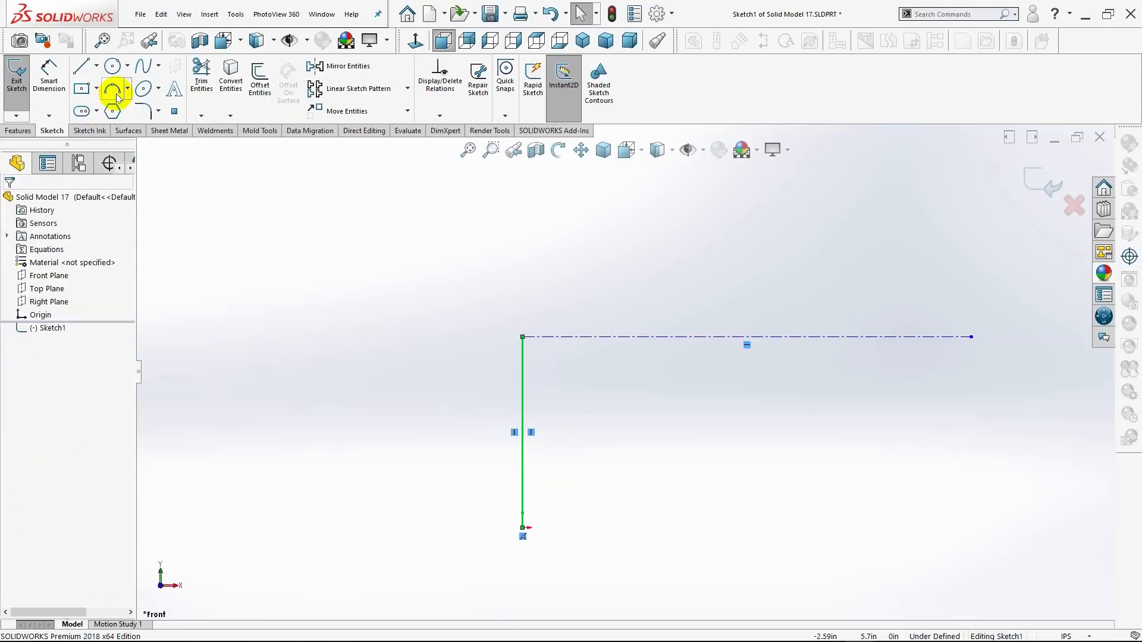
# Sketch a 3 Point Arc as a 180° semicircle above the horizontal centerline, joining its two endpoints, with a radius of about 3.33 in.
pyautogui.click(128, 89)
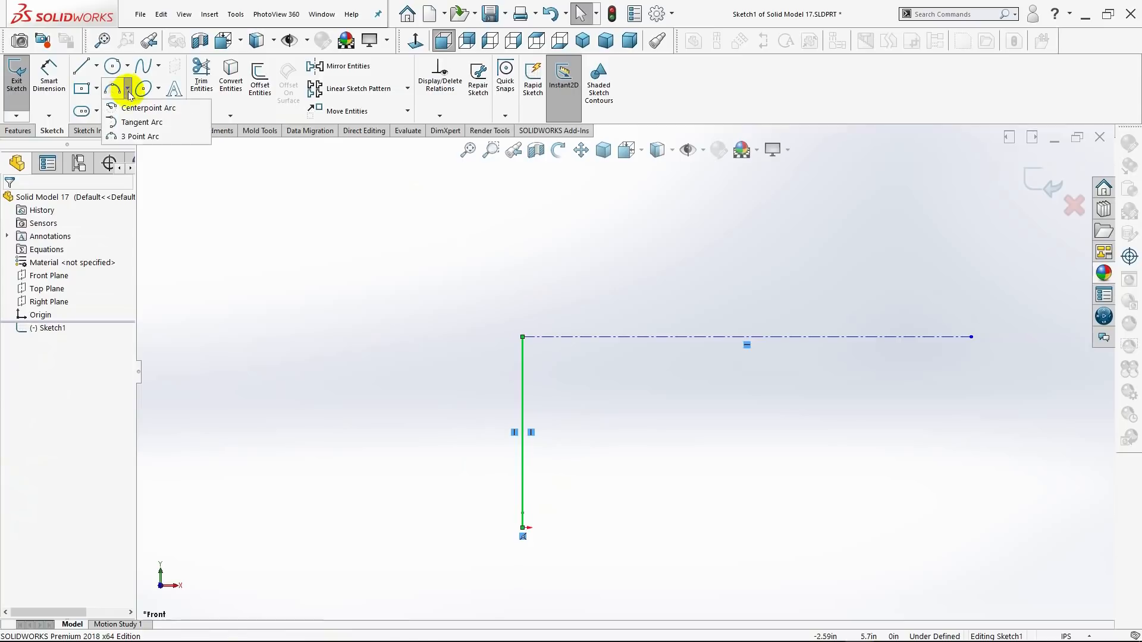
pyautogui.click(134, 137)
pyautogui.click(523, 337)
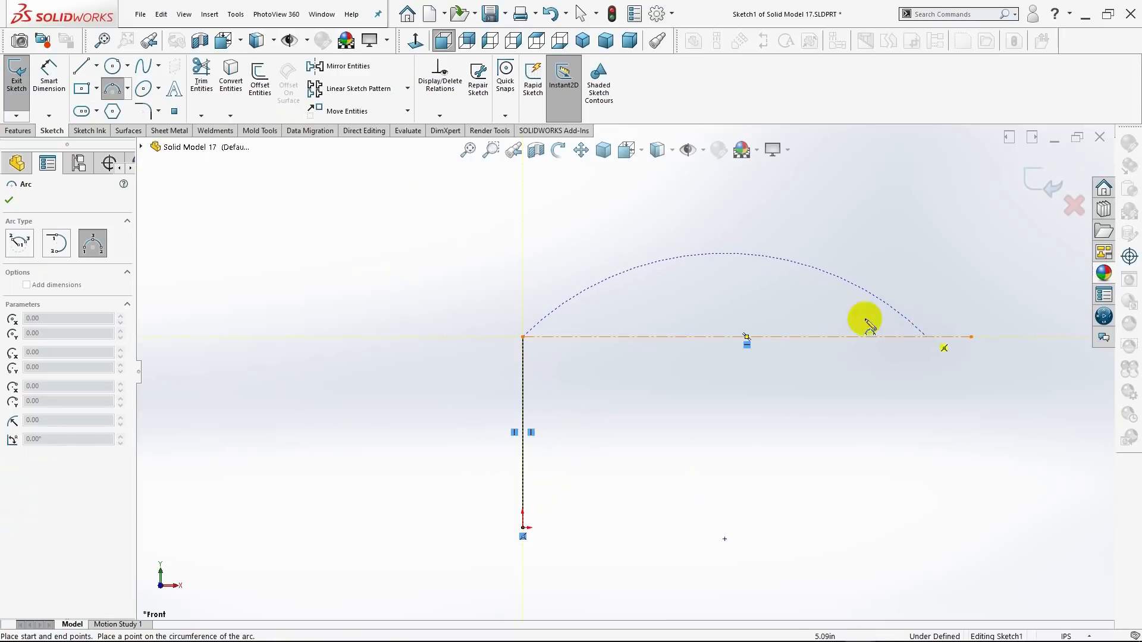
pyautogui.click(969, 337)
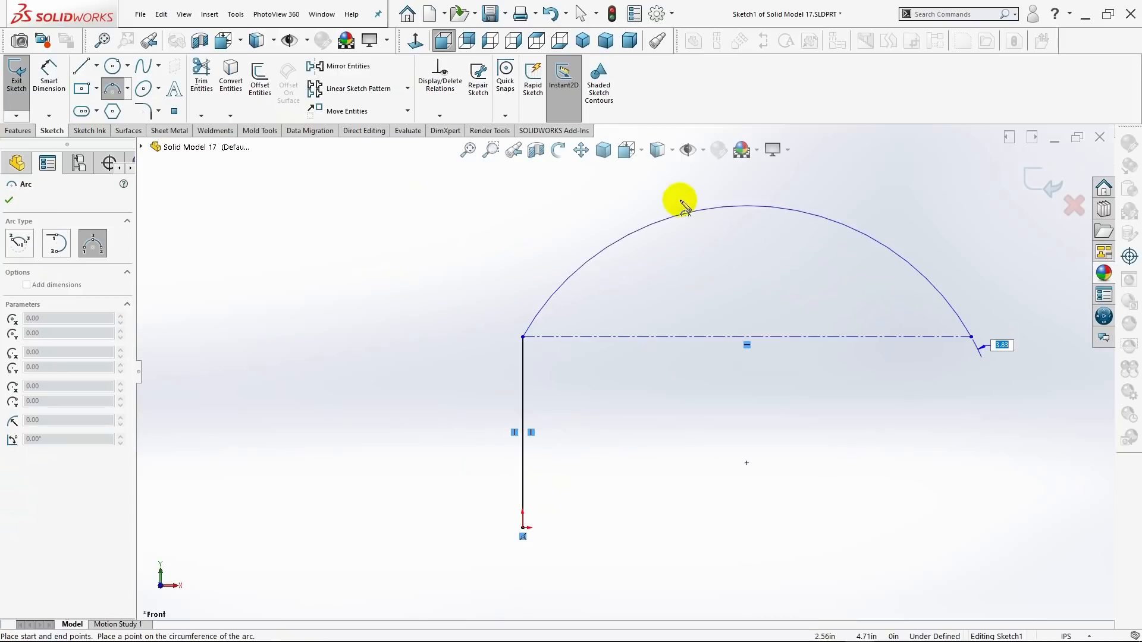
pyautogui.press('z')
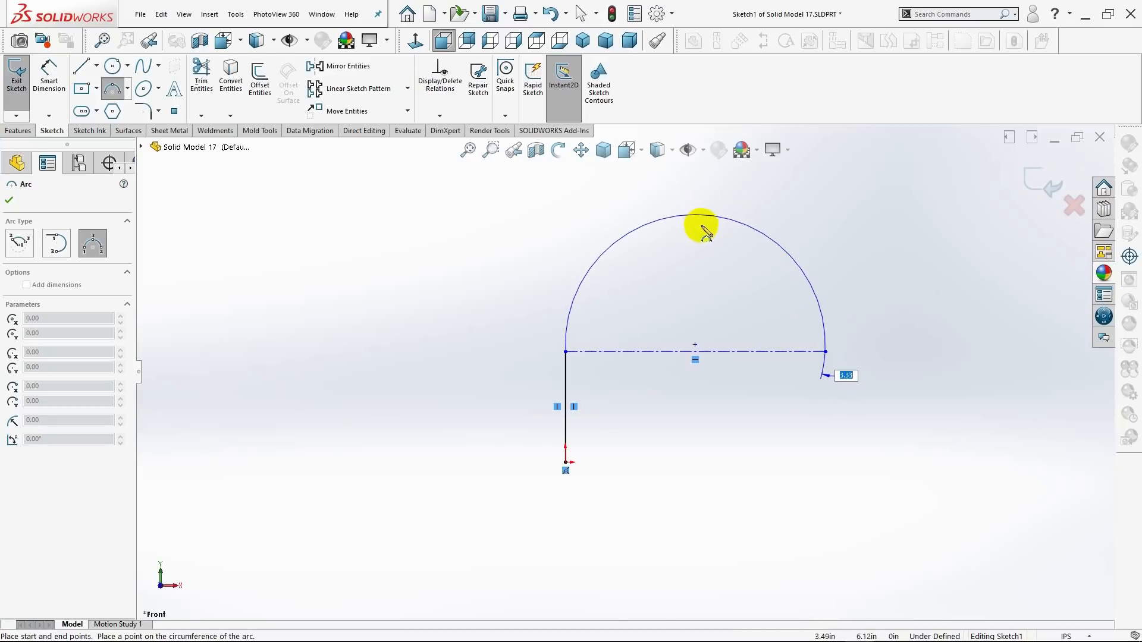
pyautogui.click(703, 228)
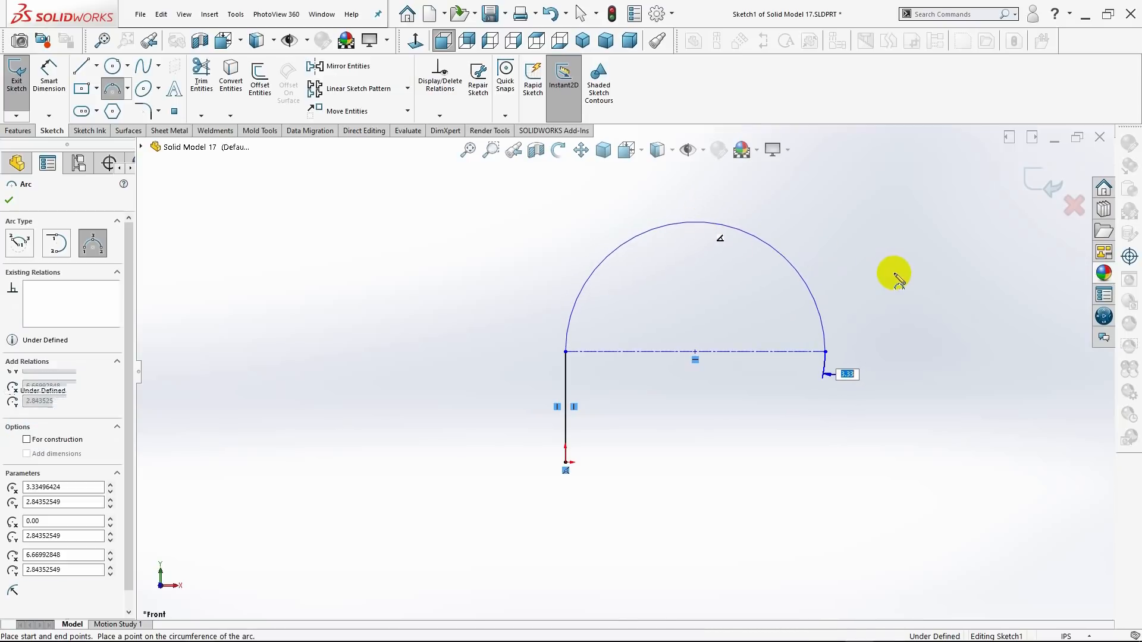
pyautogui.press('Escape')
# Dimension the solid vertical line's length and set it to 2.00 in.
pyautogui.scroll(2, 829, 277)
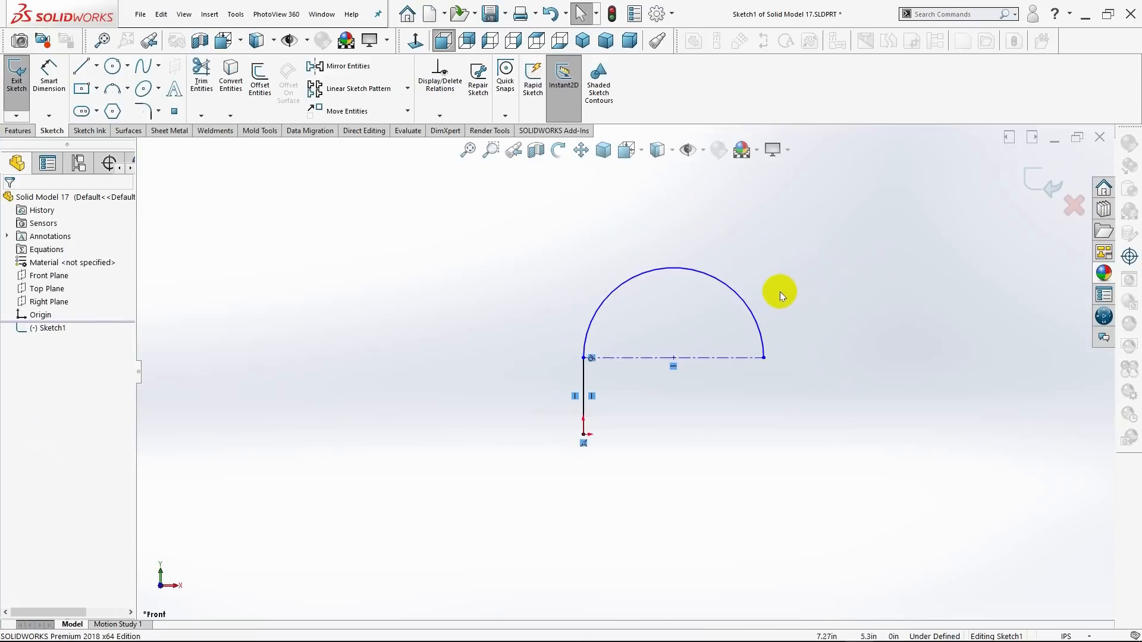
pyautogui.scroll(-2, 779, 291)
pyautogui.click(47, 72)
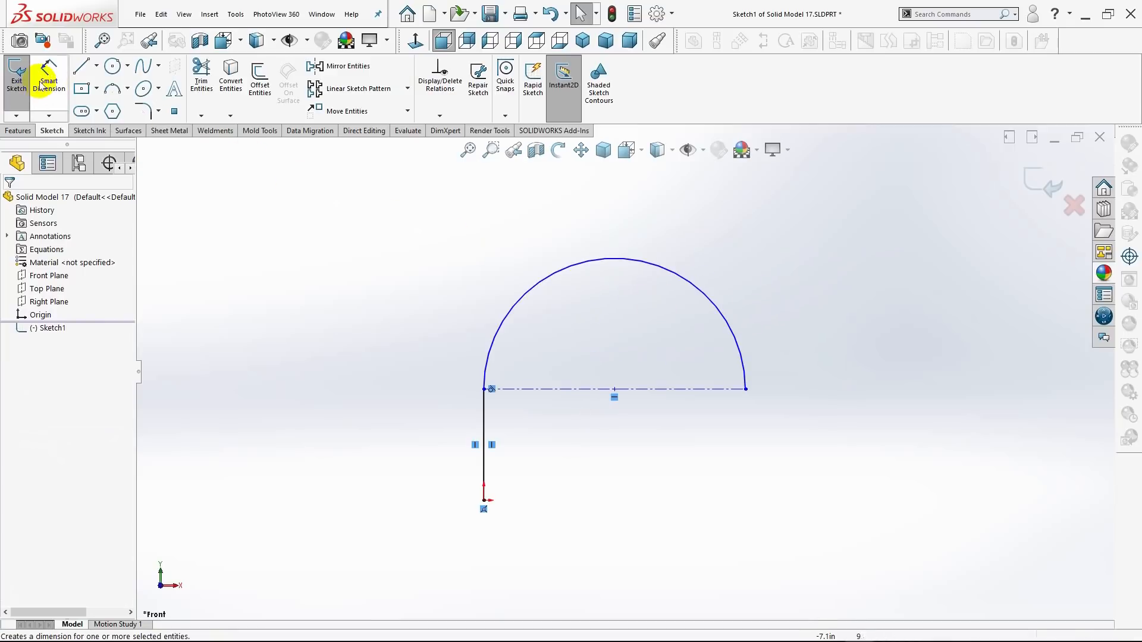
pyautogui.click(485, 457)
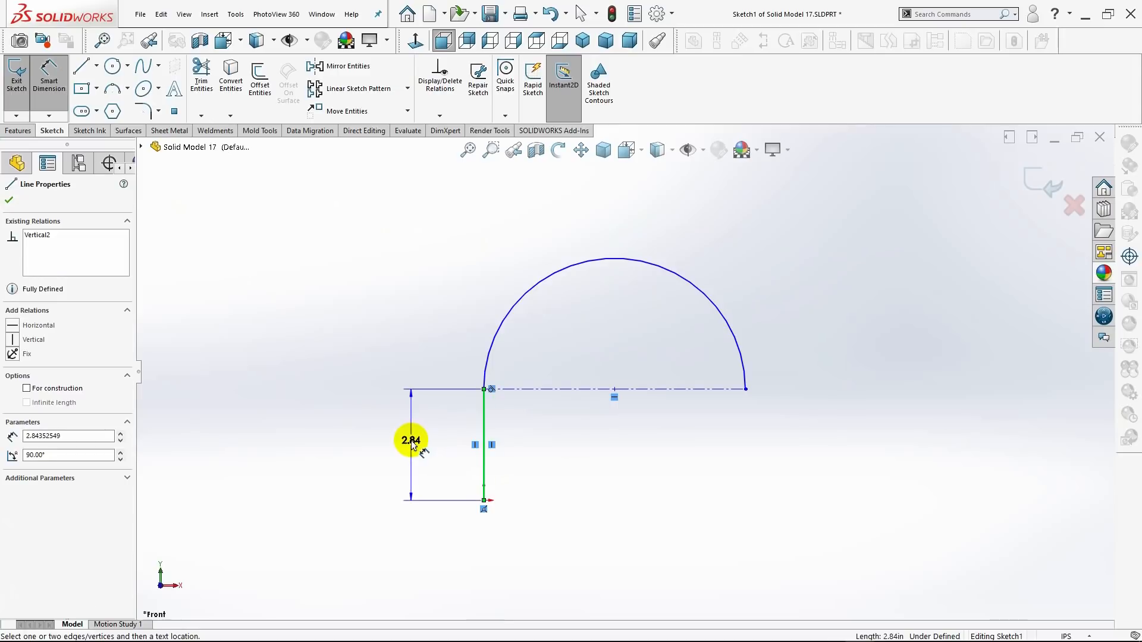
pyautogui.click(411, 444)
pyautogui.write('2')
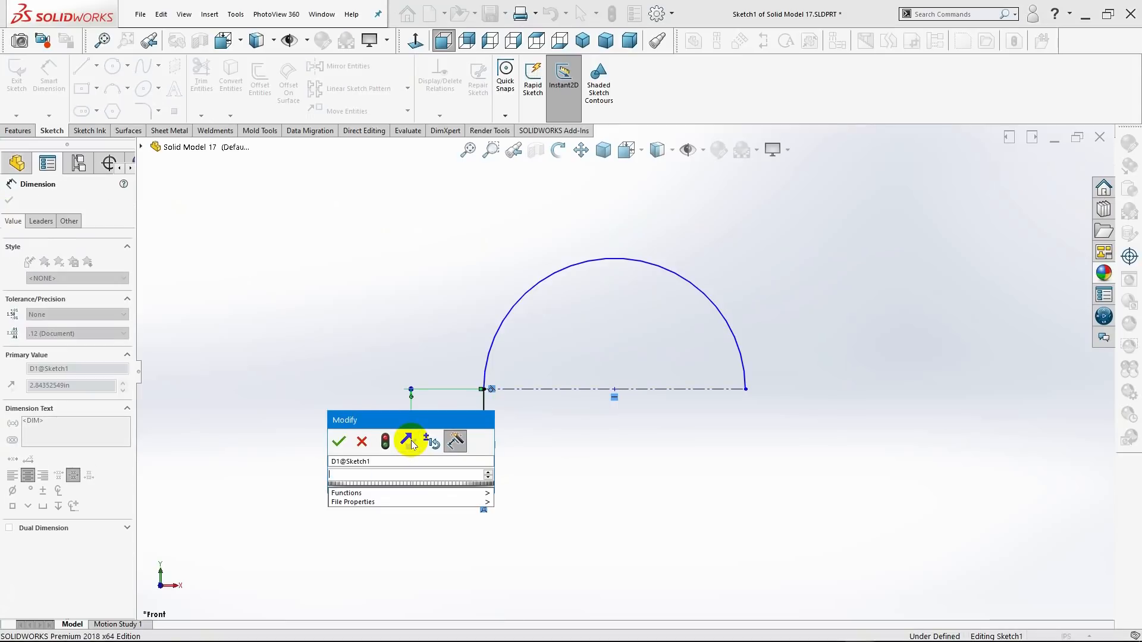
pyautogui.write('.0')
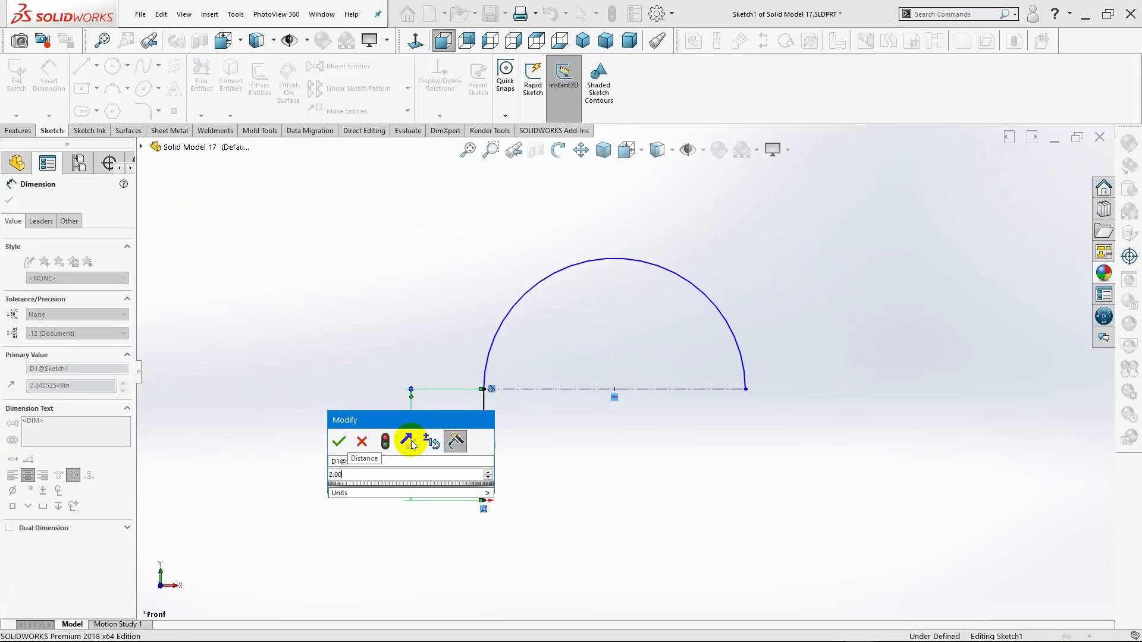
pyautogui.write('0')
pyautogui.press('Return')
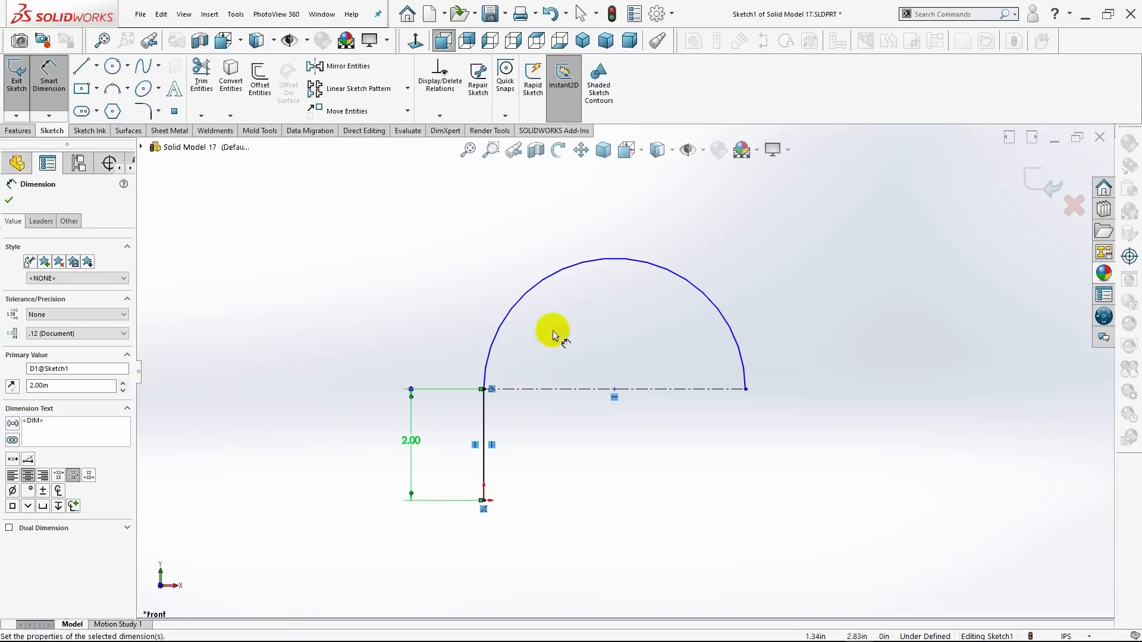
# Dimension the semicircular arc's radius and set it to 2.00 in.
pyautogui.click(520, 298)
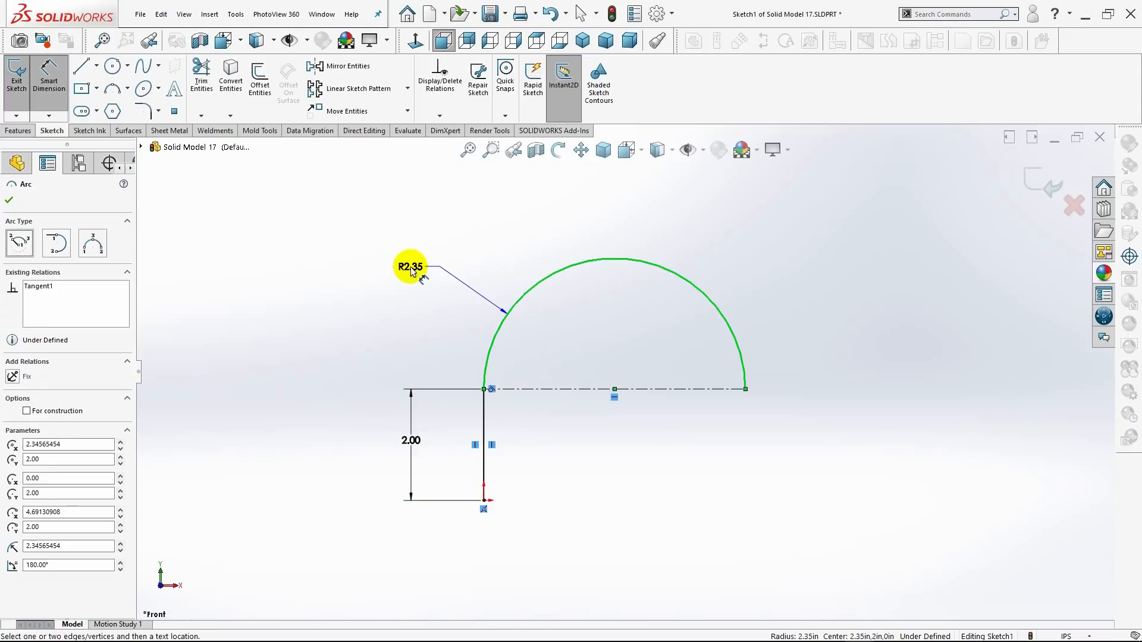
pyautogui.click(412, 270)
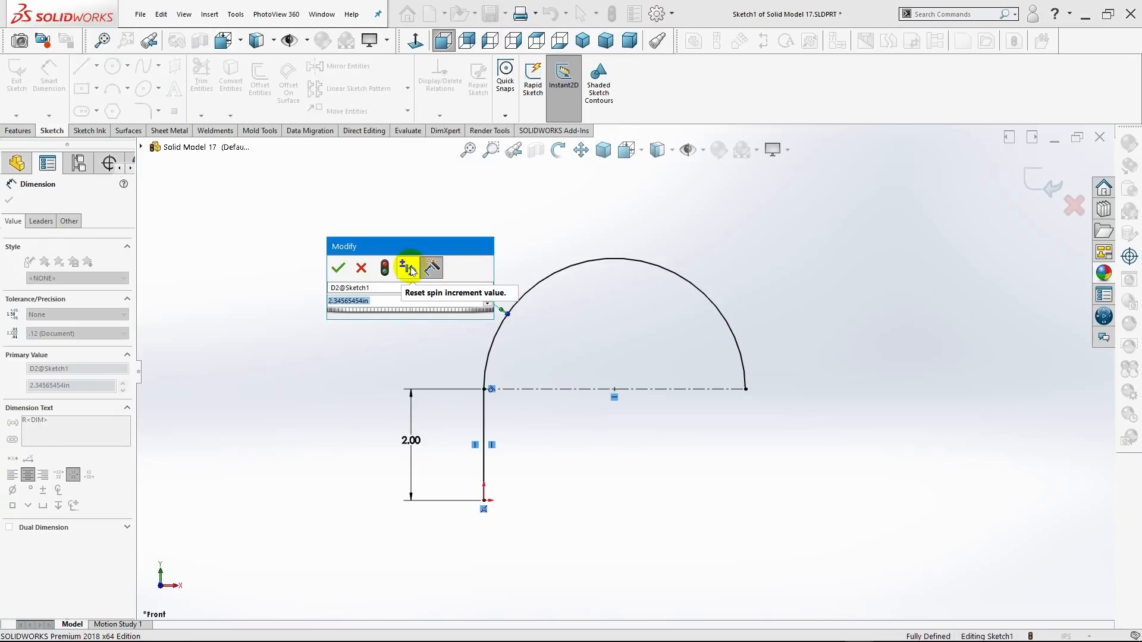
pyautogui.write('=')
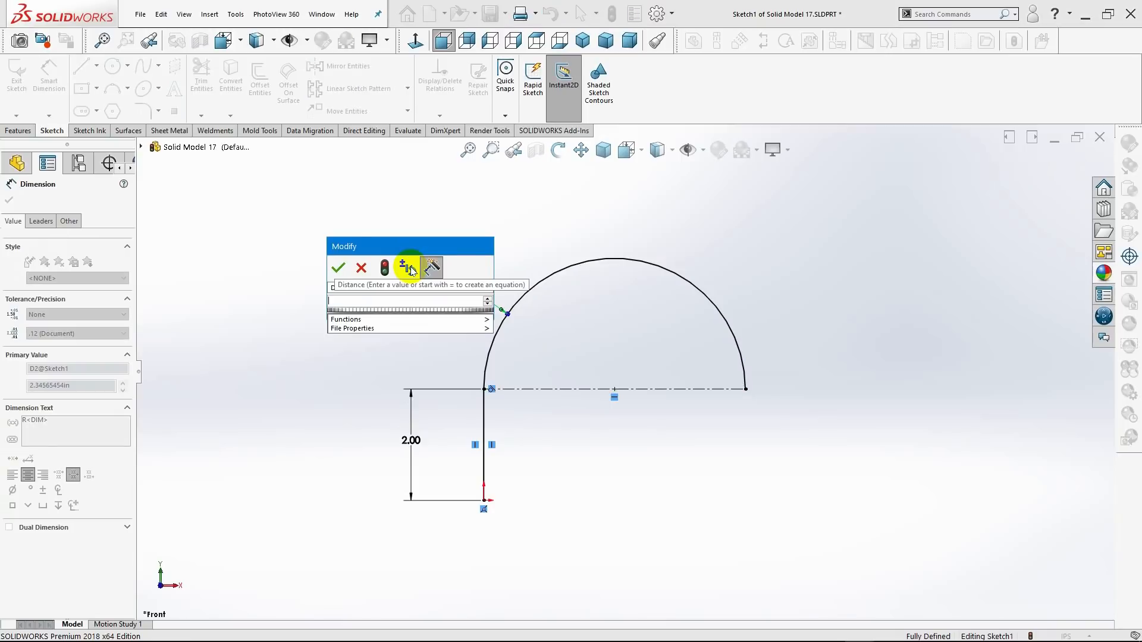
pyautogui.write('2.00')
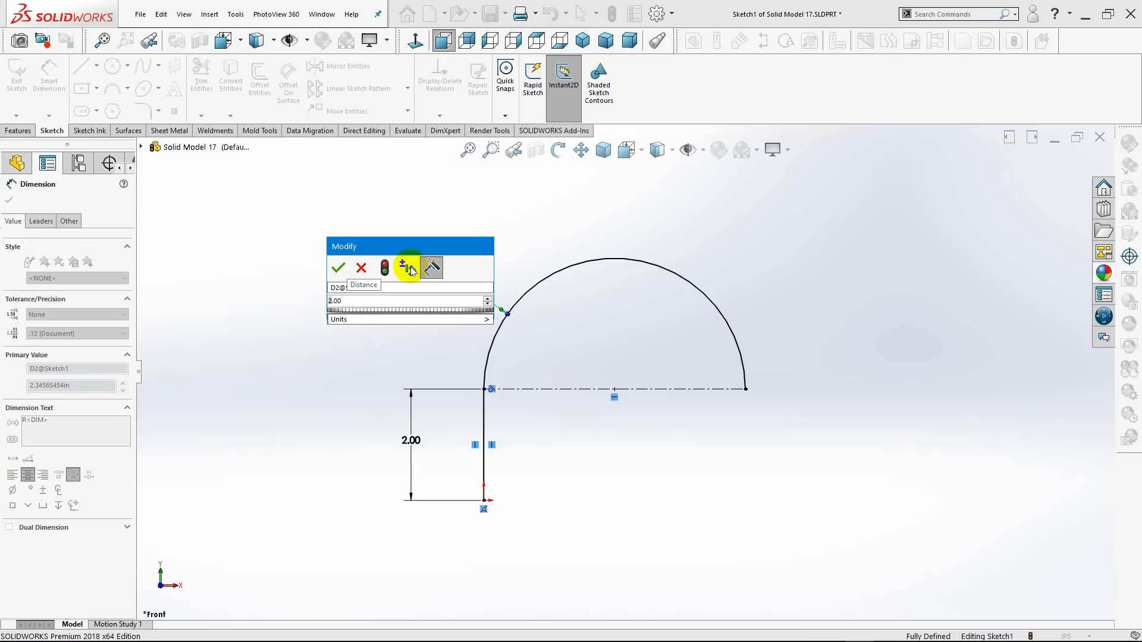
pyautogui.press('Return')
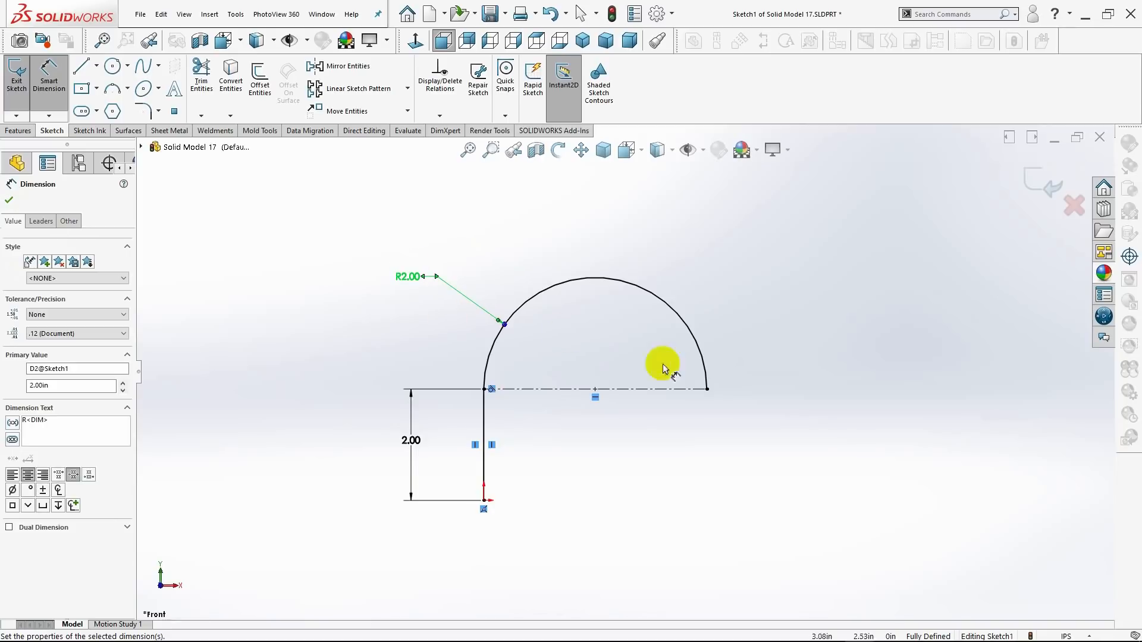
# Sketch a horizontal centerline about 2.4 in long to the right from the arc's free end, collinear with the existing horizontal centerline.
pyautogui.click(98, 69)
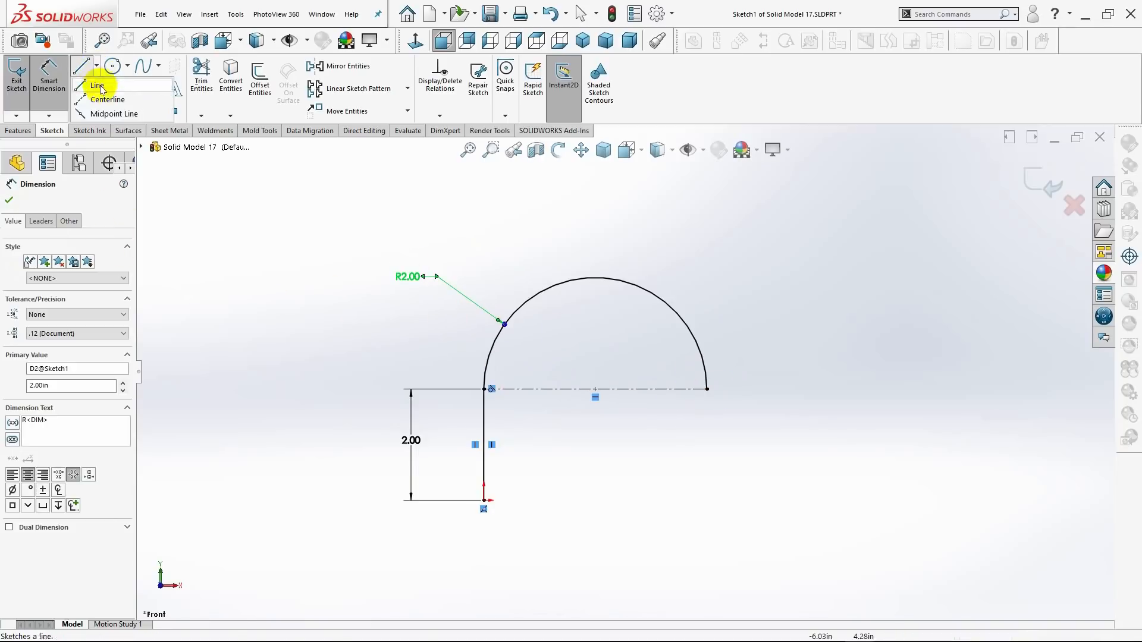
pyautogui.click(106, 100)
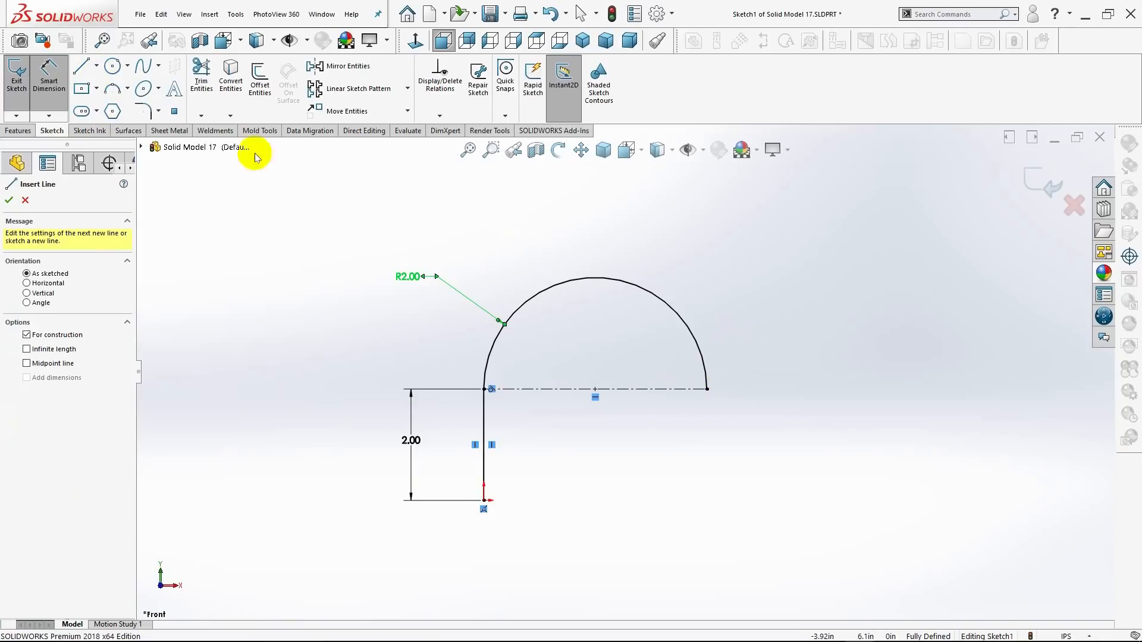
pyautogui.click(97, 67)
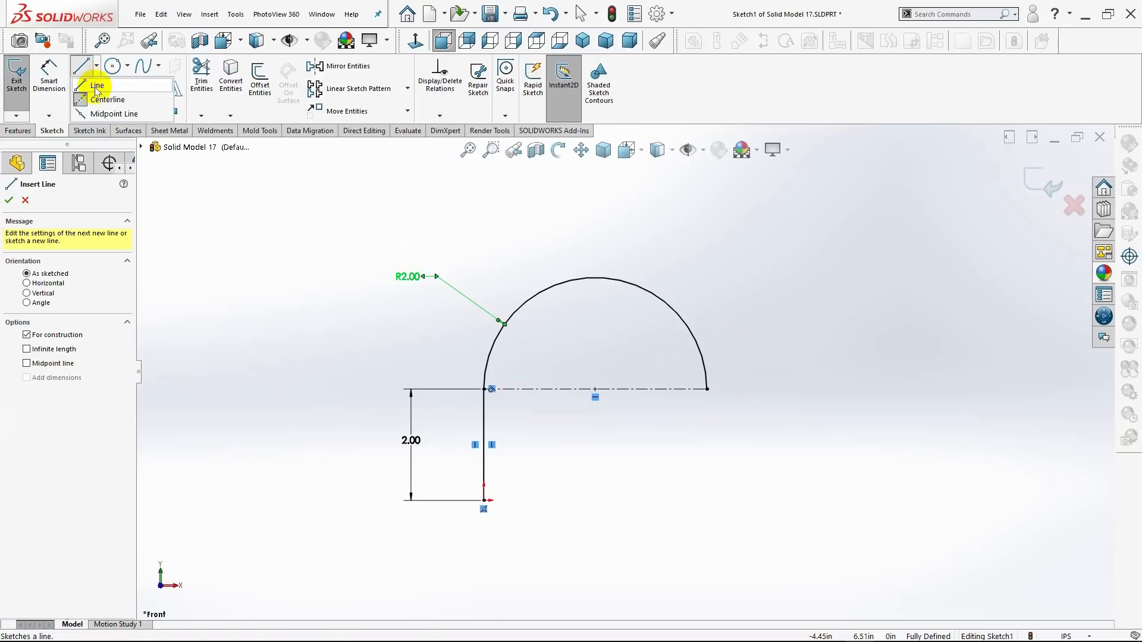
pyautogui.click(102, 99)
pyautogui.click(97, 66)
pyautogui.click(101, 100)
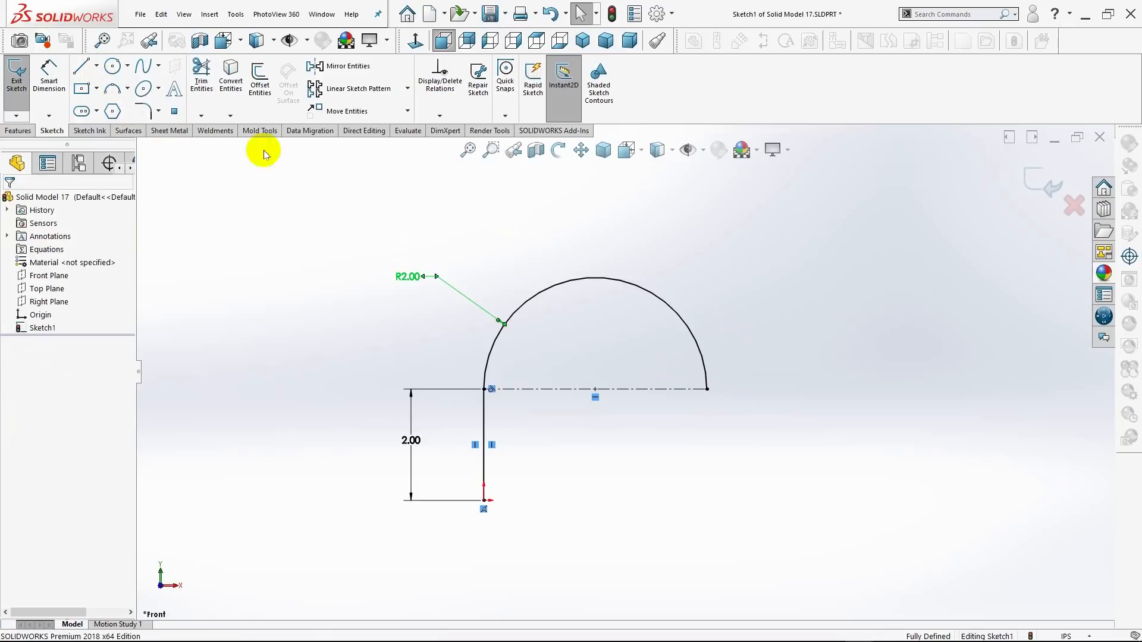
pyautogui.scroll(-1, 707, 393)
pyautogui.click(703, 388)
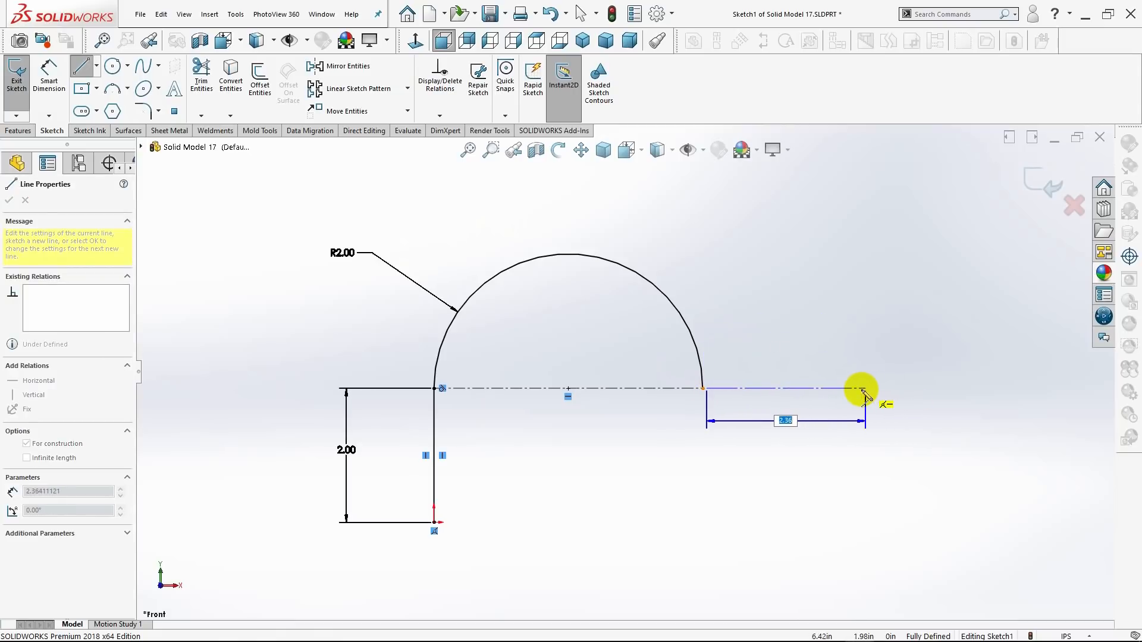
pyautogui.click(862, 388)
pyautogui.press('Escape')
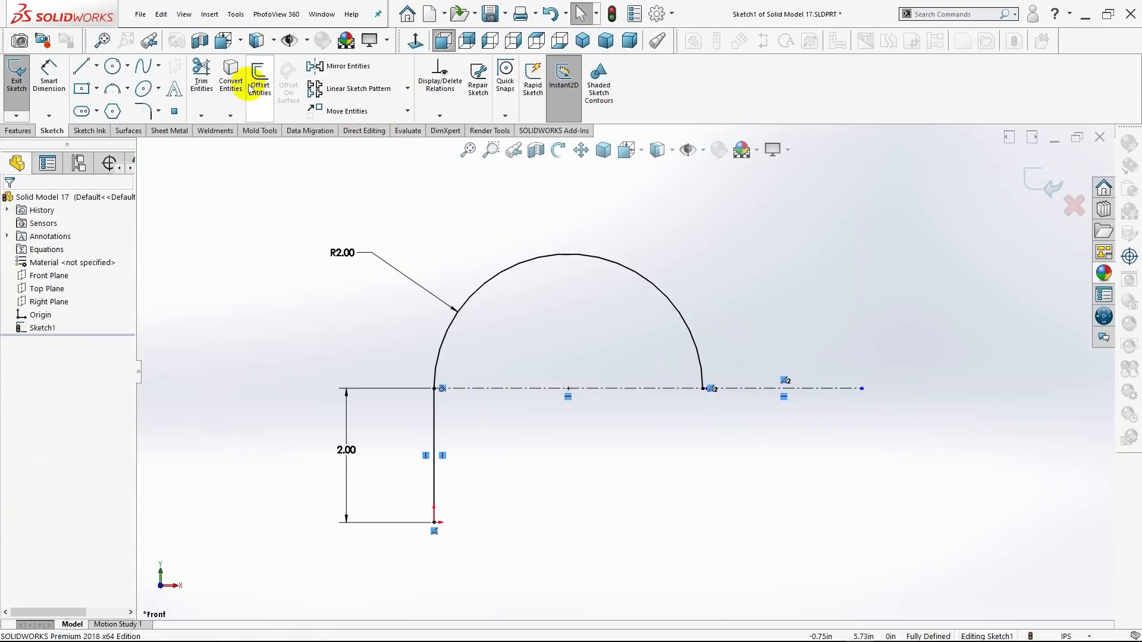
pyautogui.click(127, 89)
pyautogui.click(126, 135)
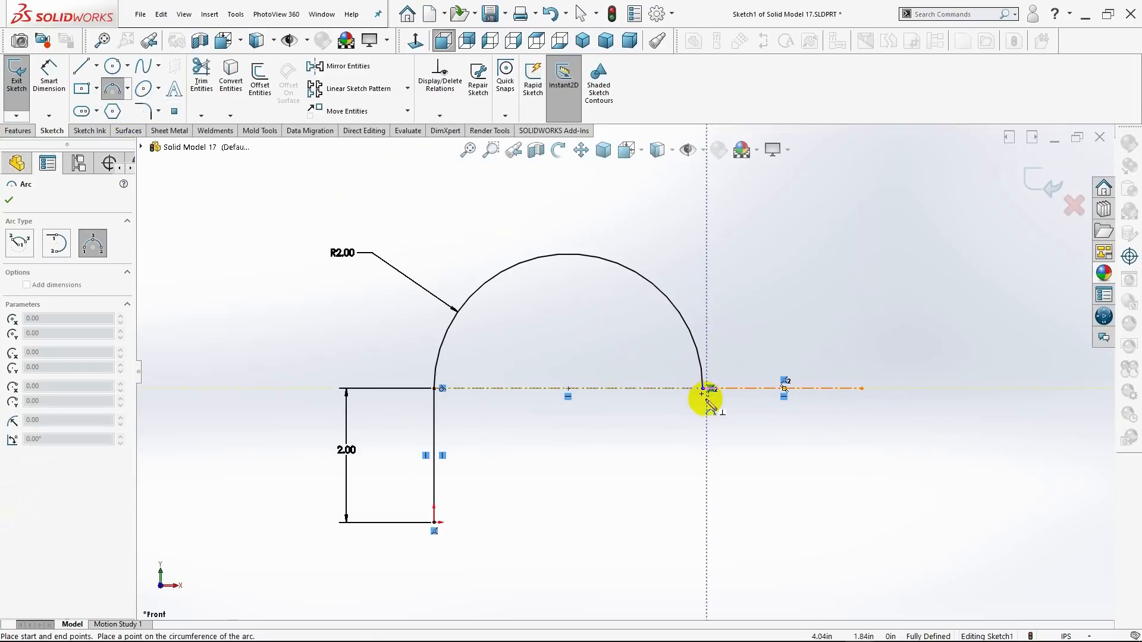
pyautogui.press('Escape')
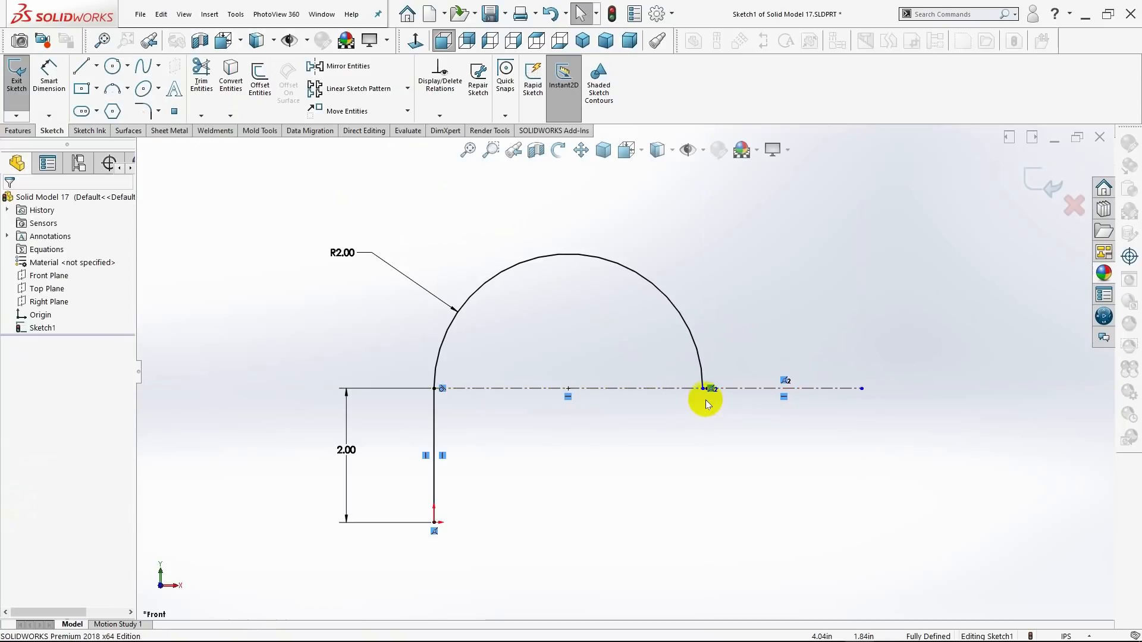
# Sketch a 3 Point Arc as a semicircle below the second horizontal centerline, joining its two endpoints, with a radius of about 1.18 in.
pyautogui.click(128, 89)
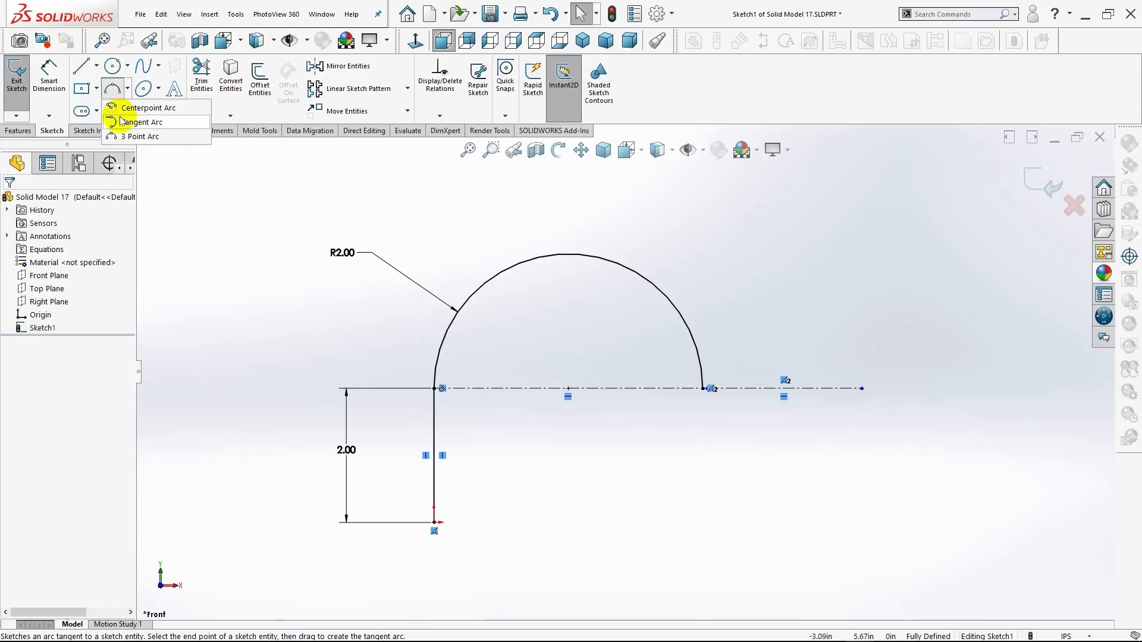
pyautogui.click(112, 88)
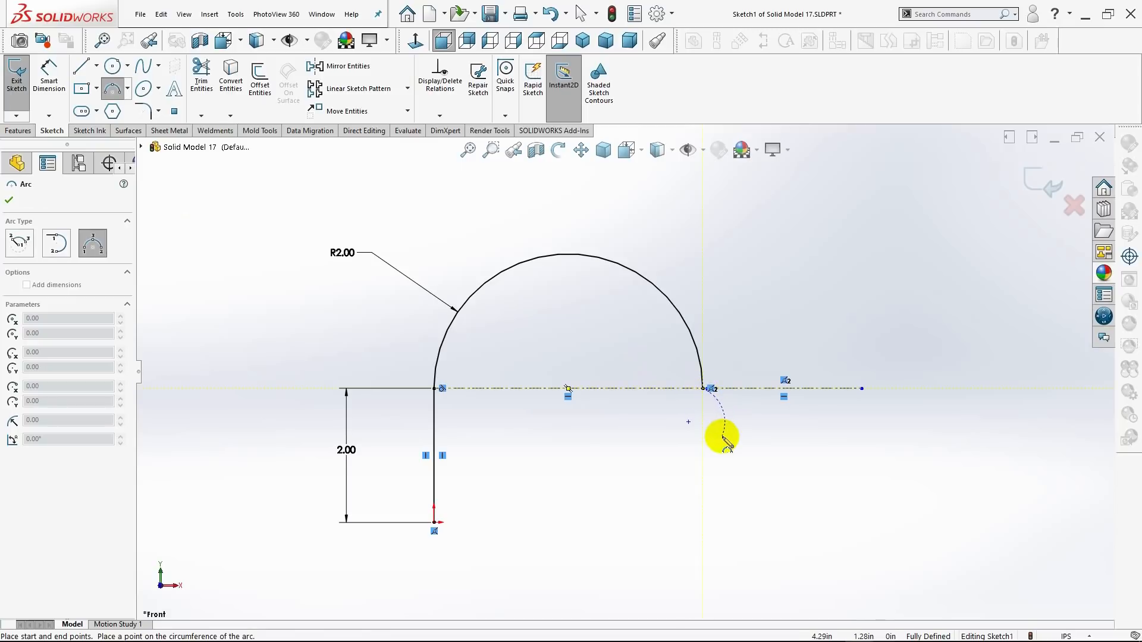
pyautogui.scroll(-5, 724, 416)
pyautogui.click(703, 388)
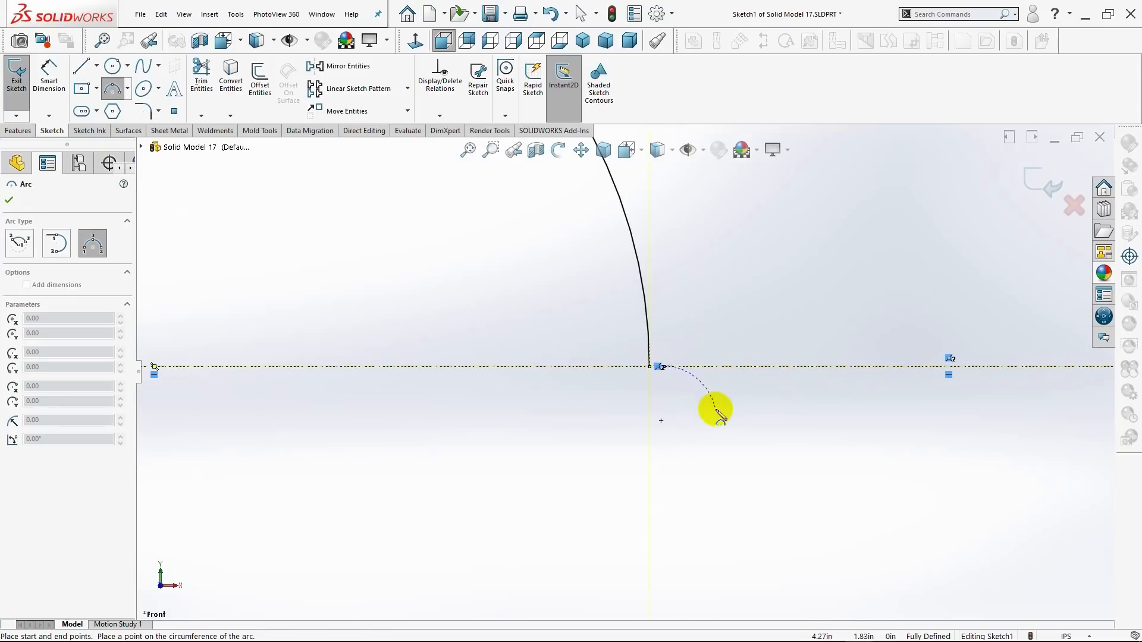
pyautogui.scroll(5, 720, 416)
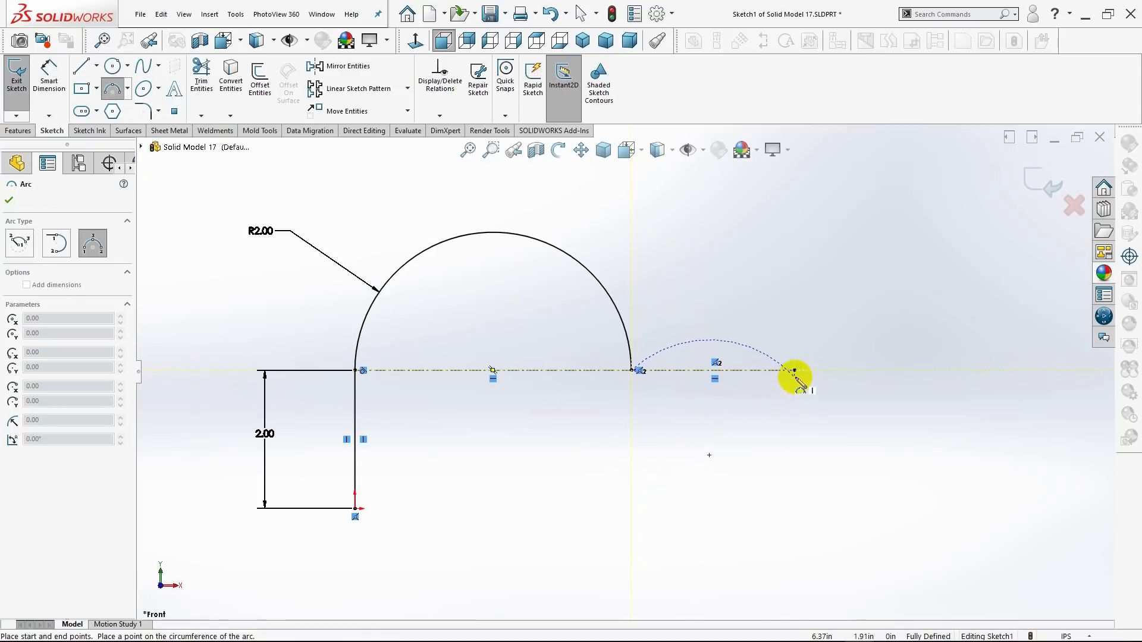
pyautogui.click(795, 371)
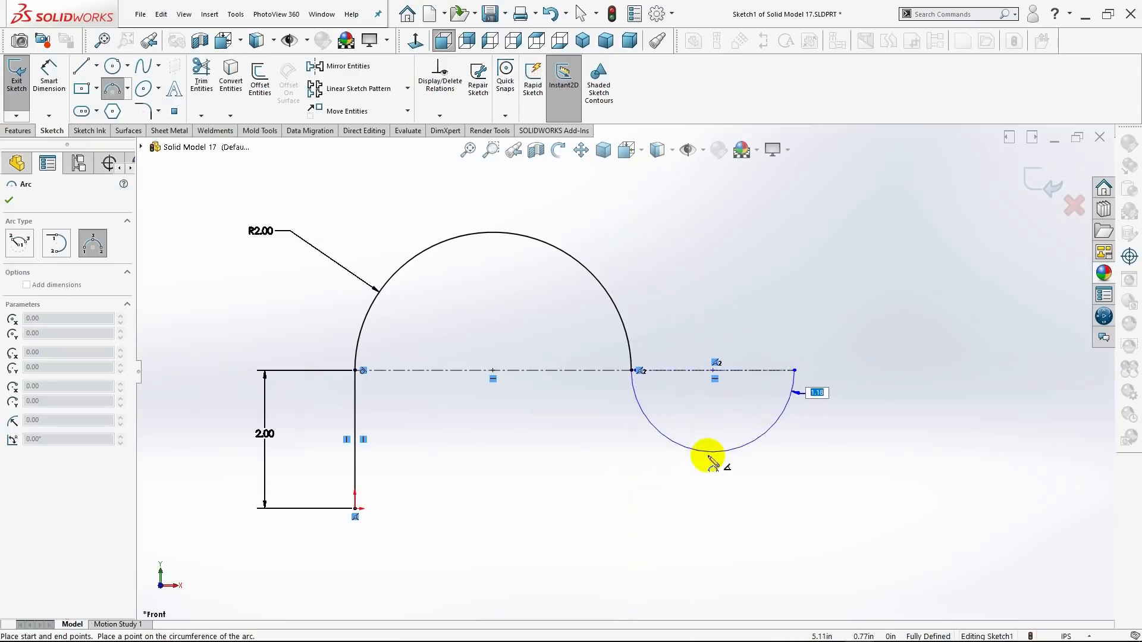
pyautogui.click(703, 453)
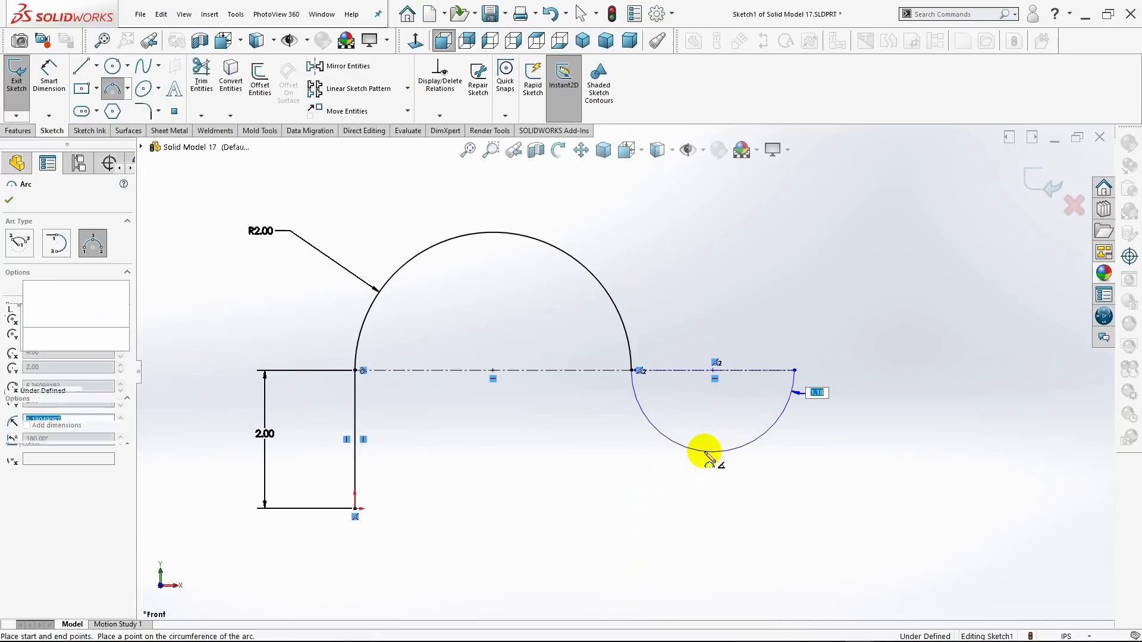
pyautogui.press('Escape')
pyautogui.click(774, 507)
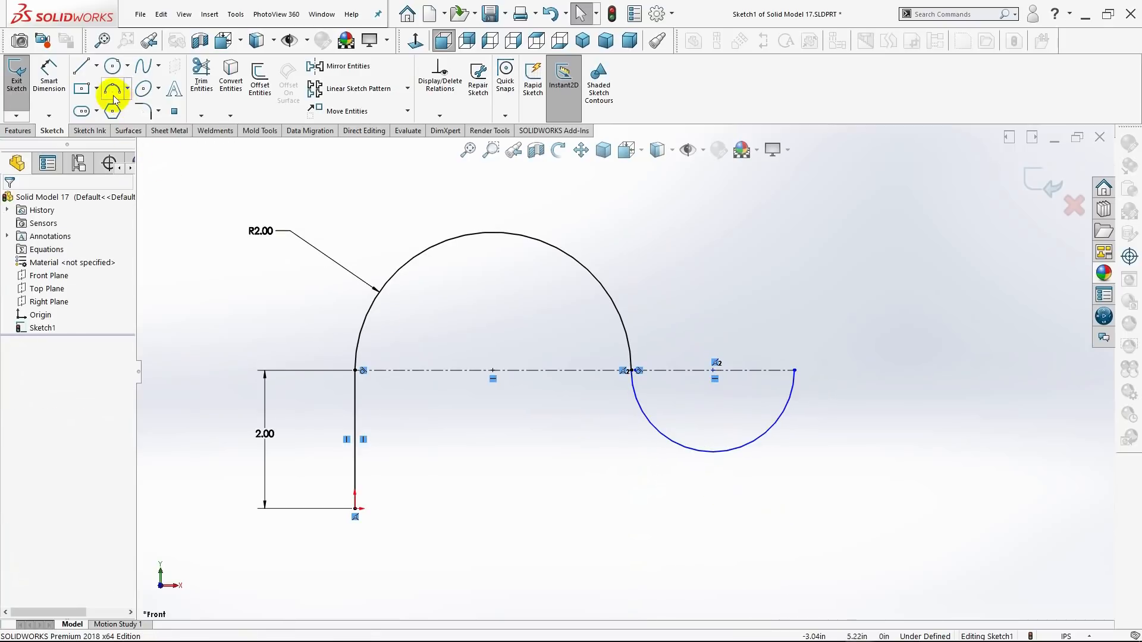
# Dimension the lower semicircular arc's radius and set it to 1.00 in.
pyautogui.click(48, 75)
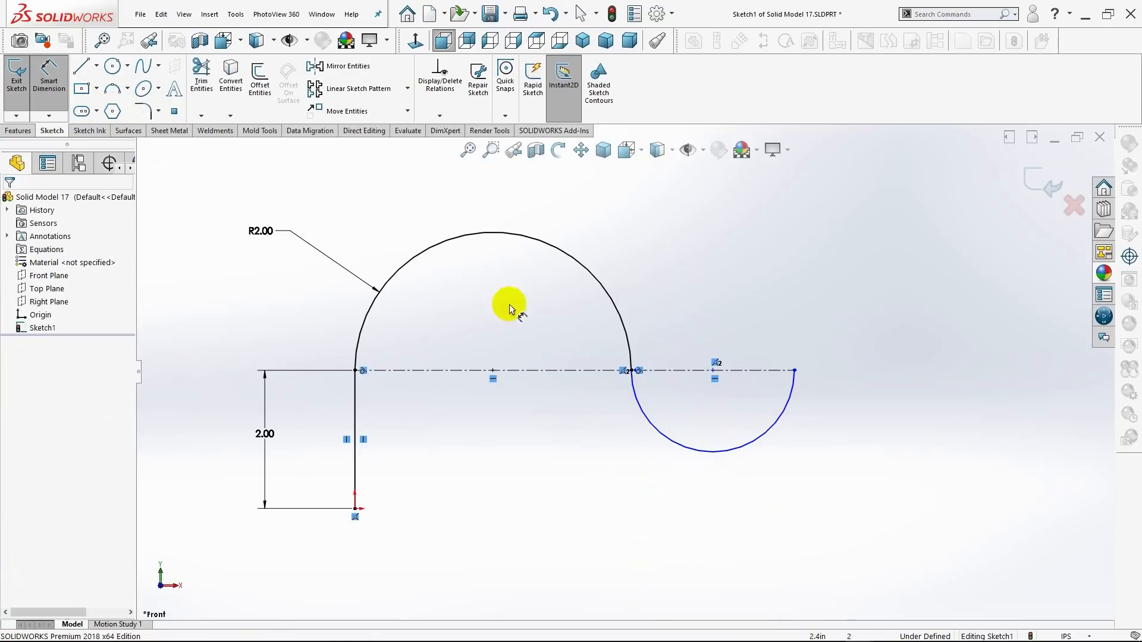
pyautogui.click(765, 440)
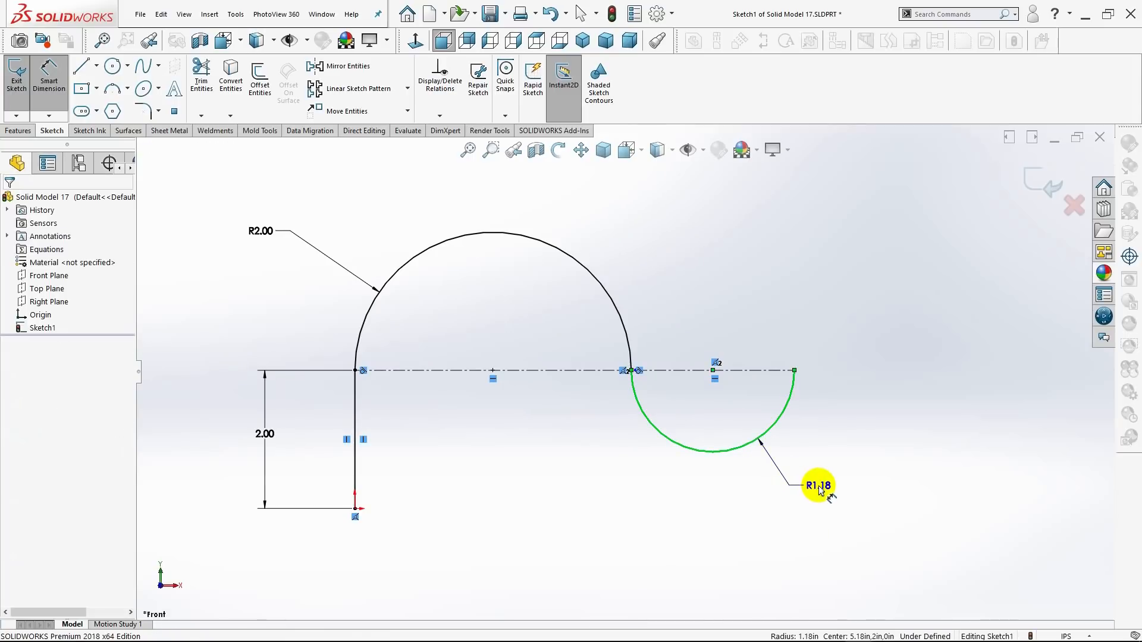
pyautogui.click(820, 489)
pyautogui.write('1')
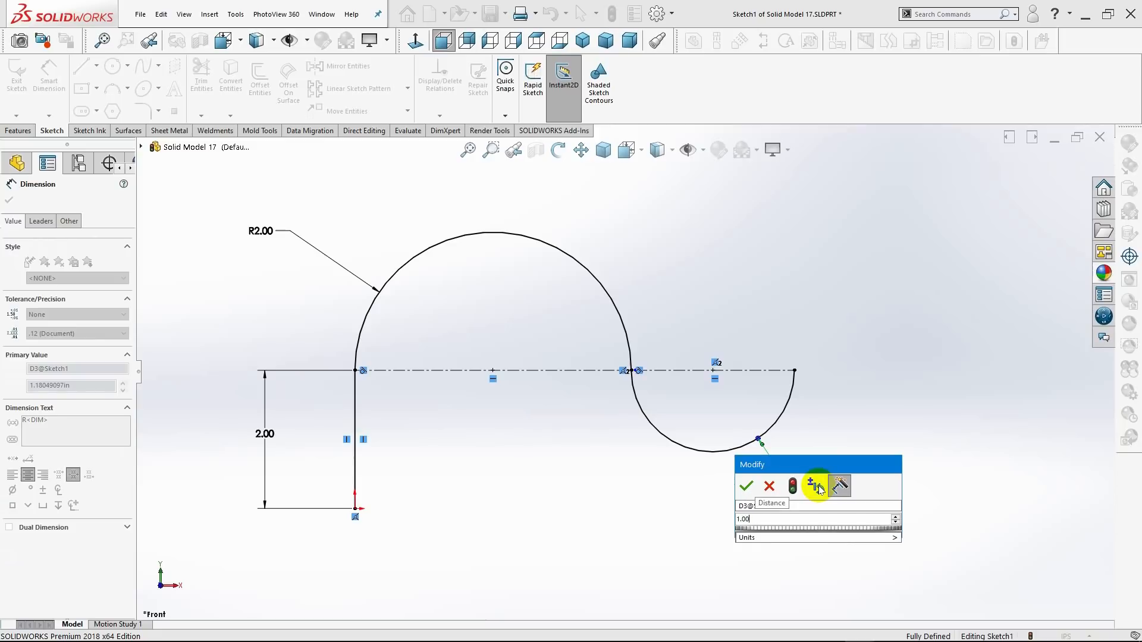
pyautogui.press('Return')
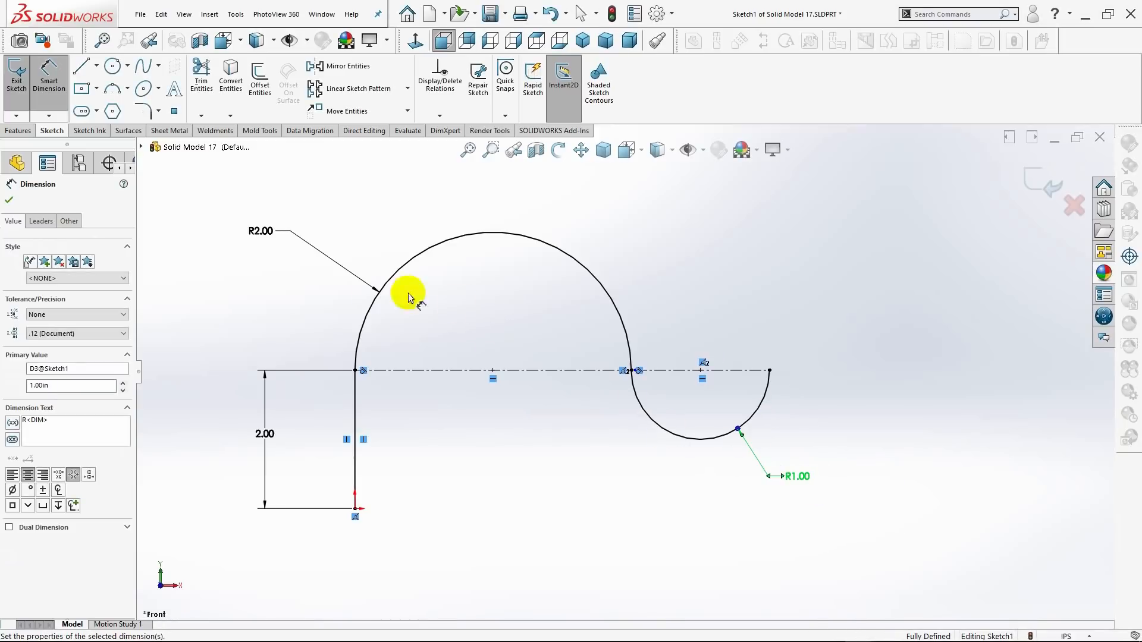
# Sketch a vertical line about 1.62 in long upward from the lower arc's free end.
pyautogui.click(82, 69)
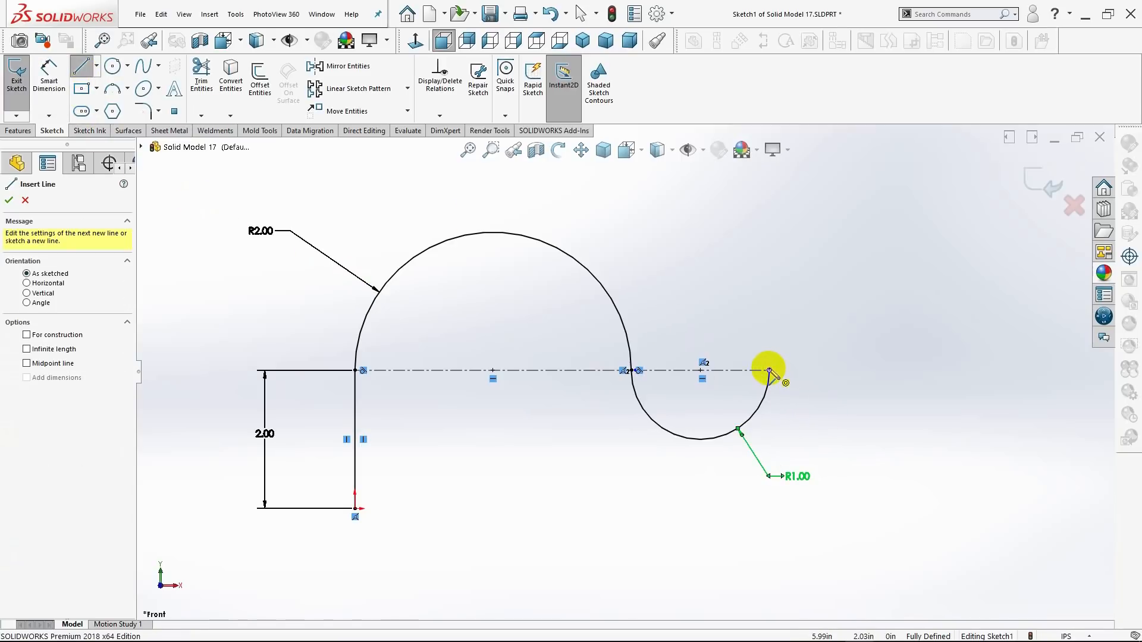
pyautogui.click(769, 370)
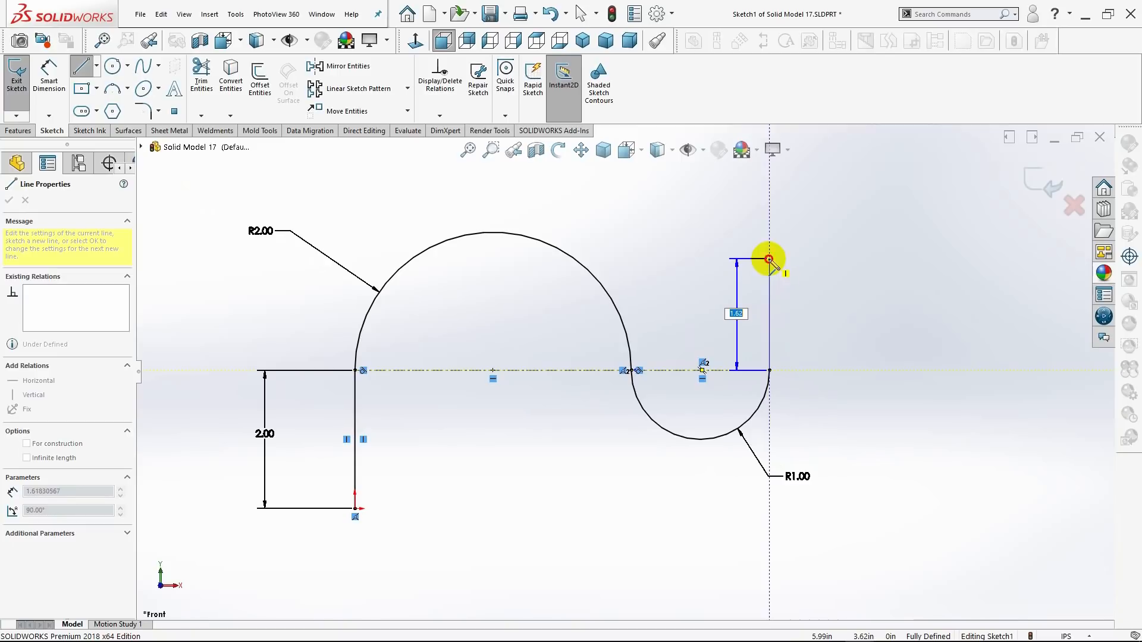
pyautogui.click(768, 259)
pyautogui.press('Escape')
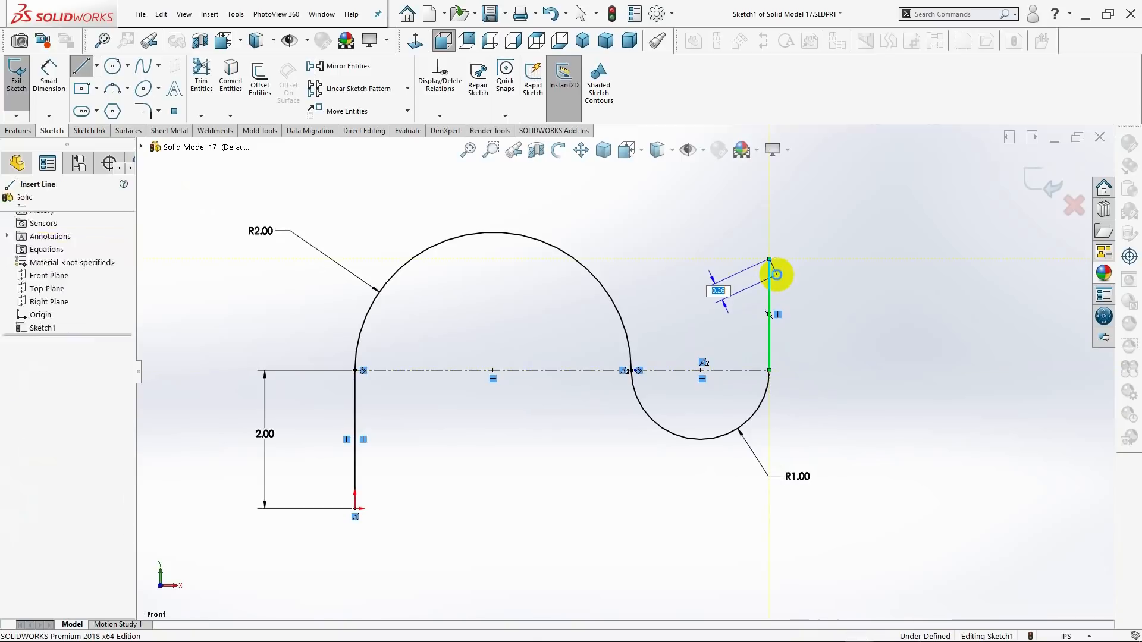
pyautogui.press('f')
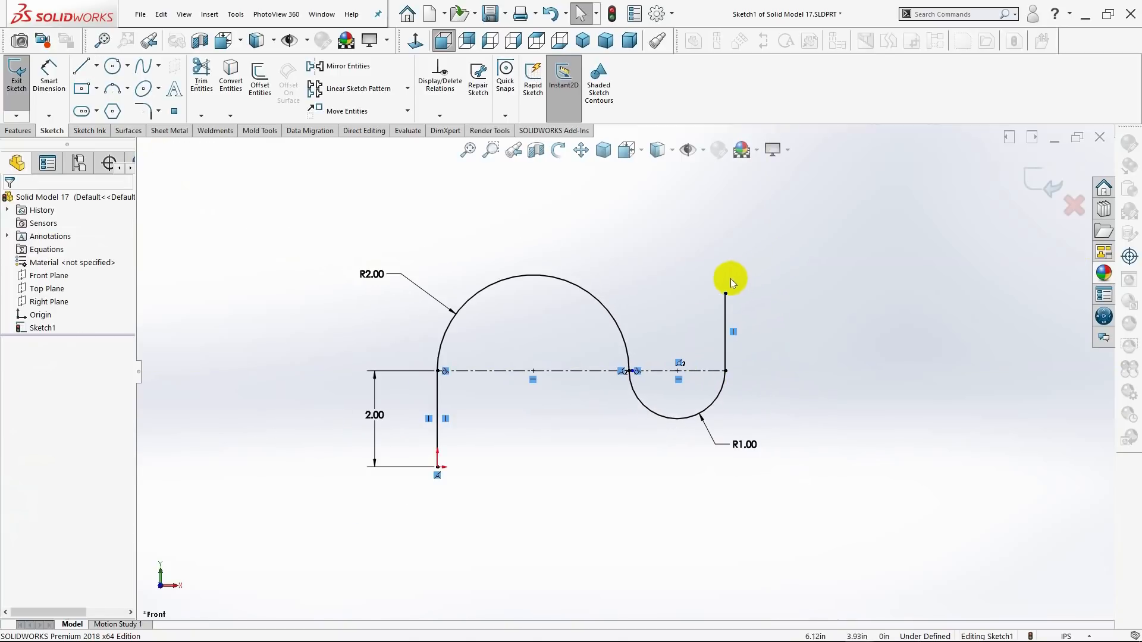
# Dimension the length of the vertical line above the lower arc and set it to 1.00 in.
pyautogui.click(49, 76)
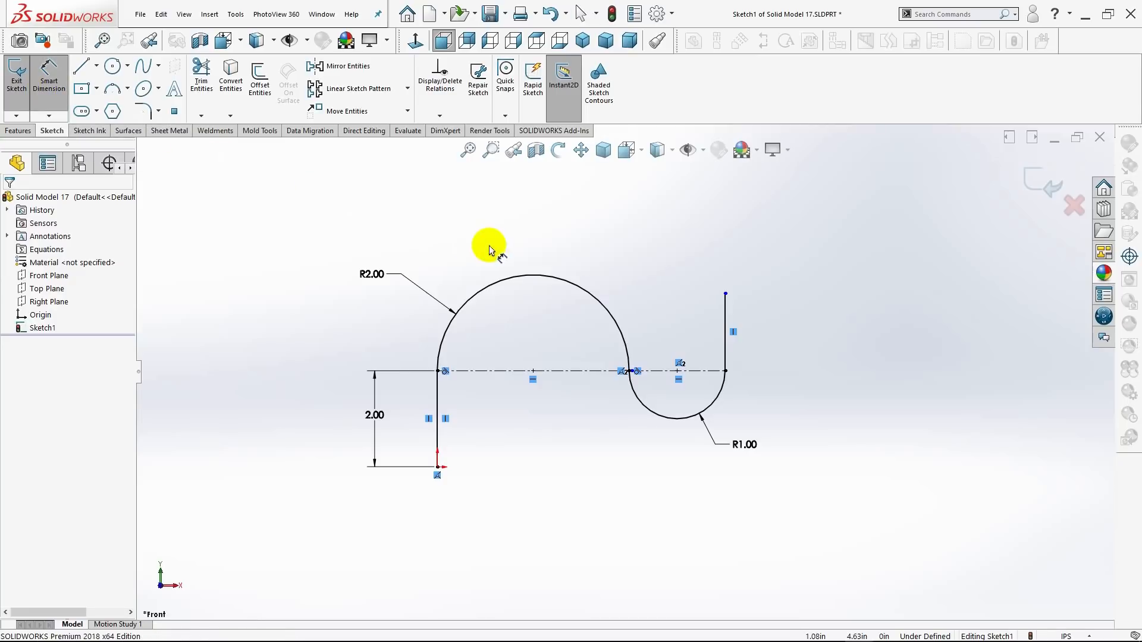
pyautogui.click(752, 346)
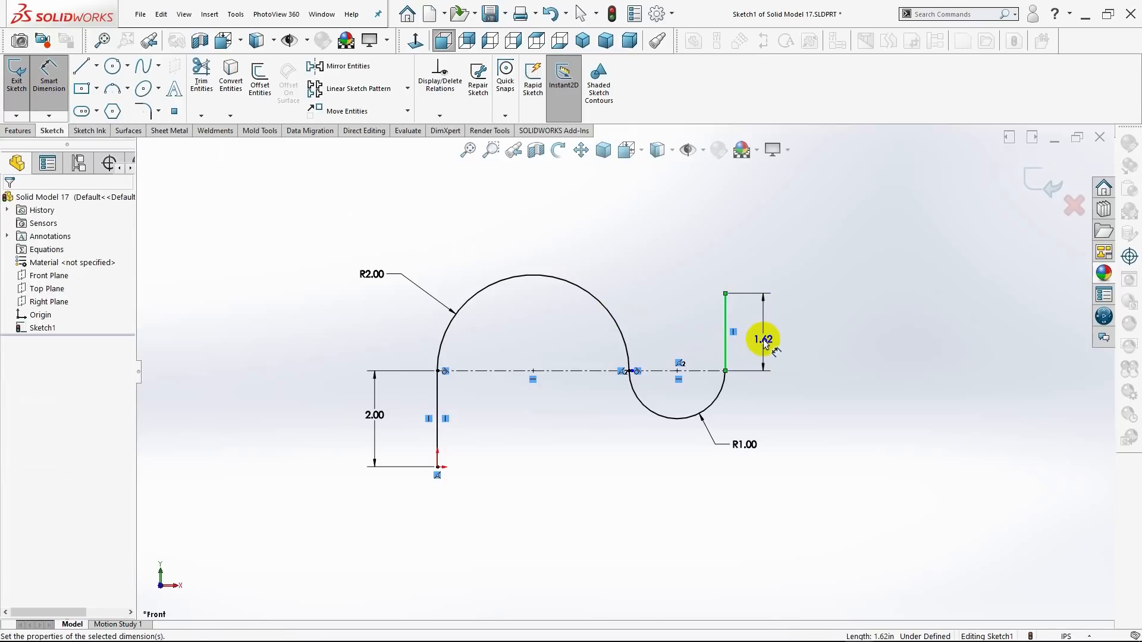
pyautogui.click(764, 344)
pyautogui.write('1')
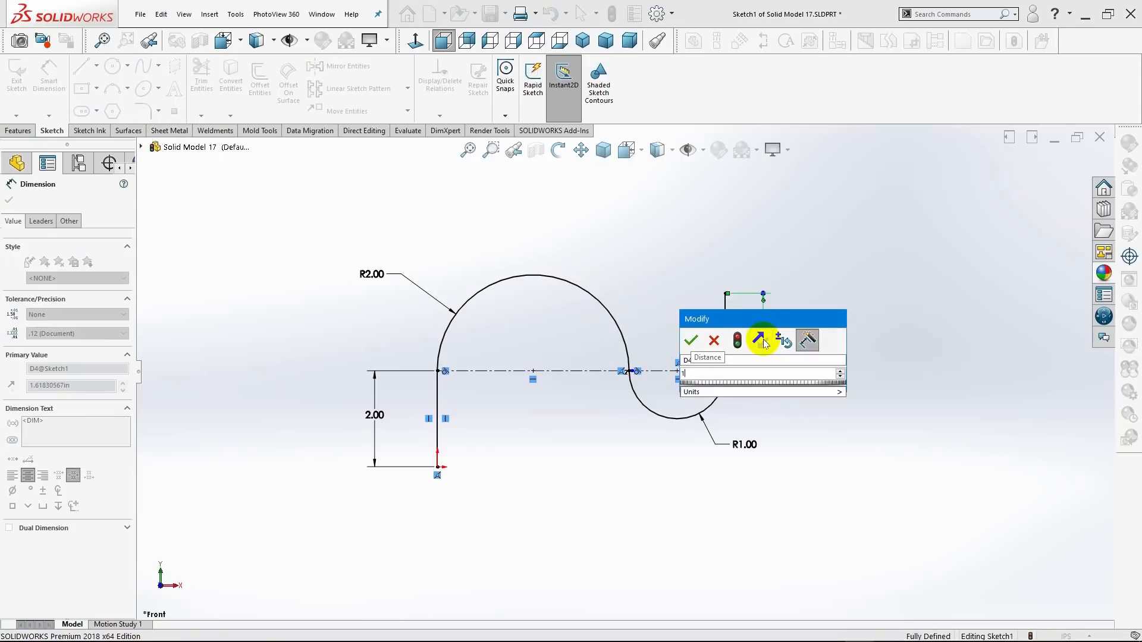
pyautogui.press('Return')
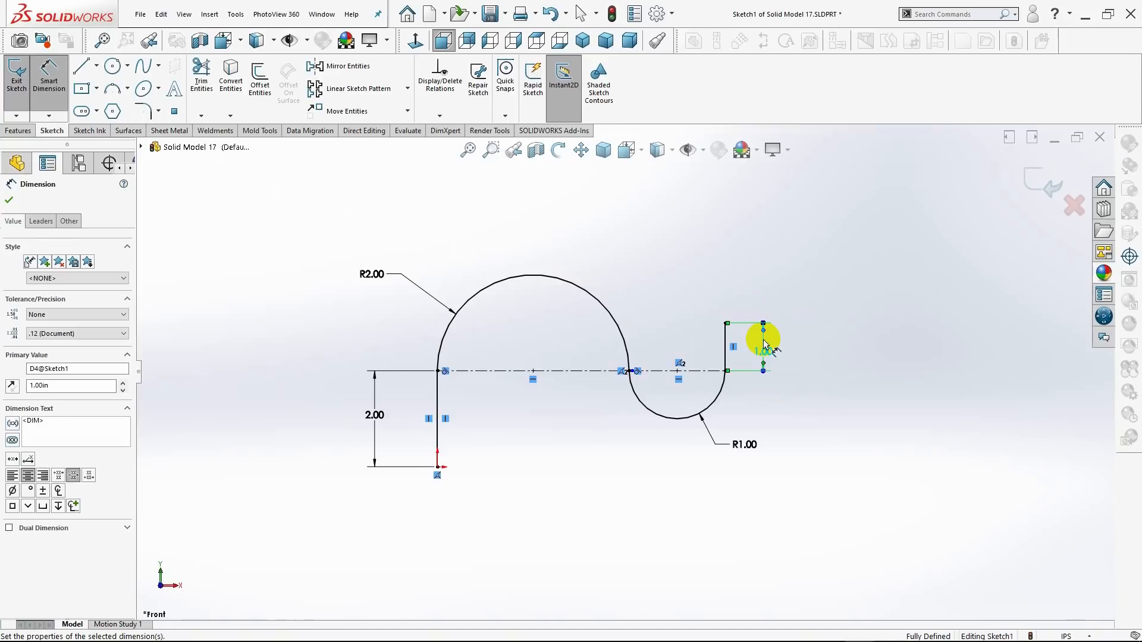
pyautogui.click(10, 201)
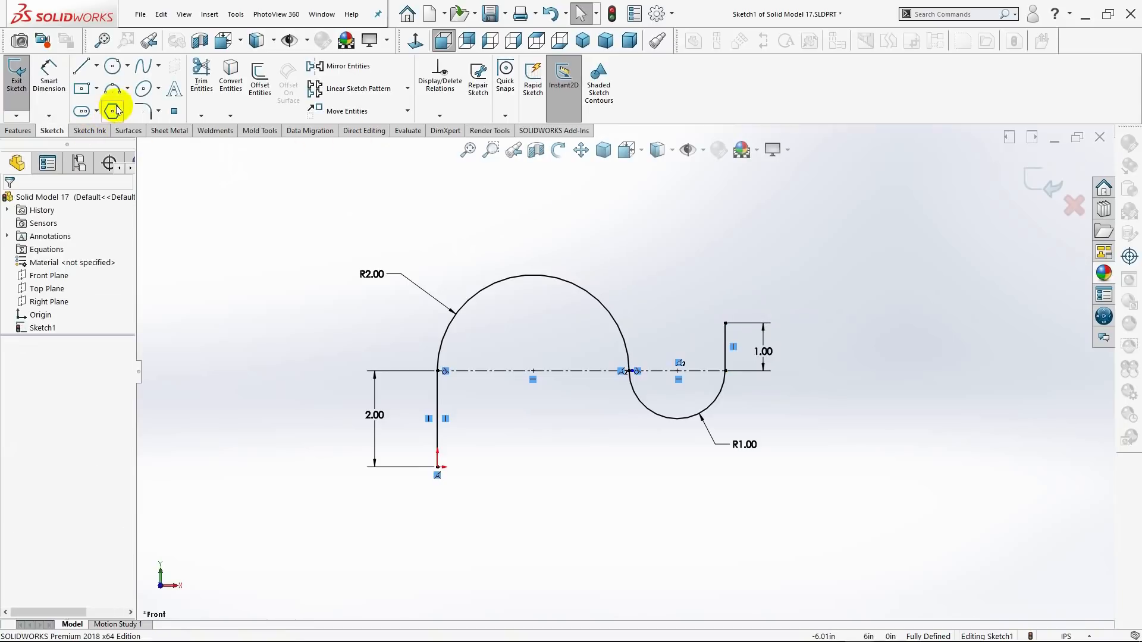
# Sketch a short Tangent Arc from the 1.00 in vertical line's upper end, curving up and to the right with a radius of about 1.10 in.
pyautogui.click(127, 89)
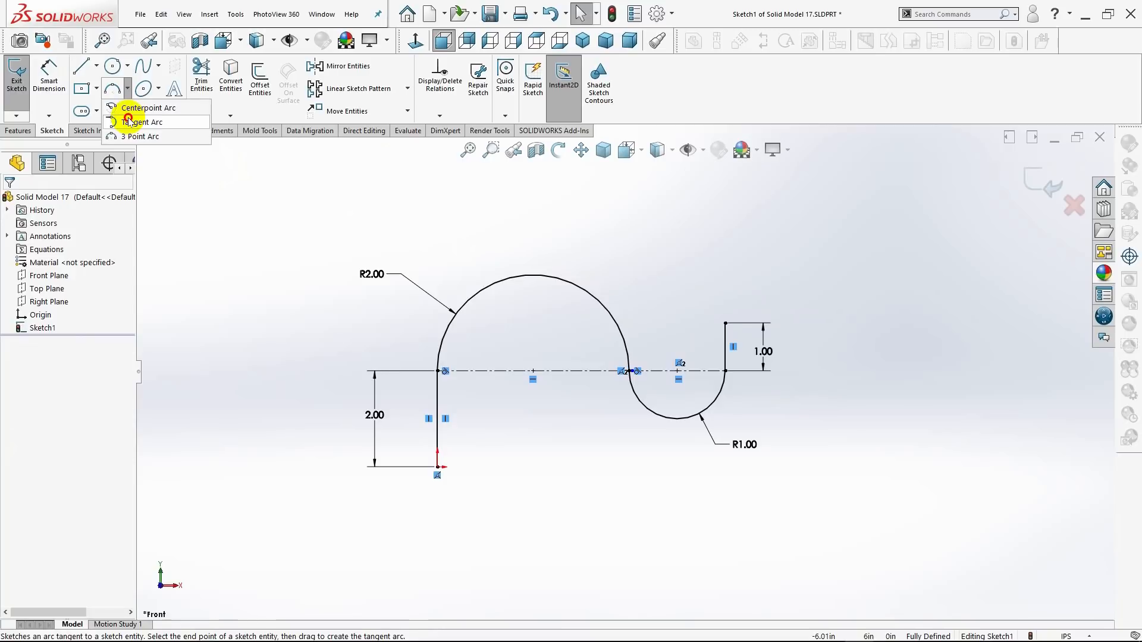
pyautogui.click(129, 122)
pyautogui.click(725, 323)
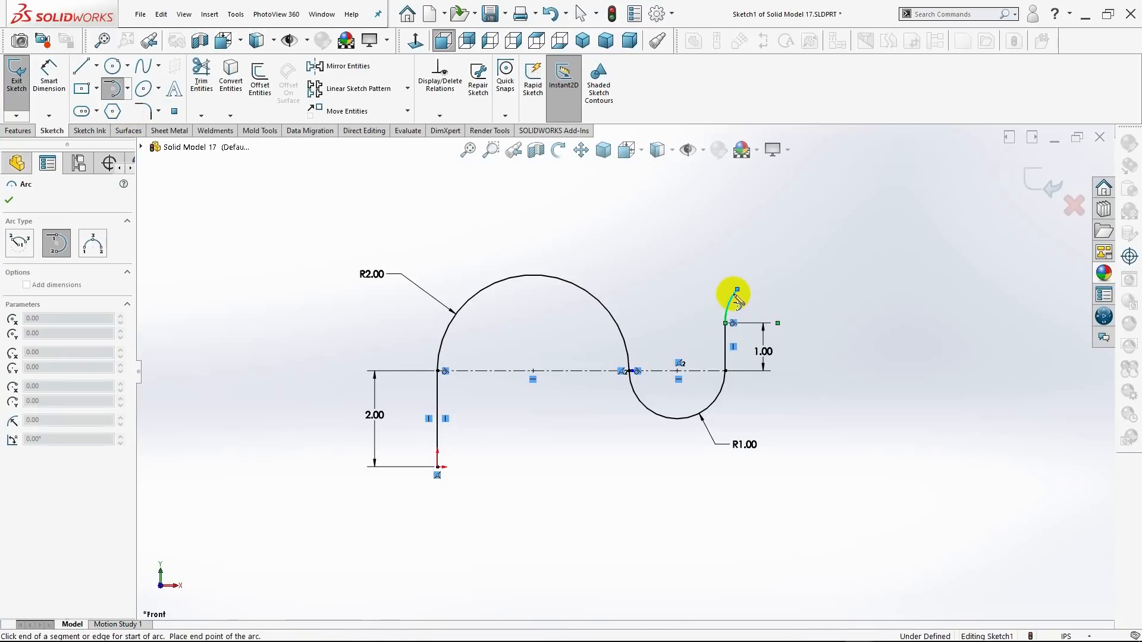
pyautogui.click(736, 294)
pyautogui.press('Escape')
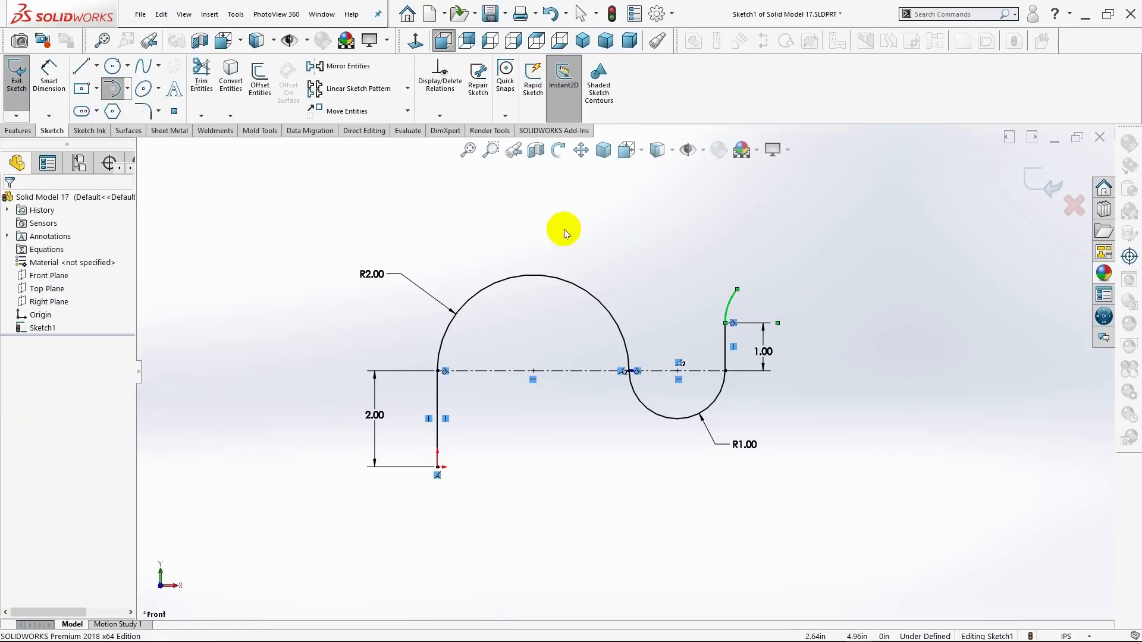
# Sketch a line about 2.13 in long from the short arc's free end, sloping up to the right and tangent to the arc.
pyautogui.click(81, 69)
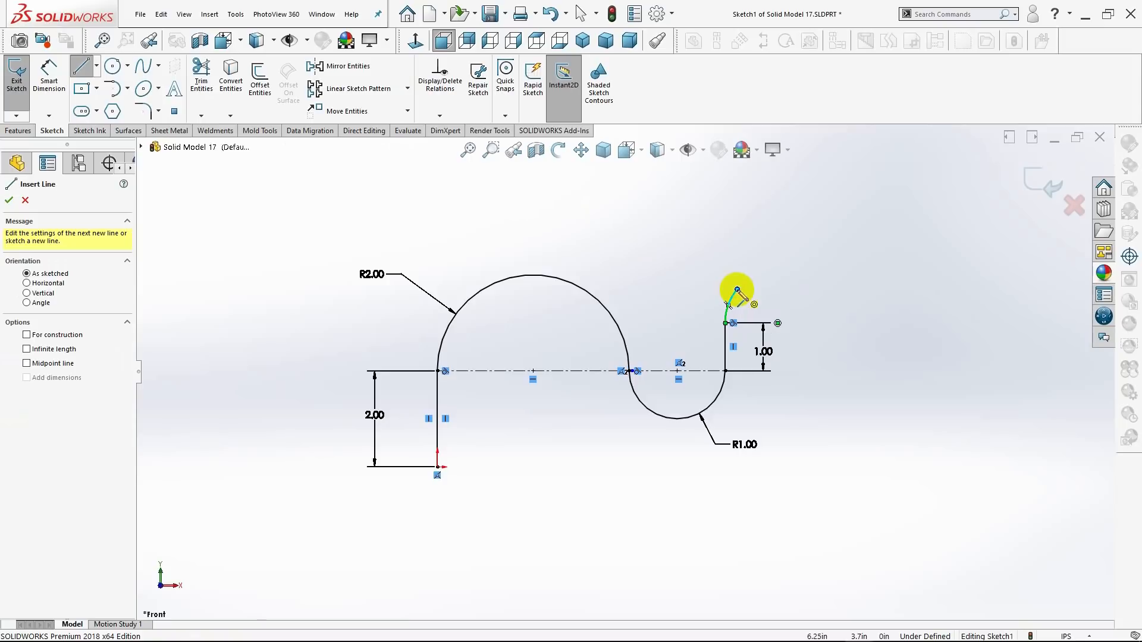
pyautogui.click(737, 290)
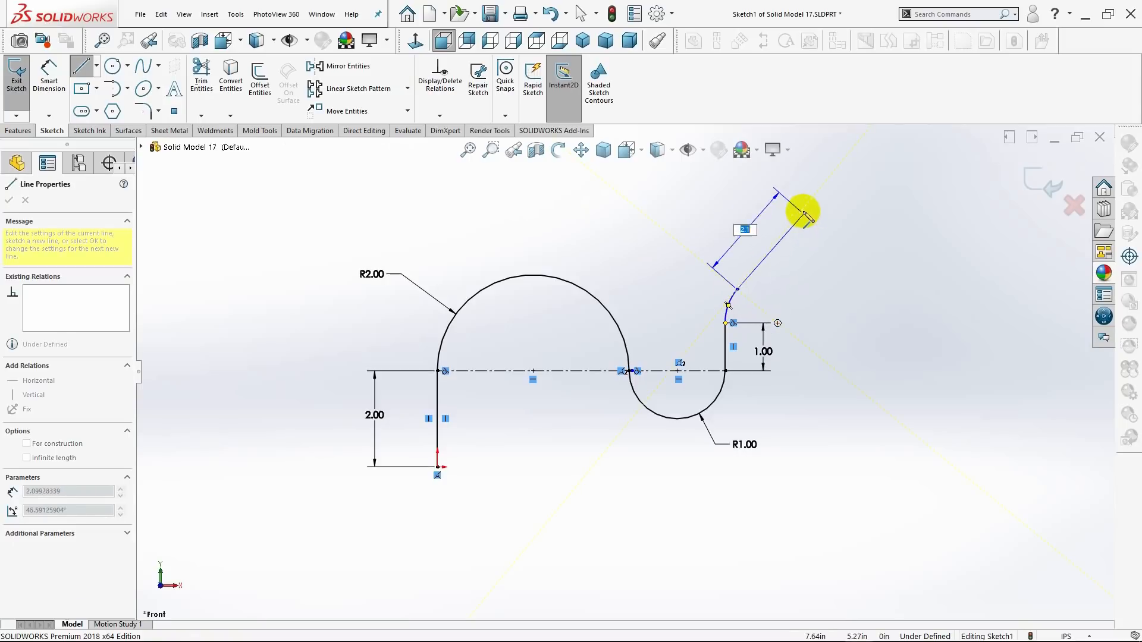
pyautogui.click(801, 211)
pyautogui.press('Escape')
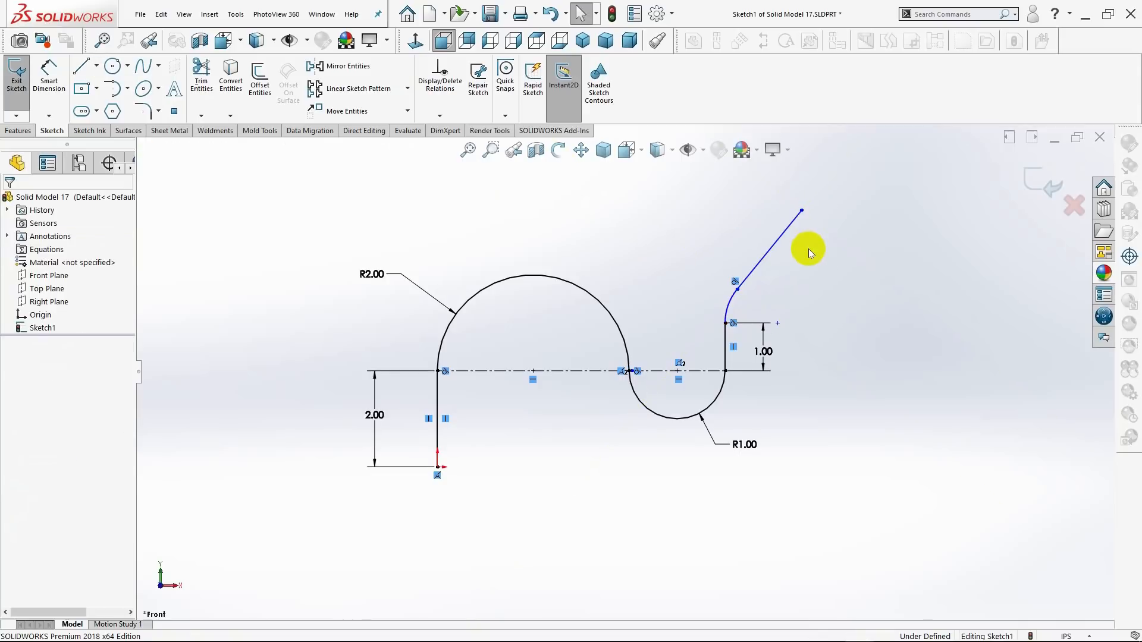
# Dimension the sloped line's length and set it to 2.00 in.
pyautogui.click(47, 90)
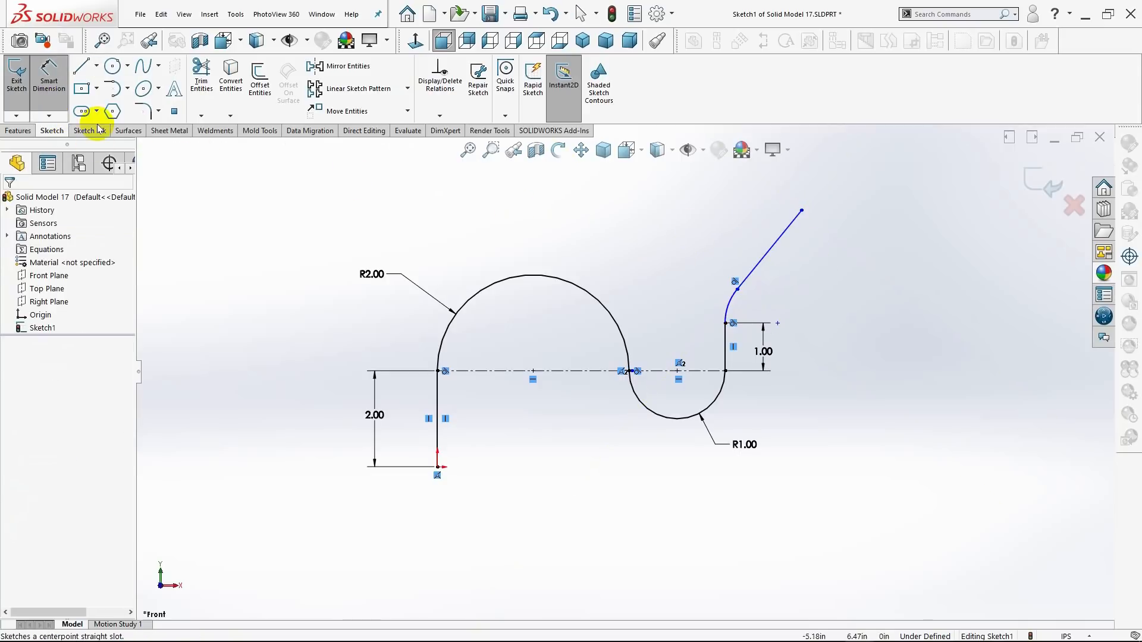
pyautogui.click(767, 254)
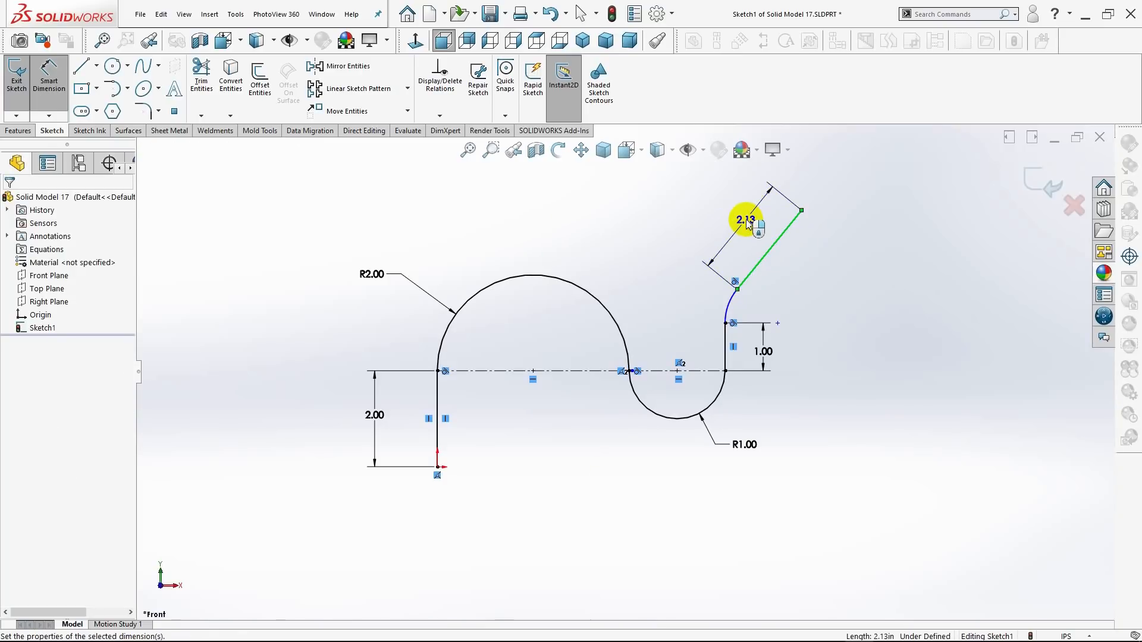
pyautogui.click(748, 223)
pyautogui.write('2.')
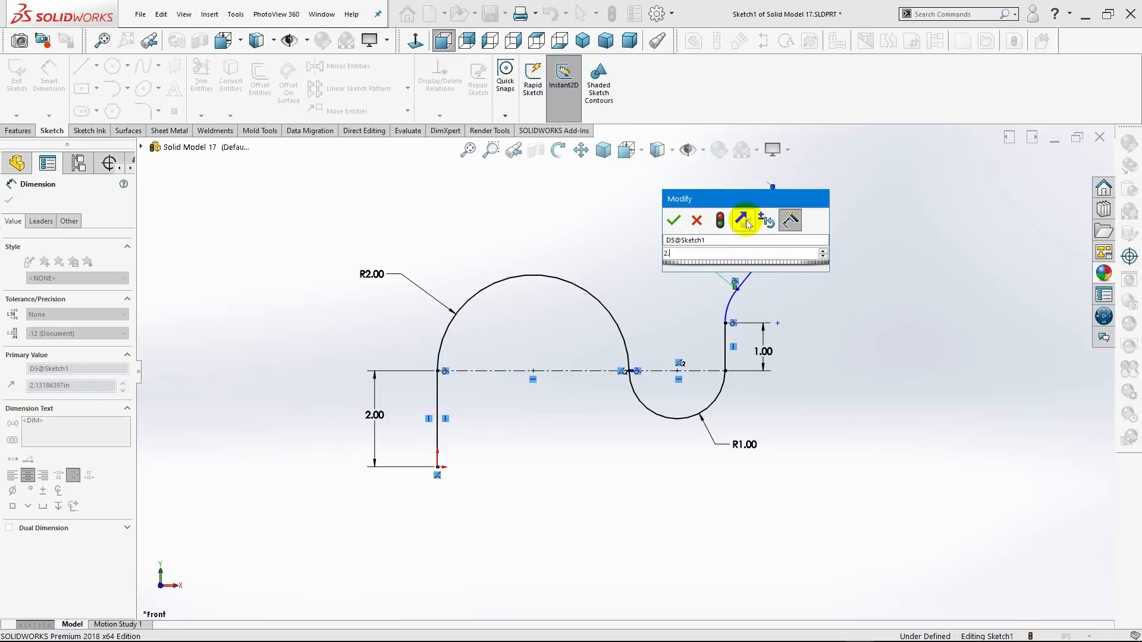
pyautogui.write('00')
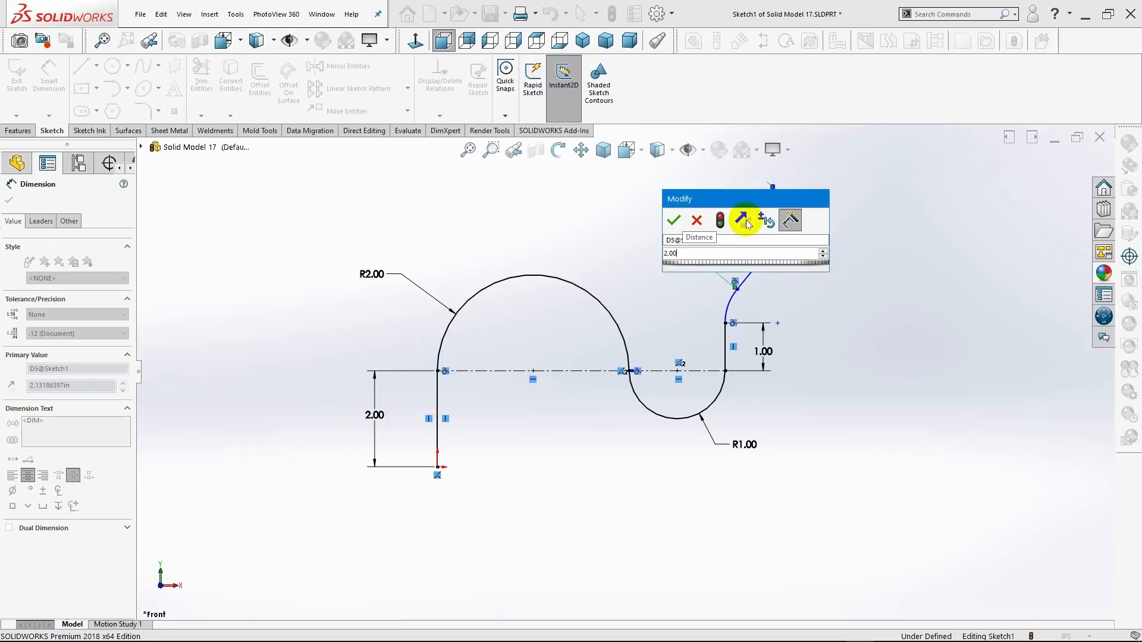
pyautogui.press('Return')
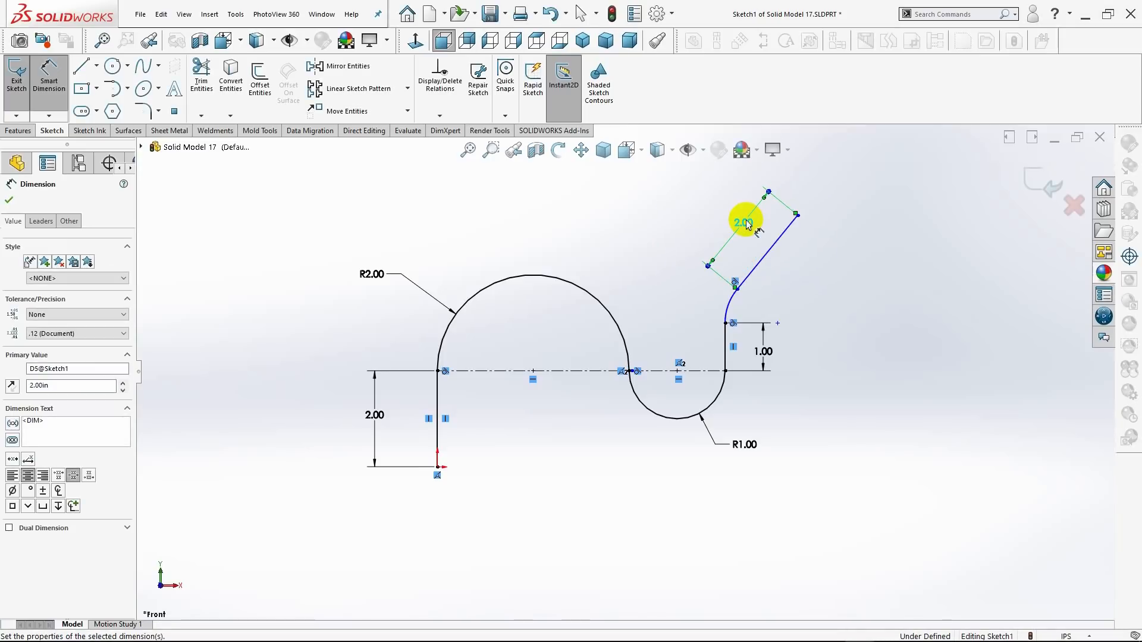
# Dimension the radius of the short arc above the 1.00 in vertical line and set it to 0.75 in.
pyautogui.click(731, 303)
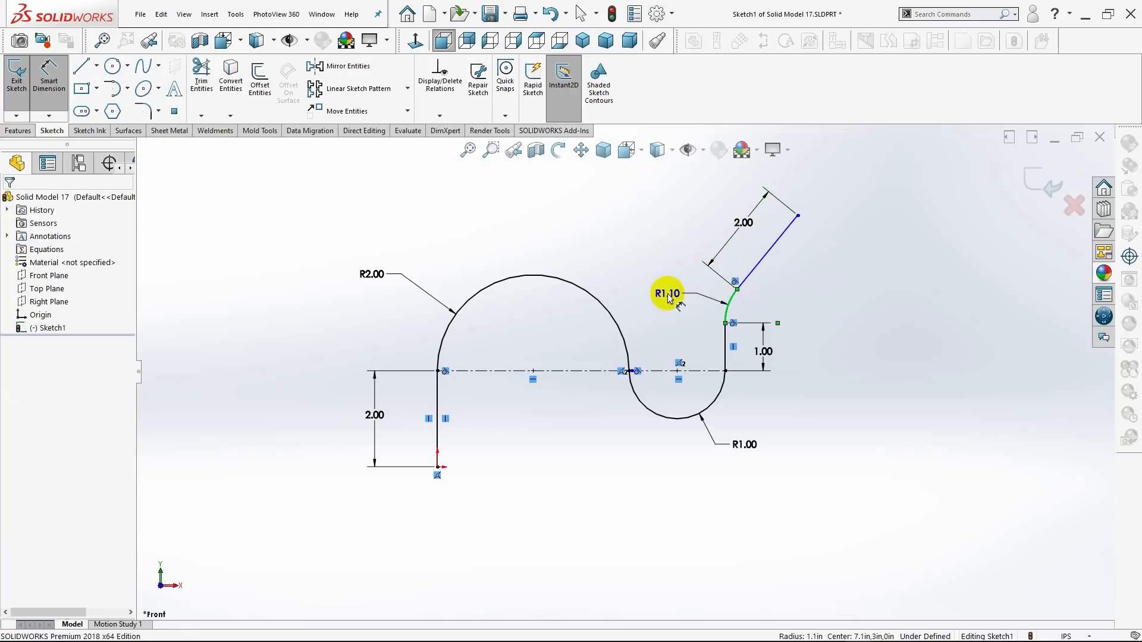
pyautogui.doubleClick(668, 295)
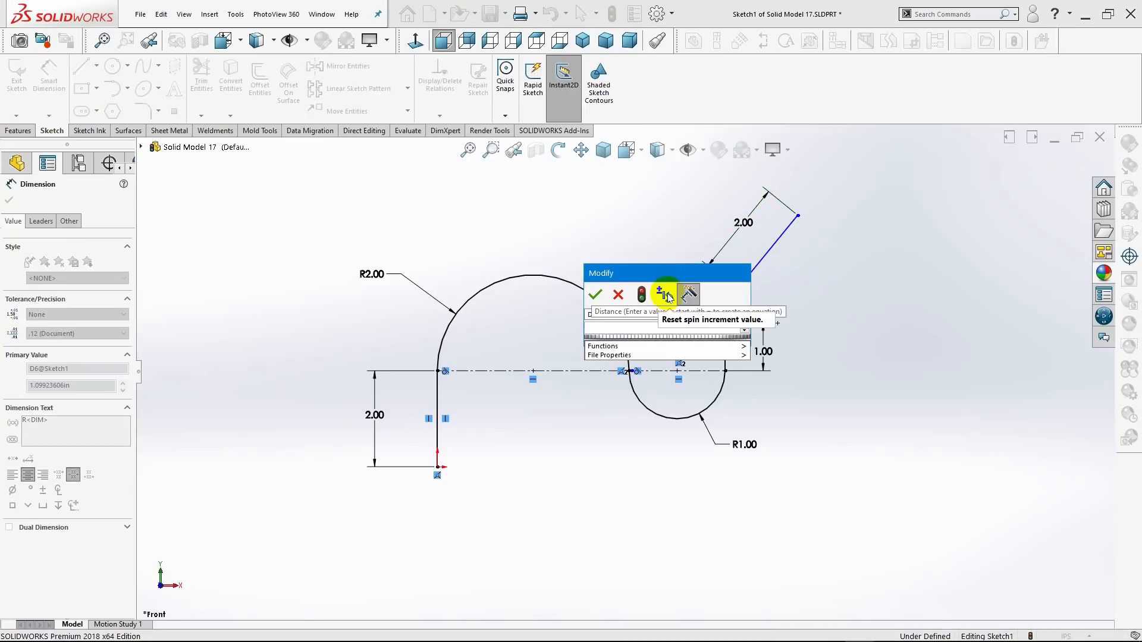
pyautogui.write('.75')
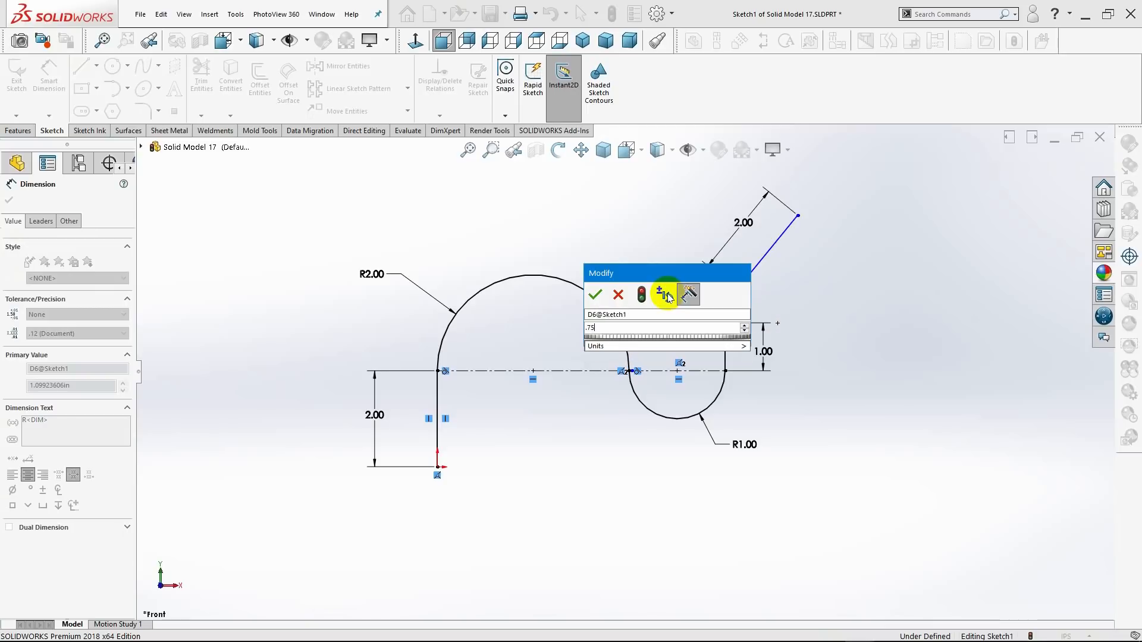
pyautogui.write('0')
pyautogui.press('Return')
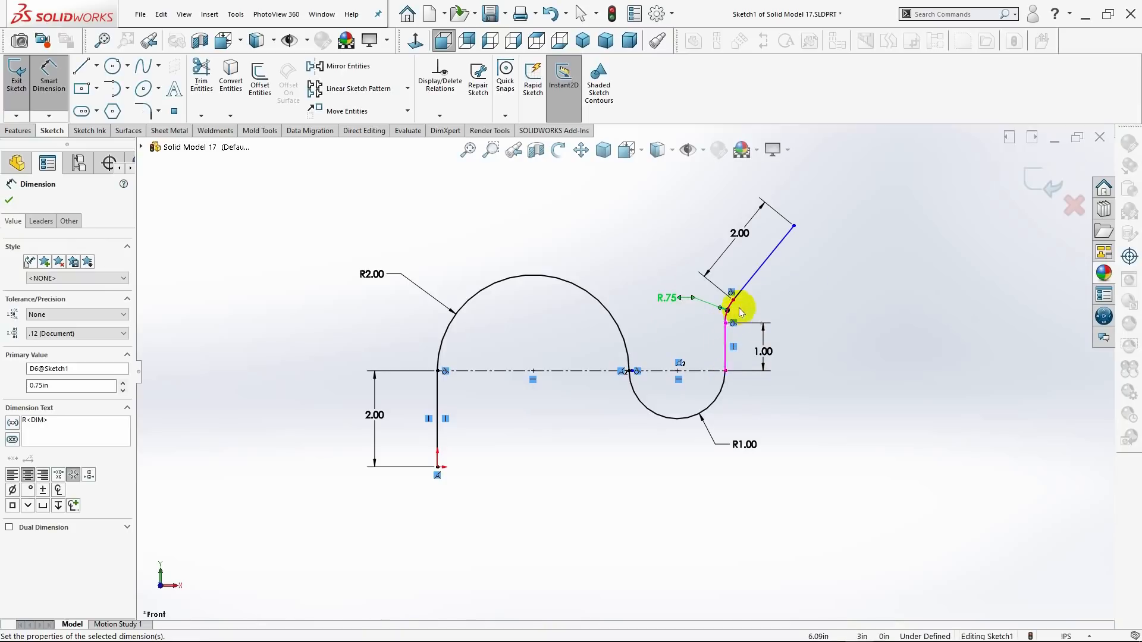
# Dimension the angle between the sloped line and the 1.00 in vertical line and set it to 135 degrees.
pyautogui.click(754, 280)
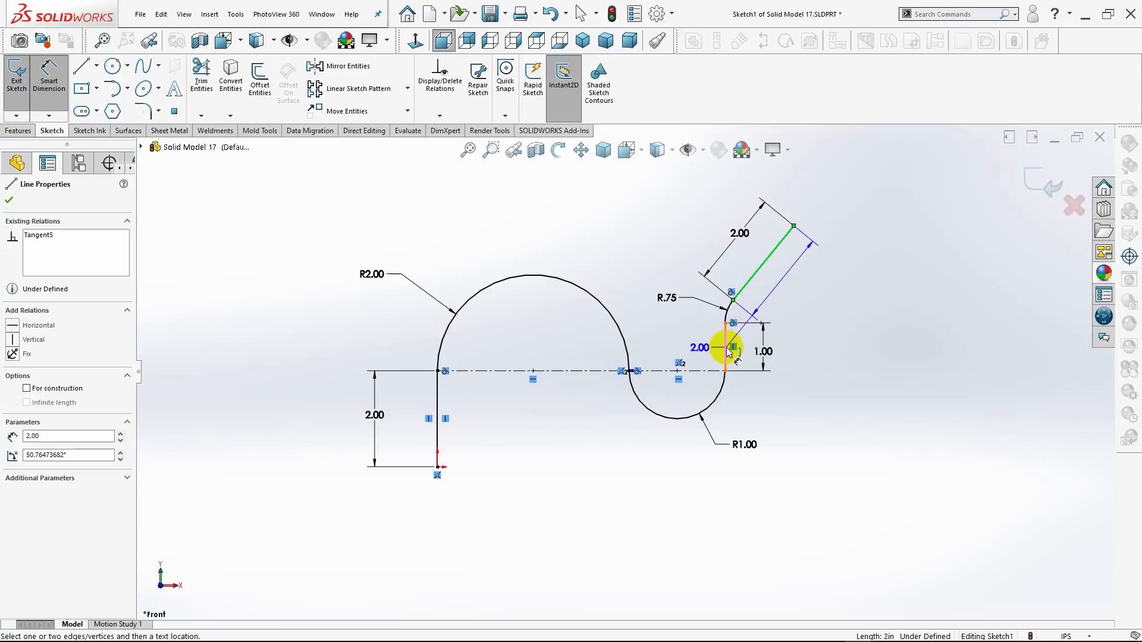
pyautogui.click(727, 343)
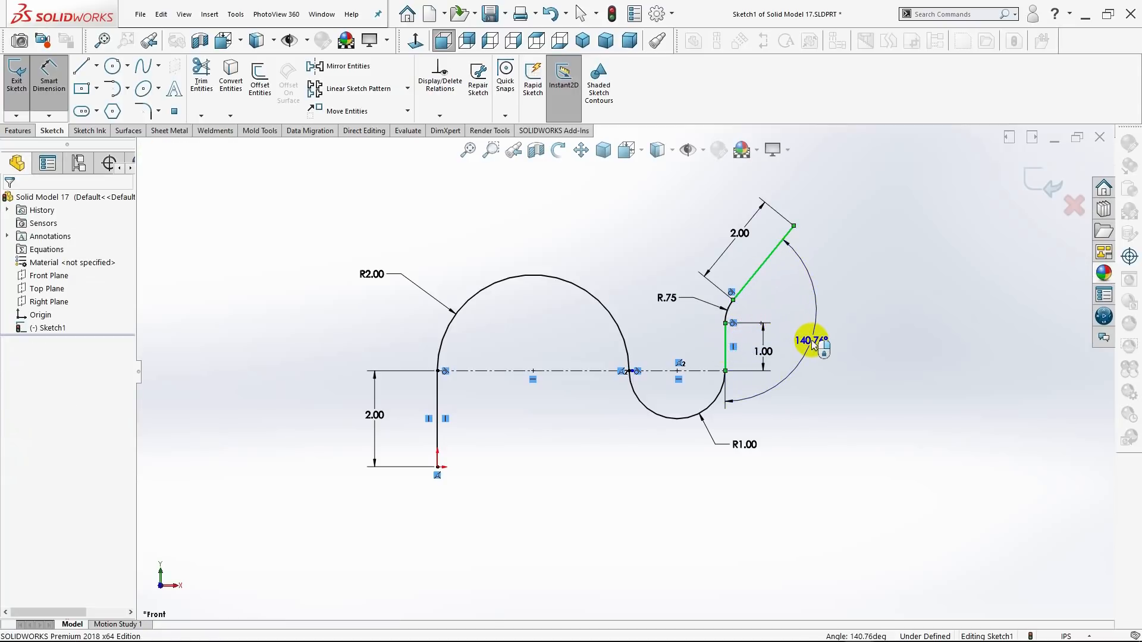
pyautogui.click(813, 345)
pyautogui.write('135')
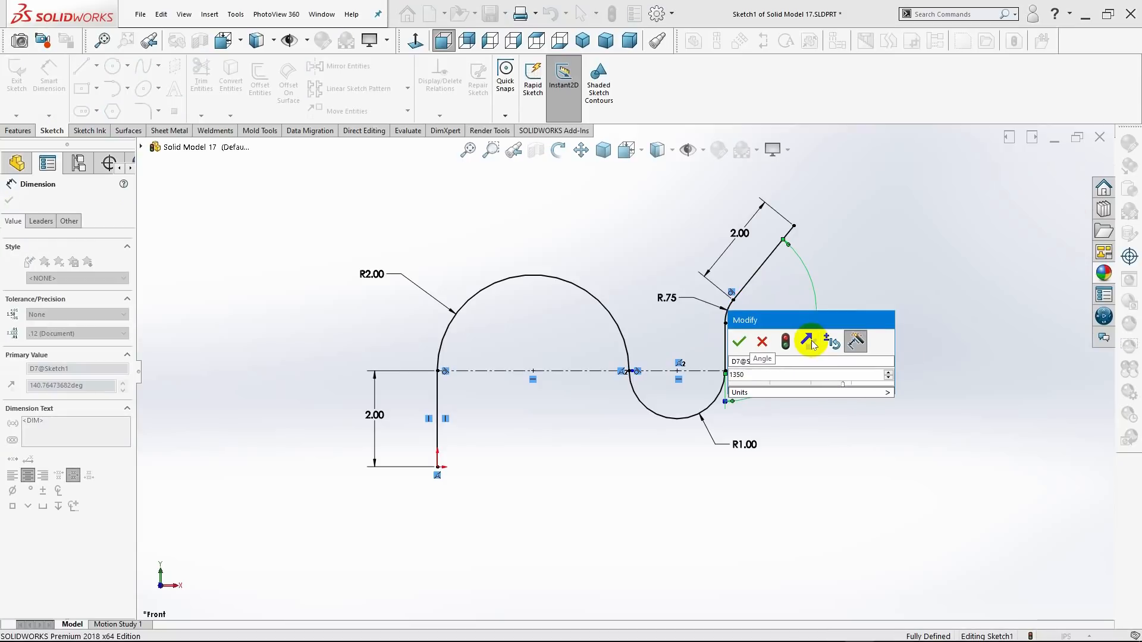
pyautogui.press('Return')
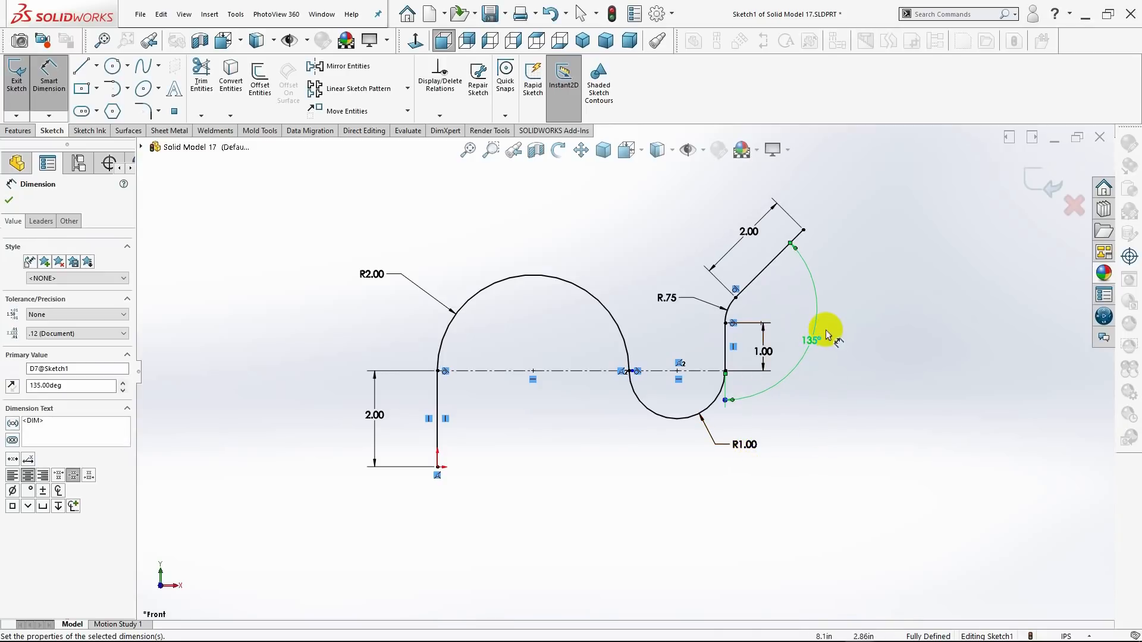
# Reposition the 1.00 in dimension to the left of its line and the R.75 dimension farther from its arc, and finish dimensioning.
pyautogui.moveTo(815, 346)
pyautogui.mouseDown()
pyautogui.moveTo(853, 355)
pyautogui.moveTo(815, 337)
pyautogui.moveTo(837, 352)
pyautogui.moveTo(873, 352)
pyautogui.moveTo(694, 351)
pyautogui.mouseUp()
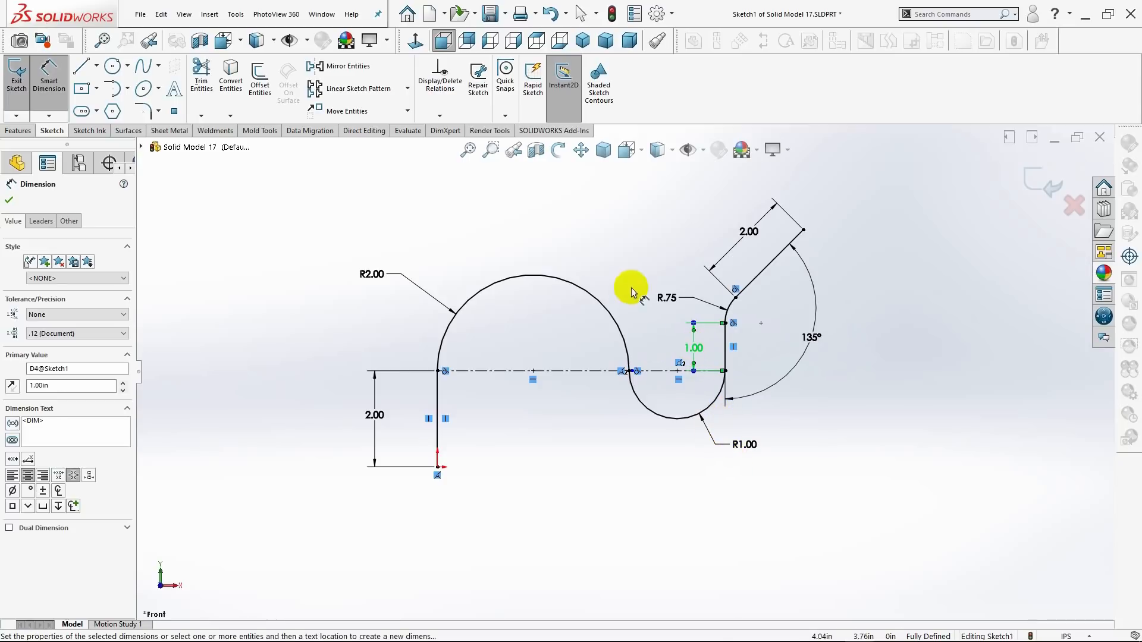
pyautogui.moveTo(668, 302); pyautogui.dragTo(638, 271)
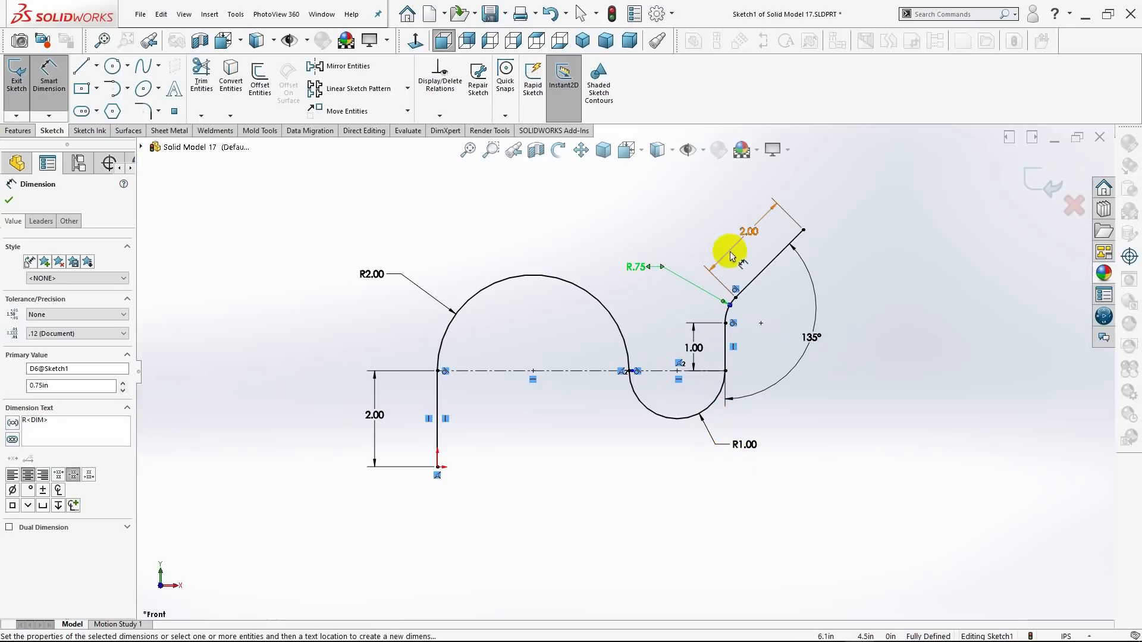
pyautogui.click(9, 200)
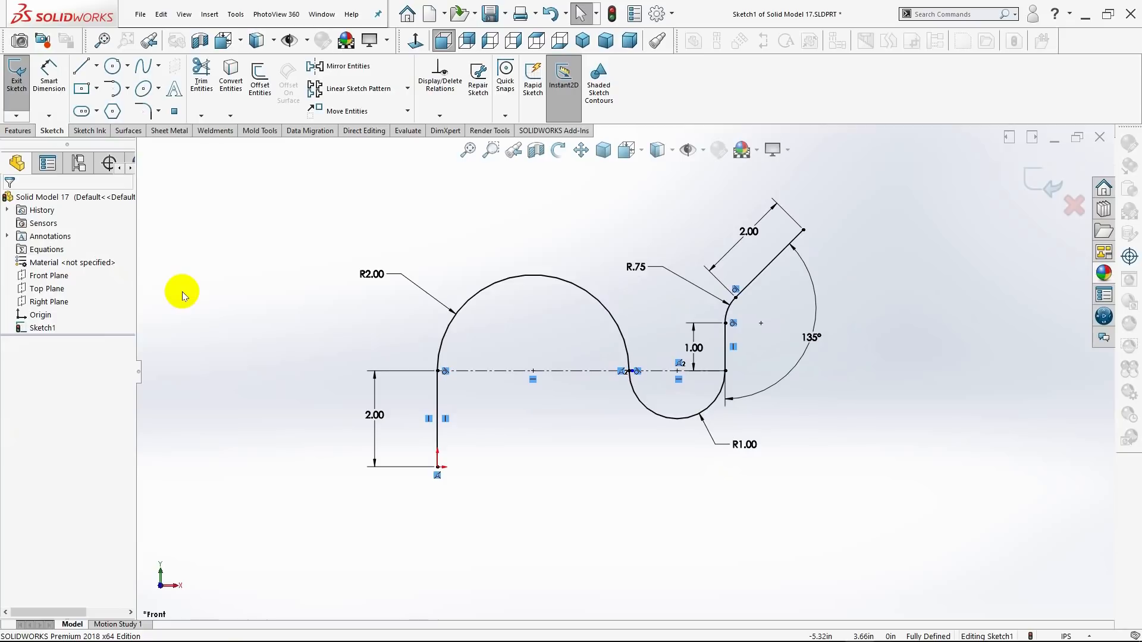
# Exit the finished hook-shaped profile sketch.
pyautogui.click(25, 133)
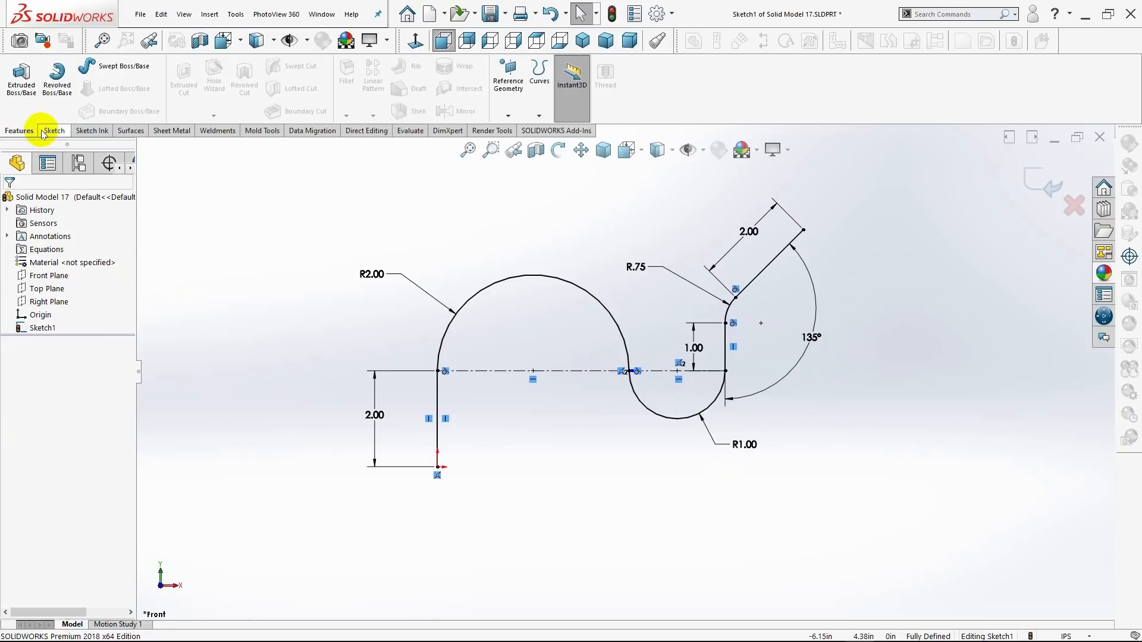
pyautogui.click(51, 130)
pyautogui.click(16, 89)
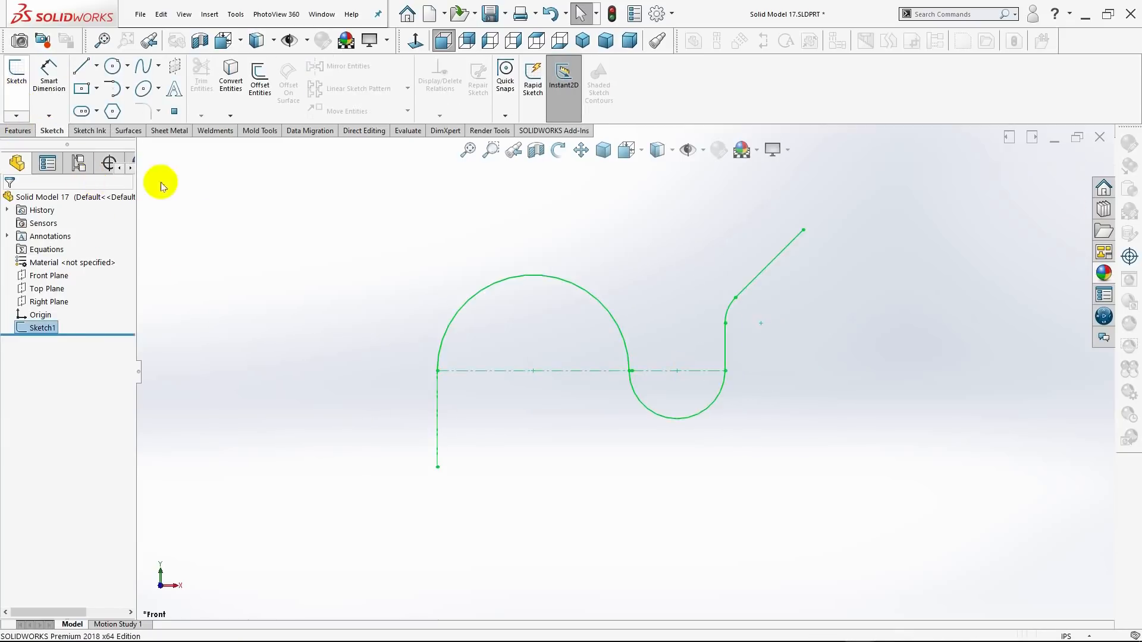
# Start a new sketch on the Top Plane.
pyautogui.click(581, 41)
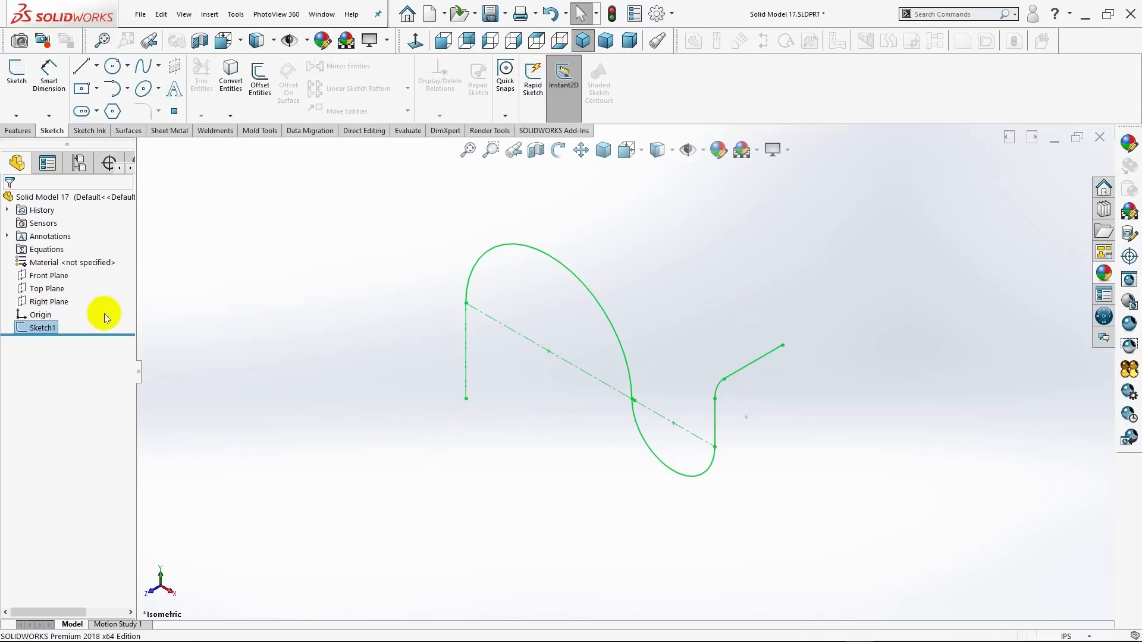
pyautogui.click(52, 292)
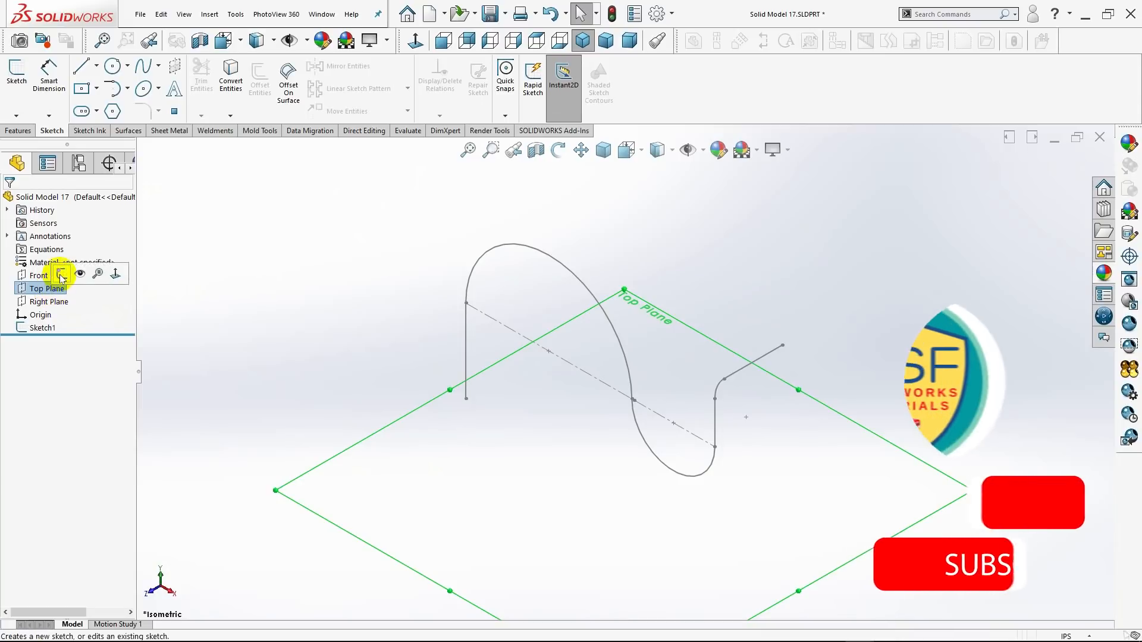
pyautogui.click(60, 274)
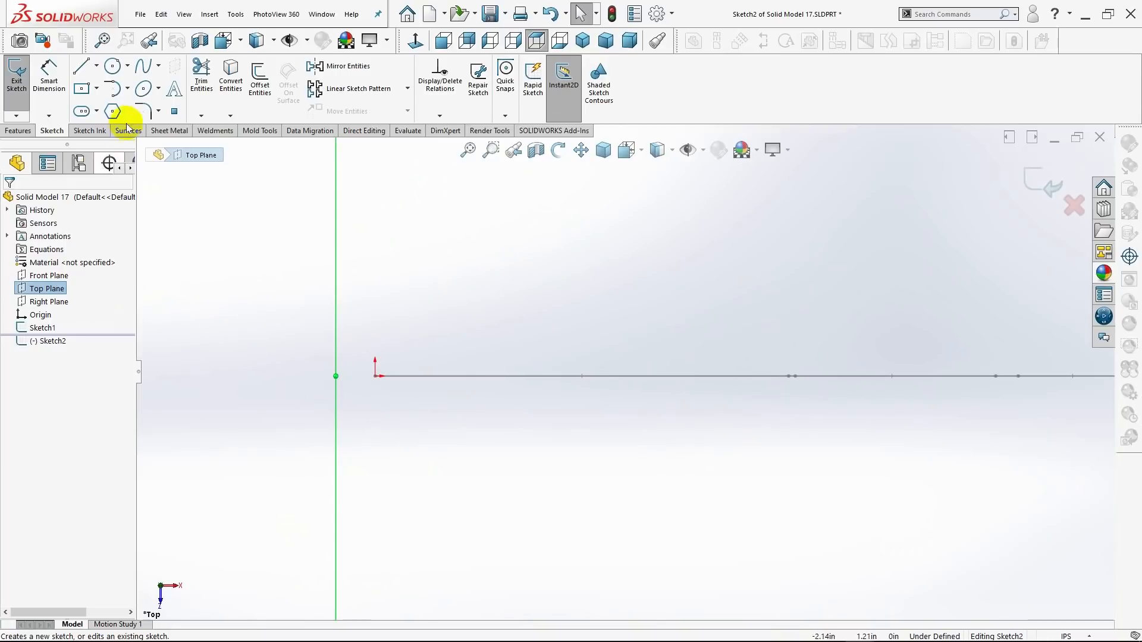
# Sketch a vertical Centerpoint Straight Slot centred on the origin, about 2.12 in between arc centres and 0.97 in wide.
pyautogui.click(96, 112)
pyautogui.click(102, 144)
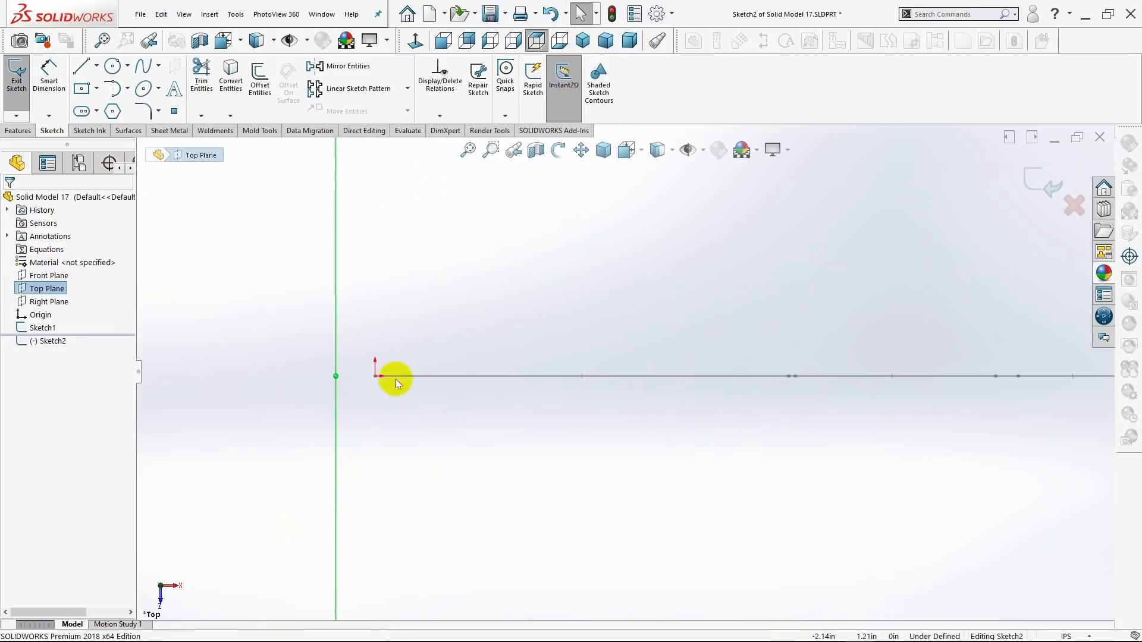
pyautogui.click(374, 379)
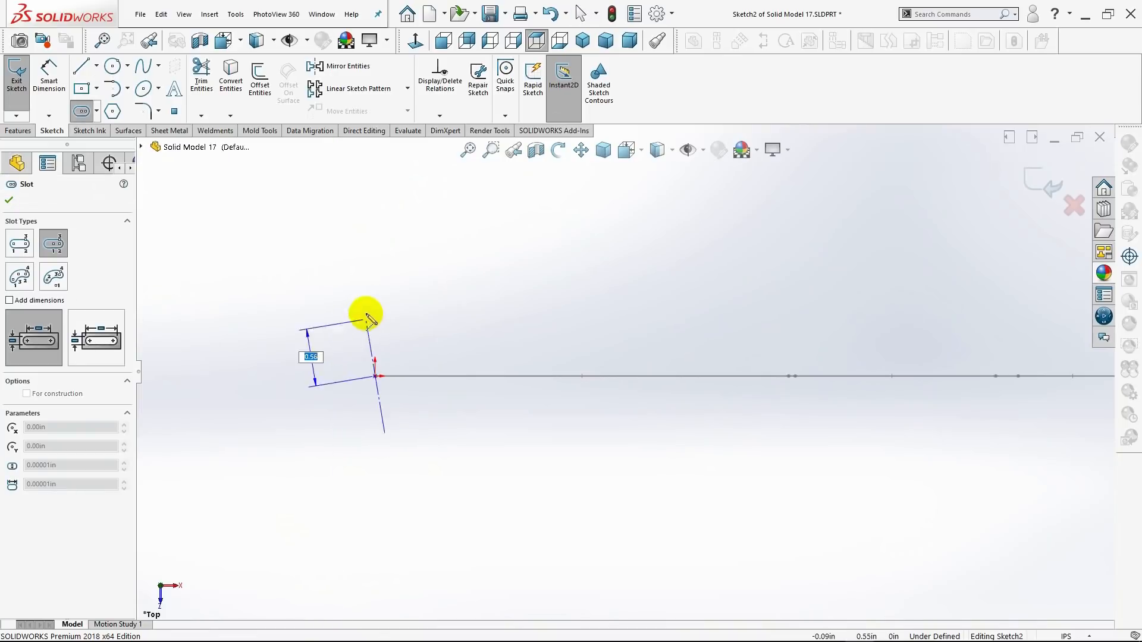
pyautogui.click(376, 266)
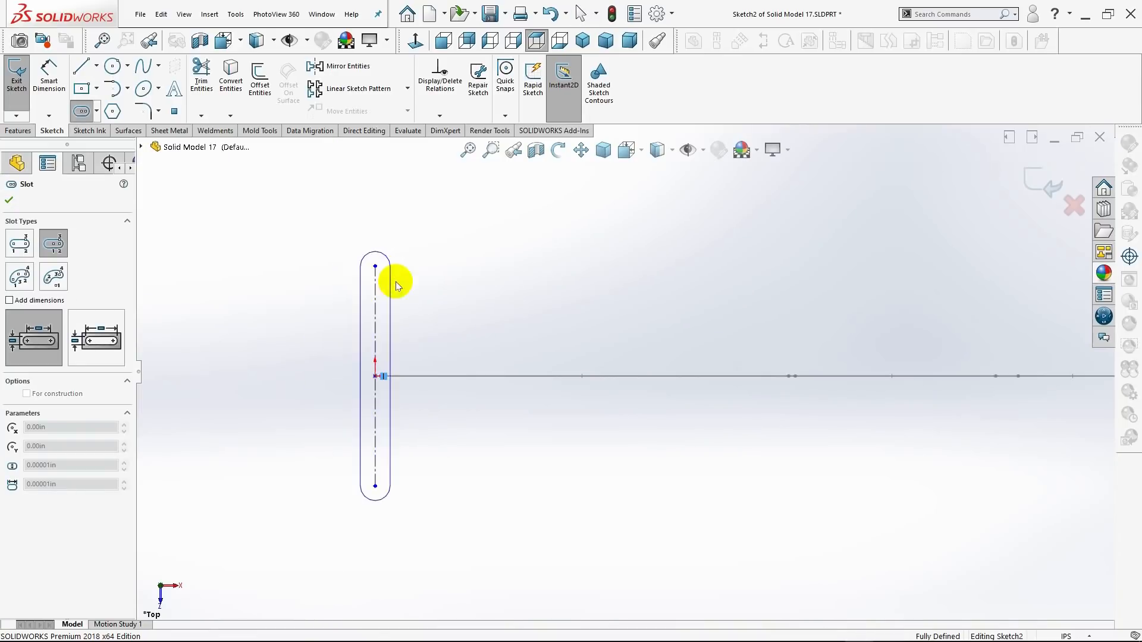
pyautogui.click(425, 309)
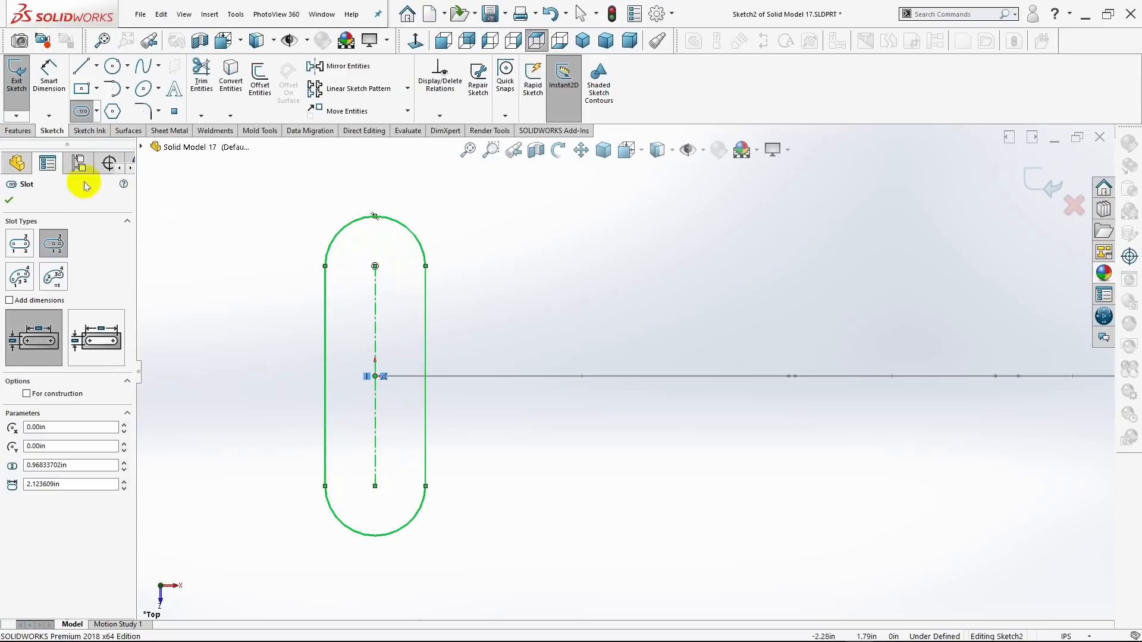
pyautogui.click(9, 200)
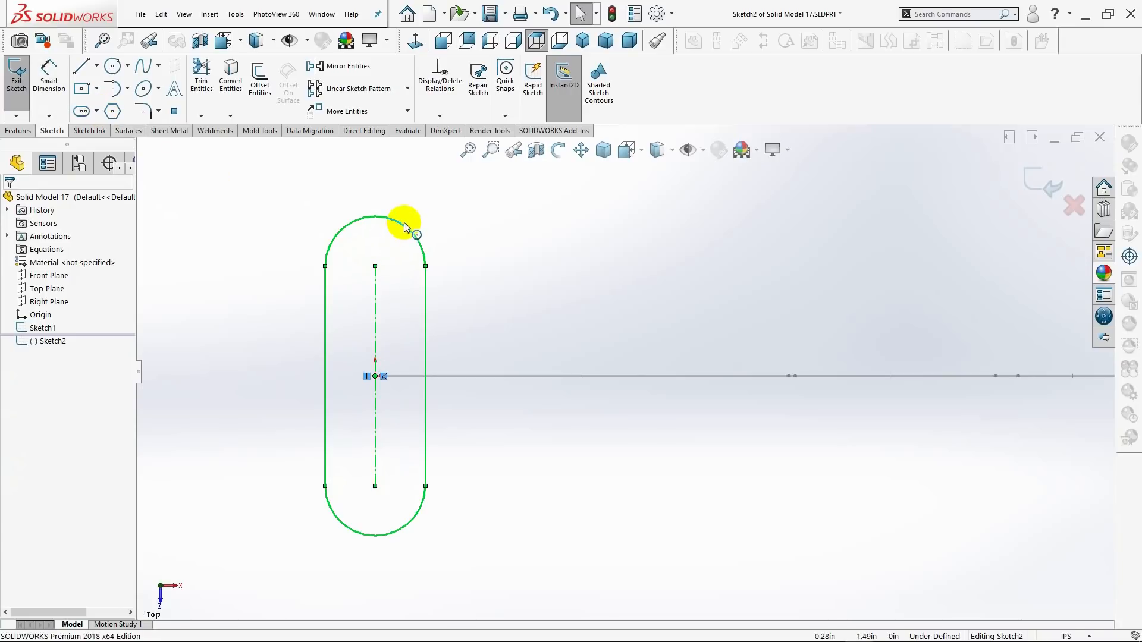
# Dimension the radius of the slot's upper end arc and set it to 0.375 in.
pyautogui.click(47, 78)
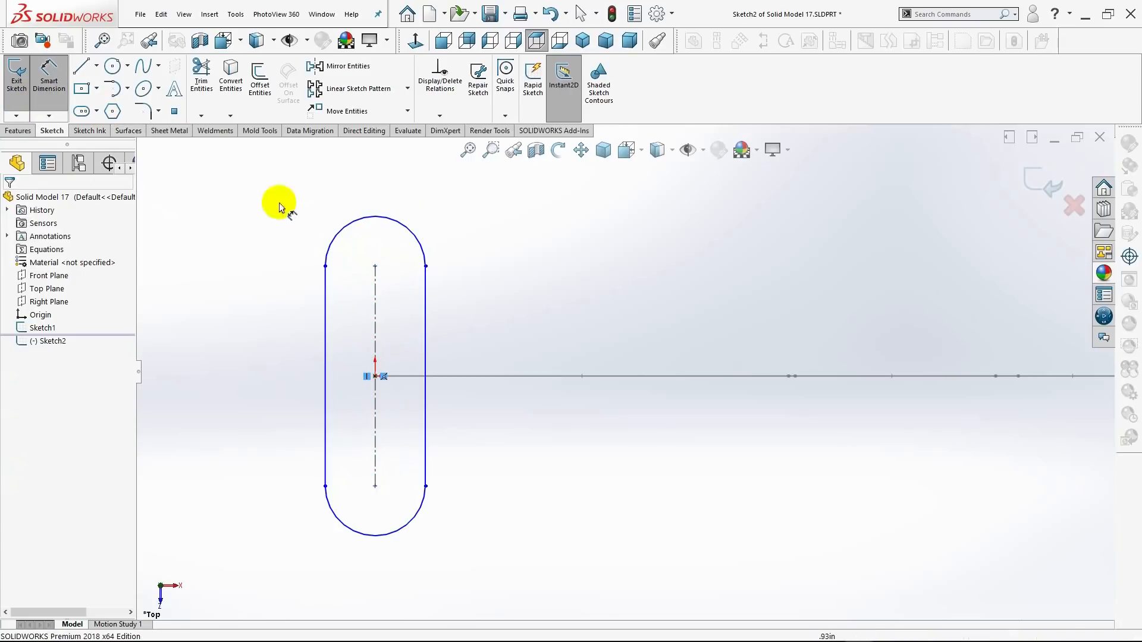
pyautogui.click(378, 219)
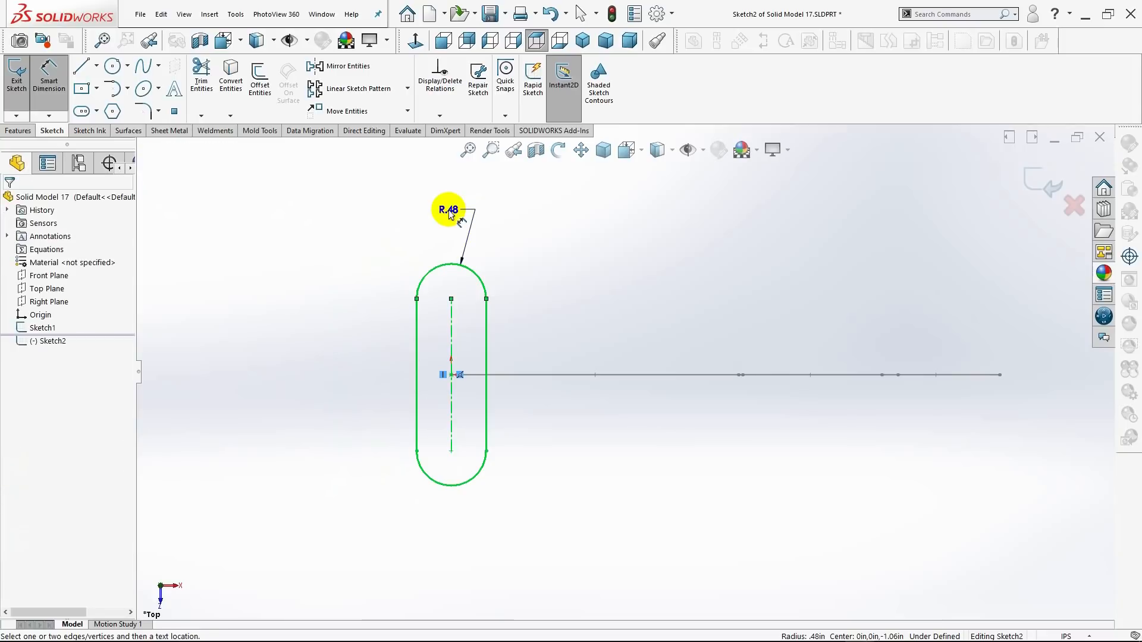
pyautogui.click(450, 213)
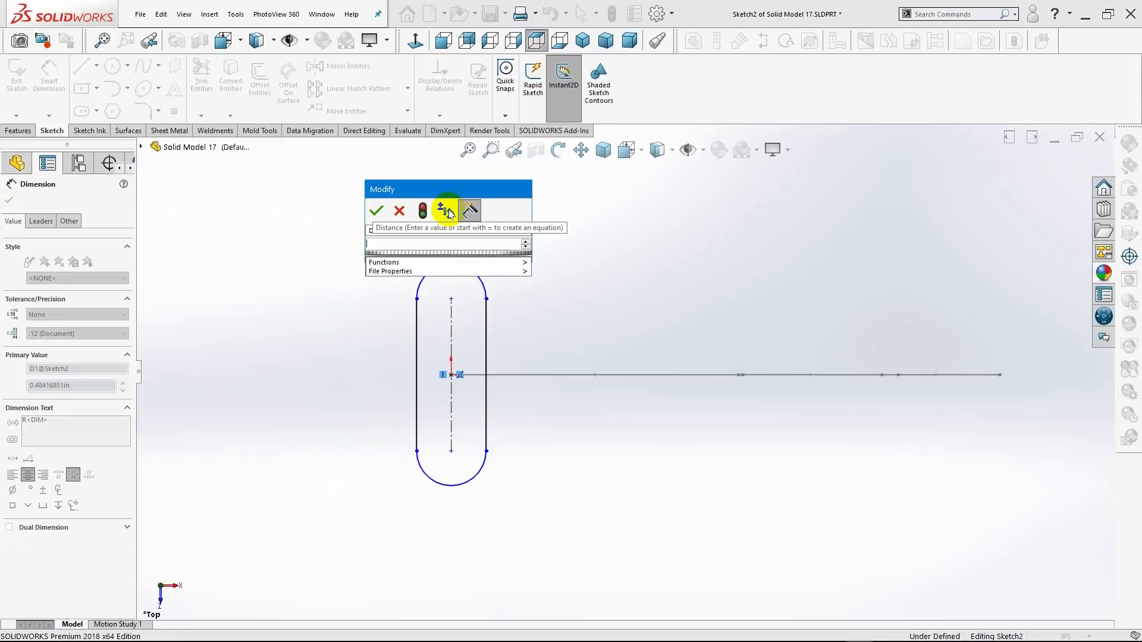
pyautogui.write('.3750')
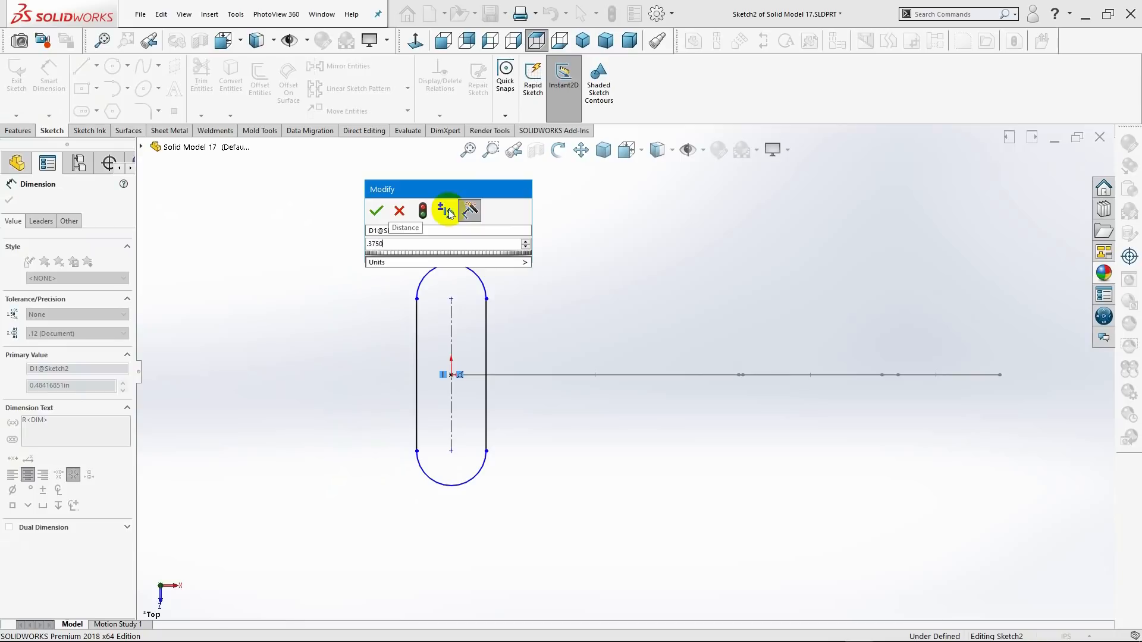
pyautogui.press('Return')
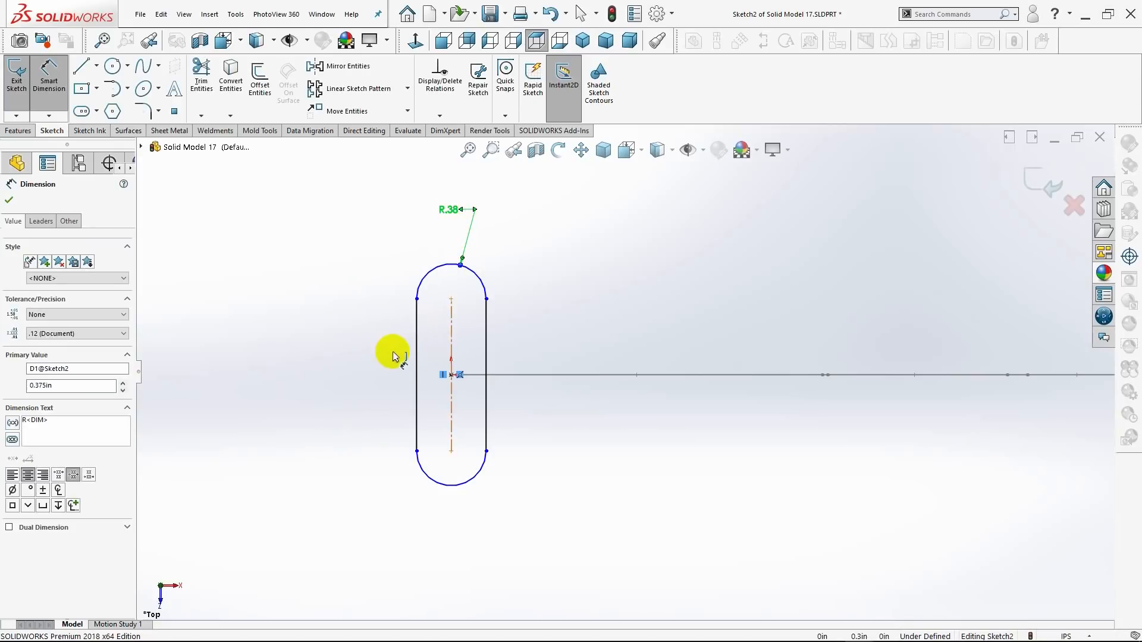
# Dimension the length of the slot's centerline and set it to 1.25 in.
pyautogui.click(452, 350)
pyautogui.click(379, 353)
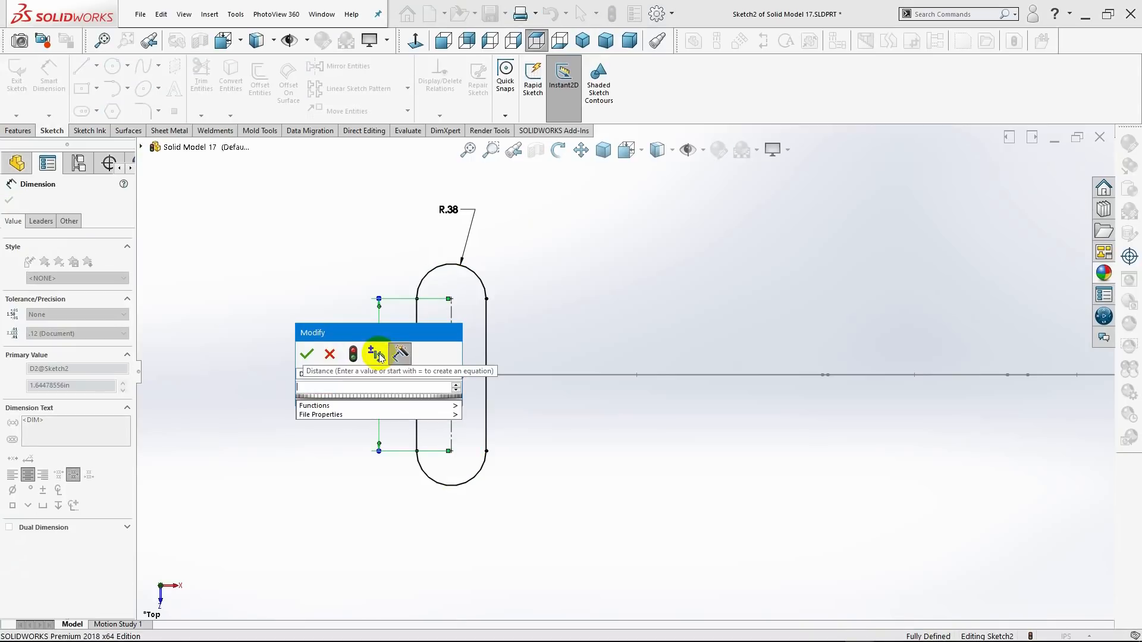
pyautogui.write('1.25')
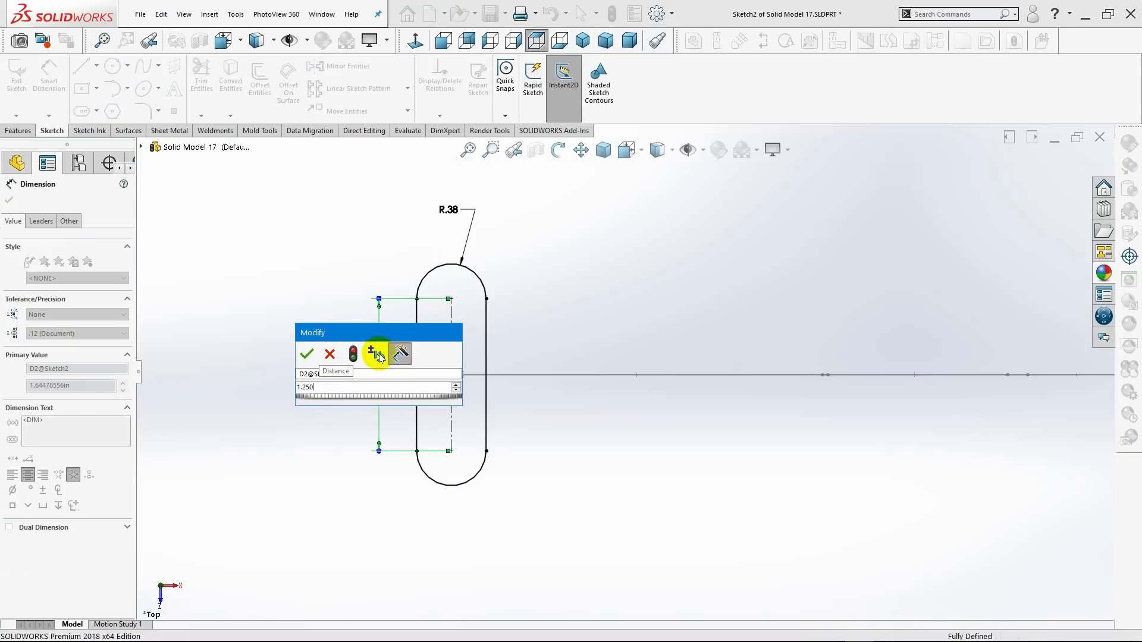
pyautogui.press('Return')
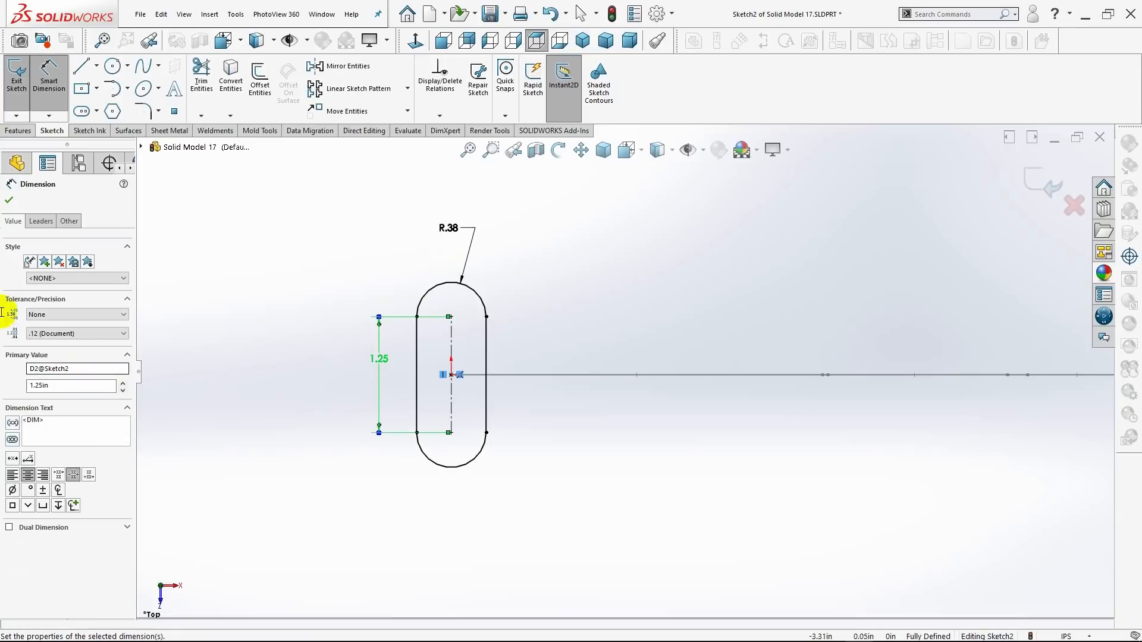
pyautogui.click(9, 203)
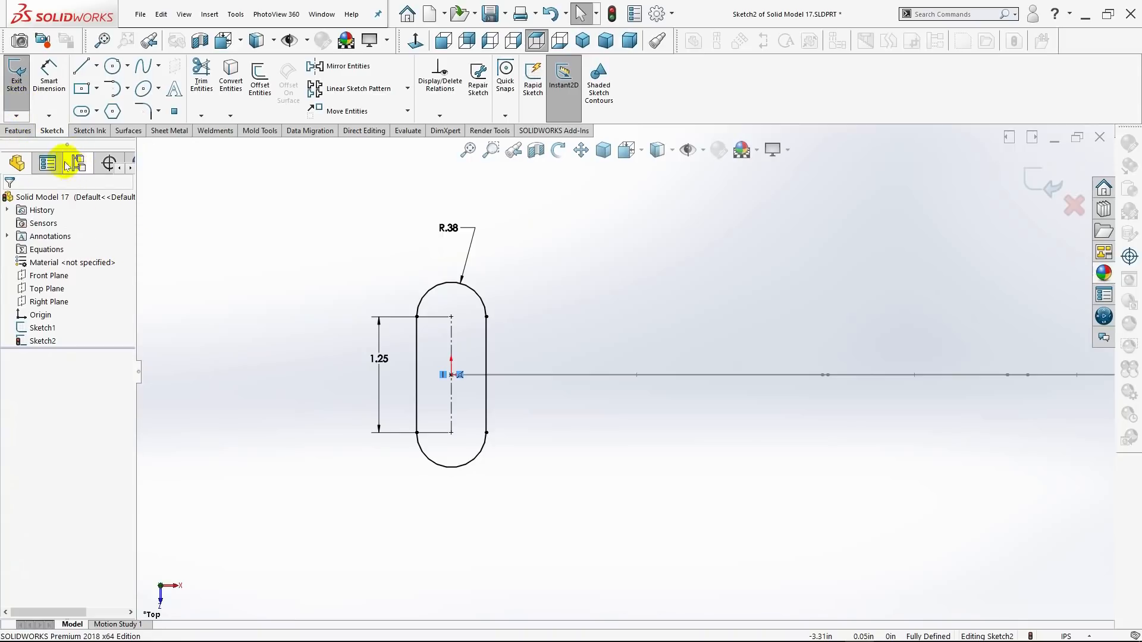
# Examine in 3D how the slot's centre lines up with the start of the hook-shaped profile.
pyautogui.click(18, 132)
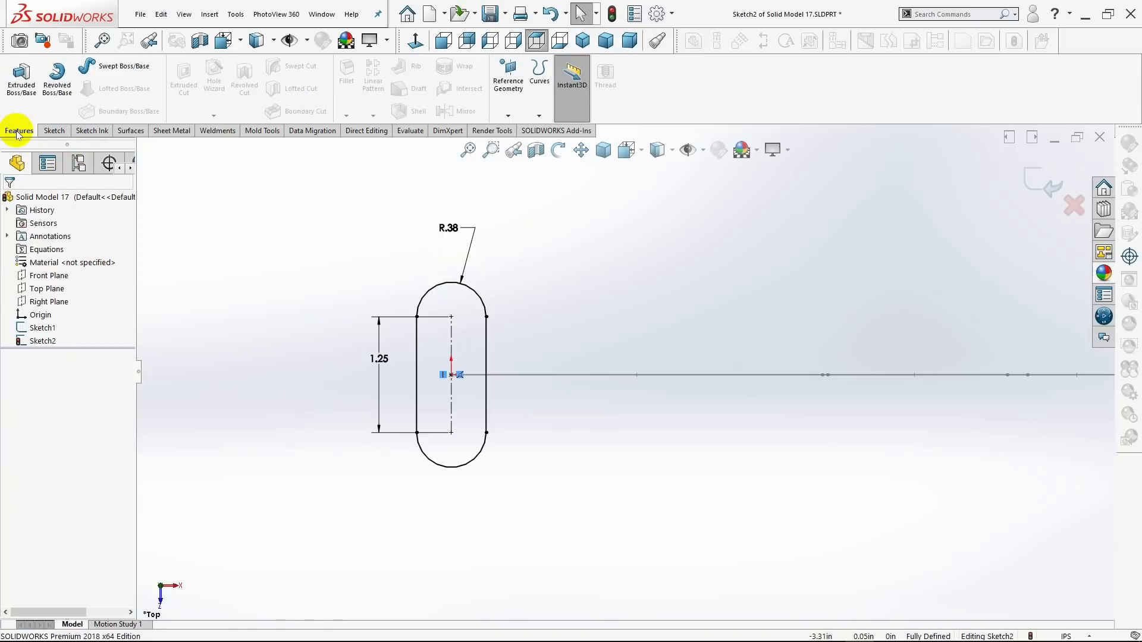
pyautogui.click(52, 131)
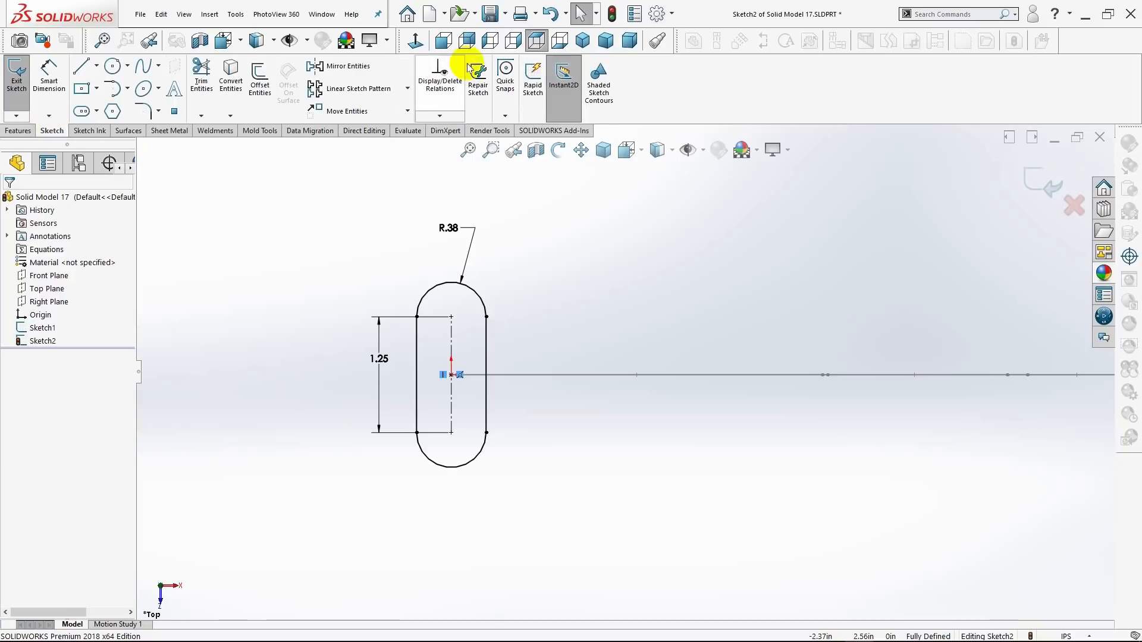
pyautogui.click(578, 47)
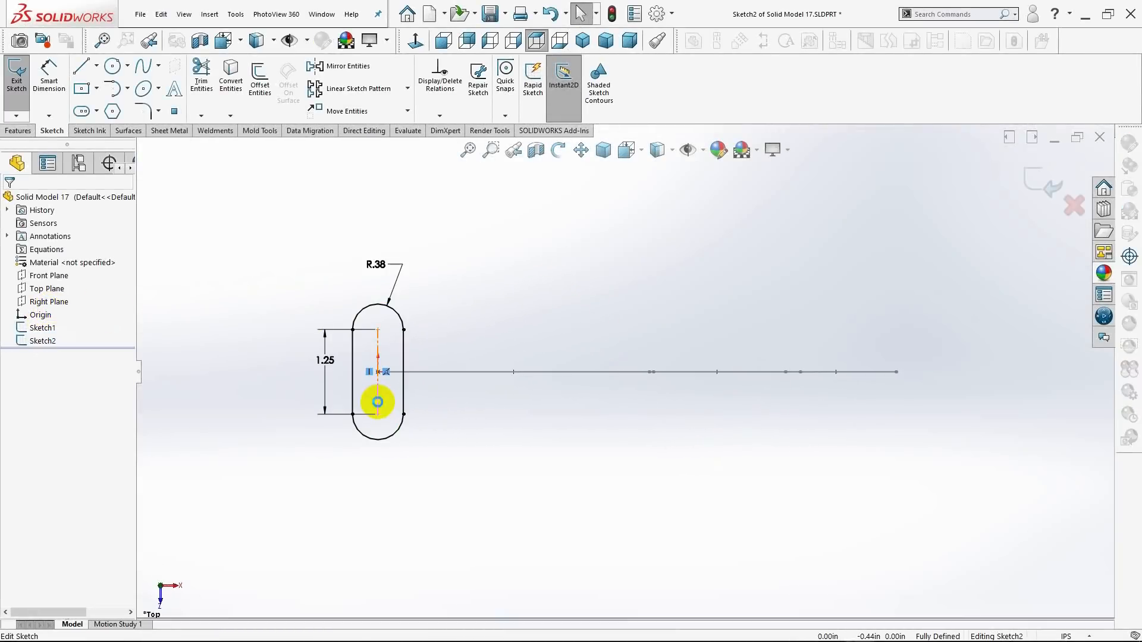
pyautogui.moveTo(382, 399); pyautogui.dragTo(388, 315, button='middle')
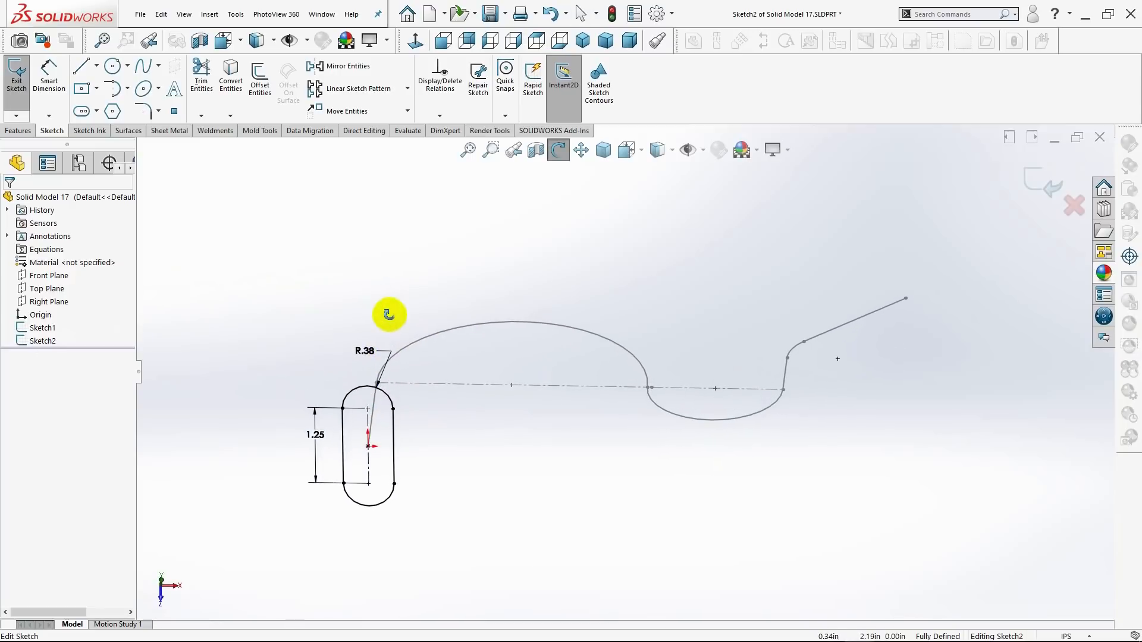
pyautogui.scroll(-3, 384, 448)
pyautogui.scroll(-2, 384, 447)
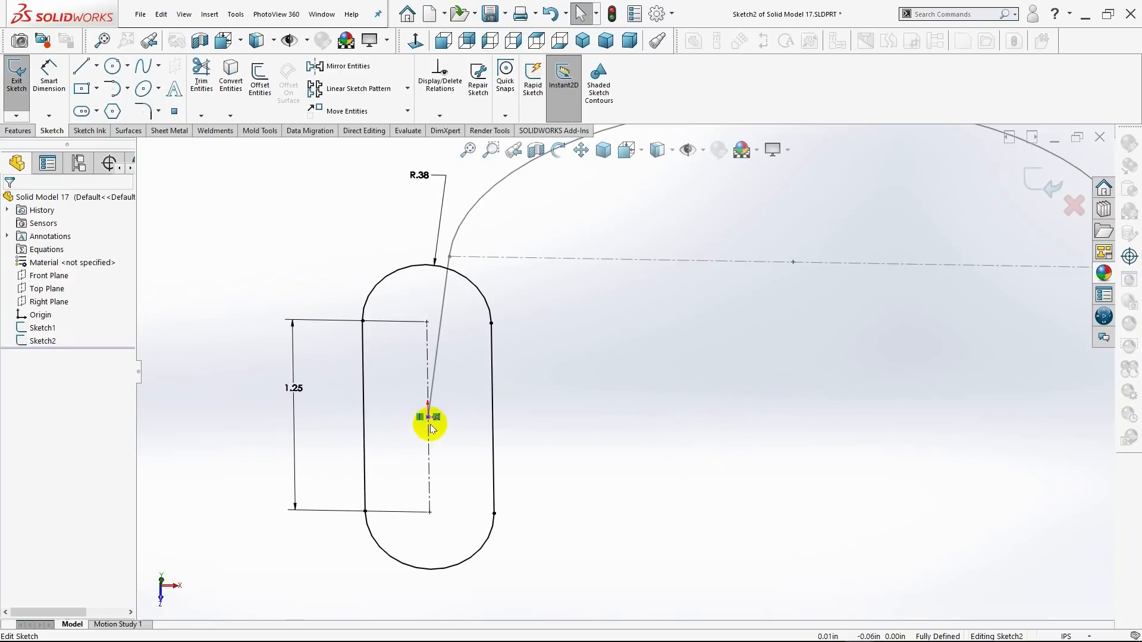
# Add a Pierce relation between the slot's centre point and the path's vertical start line, and finish the sketch.
pyautogui.click(428, 418)
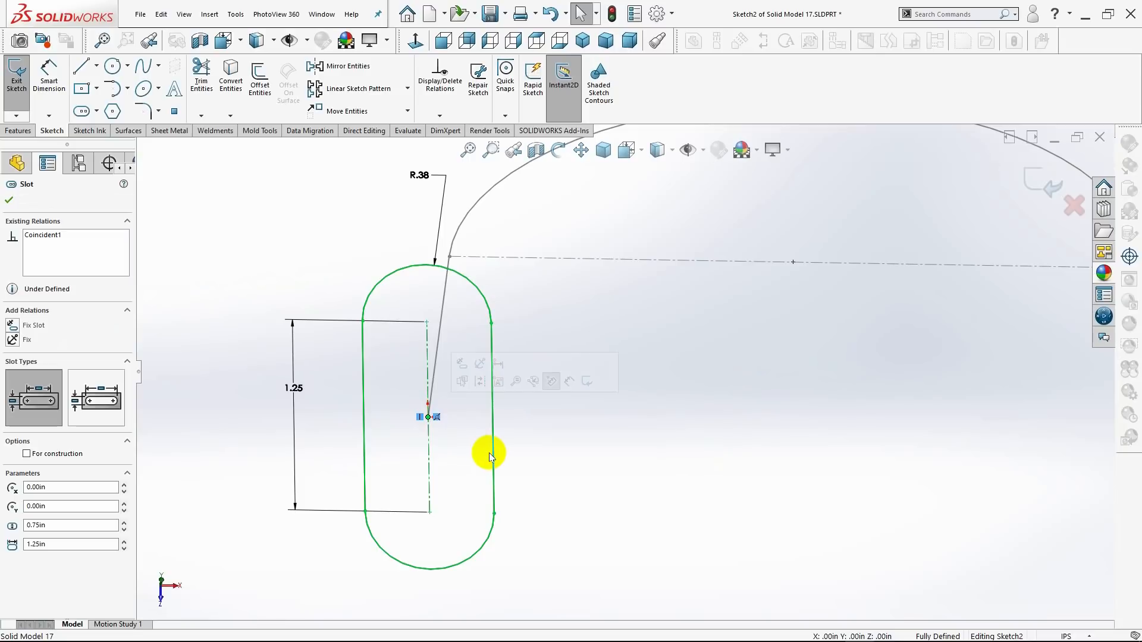
pyautogui.keyDown('ctrl'); pyautogui.click(436, 368); pyautogui.keyUp('ctrl')
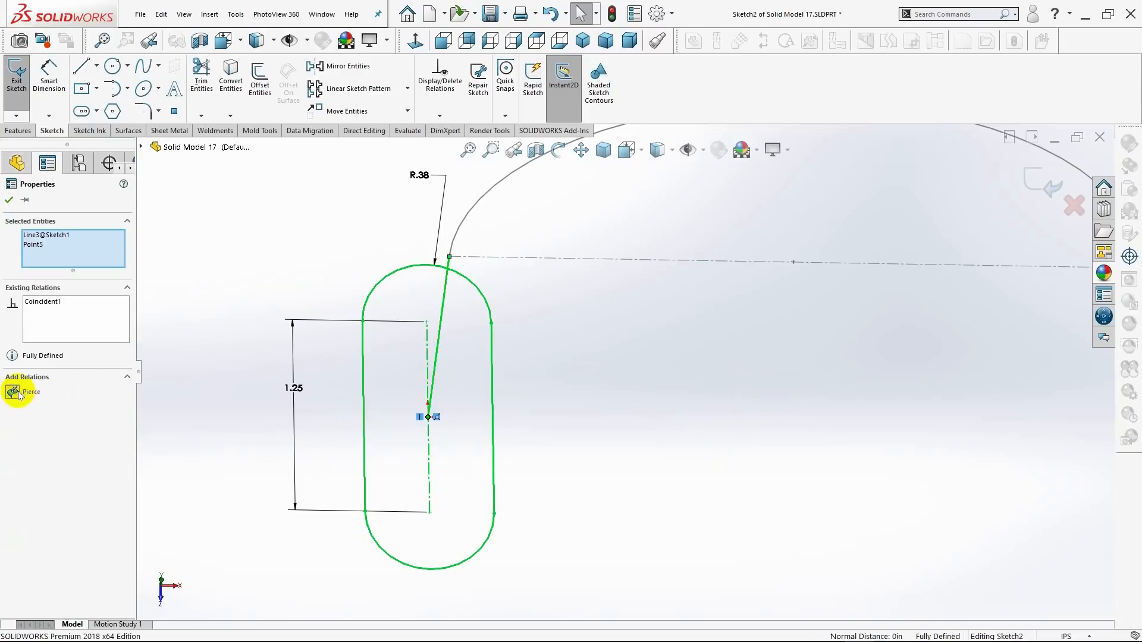
pyautogui.click(14, 393)
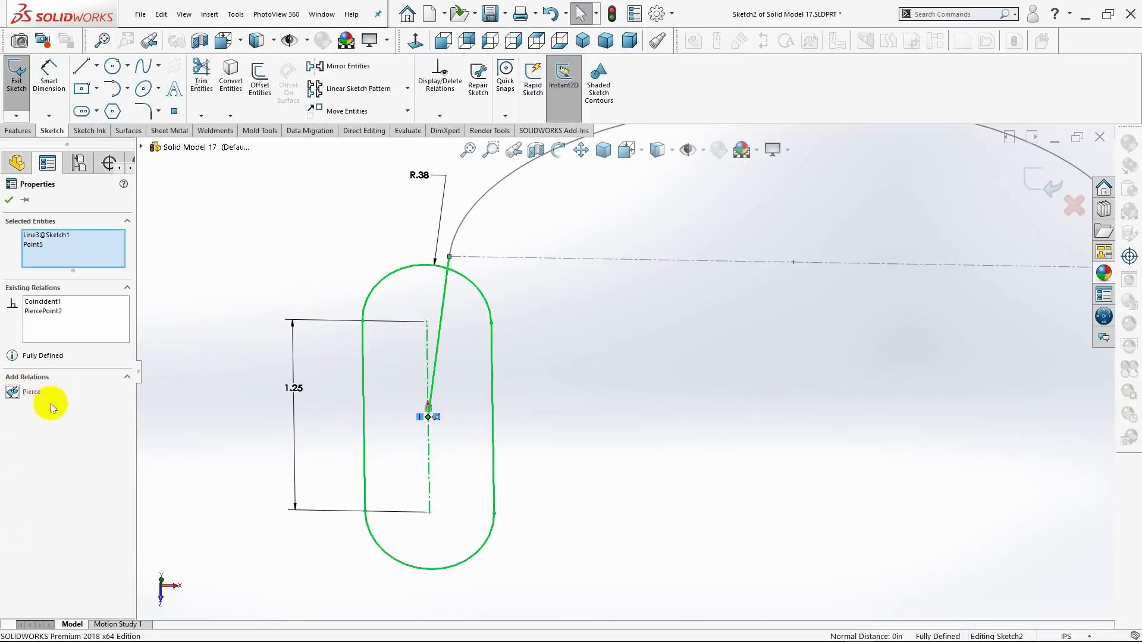
pyautogui.click(584, 43)
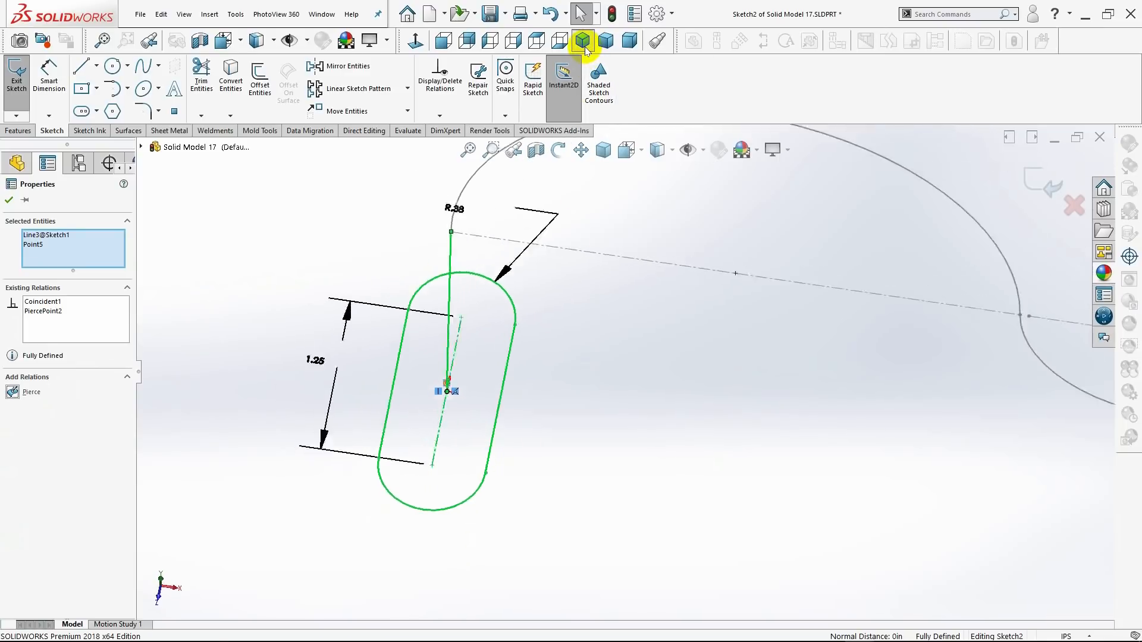
pyautogui.click(9, 203)
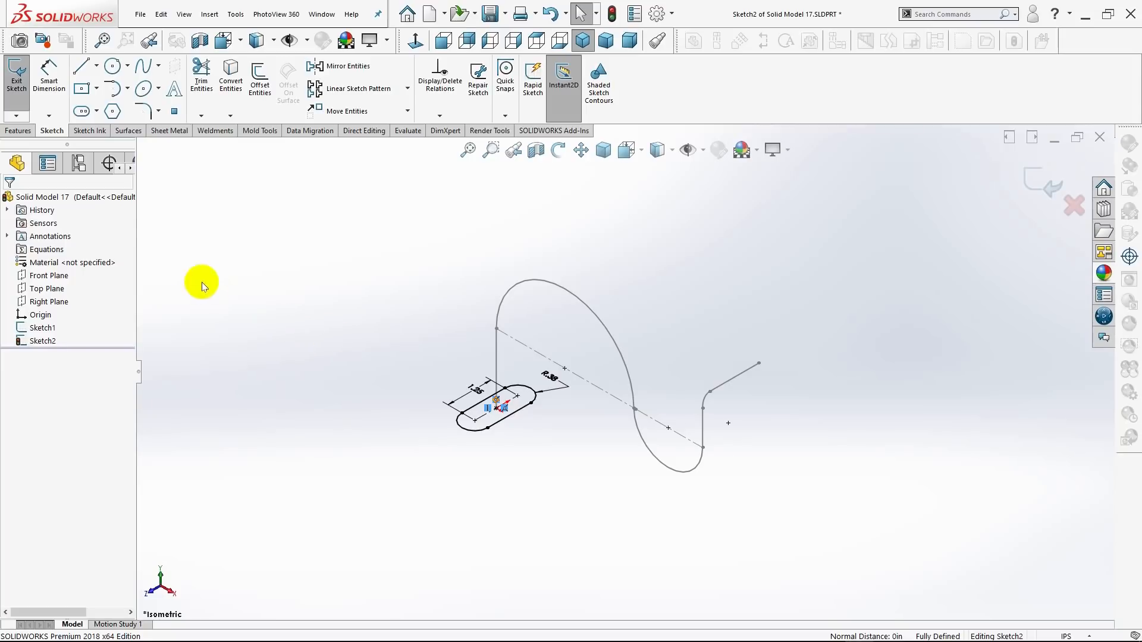
pyautogui.click(16, 86)
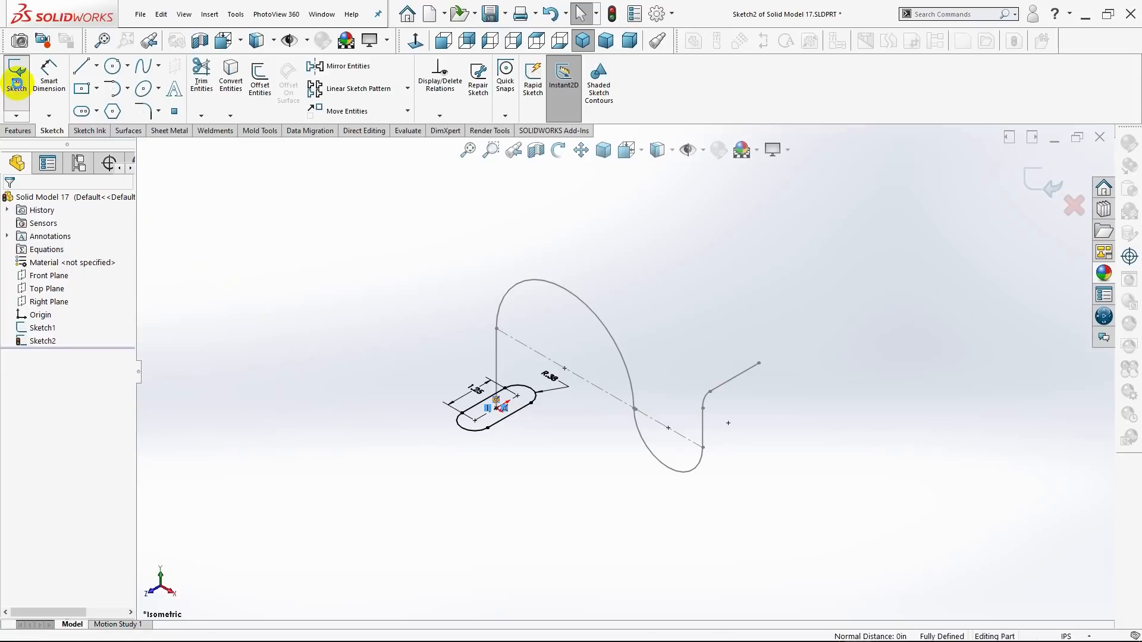
# Create a Swept Boss/Base with the slot sketch as profile and the hook-shaped sketch as path.
pyautogui.click(20, 135)
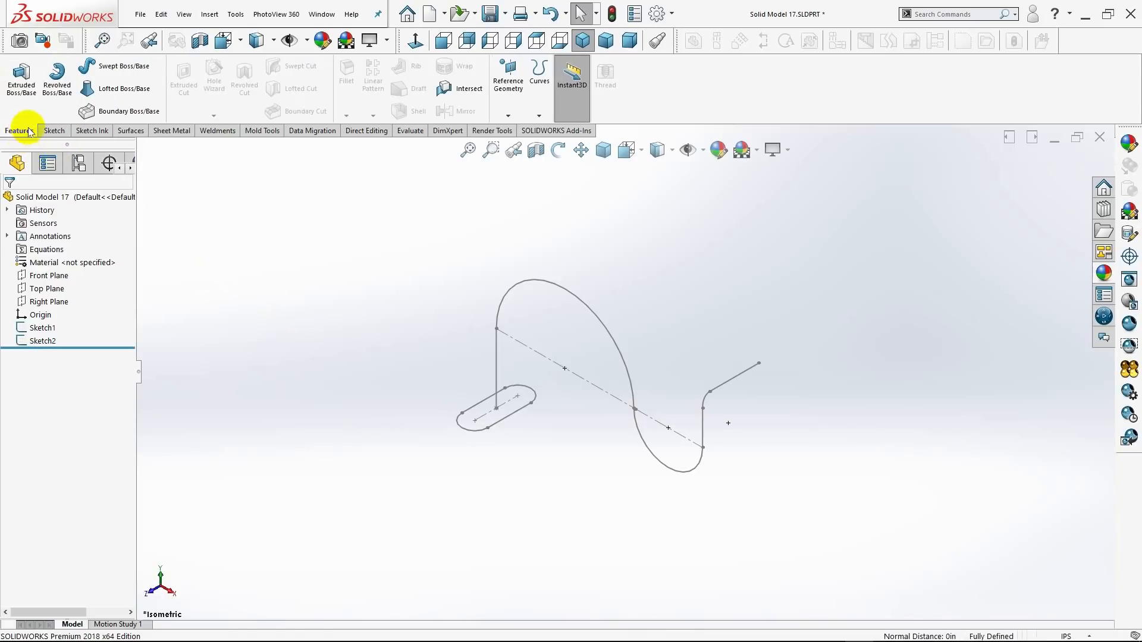
pyautogui.click(123, 71)
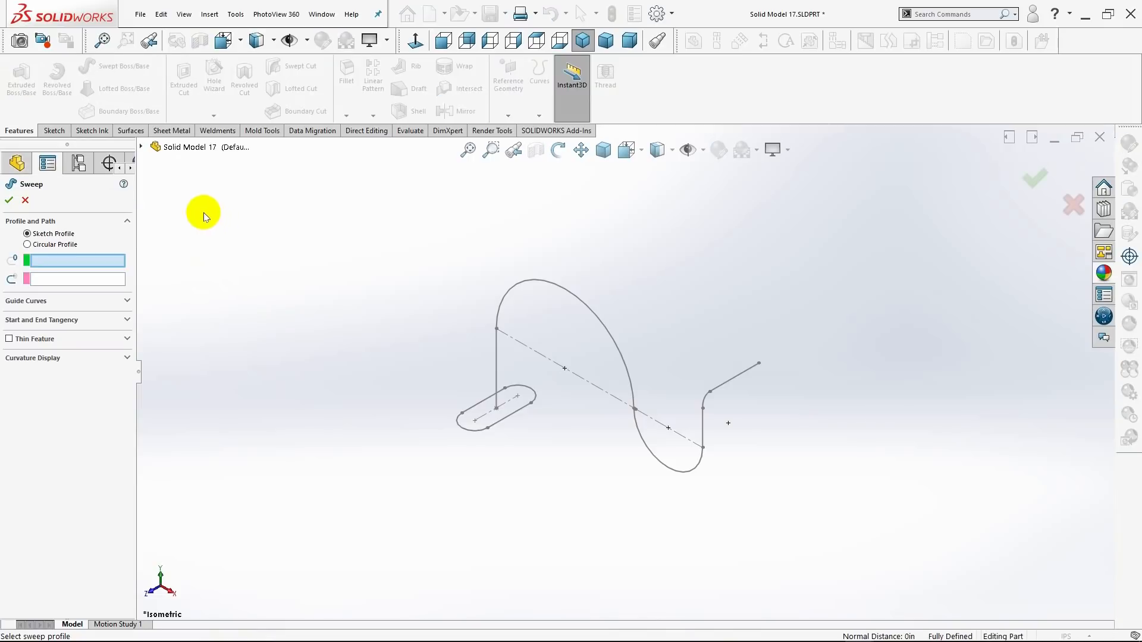
pyautogui.click(141, 148)
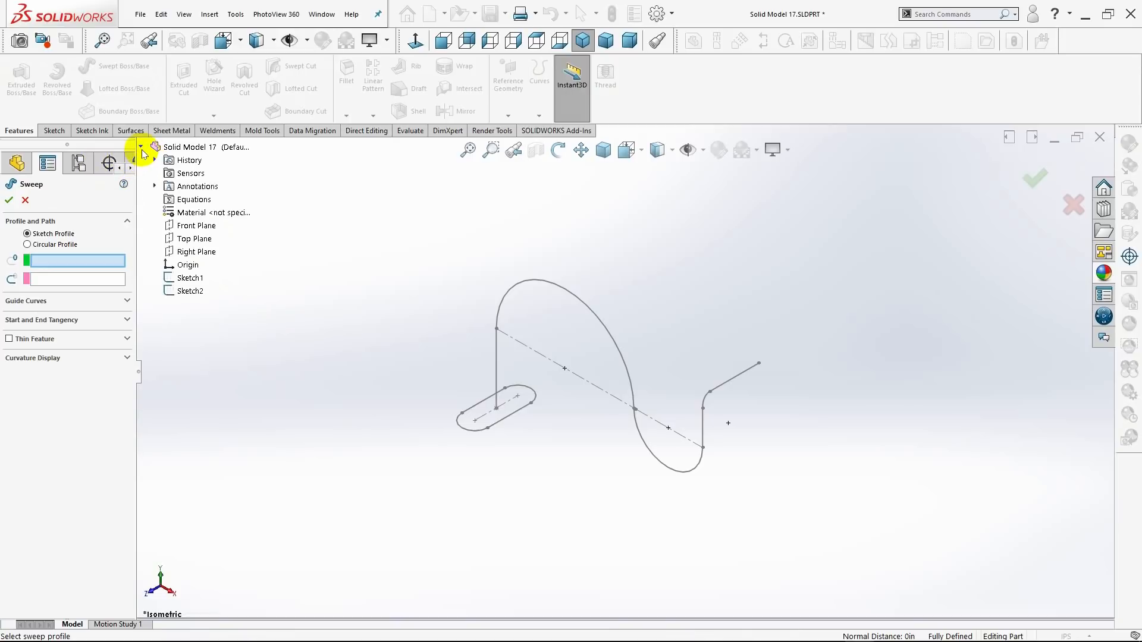
pyautogui.click(191, 292)
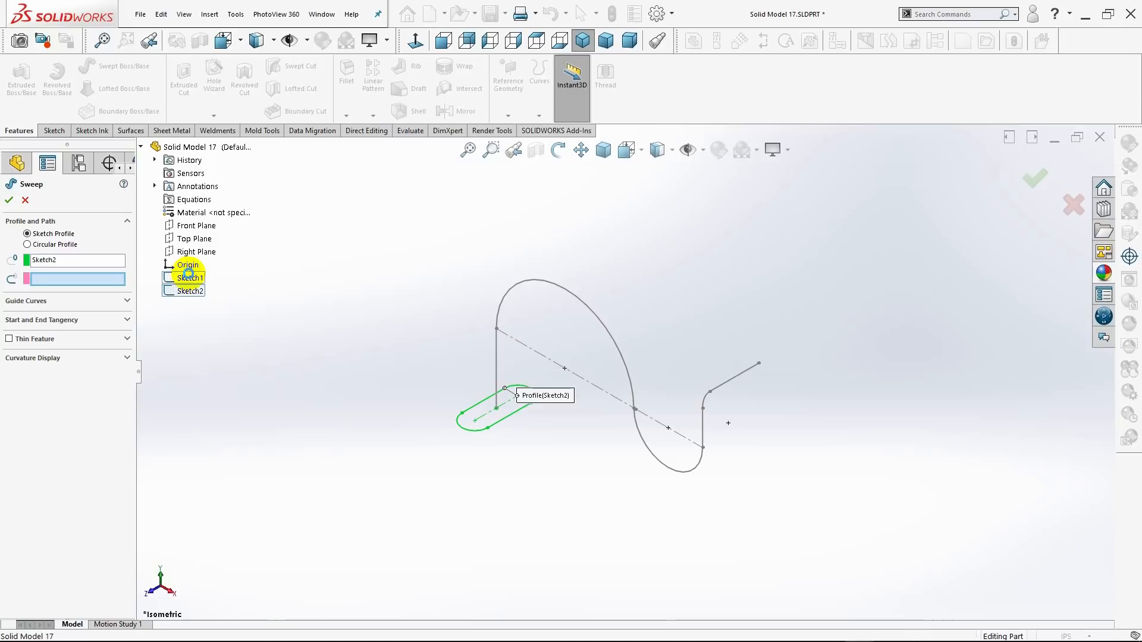
pyautogui.click(189, 277)
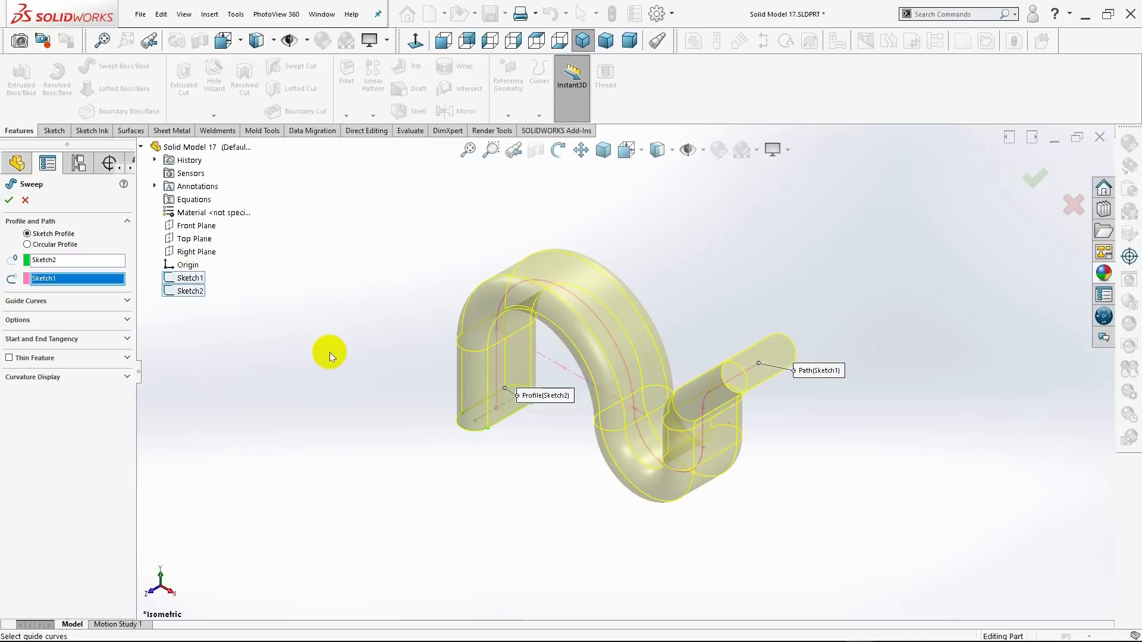
pyautogui.moveTo(329, 352); pyautogui.dragTo(379, 328, button='middle')
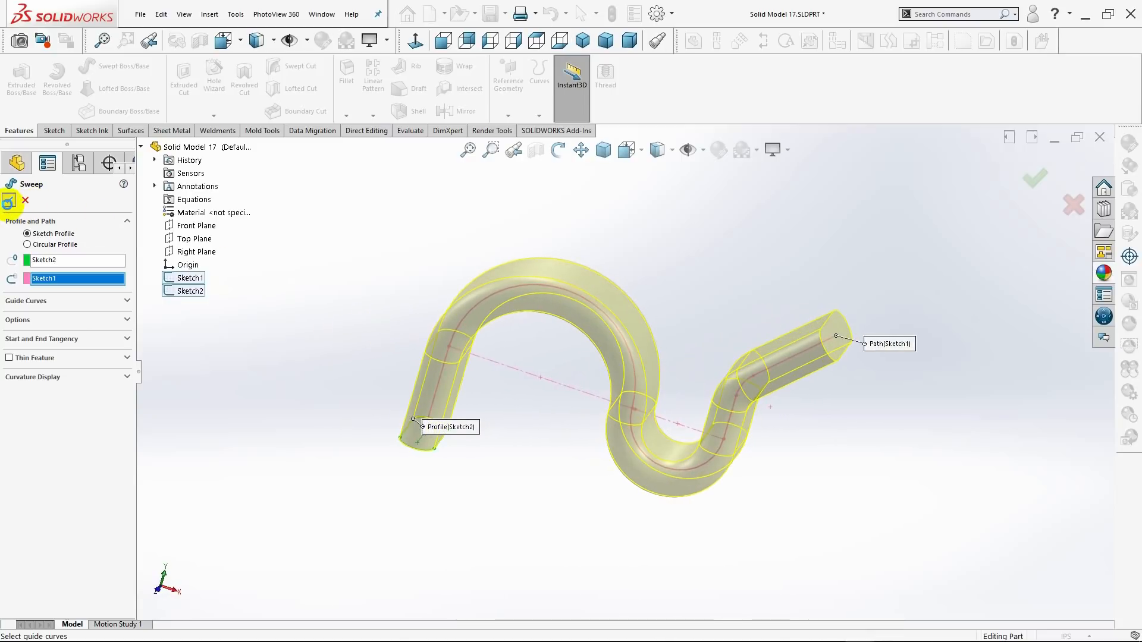
pyautogui.click(9, 202)
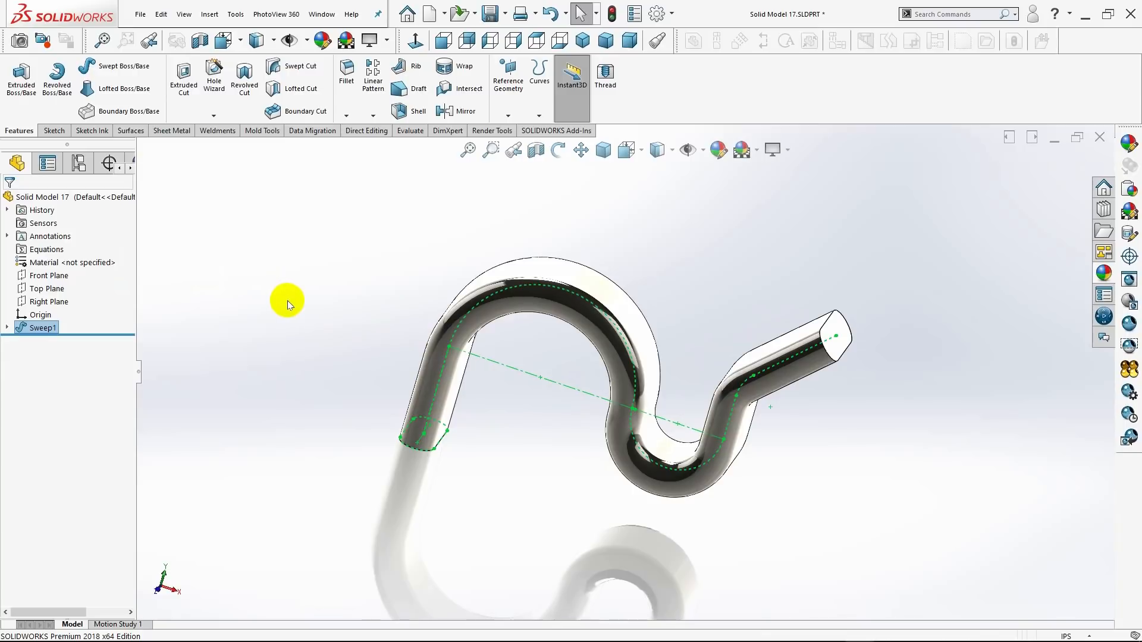
# Change the display scene to a plain white background without floor reflections.
pyautogui.moveTo(305, 312)
pyautogui.mouseDown(button='middle')
pyautogui.moveTo(220, 297)
pyautogui.moveTo(190, 315)
pyautogui.moveTo(301, 308)
pyautogui.mouseUp(button='middle')
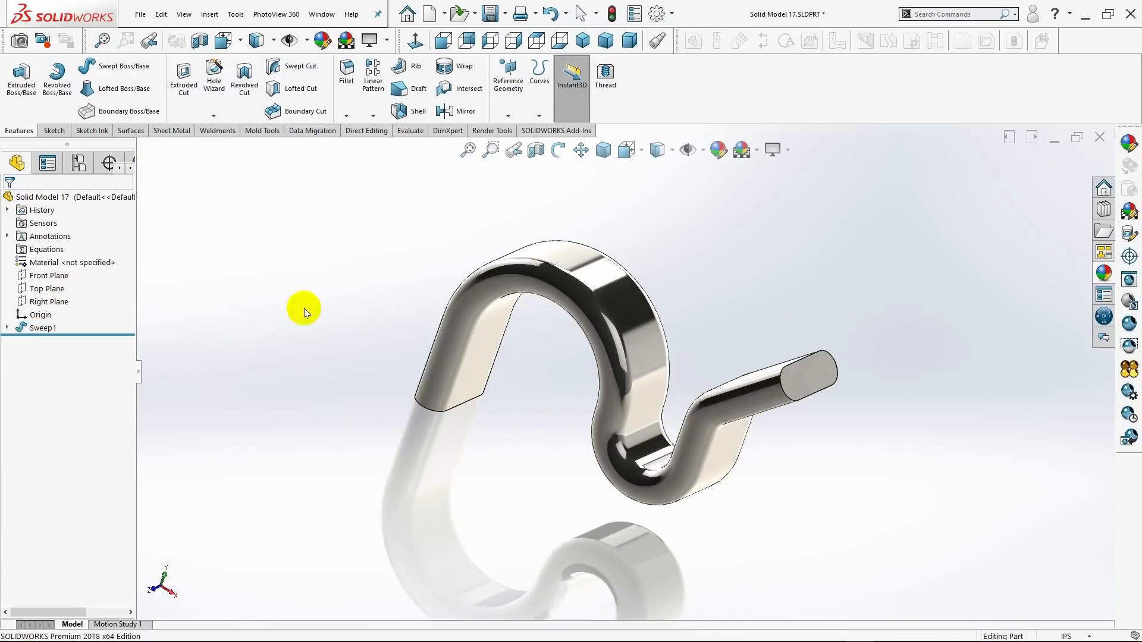
pyautogui.click(581, 44)
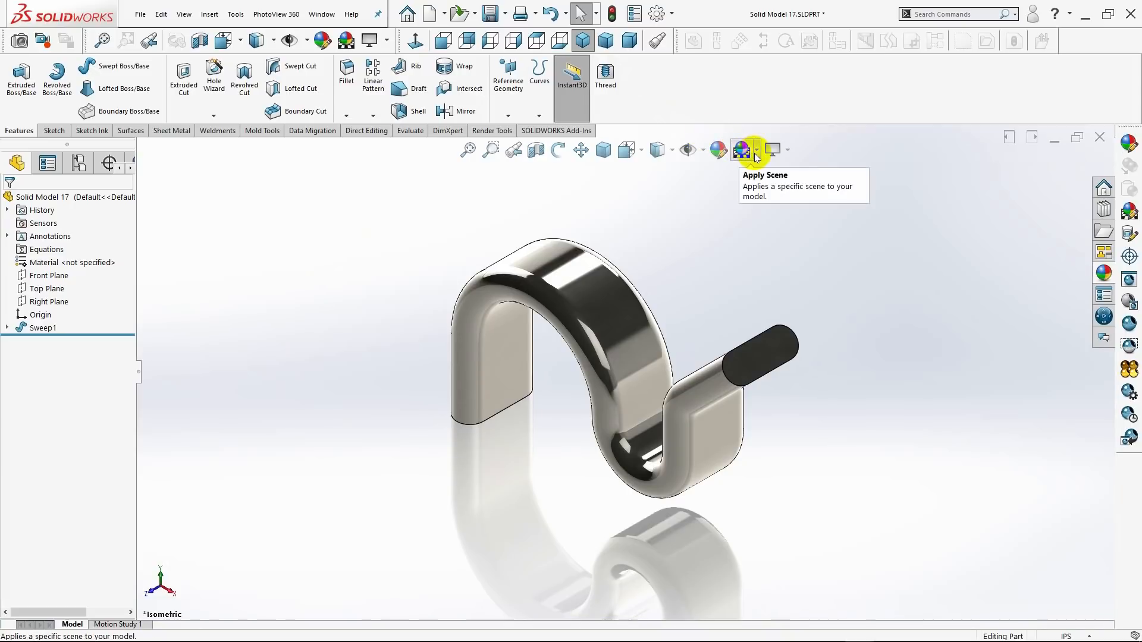
pyautogui.click(756, 154)
pyautogui.click(757, 118)
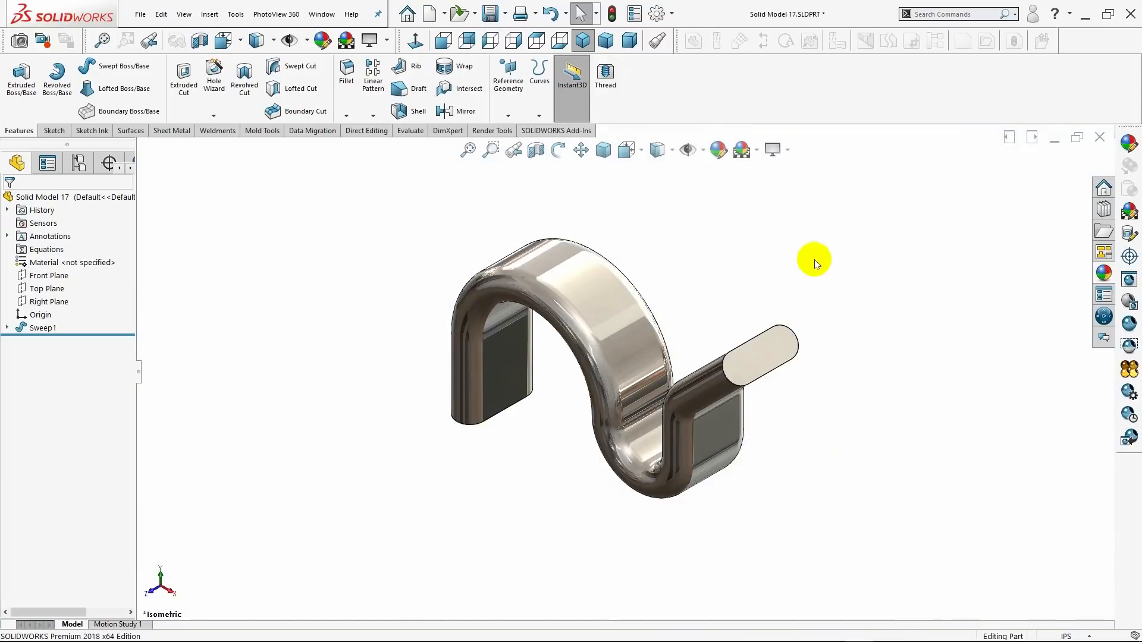
pyautogui.moveTo(823, 294); pyautogui.dragTo(702, 208, button='middle')
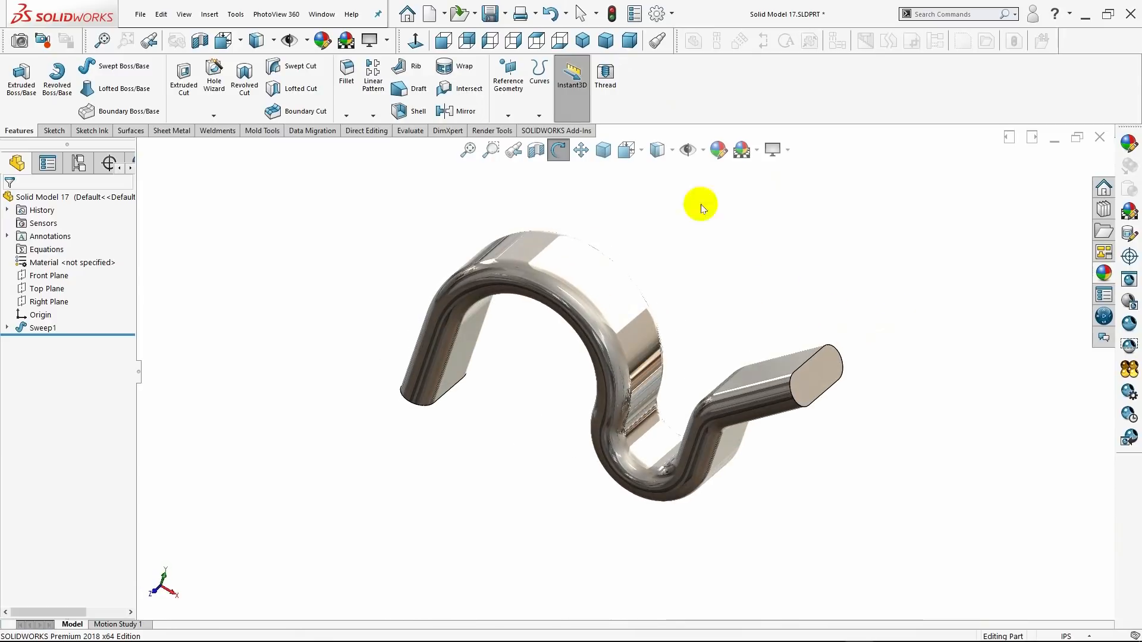
pyautogui.click(582, 40)
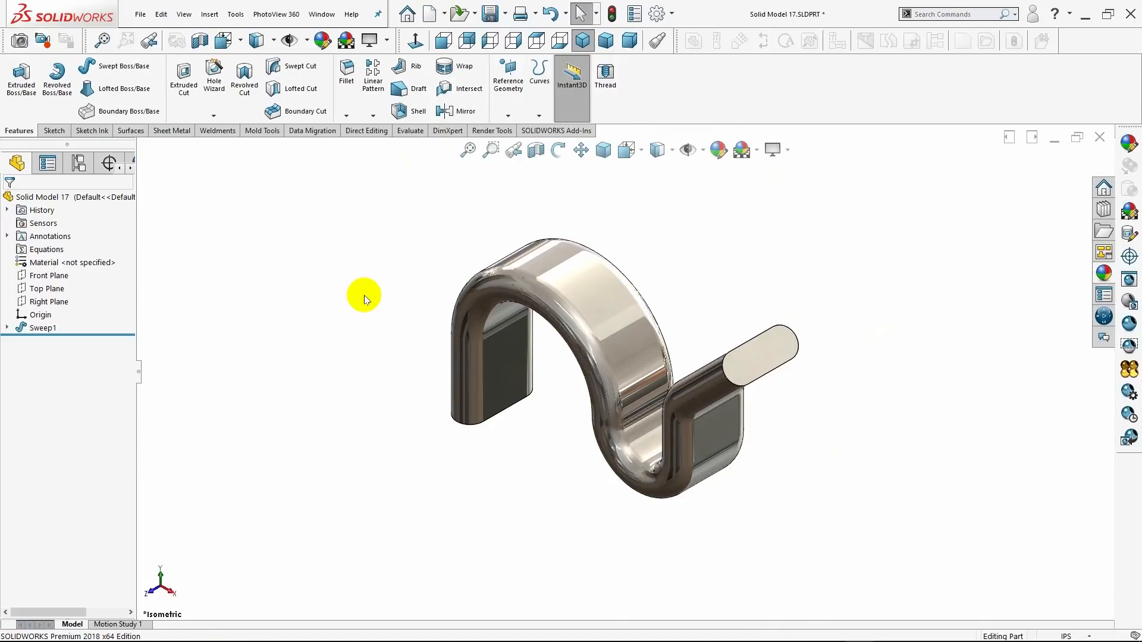
# On the Top Plane, sketch a vertical Centerpoint Straight Slot centred on the origin, about 3.17 in between arc centres and 1.41 in wide.
pyautogui.click(34, 290)
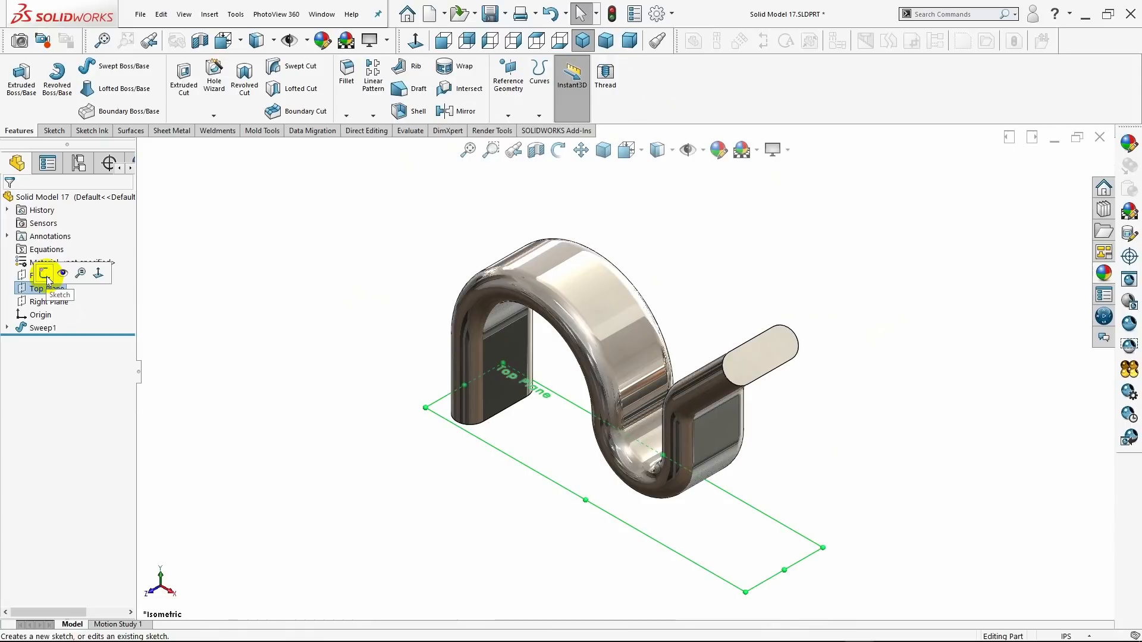
pyautogui.click(45, 274)
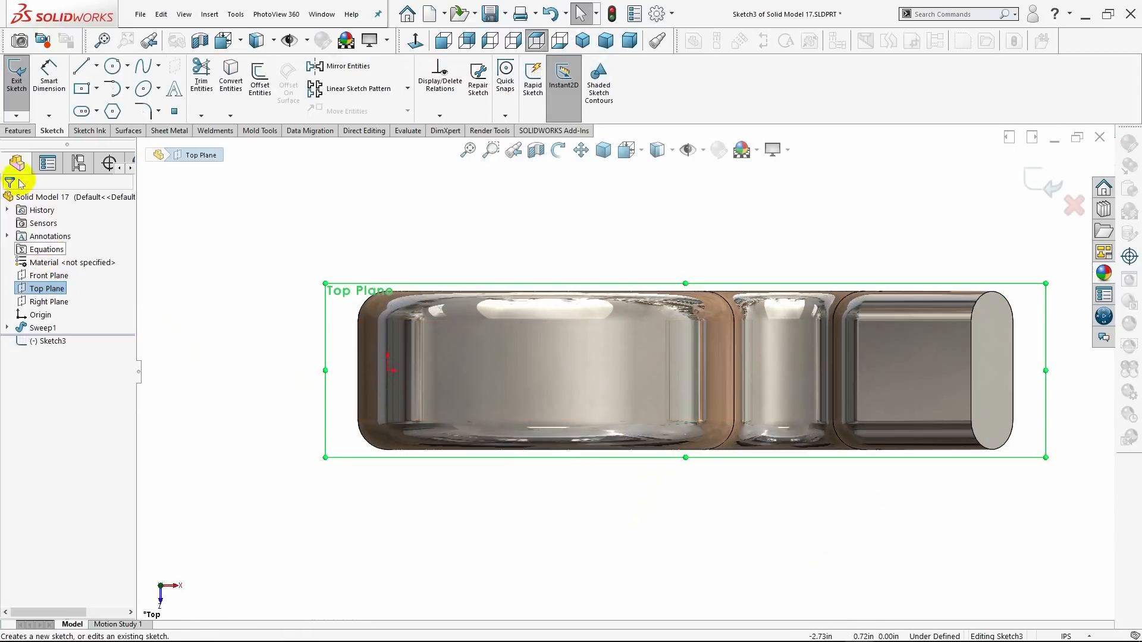
pyautogui.click(98, 112)
pyautogui.click(92, 148)
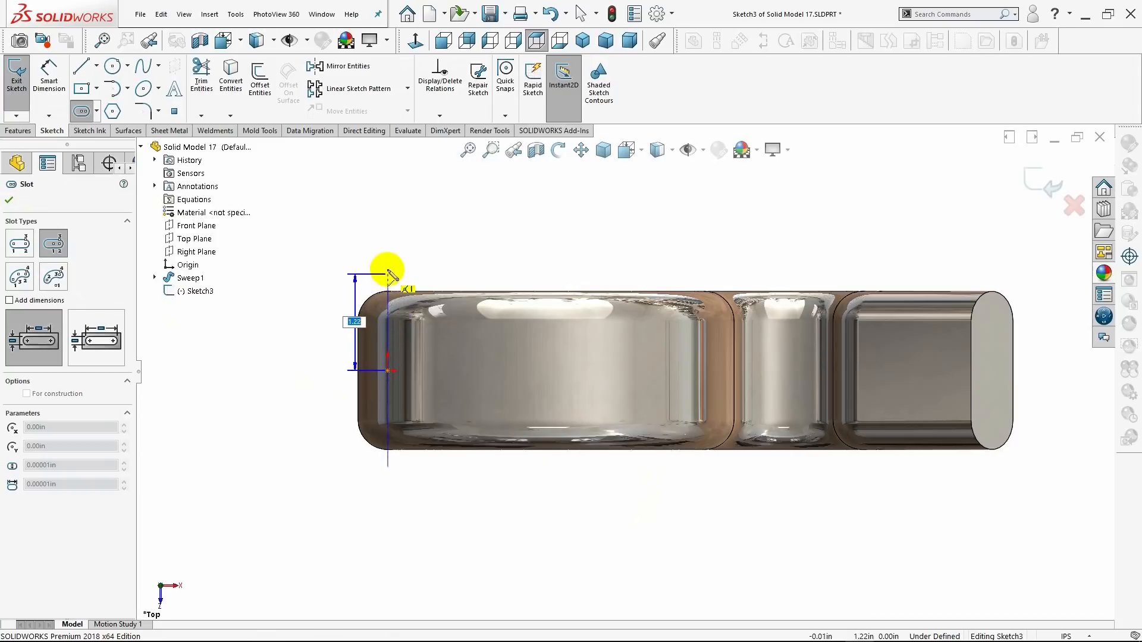
pyautogui.click(388, 245)
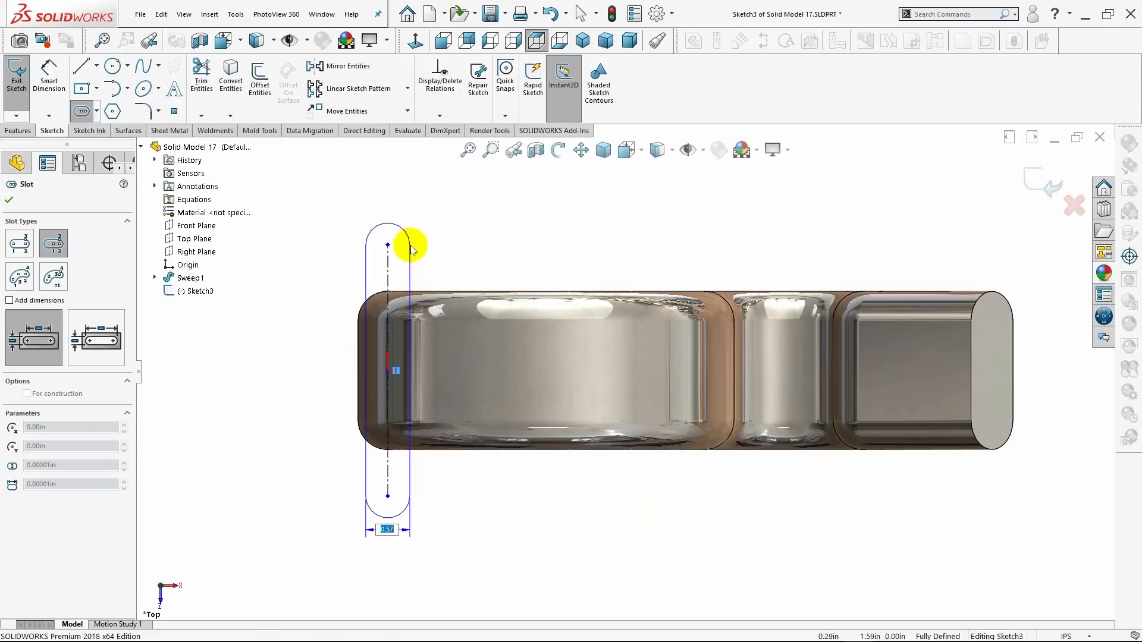
pyautogui.click(444, 246)
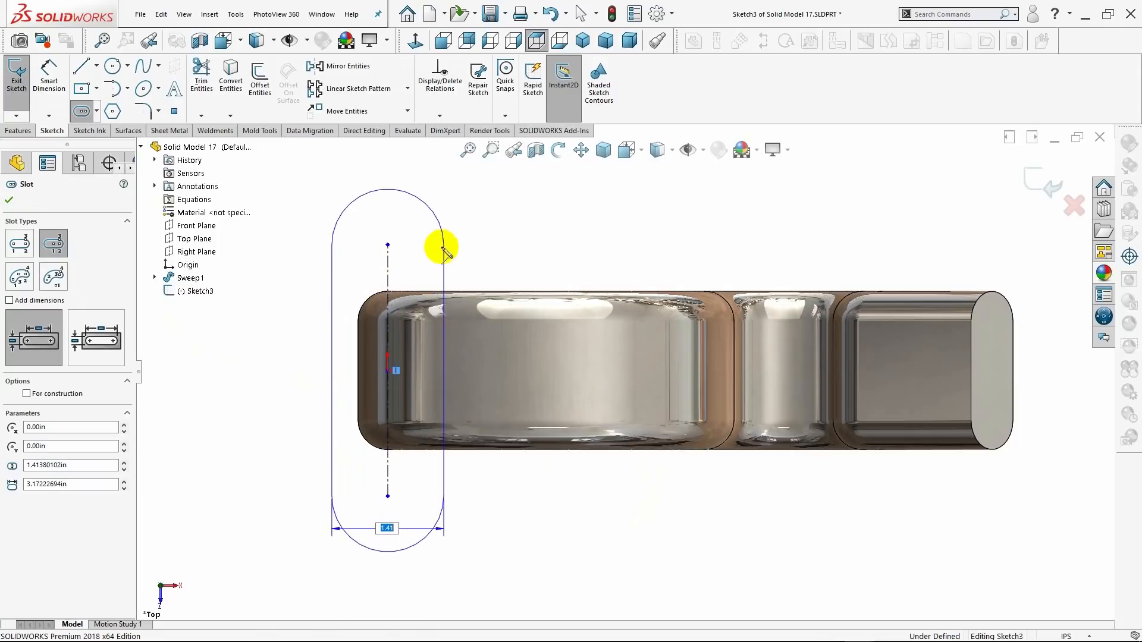
pyautogui.click(9, 200)
# Dimension the radius of the new slot's upper end arc and set it to 0.875 in.
pyautogui.click(50, 95)
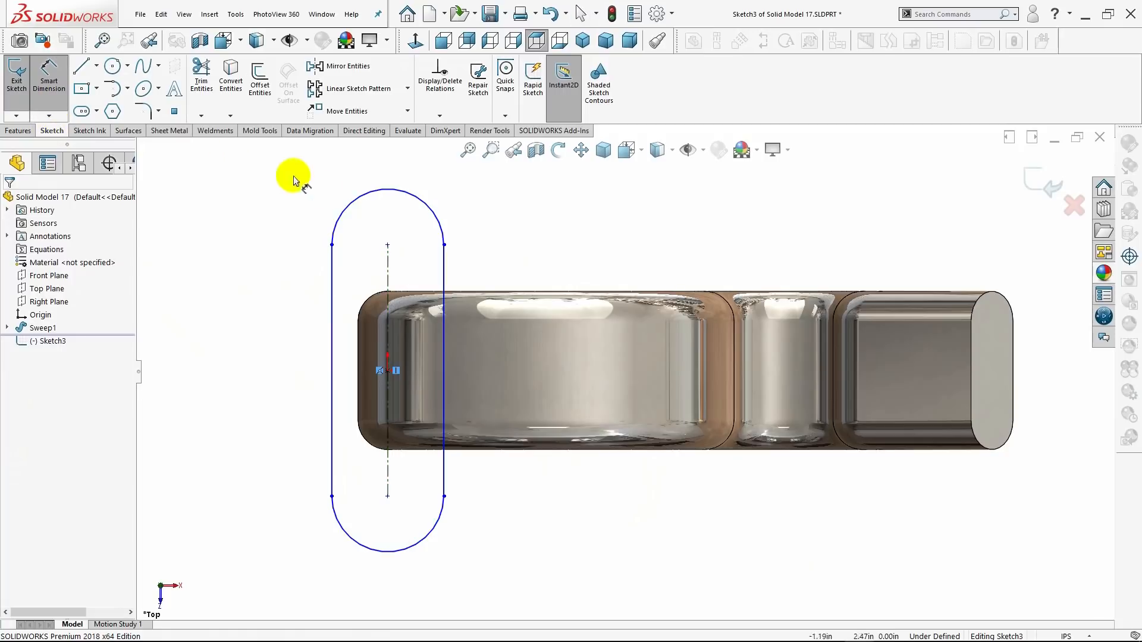
pyautogui.click(424, 201)
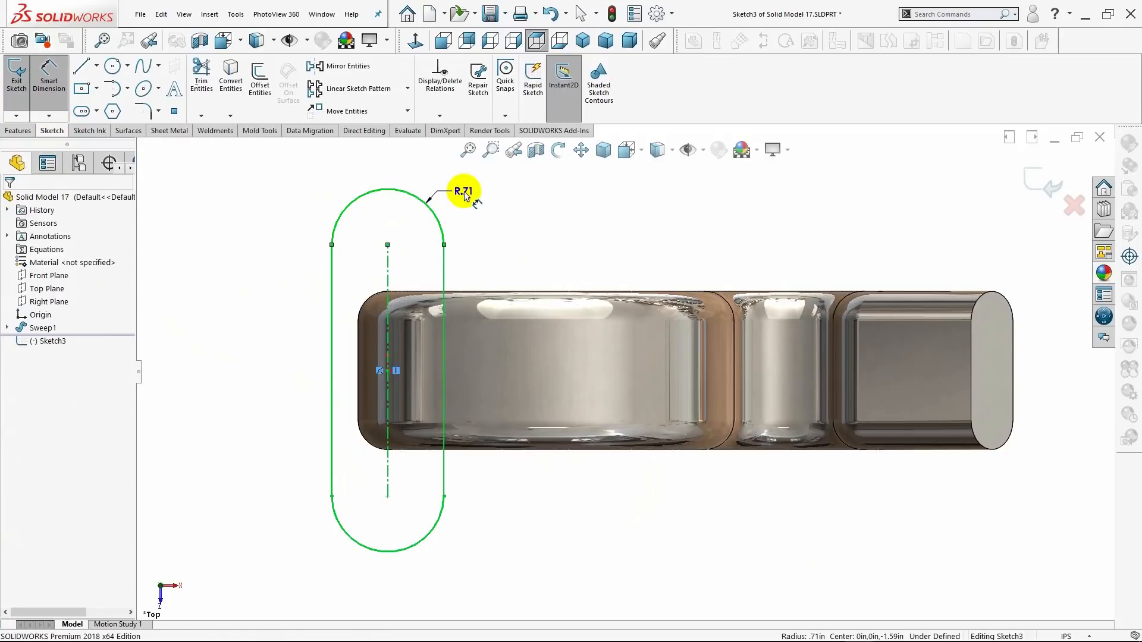
pyautogui.click(465, 197)
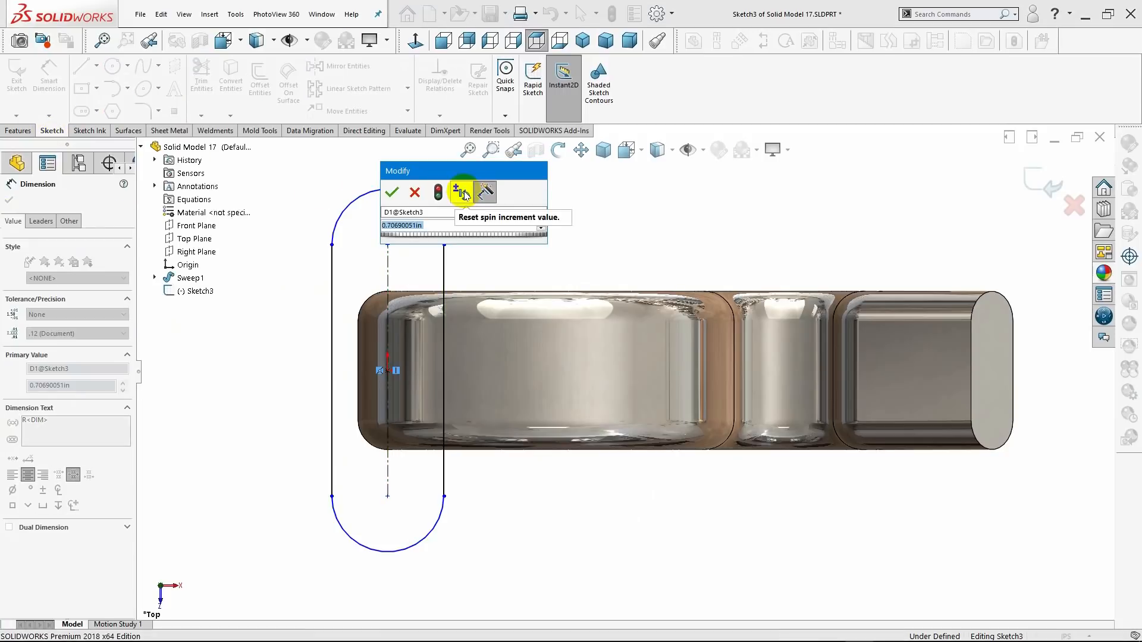
pyautogui.press('BackSpace')
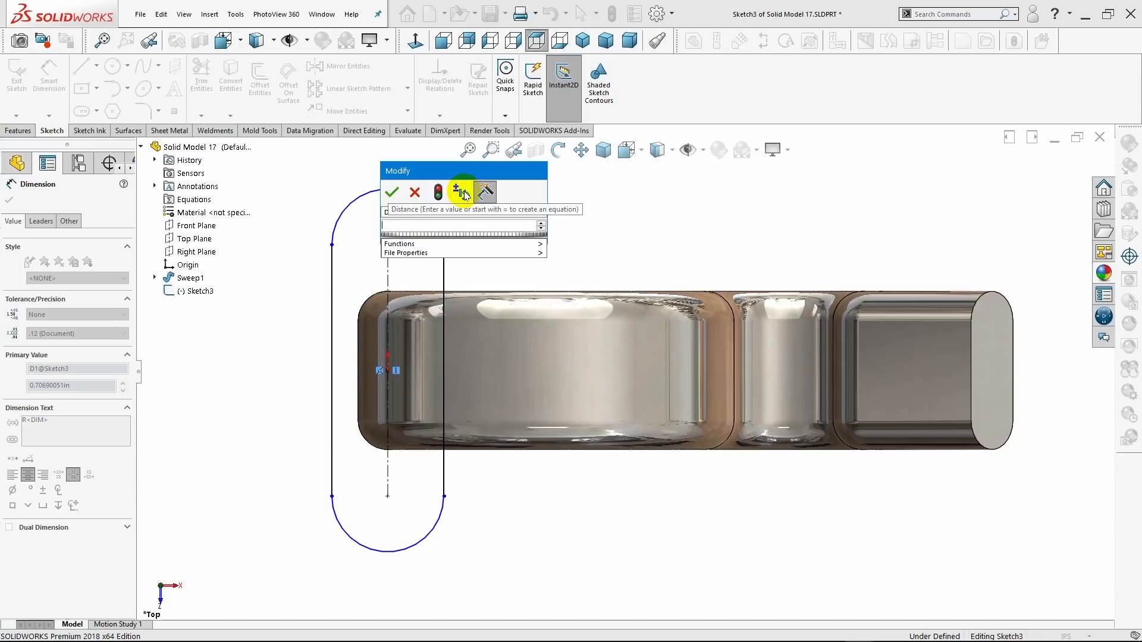
pyautogui.write('.875')
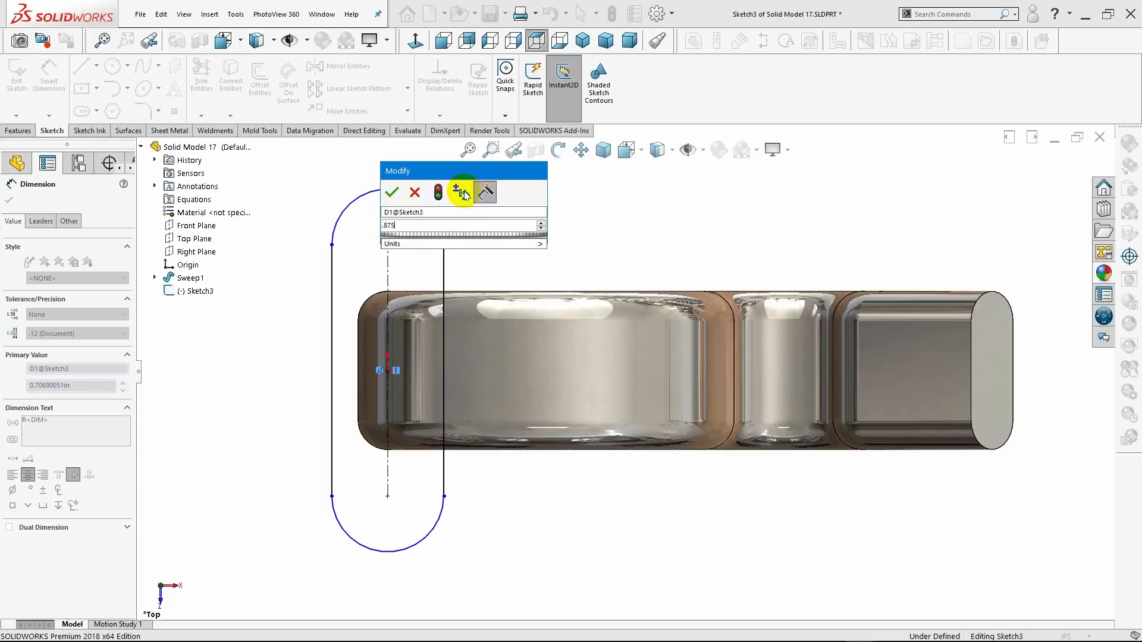
pyautogui.write('0')
pyautogui.press('Return')
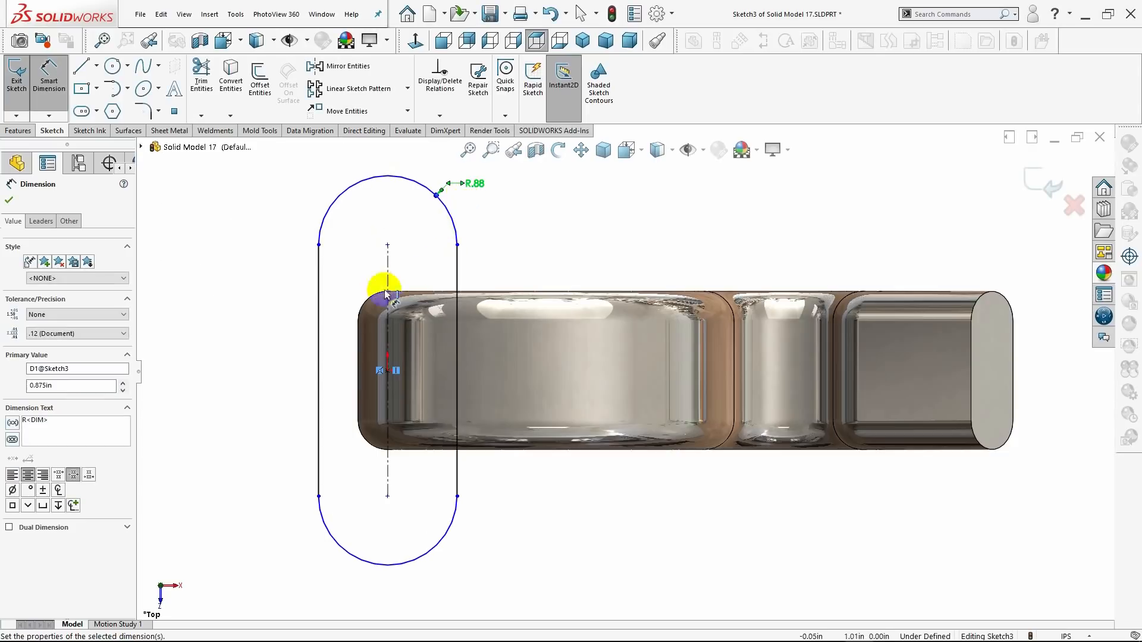
# Dimension the length of the new slot's centerline and set it to 1.25 in.
pyautogui.click(388, 341)
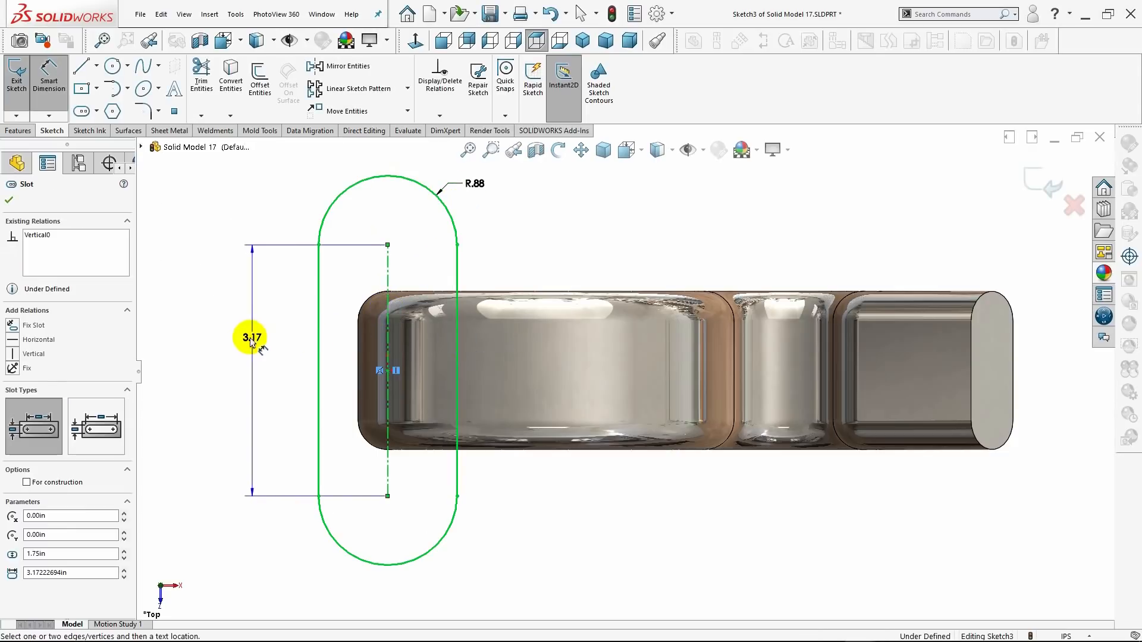
pyautogui.click(244, 347)
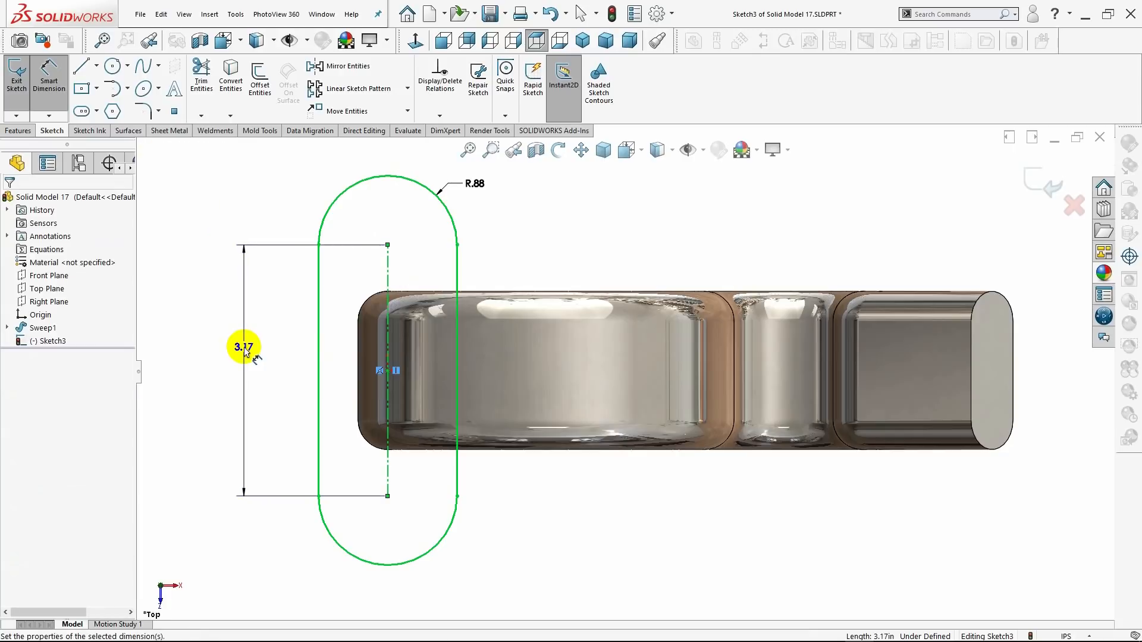
pyautogui.write('1')
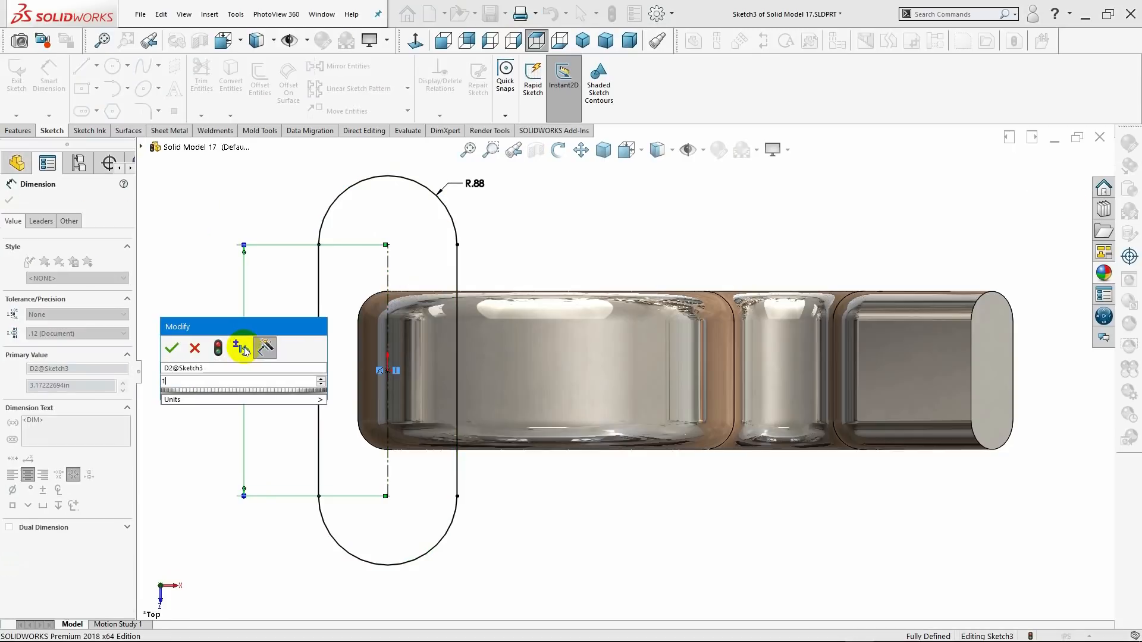
pyautogui.write('.88')
pyautogui.press('Return')
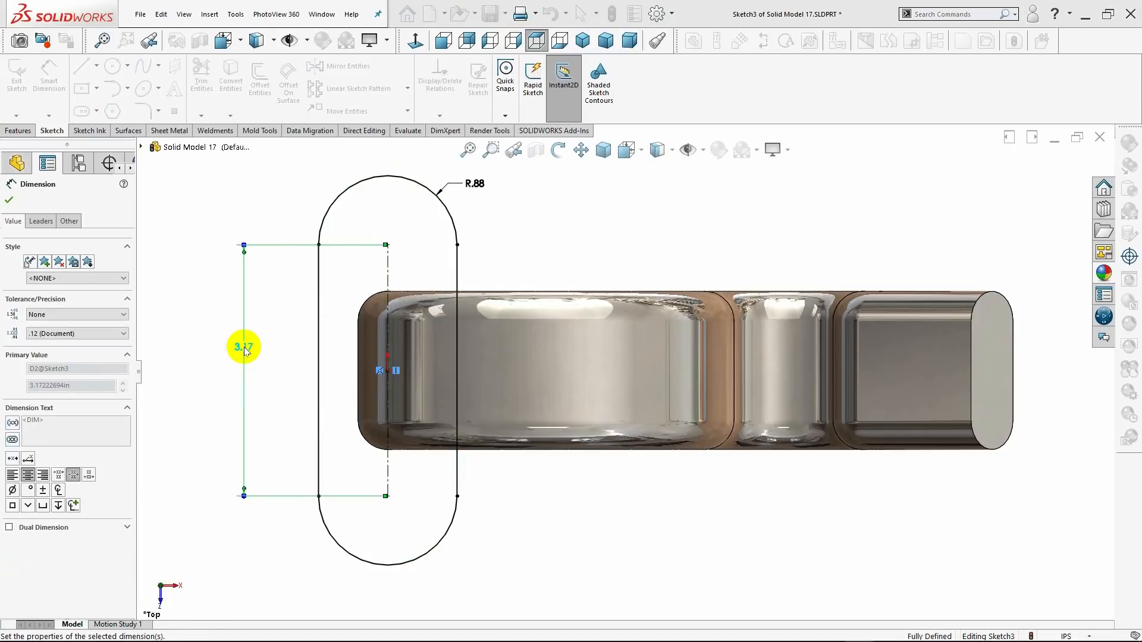
pyautogui.click(10, 200)
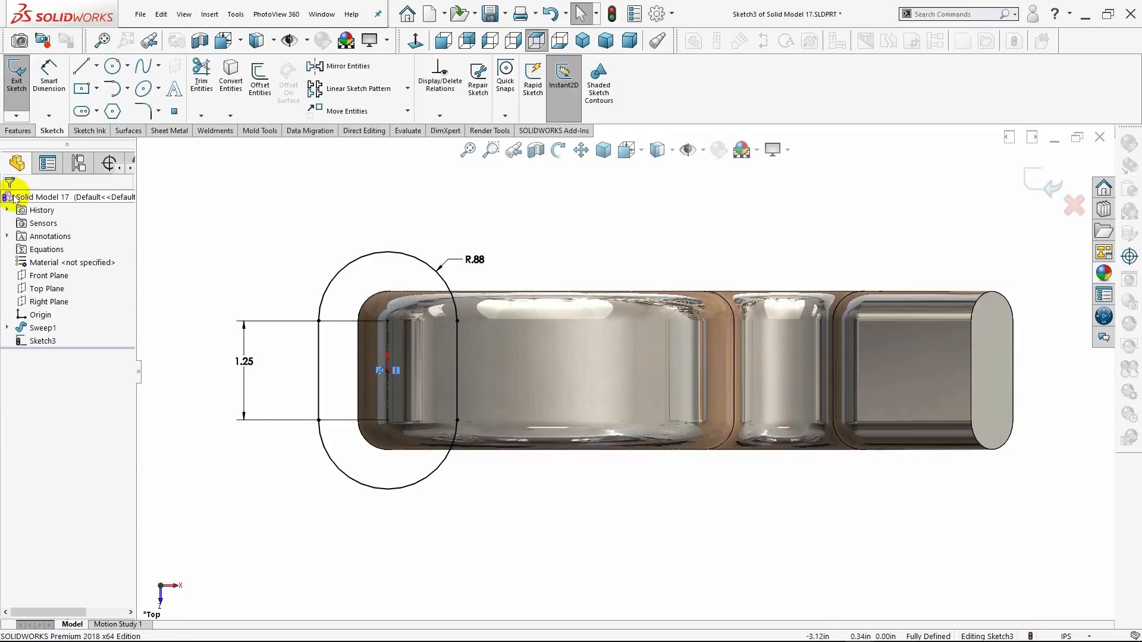
pyautogui.click(18, 131)
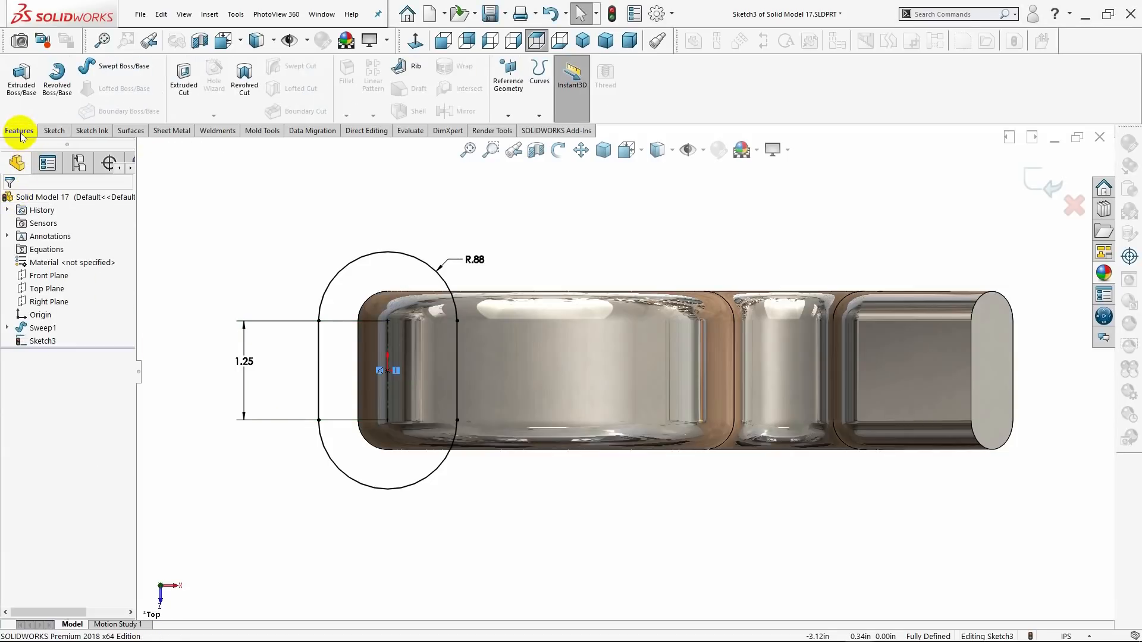
# Extrude the slot sketch around the start of the sweep upward as a Blind boss with a depth of 0.125 in.
pyautogui.click(582, 40)
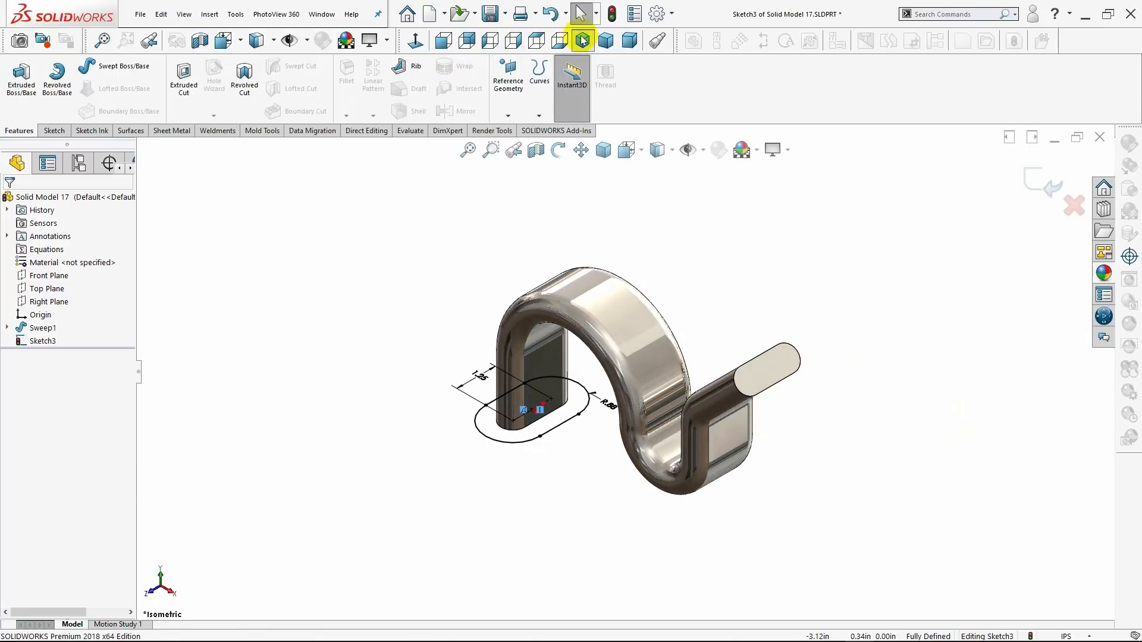
pyautogui.click(22, 80)
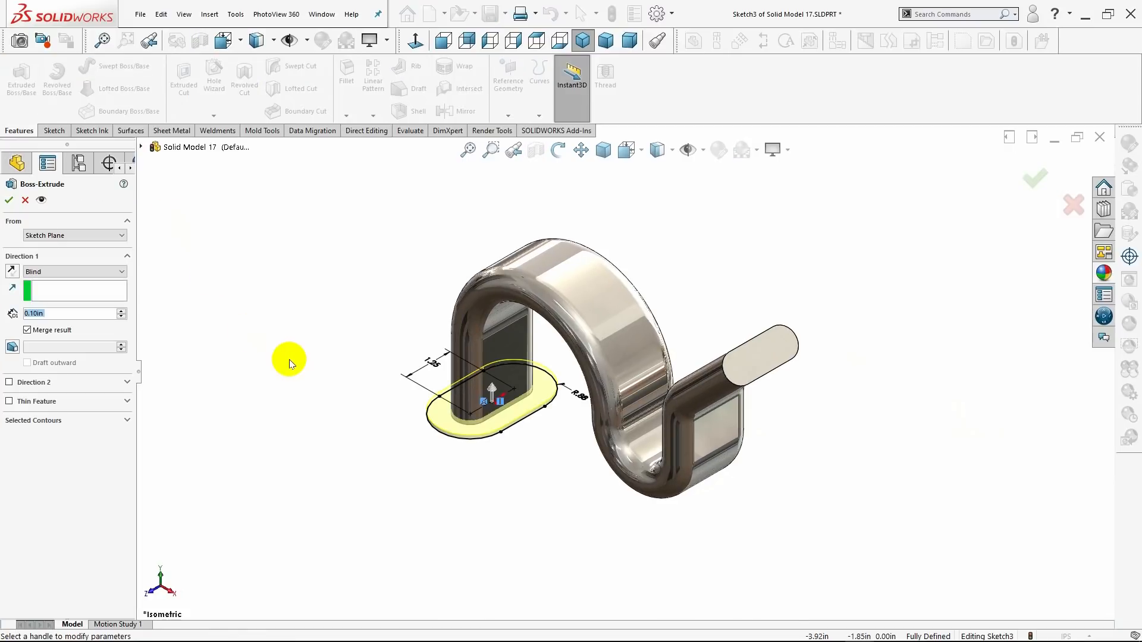
pyautogui.moveTo(314, 388); pyautogui.dragTo(433, 273, button='middle')
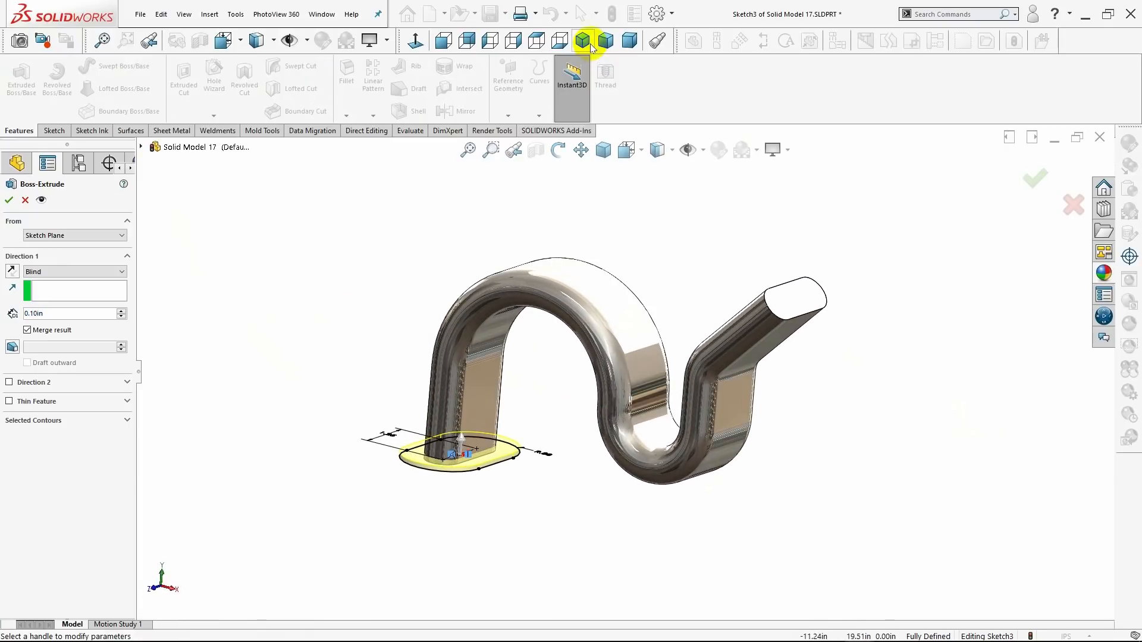
pyautogui.hotkey('ctrl', '7')
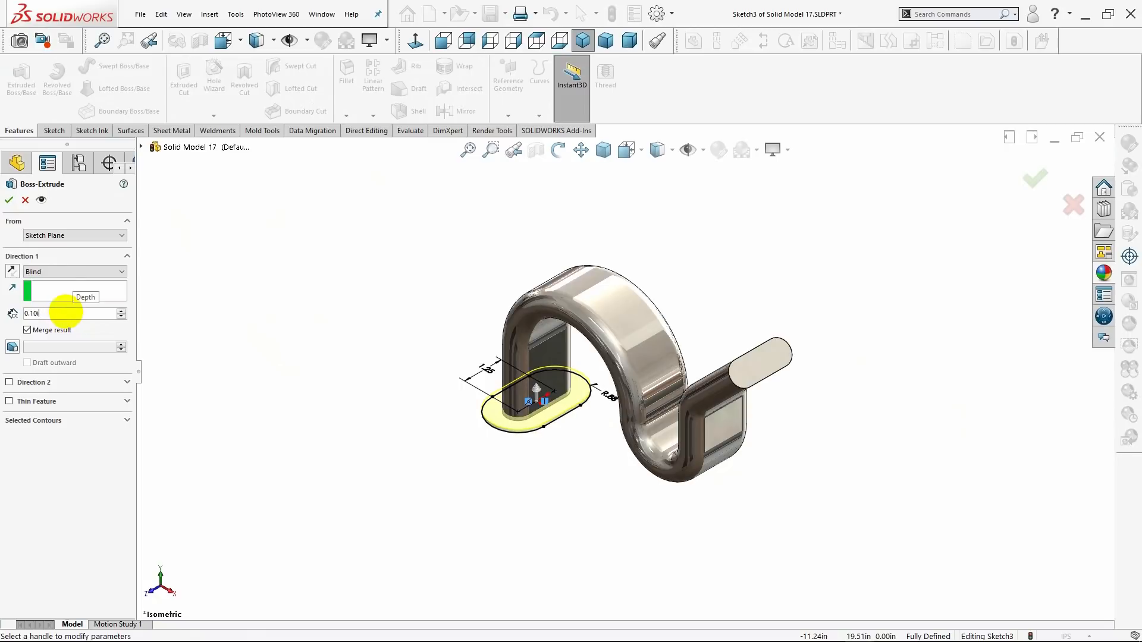
pyautogui.press('BackSpace')
pyautogui.press('BackSpace')
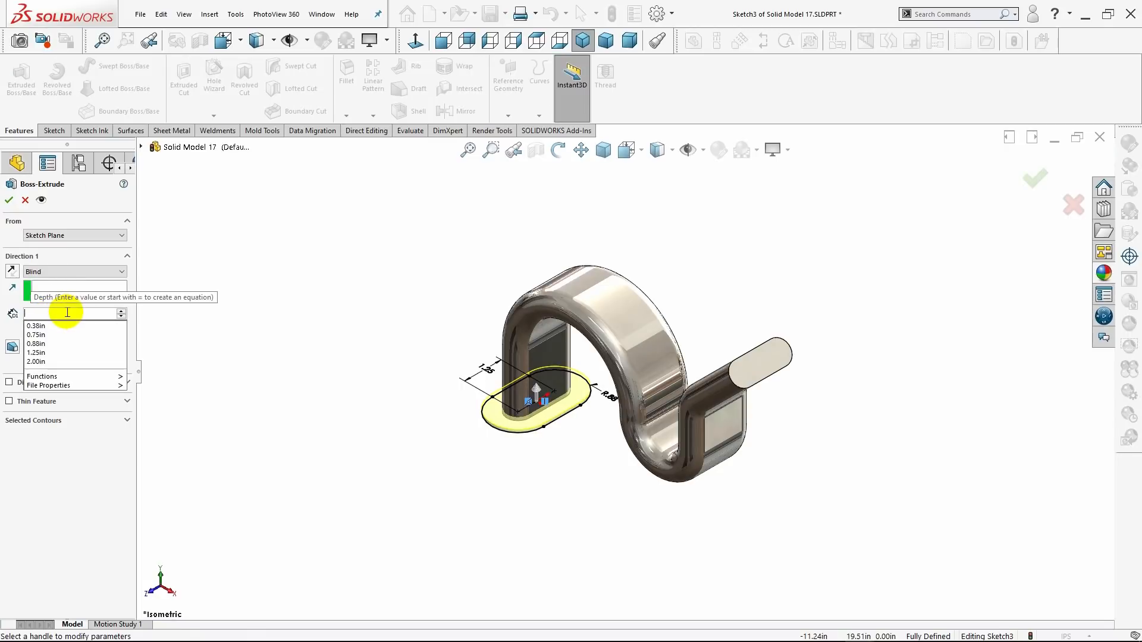
pyautogui.write('.125in')
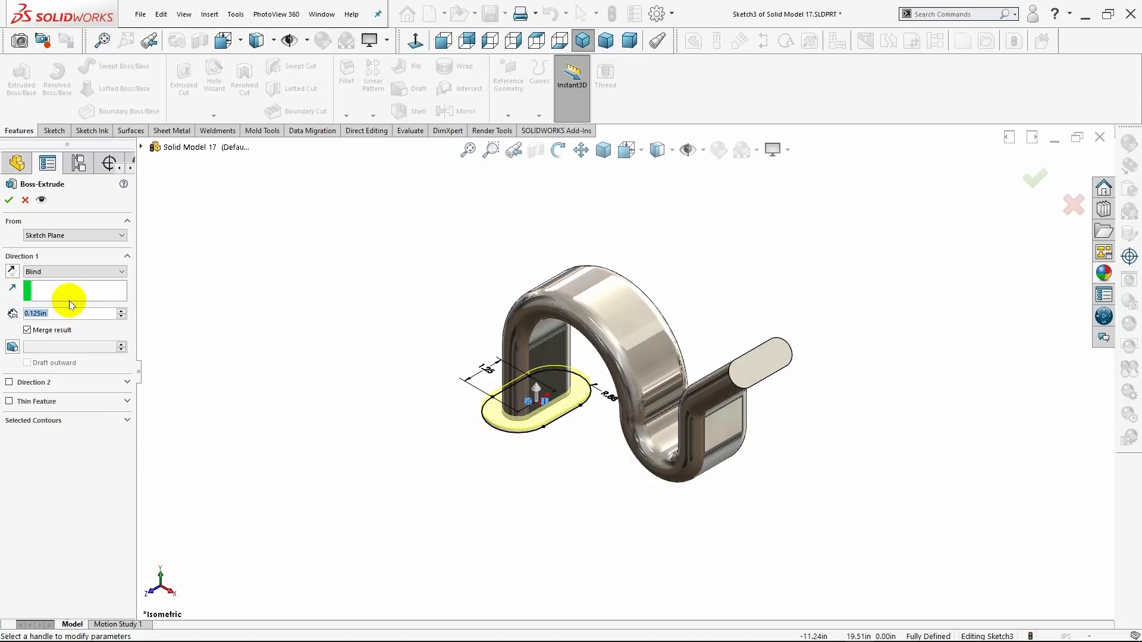
pyautogui.click(80, 291)
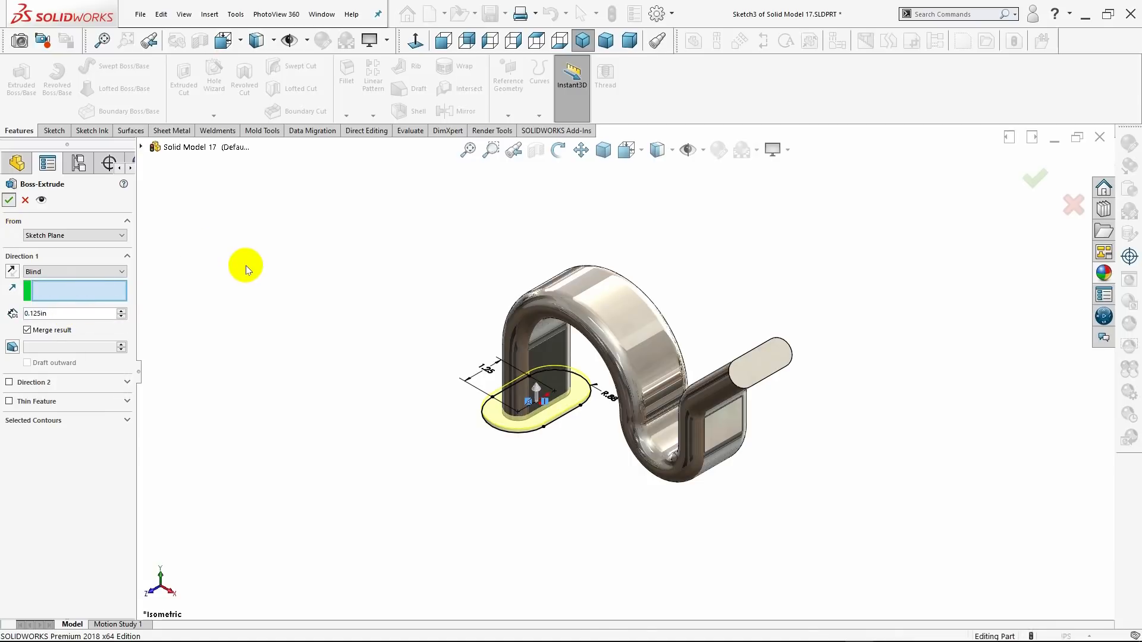
pyautogui.press('Return')
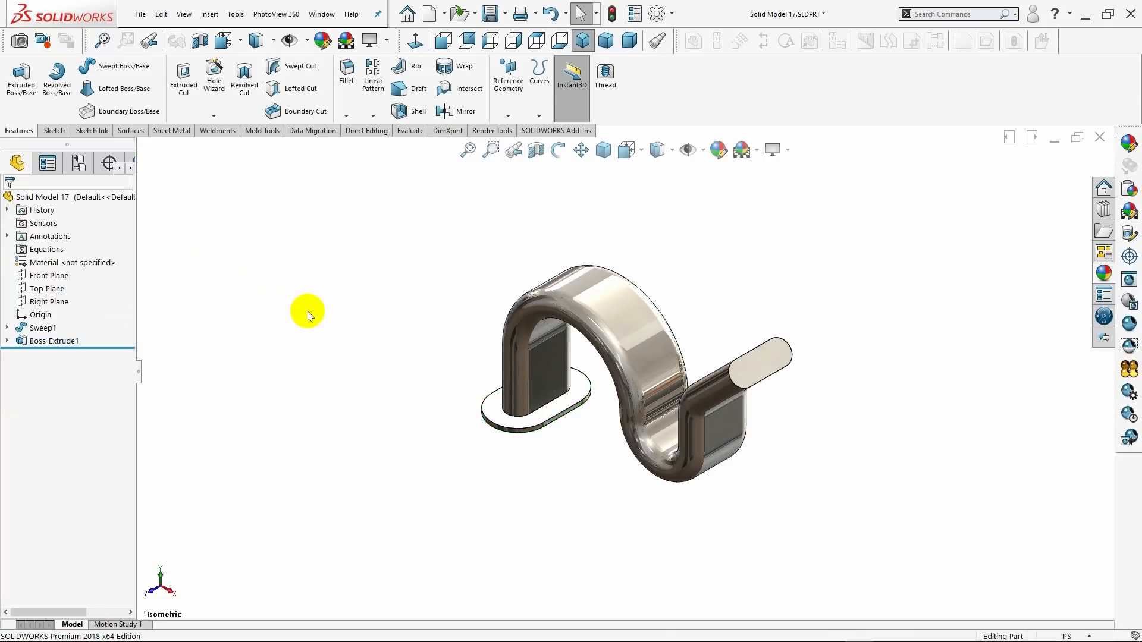
# On the sweep's angled end face, sketch a horizontal Centerpoint Straight Slot centred on the face, about 2.99 in between arc centres and 1.58 in wide.
pyautogui.moveTo(308, 315); pyautogui.dragTo(418, 265, button='middle')
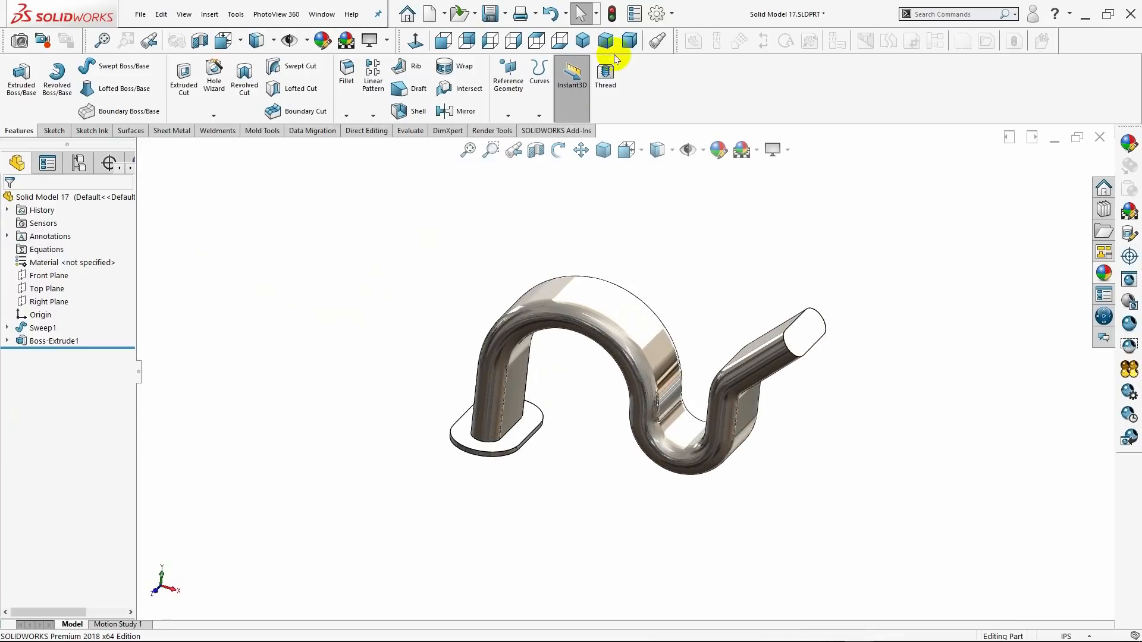
pyautogui.click(583, 39)
pyautogui.click(761, 356)
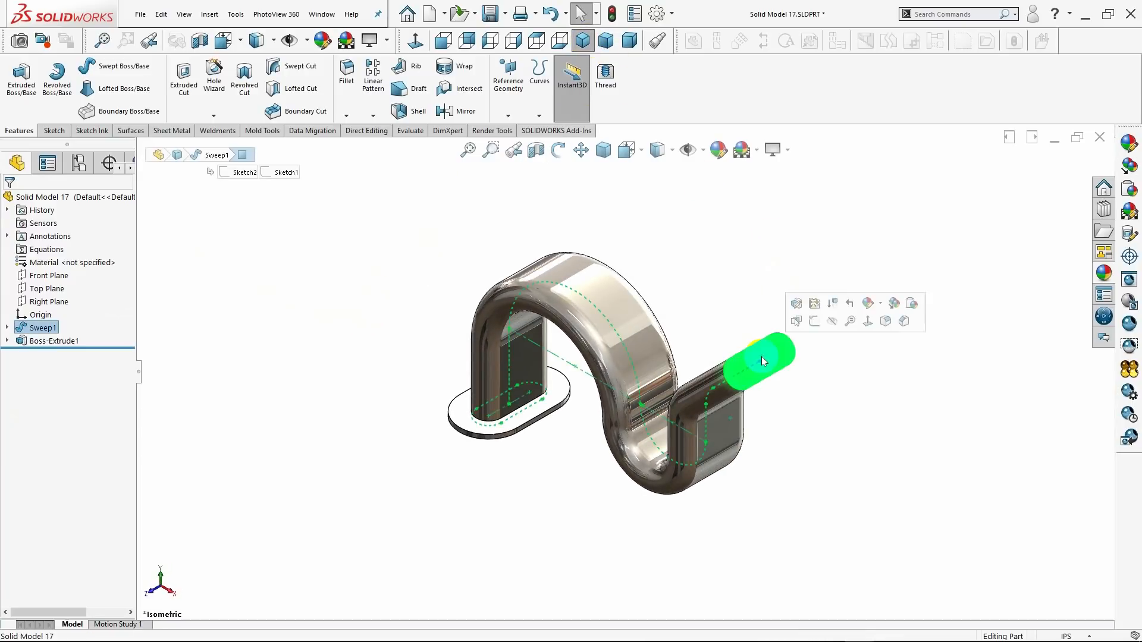
pyautogui.click(812, 321)
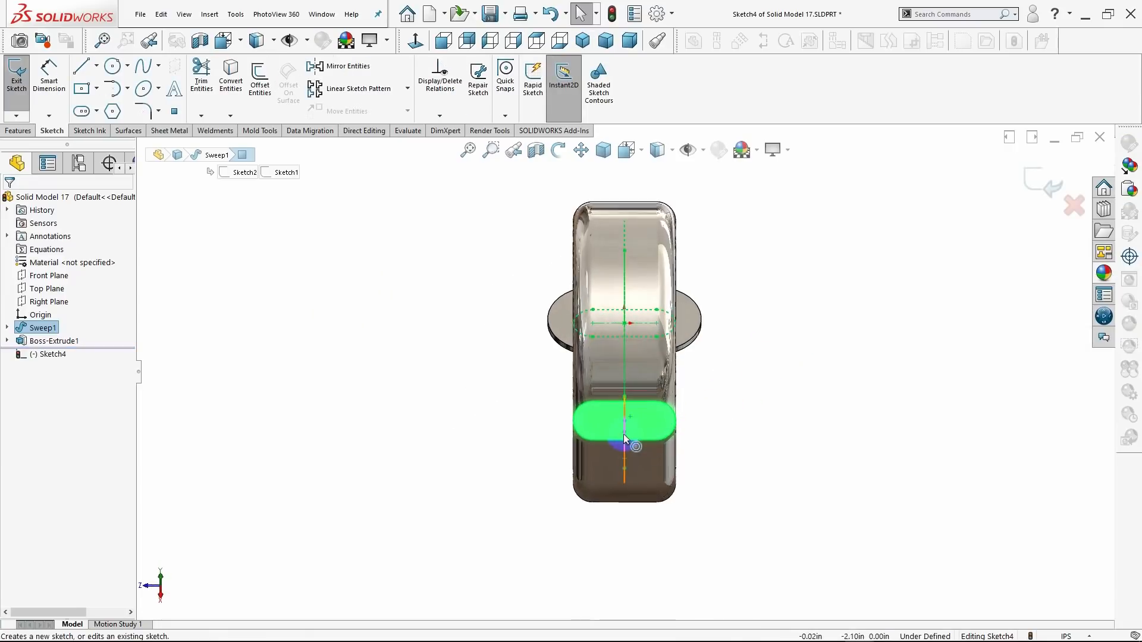
pyautogui.scroll(-3, 623, 434)
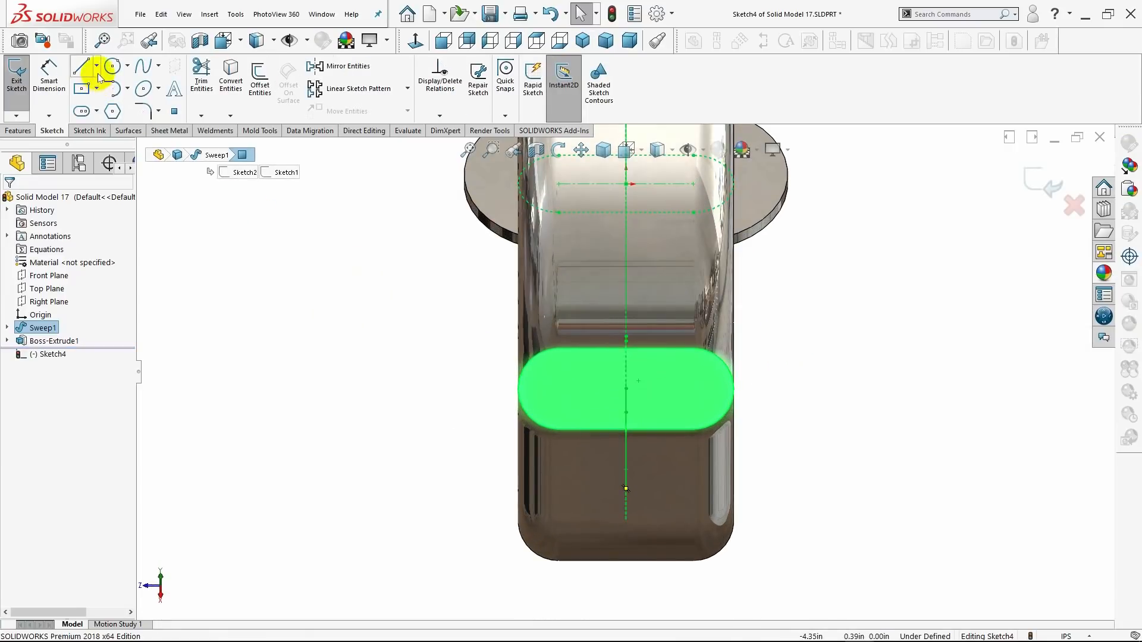
pyautogui.click(97, 112)
pyautogui.click(98, 143)
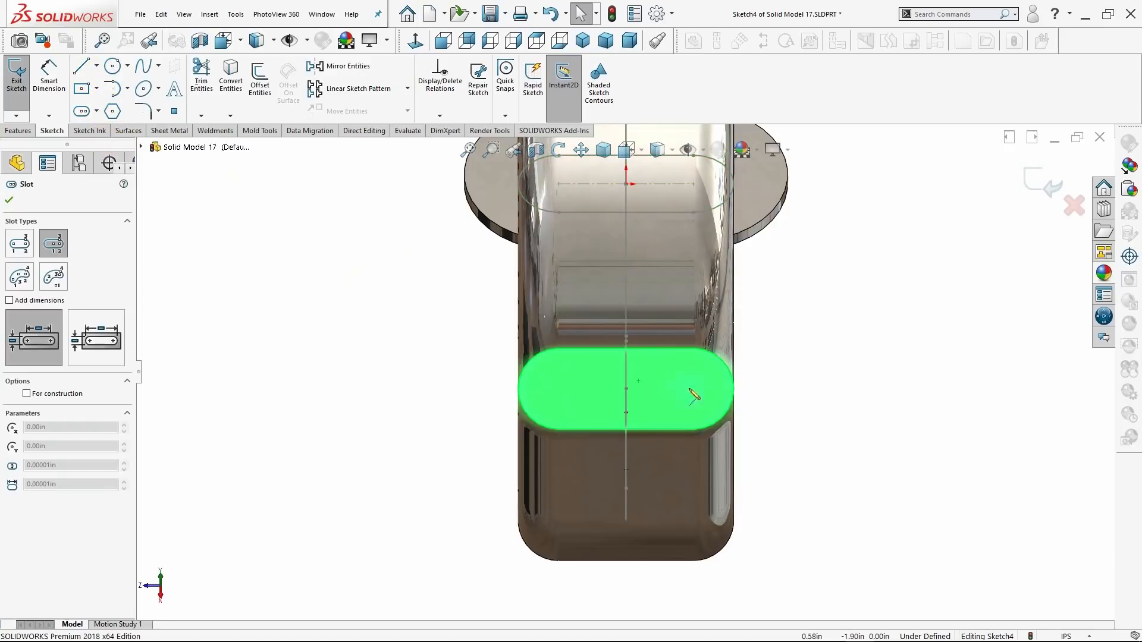
pyautogui.moveTo(634, 390)
pyautogui.mouseDown(button='middle')
pyautogui.moveTo(665, 387)
pyautogui.moveTo(655, 390)
pyautogui.mouseUp(button='middle')
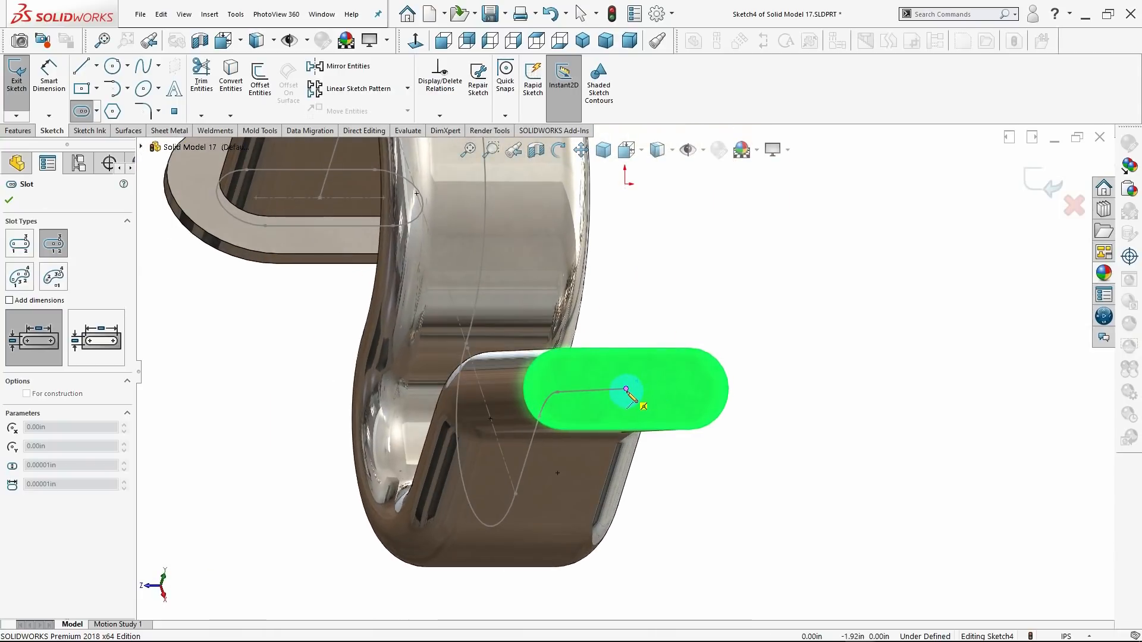
pyautogui.click(625, 389)
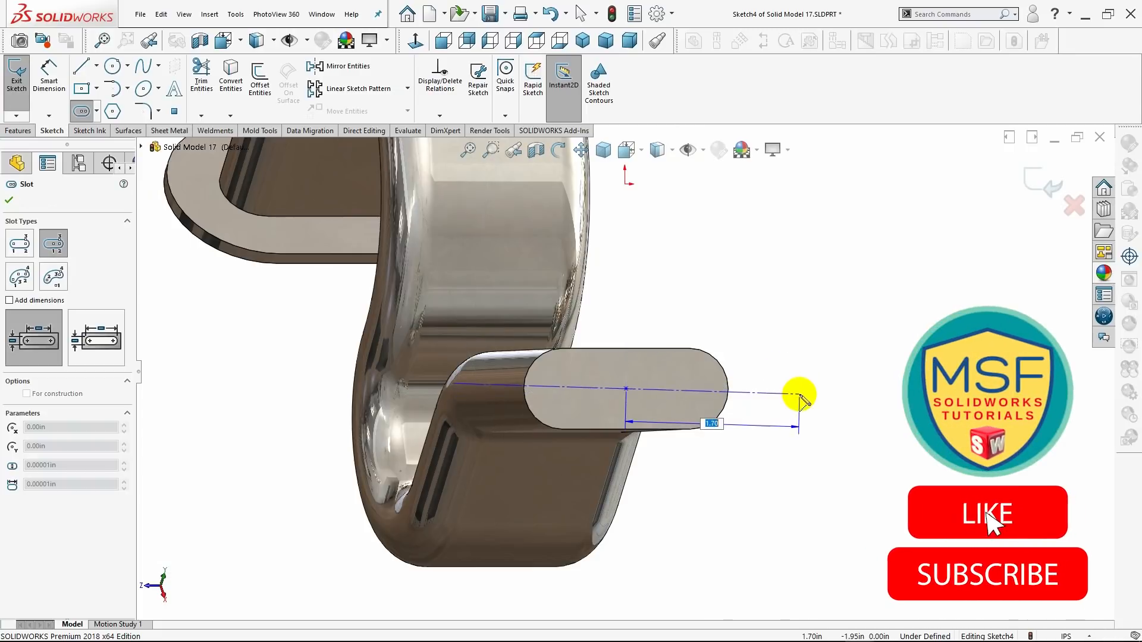
pyautogui.click(416, 41)
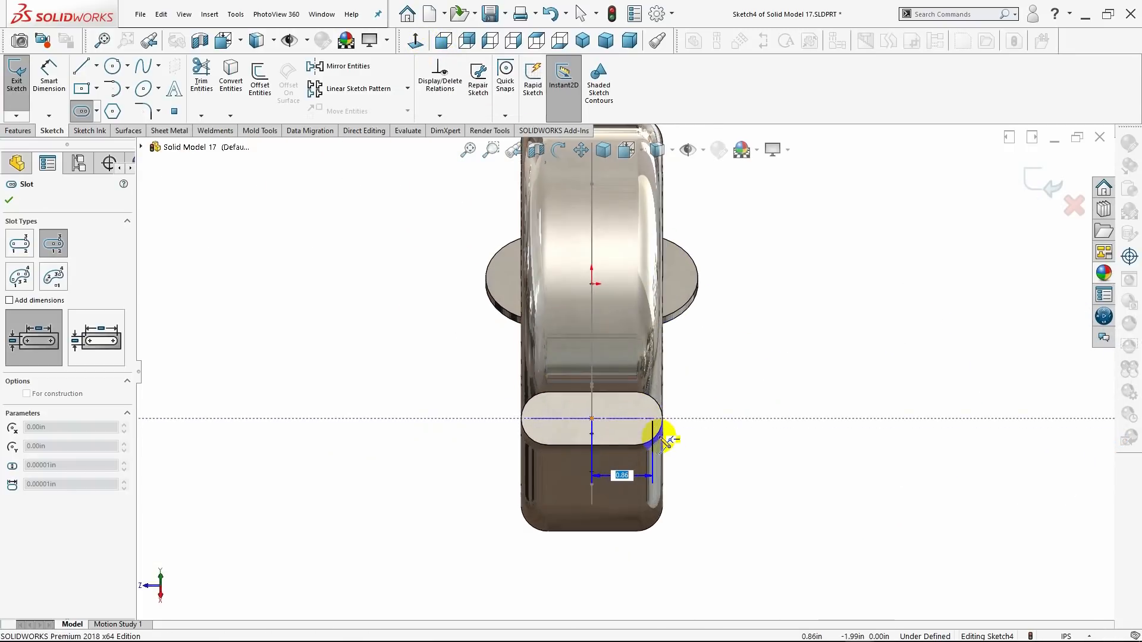
pyautogui.click(698, 418)
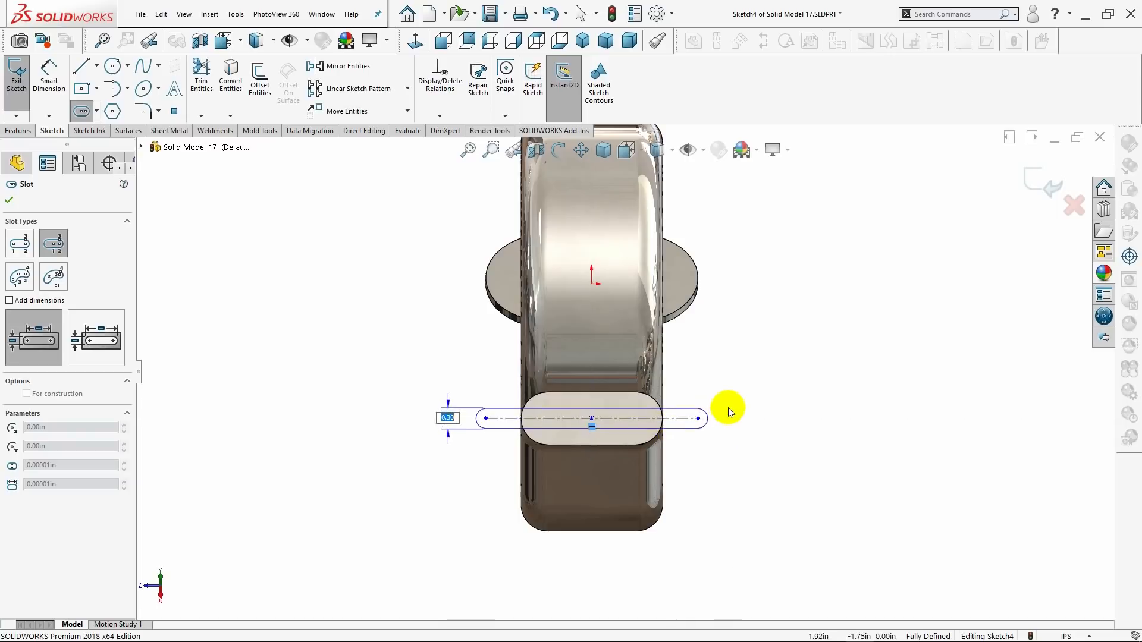
pyautogui.click(766, 362)
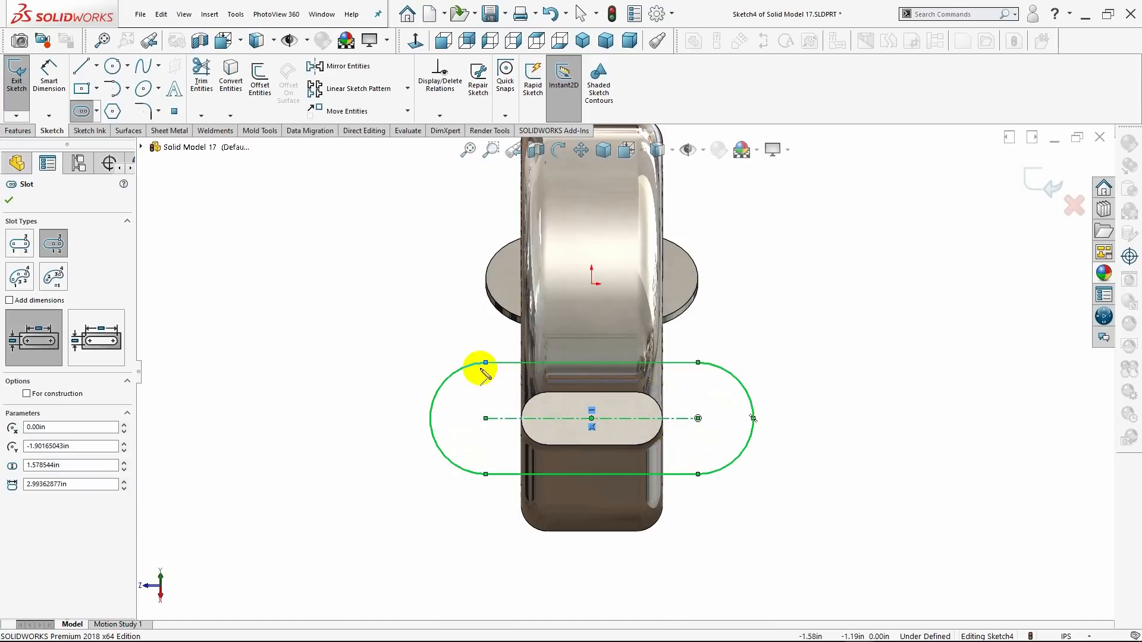
pyautogui.click(8, 200)
# Dimension the radius of the end-face slot's arc and set it to 0.875 in.
pyautogui.click(65, 100)
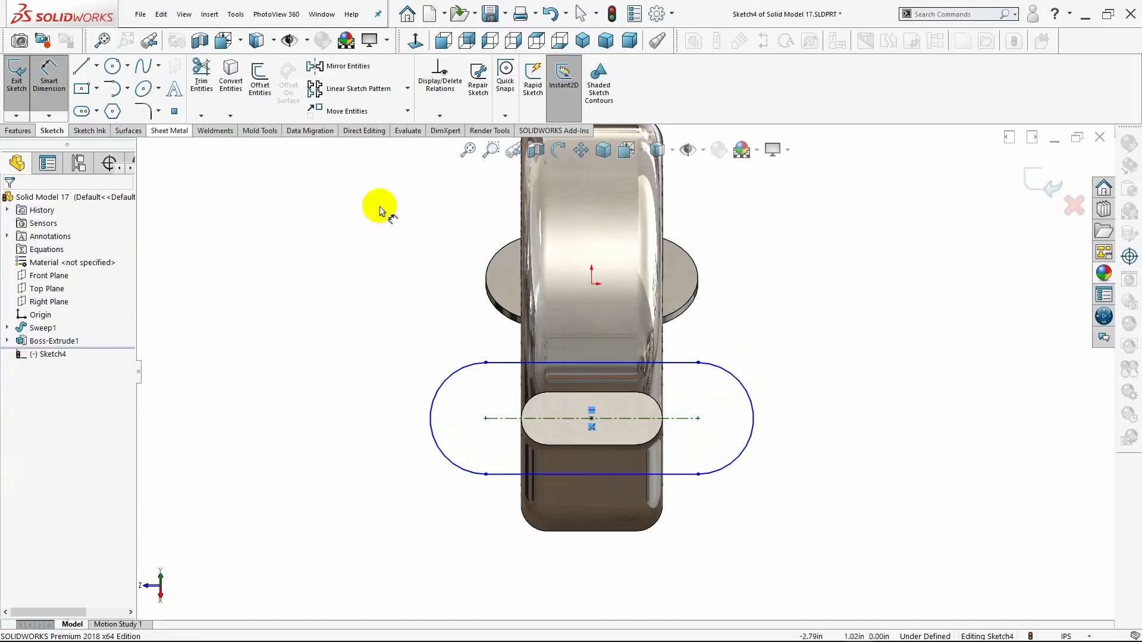
pyautogui.click(747, 393)
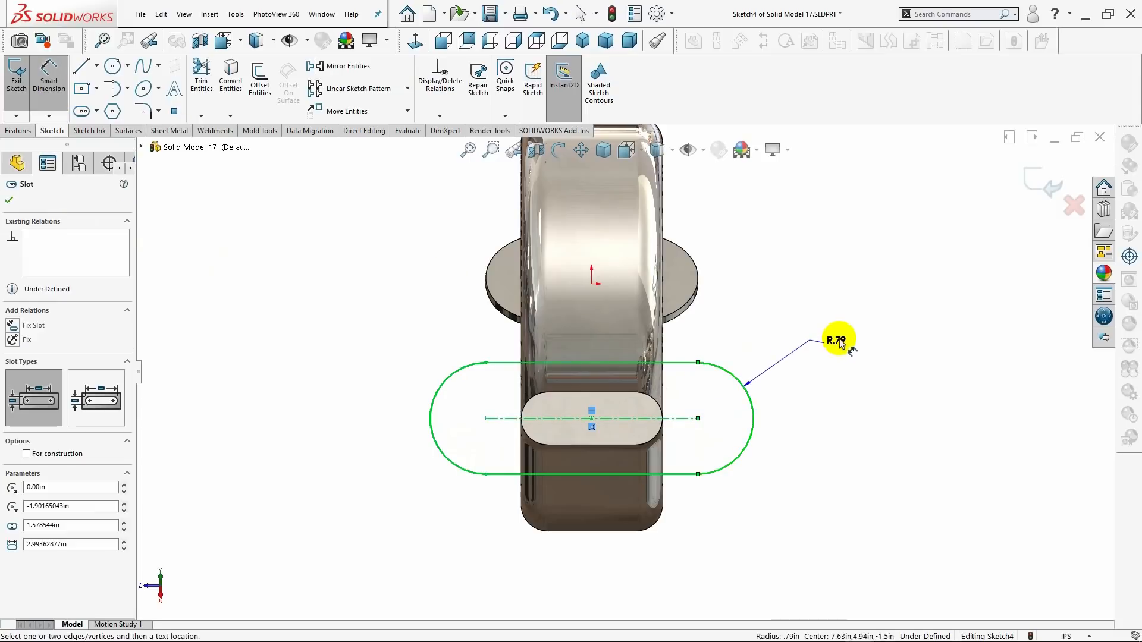
pyautogui.click(840, 343)
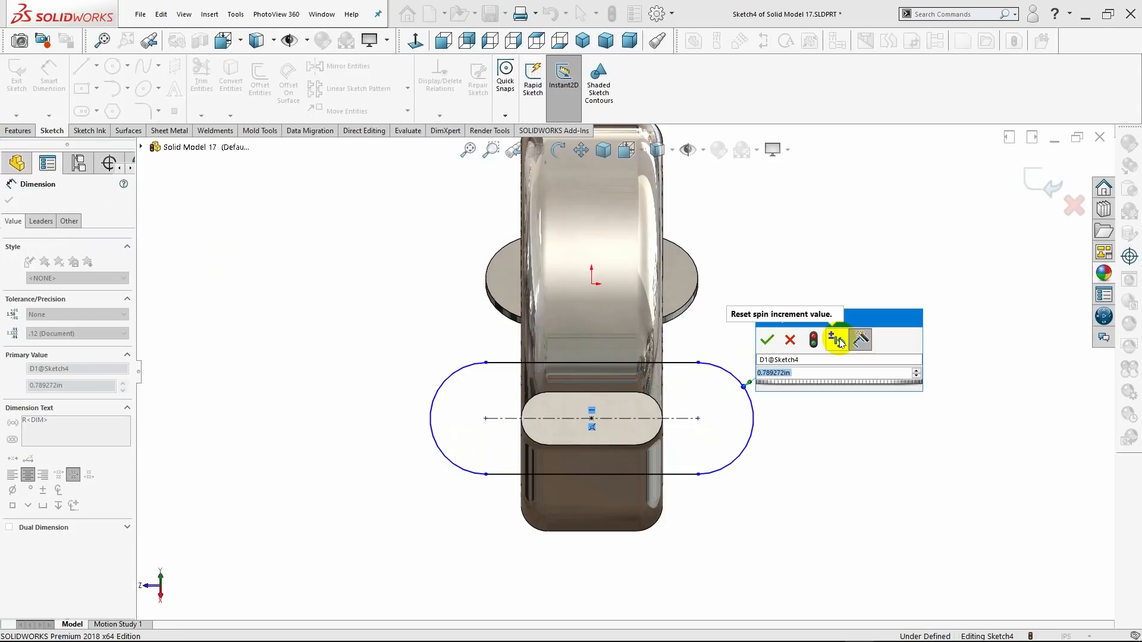
pyautogui.write('.8')
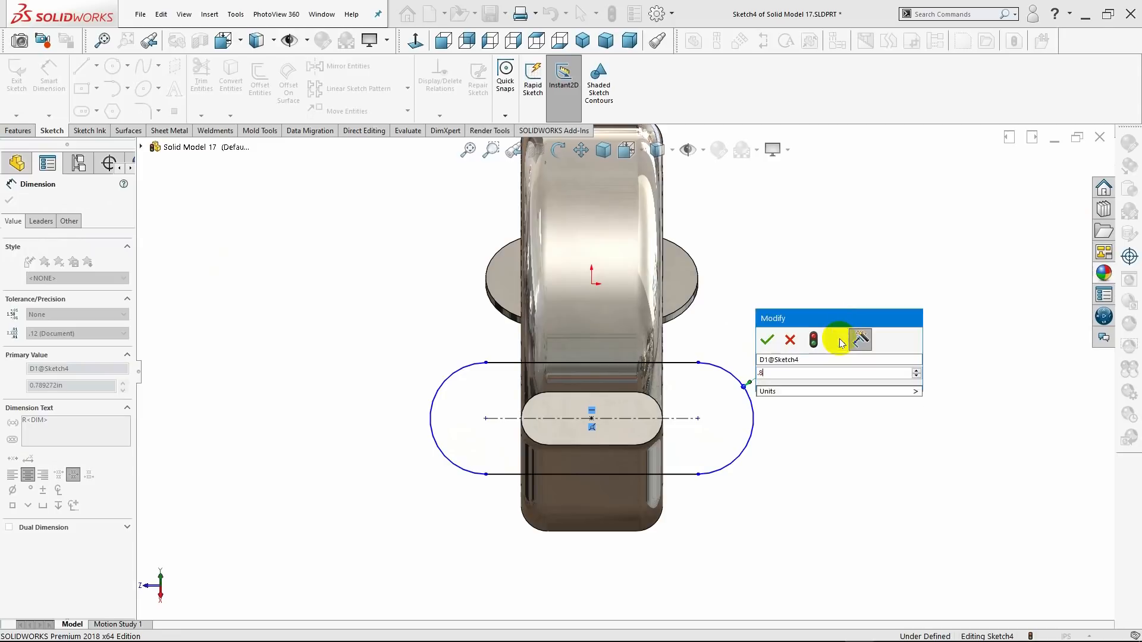
pyautogui.write('750')
pyautogui.press('Return')
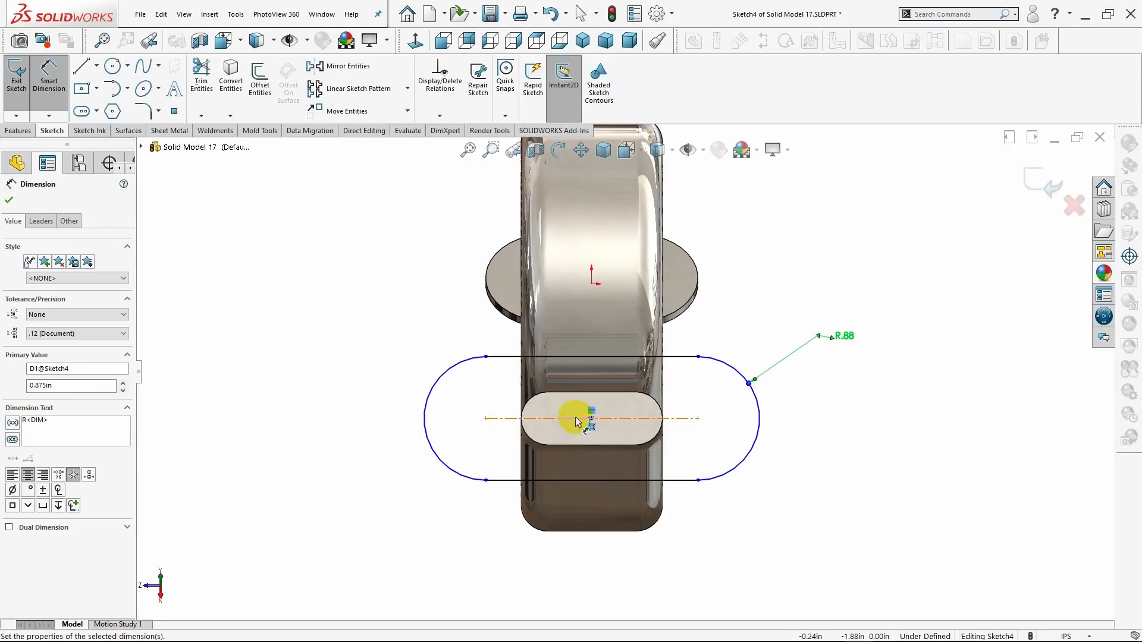
# Dimension the distance between the end-face slot's arc centres and set it to 1.25 in.
pyautogui.click(597, 468)
pyautogui.click(597, 557)
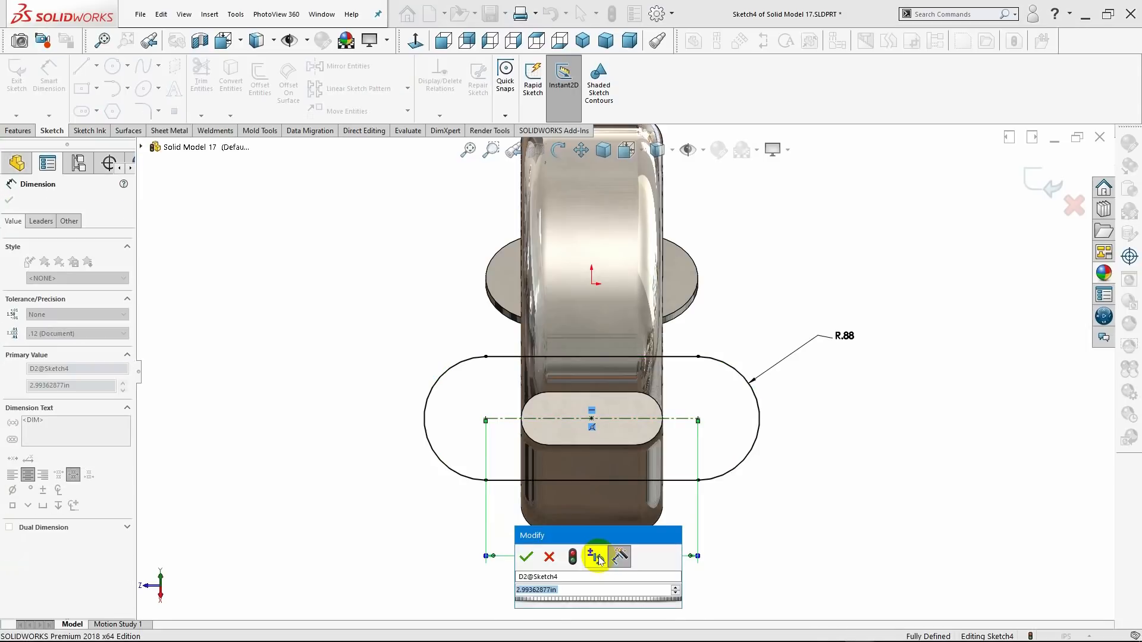
pyautogui.write('1.')
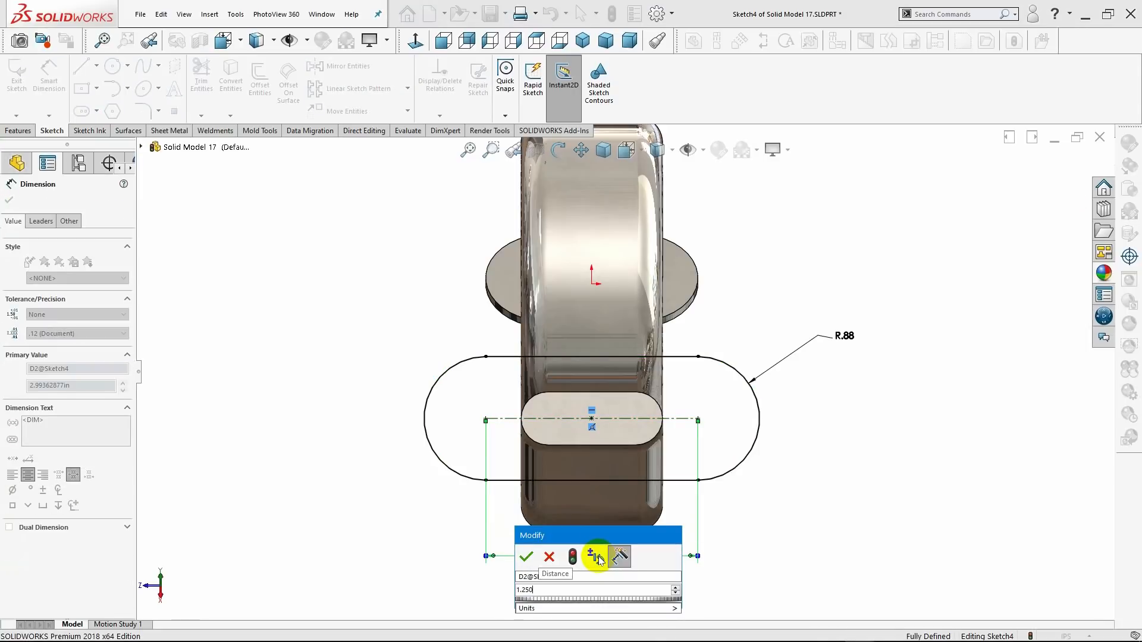
pyautogui.write('250')
pyautogui.press('Return')
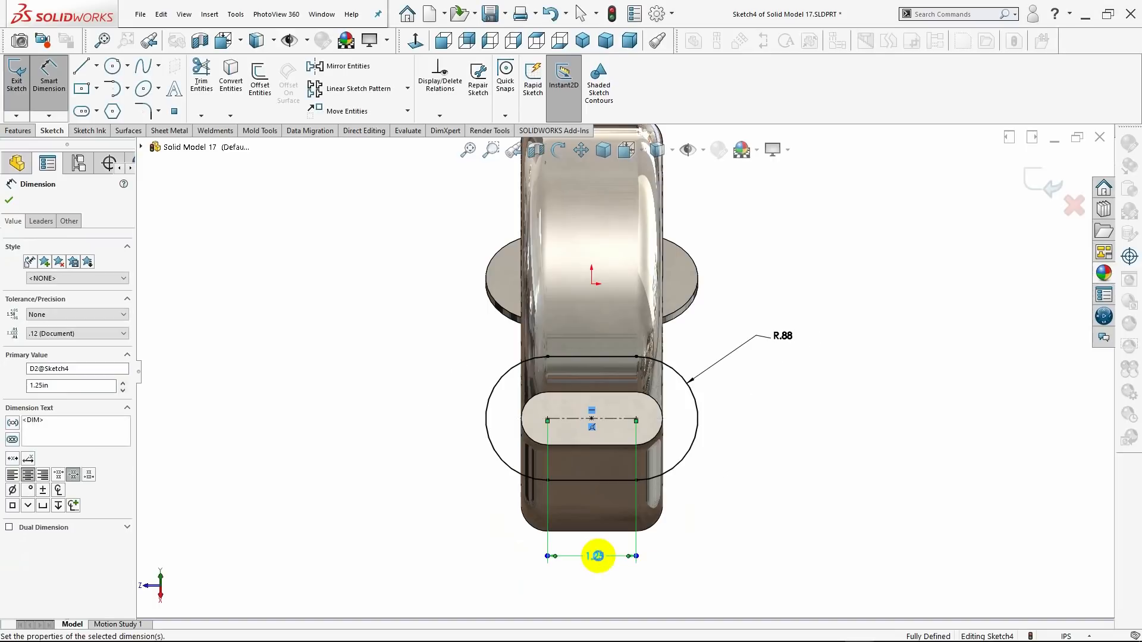
pyautogui.click(9, 202)
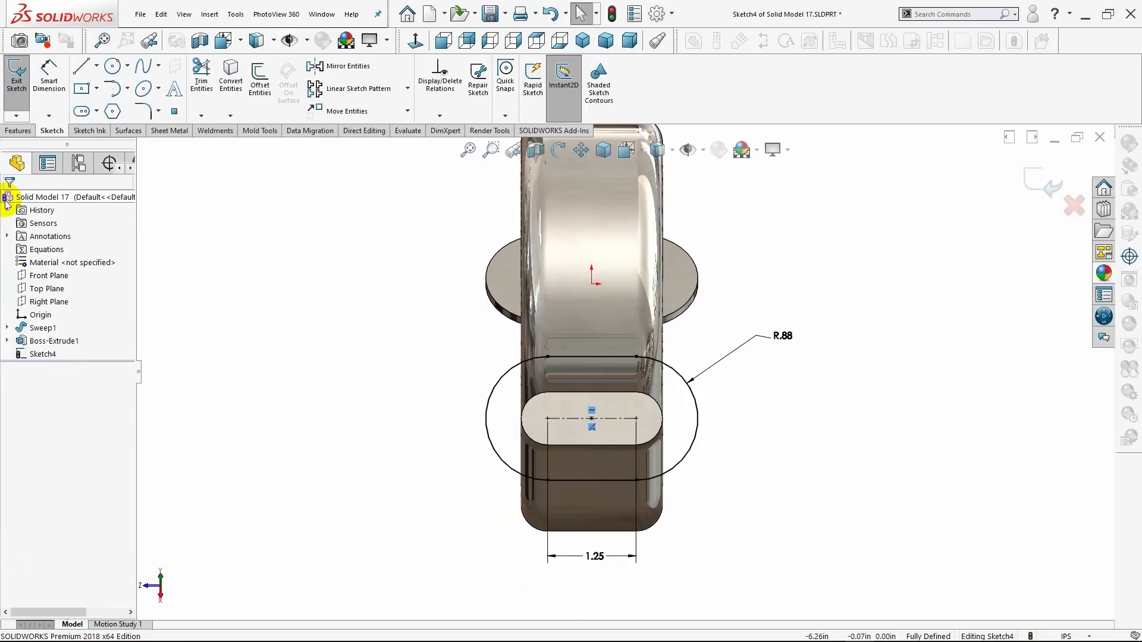
# Extrude the end-face slot as a 0.125 in Blind boss, with its direction reversed back toward the swept body.
pyautogui.click(8, 132)
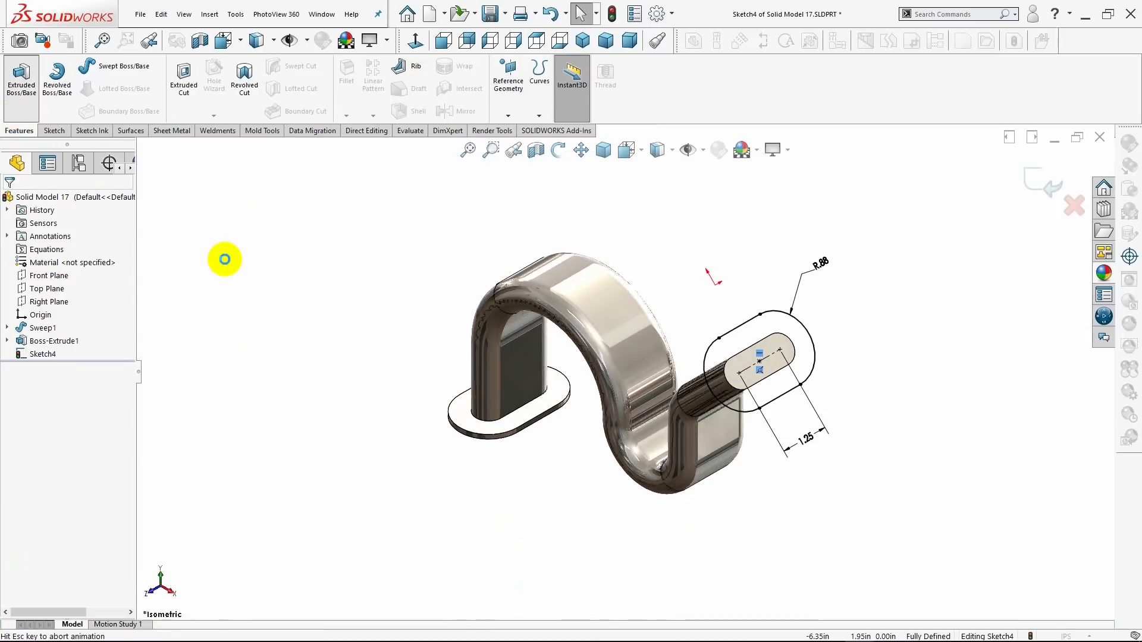
pyautogui.moveTo(318, 316); pyautogui.dragTo(392, 262, button='middle')
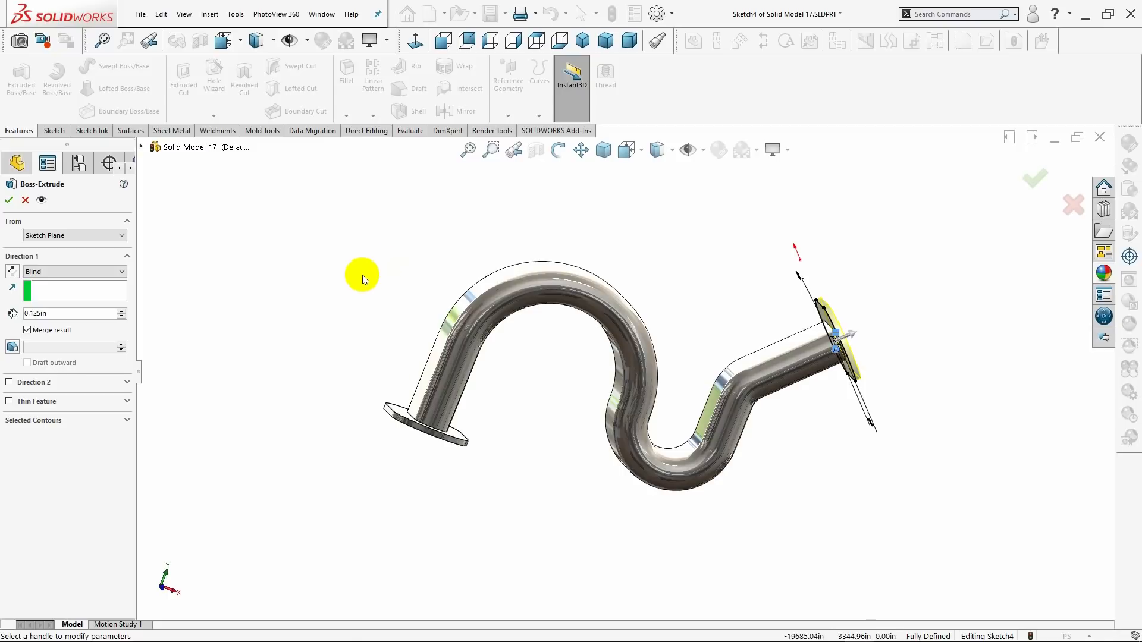
pyautogui.moveTo(361, 274); pyautogui.dragTo(339, 262, button='middle')
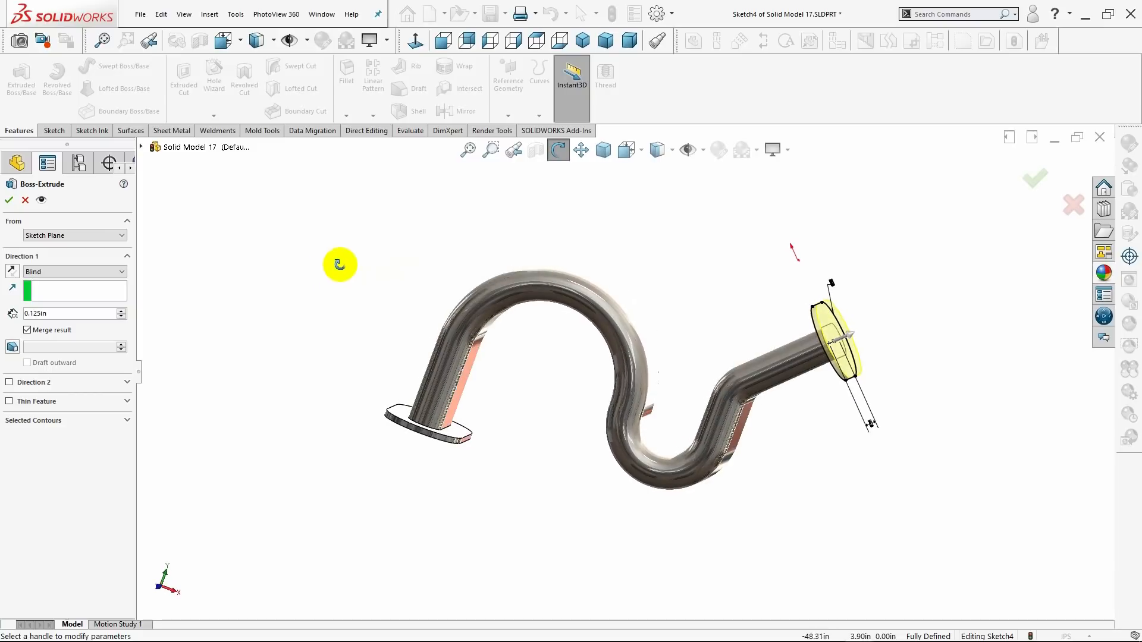
pyautogui.click(13, 273)
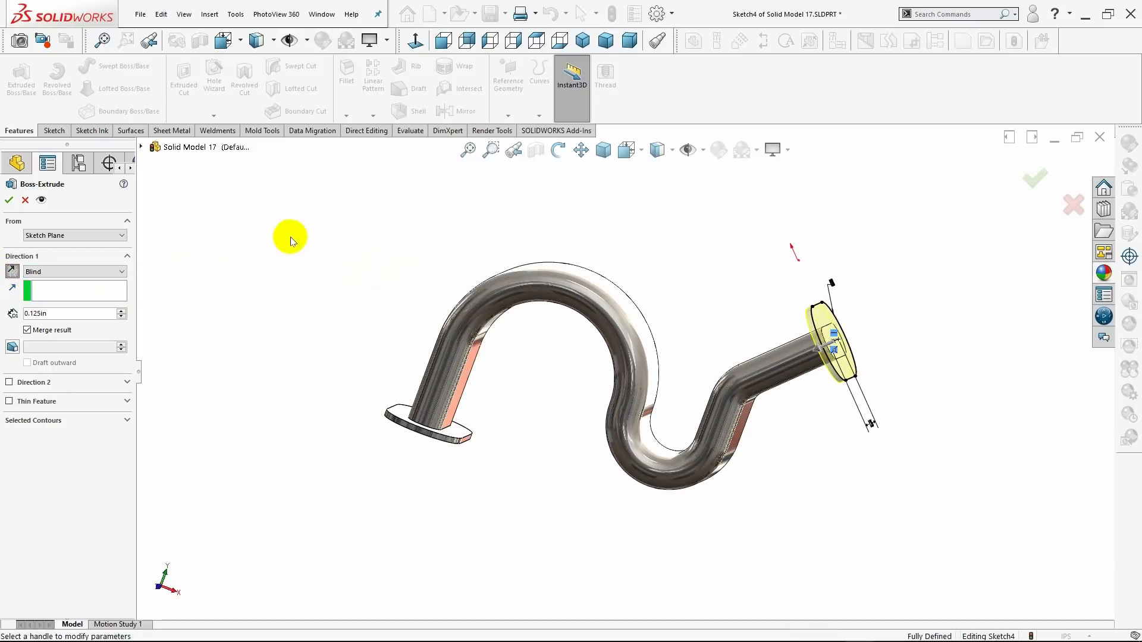
pyautogui.moveTo(290, 236); pyautogui.dragTo(355, 232, button='middle')
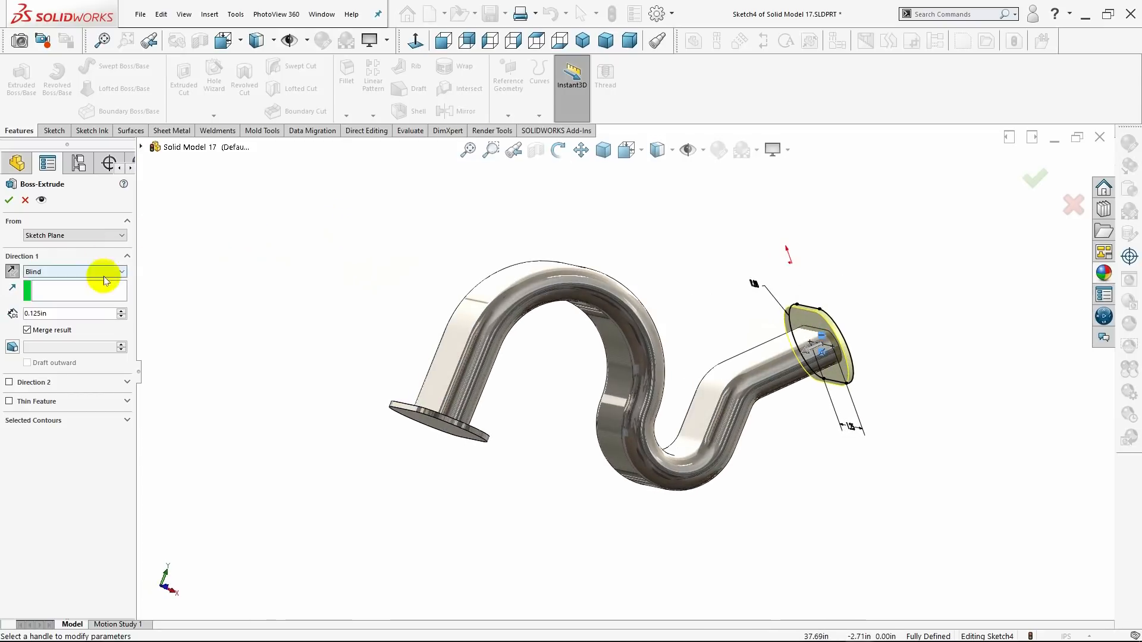
pyautogui.click(9, 202)
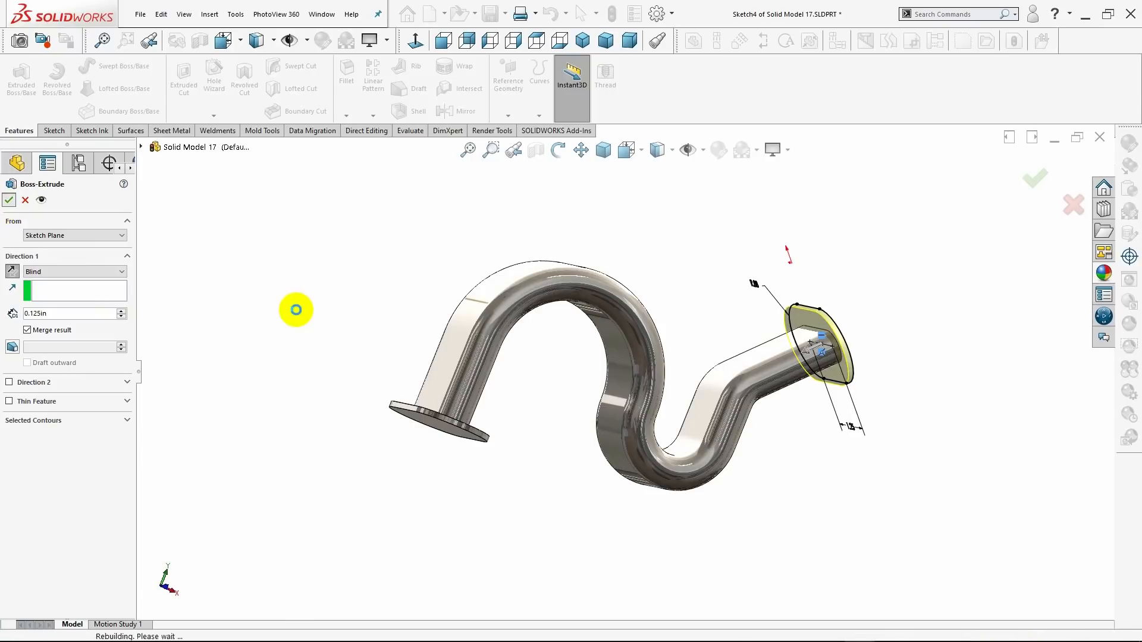
pyautogui.click(298, 309)
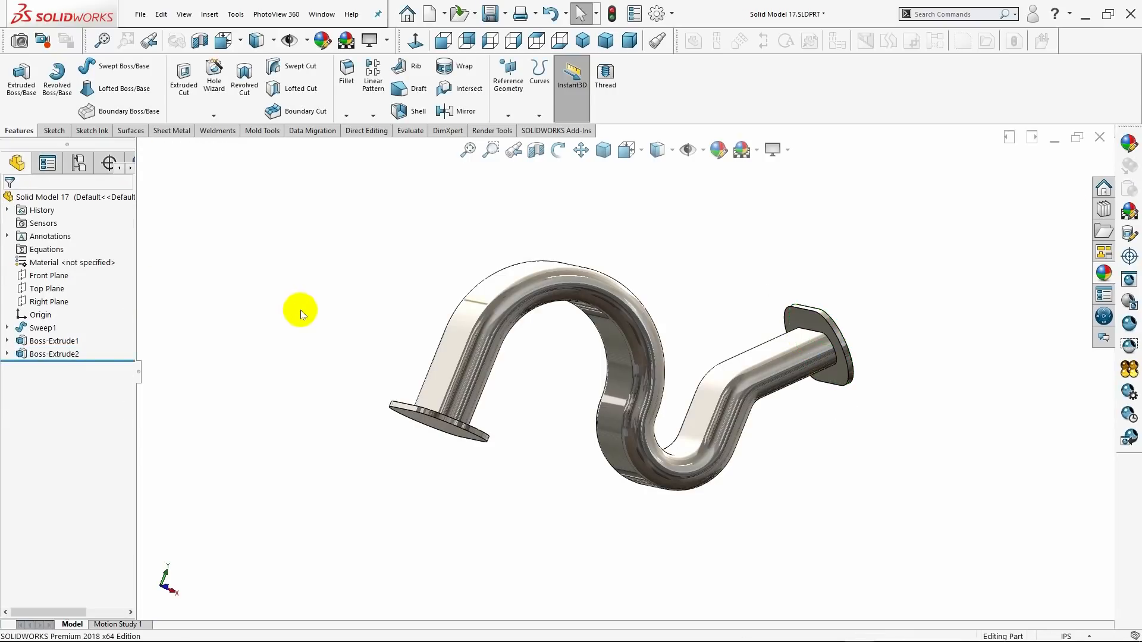
pyautogui.moveTo(300, 309); pyautogui.dragTo(377, 250, button='middle')
pyautogui.click(582, 39)
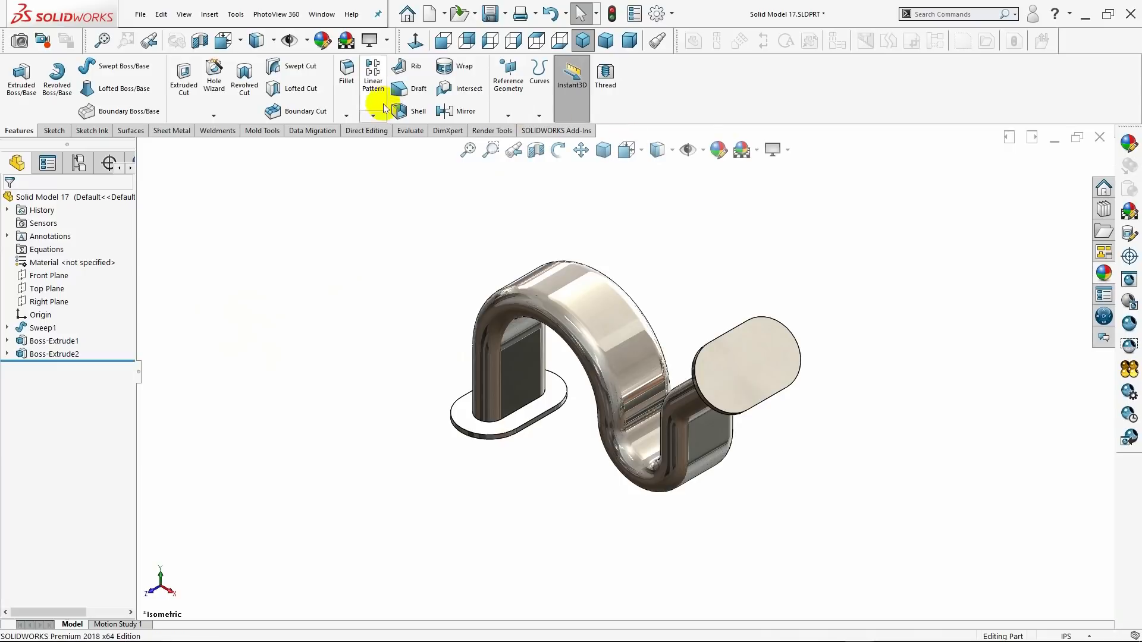
# Shell the part with a 0.125 in wall thickness, removing the outer slot-shaped faces of both end flanges.
pyautogui.click(418, 112)
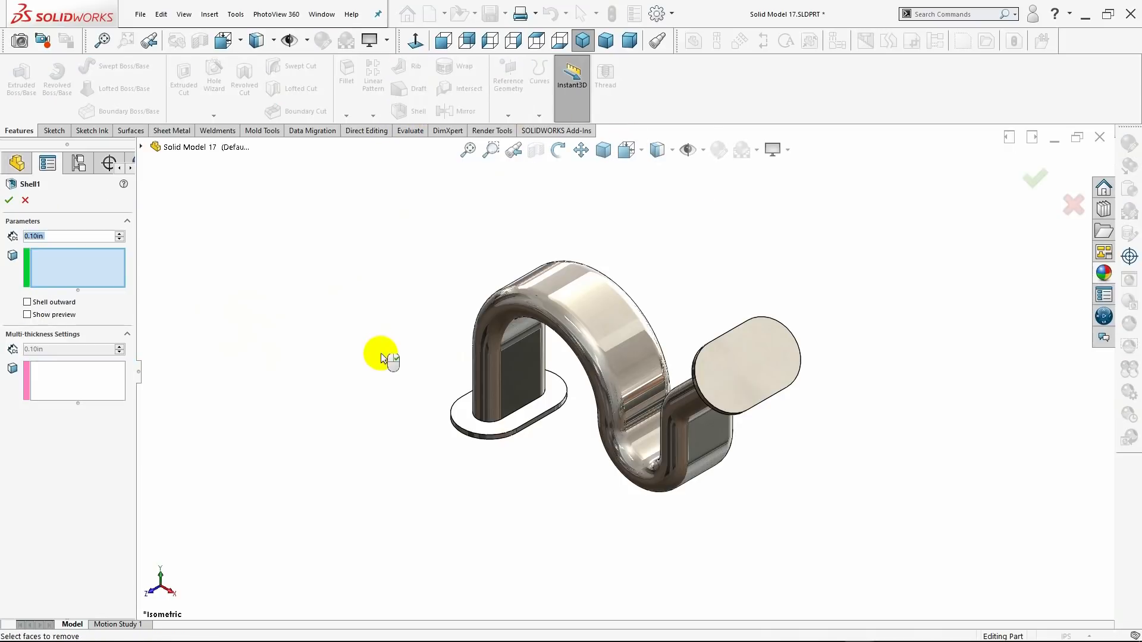
pyautogui.press('BackSpace')
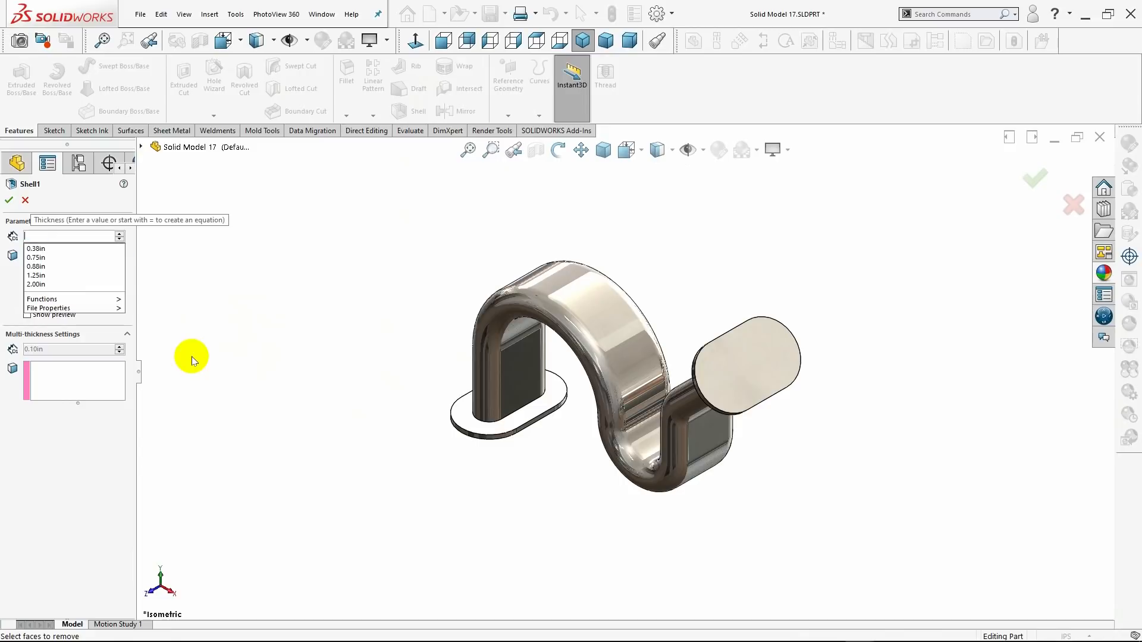
pyautogui.write('.12')
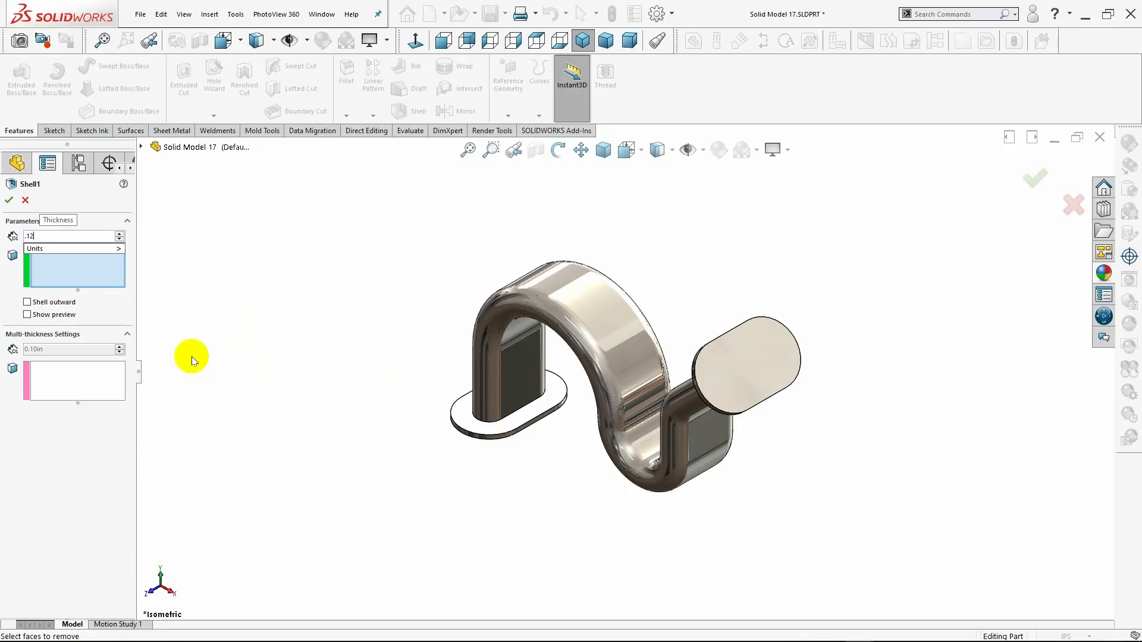
pyautogui.write('5')
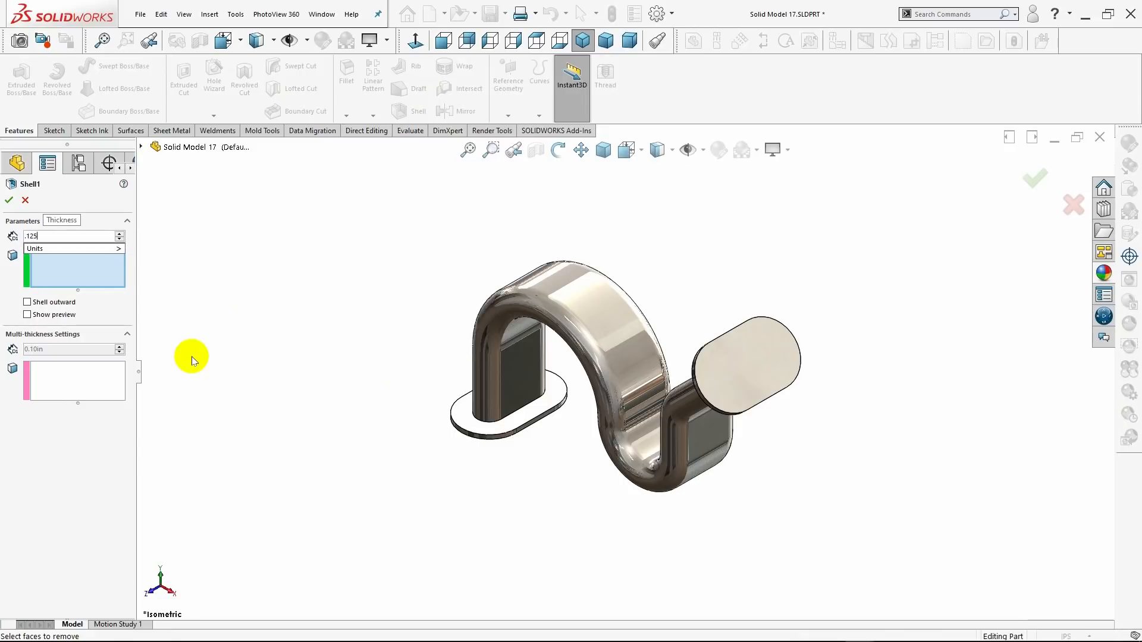
pyautogui.press('Return')
pyautogui.moveTo(352, 375); pyautogui.dragTo(447, 319, button='middle')
pyautogui.click(454, 377)
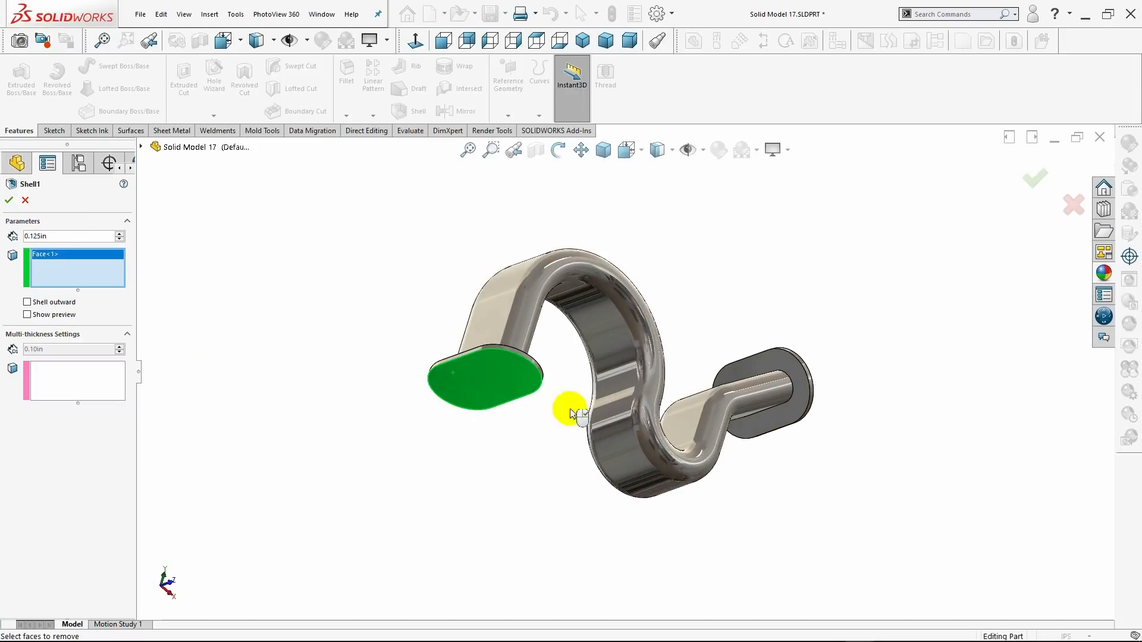
pyautogui.moveTo(790, 446); pyautogui.dragTo(652, 515, button='middle')
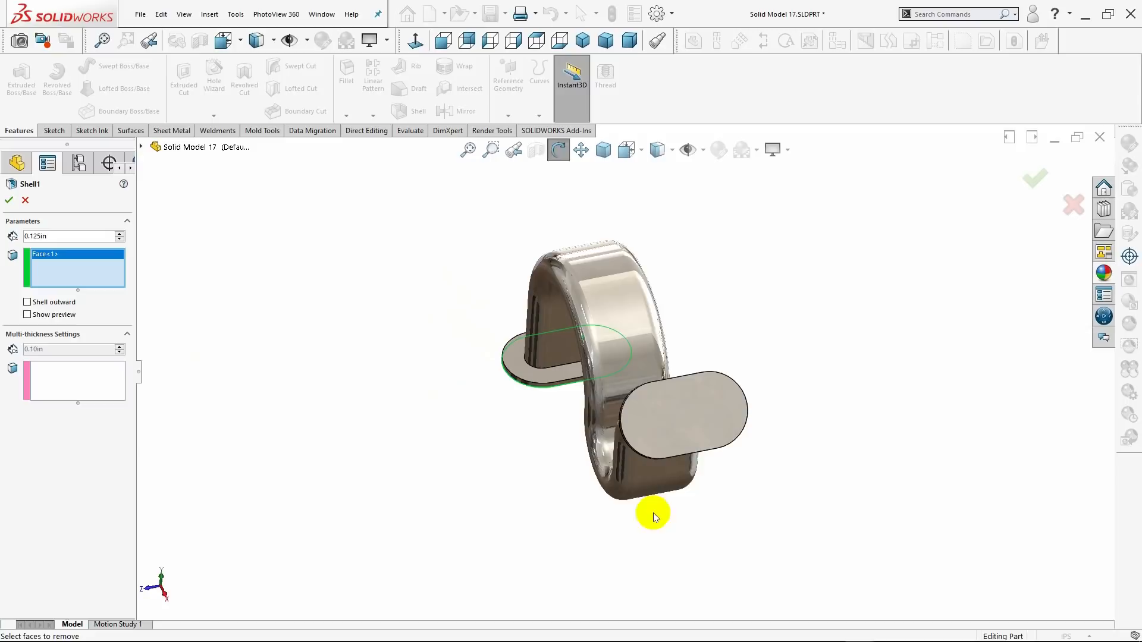
pyautogui.click(699, 425)
pyautogui.click(10, 199)
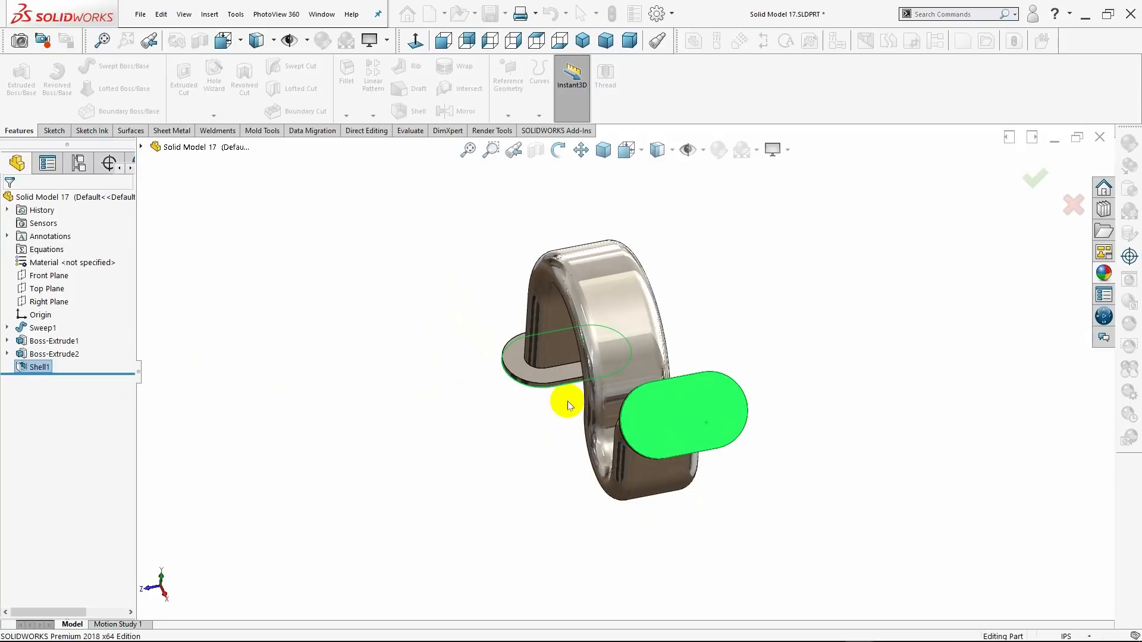
pyautogui.moveTo(390, 418); pyautogui.dragTo(502, 349, button='middle')
pyautogui.click(582, 40)
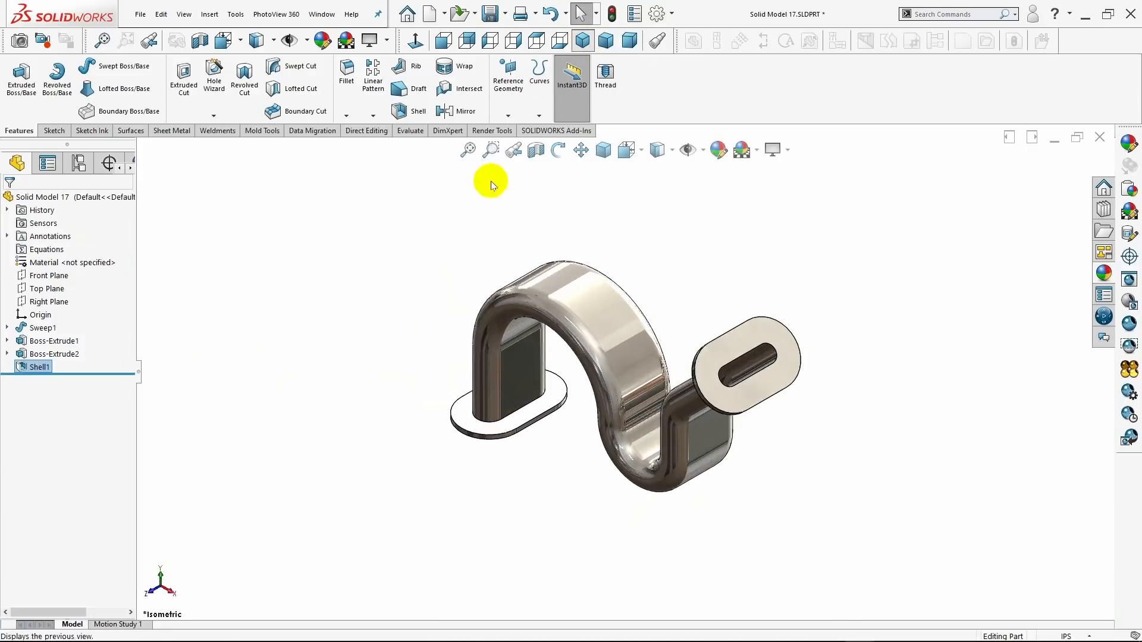
# Set up a Hole Wizard plain hole in ANSI Inch, All Drill sizes, size 1/4, with a Through All end condition.
pyautogui.click(219, 94)
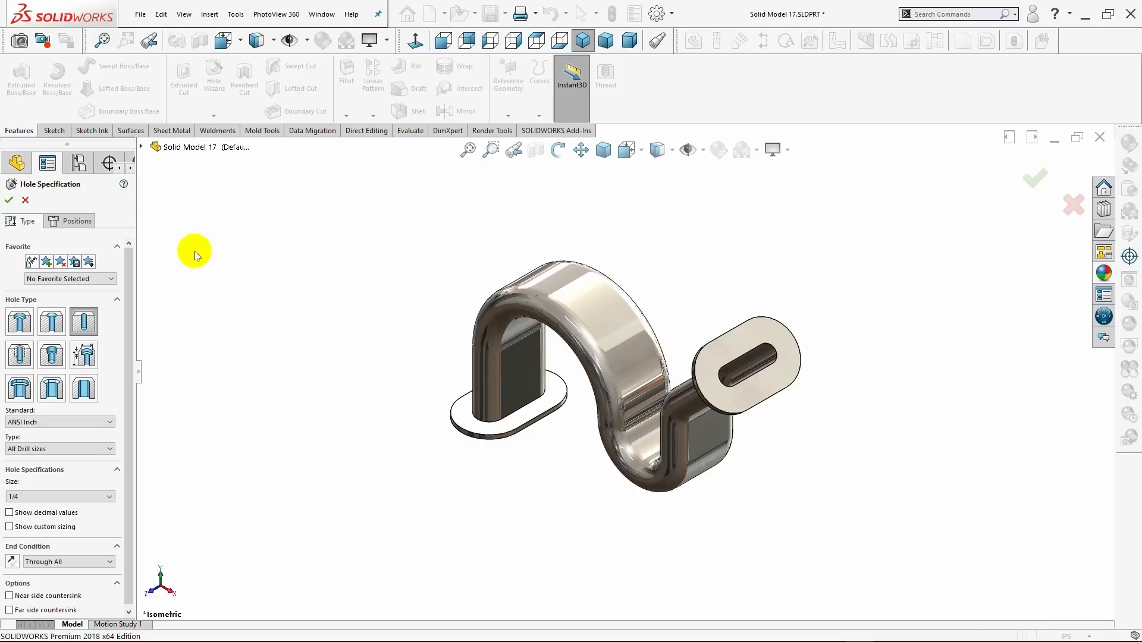
pyautogui.click(58, 448)
pyautogui.click(57, 449)
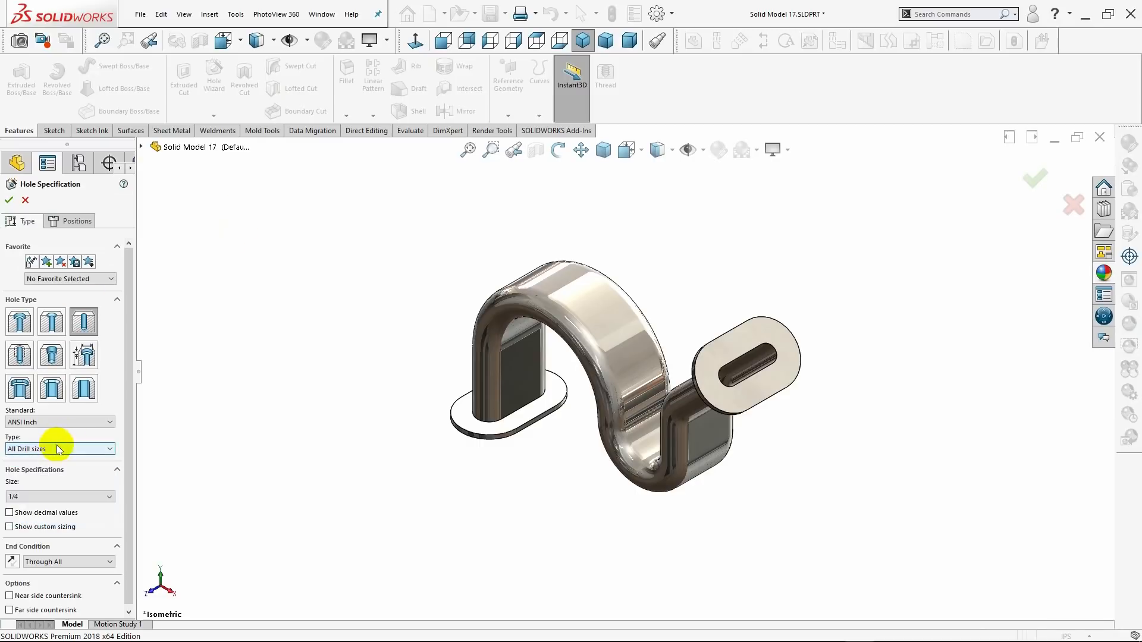
pyautogui.click(43, 496)
pyautogui.click(39, 506)
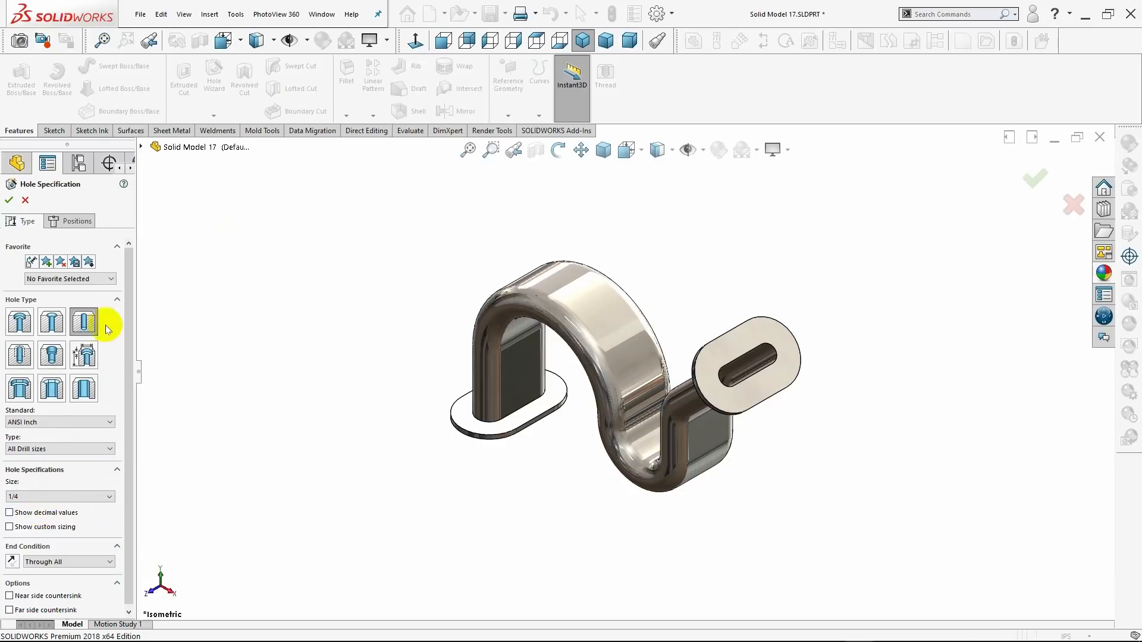
# Place two hole points on the base flange's inner face, aligned with the origin, about 1.22 in and 1.25 in to either side.
pyautogui.click(76, 222)
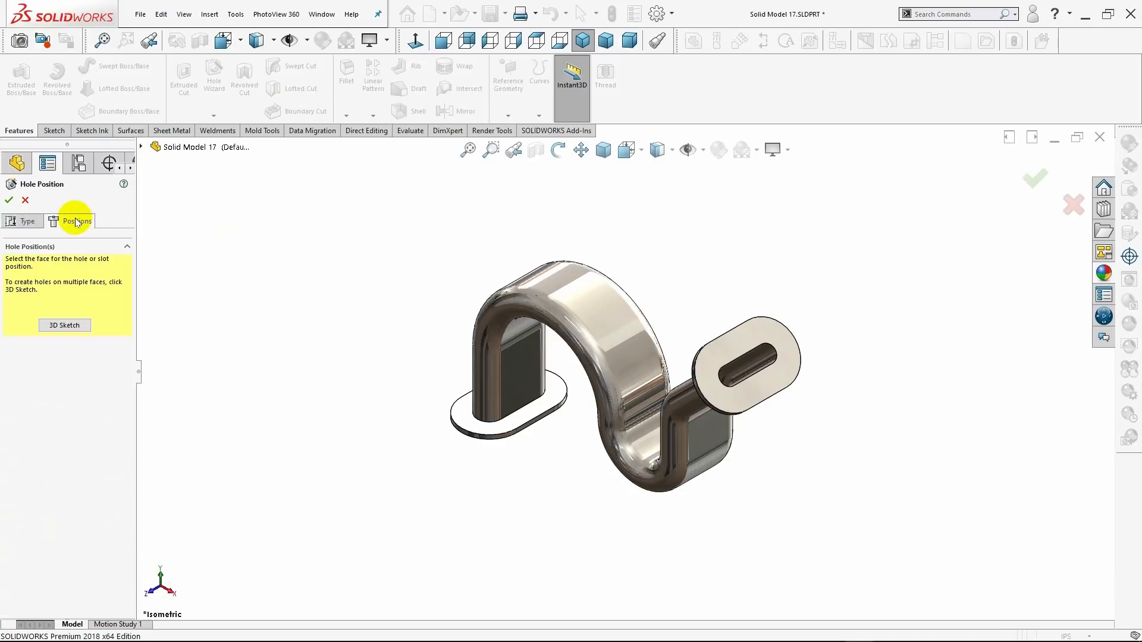
pyautogui.click(467, 415)
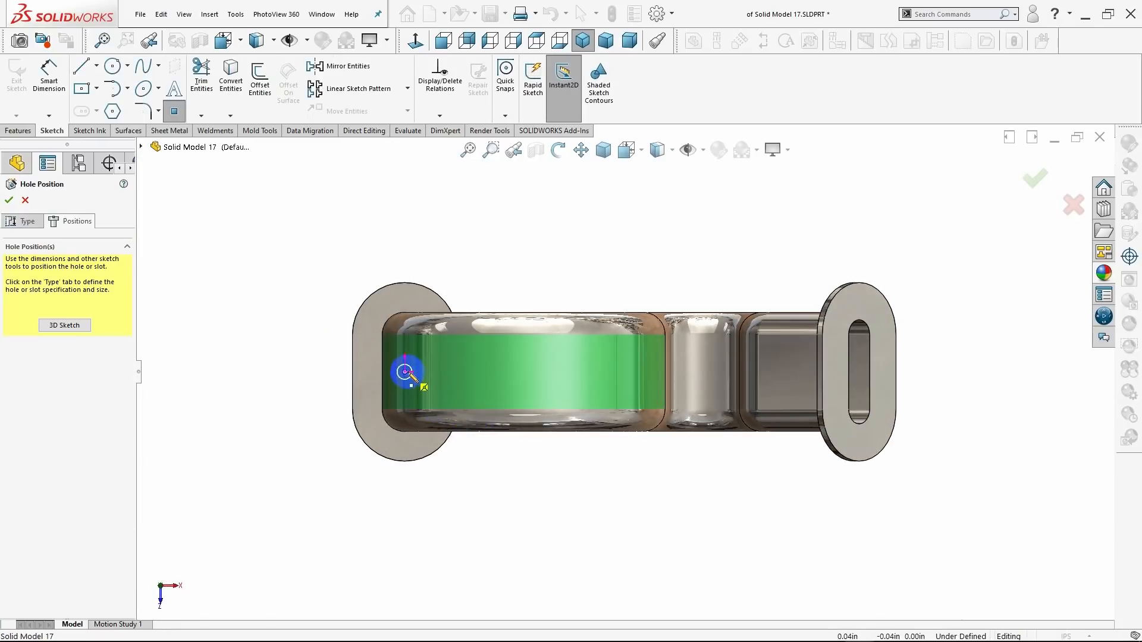
pyautogui.scroll(2, 403, 345)
pyautogui.scroll(-1, 471, 337)
pyautogui.scroll(-3, 473, 338)
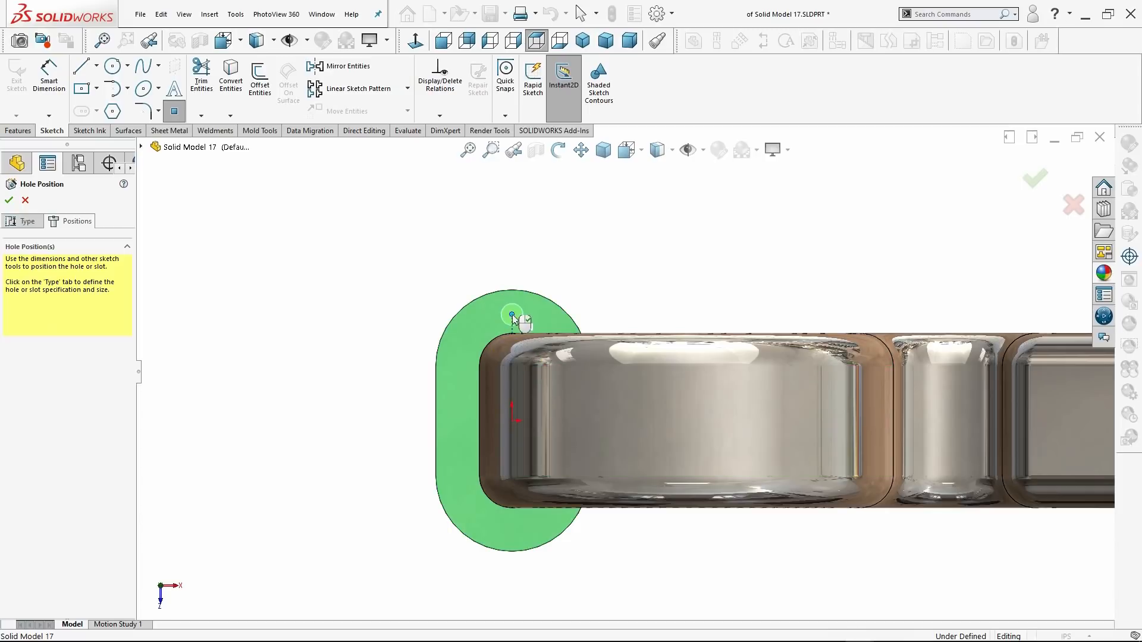
pyautogui.click(511, 315)
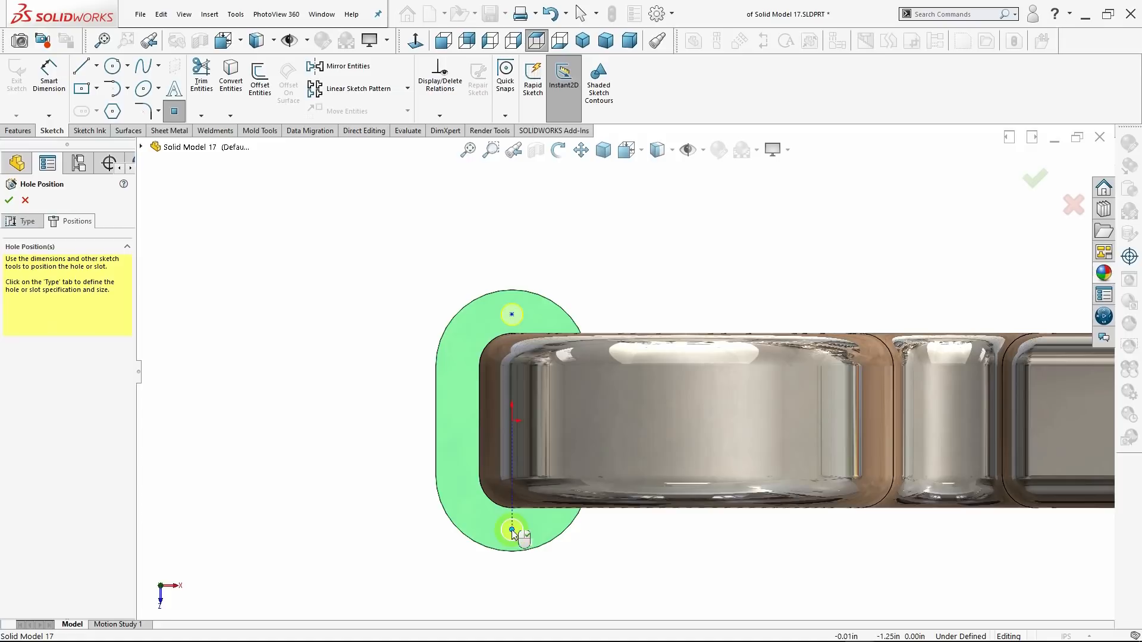
# Dimension the first hole point of the base flange from the origin and set the distance to 1.250 in.
pyautogui.click(49, 72)
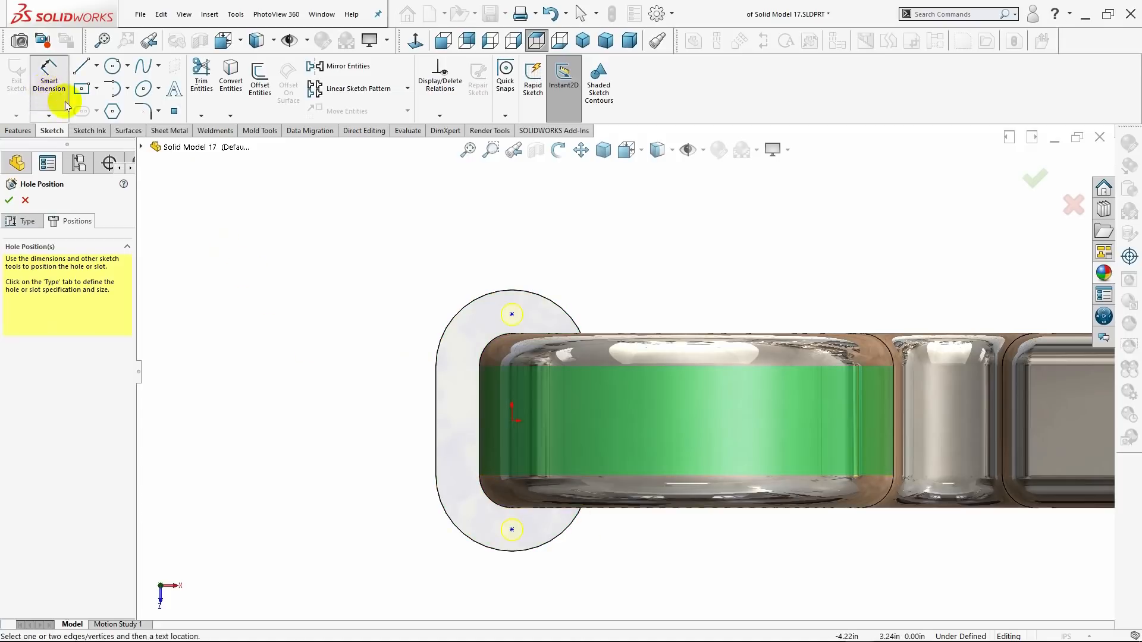
pyautogui.click(511, 315)
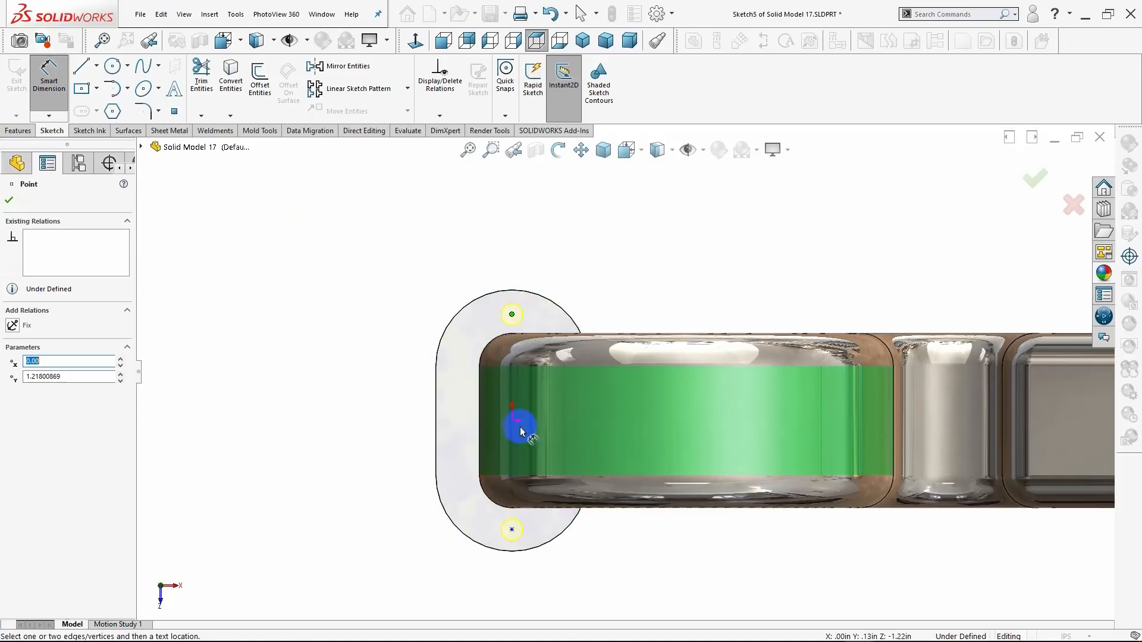
pyautogui.click(513, 421)
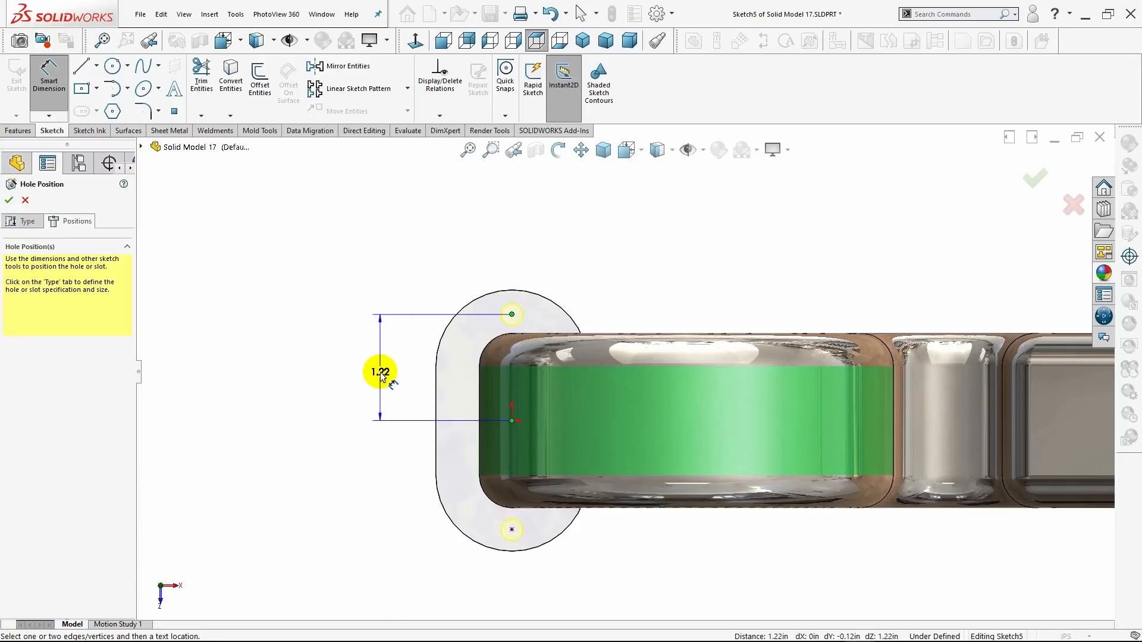
pyautogui.click(380, 373)
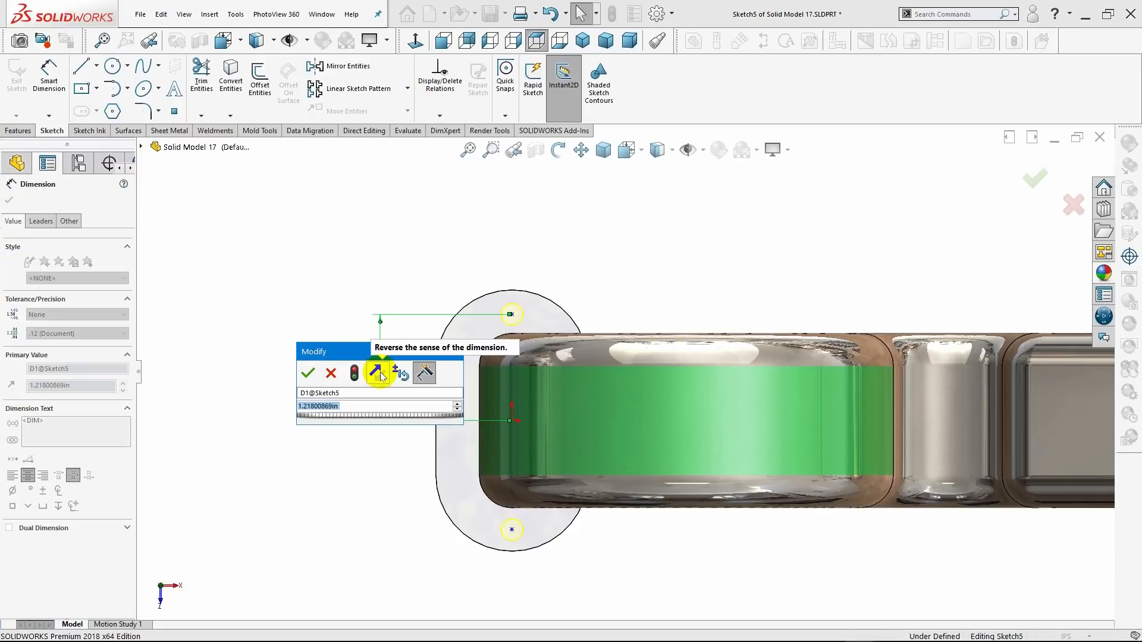
pyautogui.press('BackSpace')
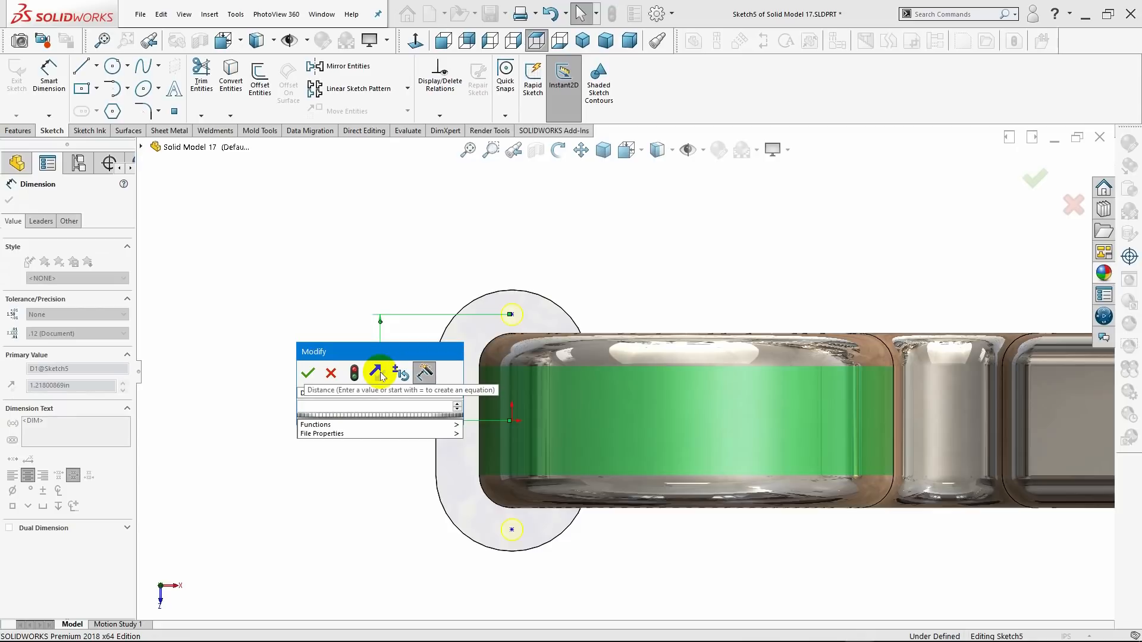
pyautogui.write('1.2')
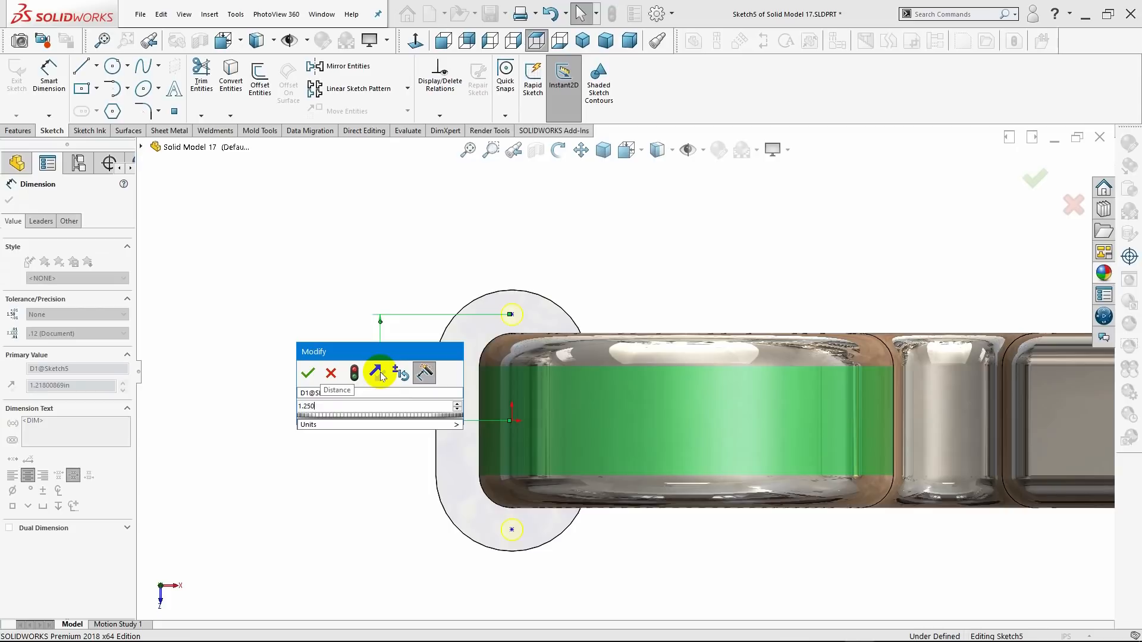
pyautogui.write('50')
pyautogui.press('Return')
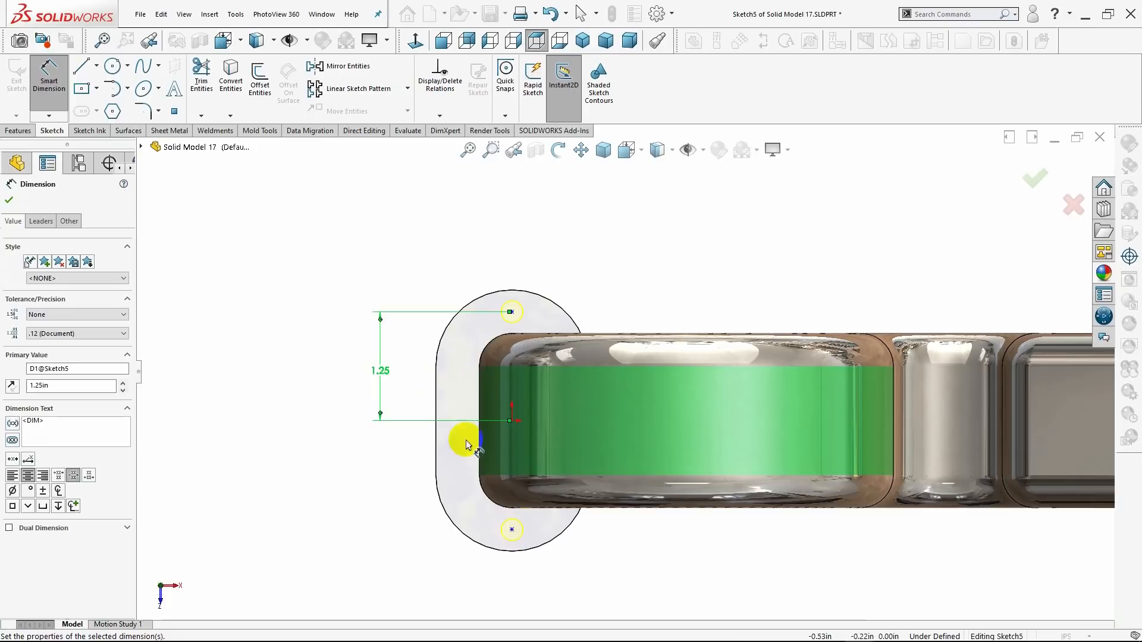
# Dimension the second hole point on the opposite side of the base flange from the origin and set it to 1.250 in.
pyautogui.click(512, 421)
pyautogui.click(511, 530)
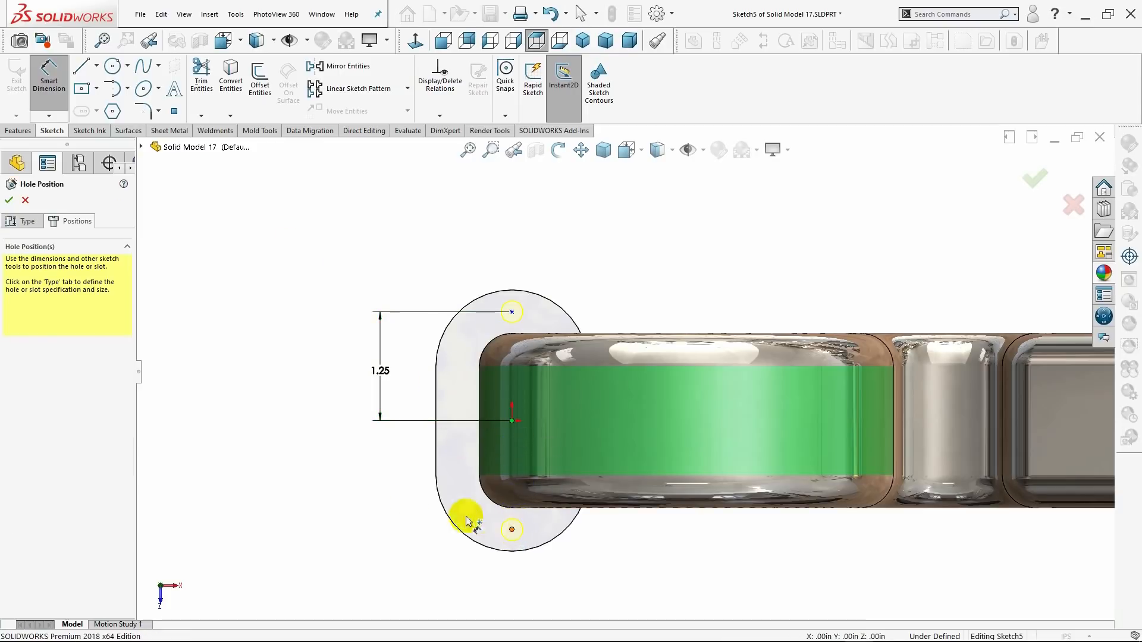
pyautogui.click(385, 490)
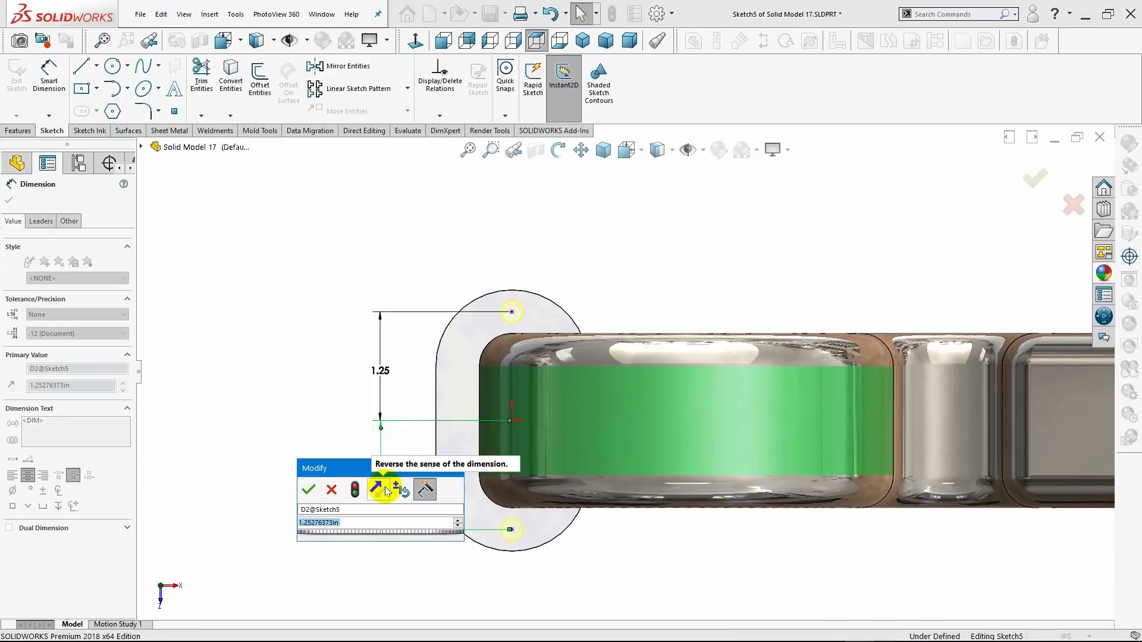
pyautogui.press('BackSpace')
pyautogui.write('1.25')
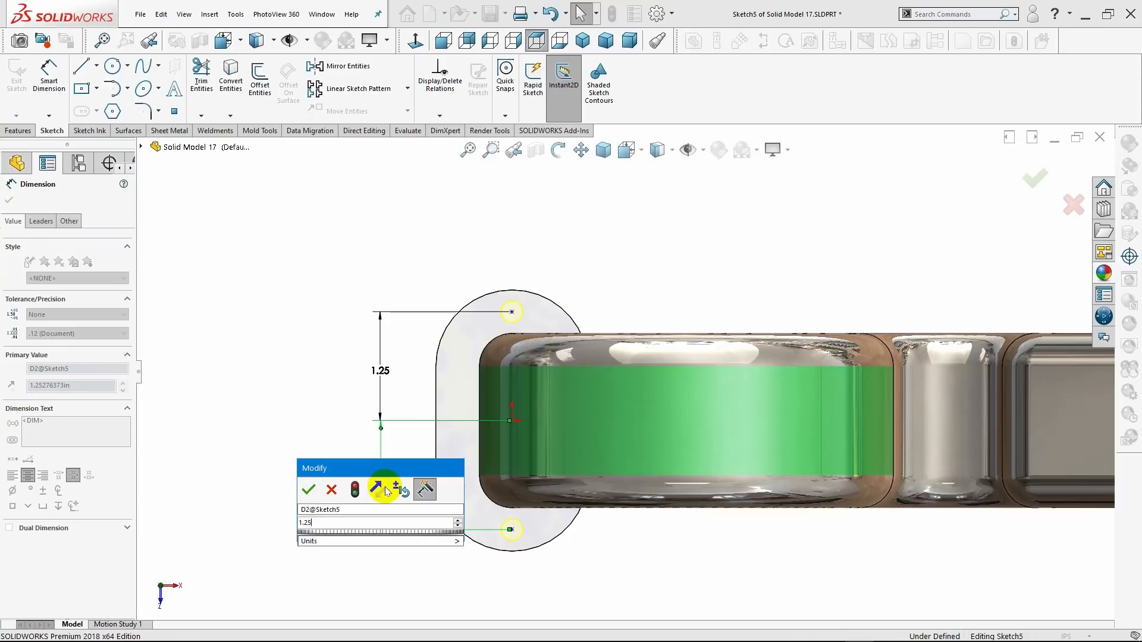
pyautogui.write('0')
pyautogui.press('Return')
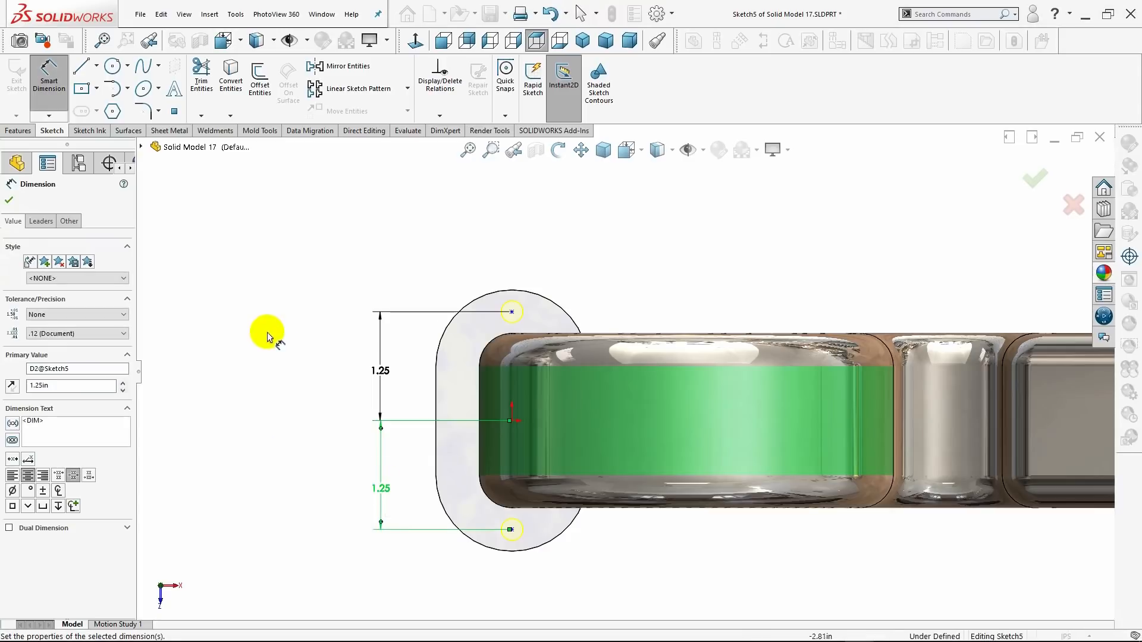
pyautogui.click(8, 201)
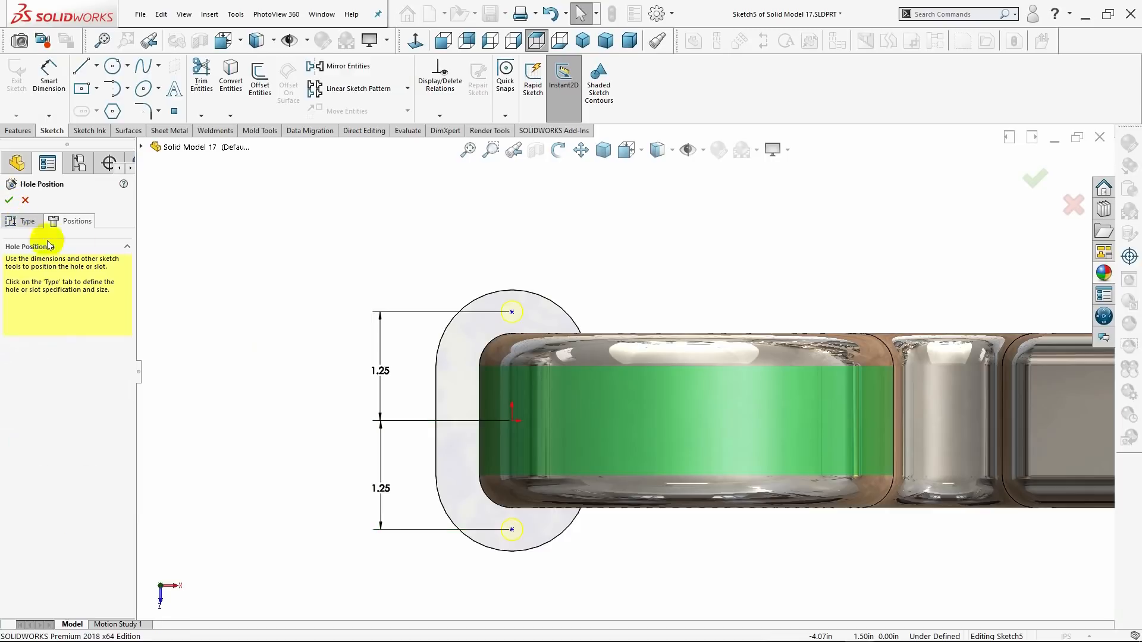
# Complete the Hole Wizard feature to cut both 1/4 in holes through the base flange, and check the result in isometric view.
pyautogui.click(586, 41)
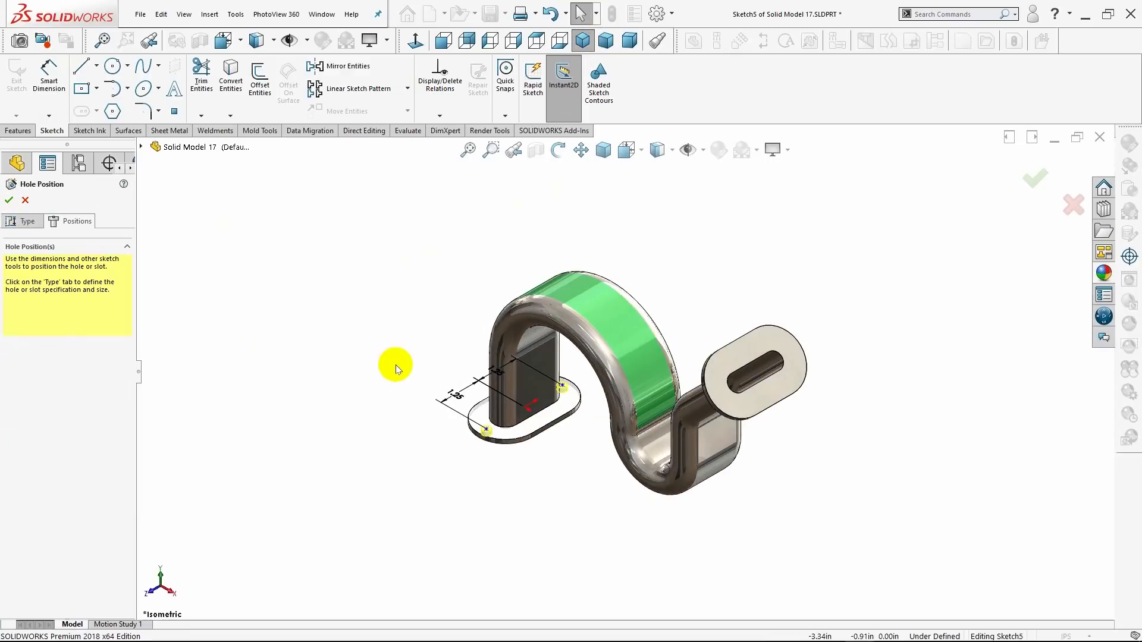
pyautogui.click(27, 224)
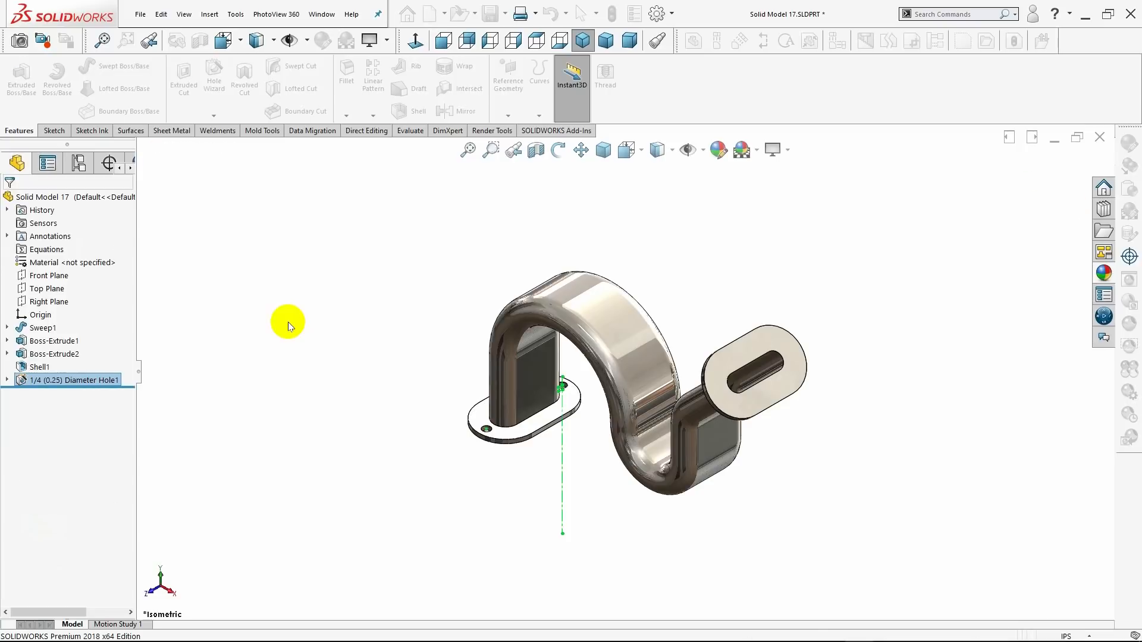
pyautogui.click(379, 376)
pyautogui.moveTo(380, 376)
pyautogui.mouseDown(button='middle')
pyautogui.moveTo(420, 367)
pyautogui.moveTo(426, 458)
pyautogui.moveTo(480, 225)
pyautogui.moveTo(505, 295)
pyautogui.moveTo(494, 330)
pyautogui.moveTo(556, 303)
pyautogui.moveTo(552, 220)
pyautogui.mouseUp(button='middle')
pyautogui.scroll(-5, 494, 331)
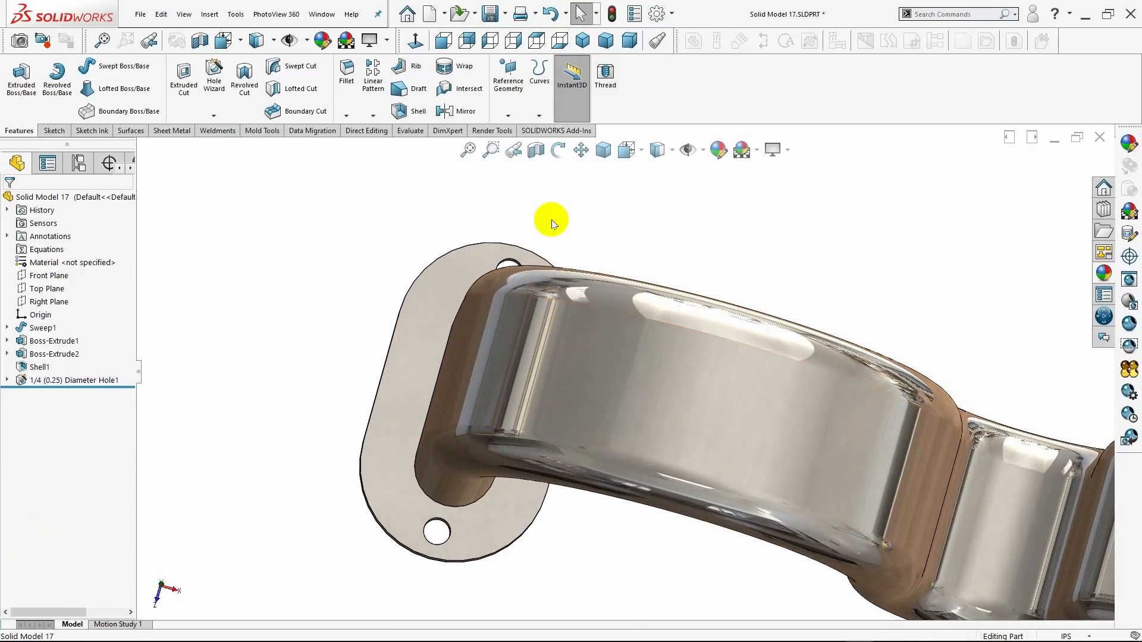
pyautogui.click(582, 40)
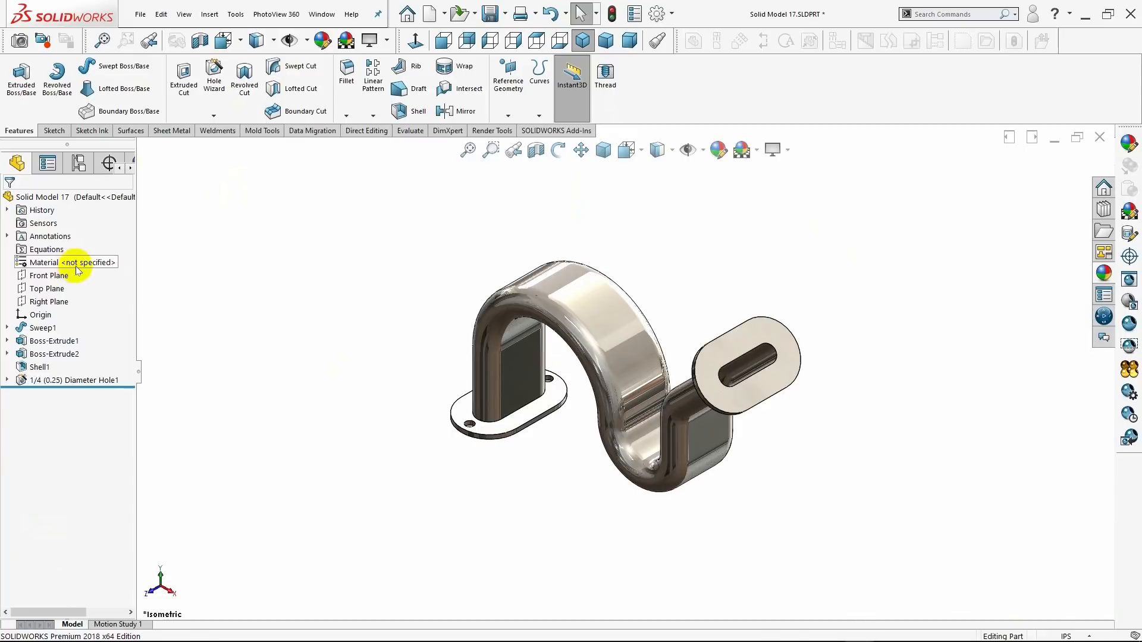
# Start a 1/4 Hole Wizard hole and place two hole points on the upper flange's outer face, about 1.17 in and 1.20 in to either side of its middle.
pyautogui.click(217, 104)
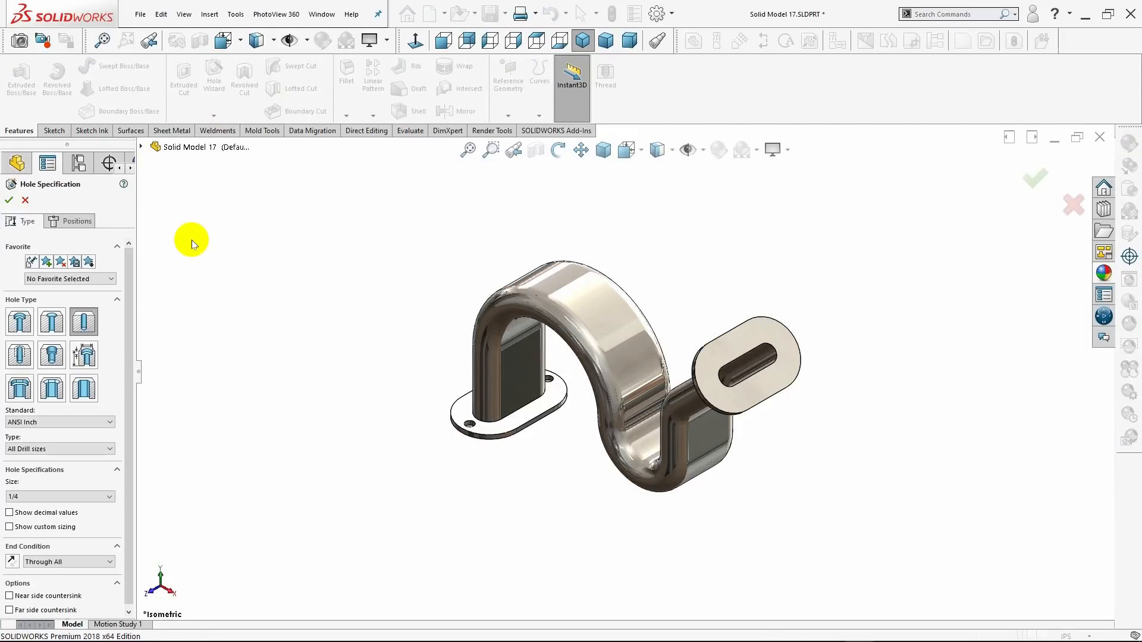
pyautogui.click(66, 496)
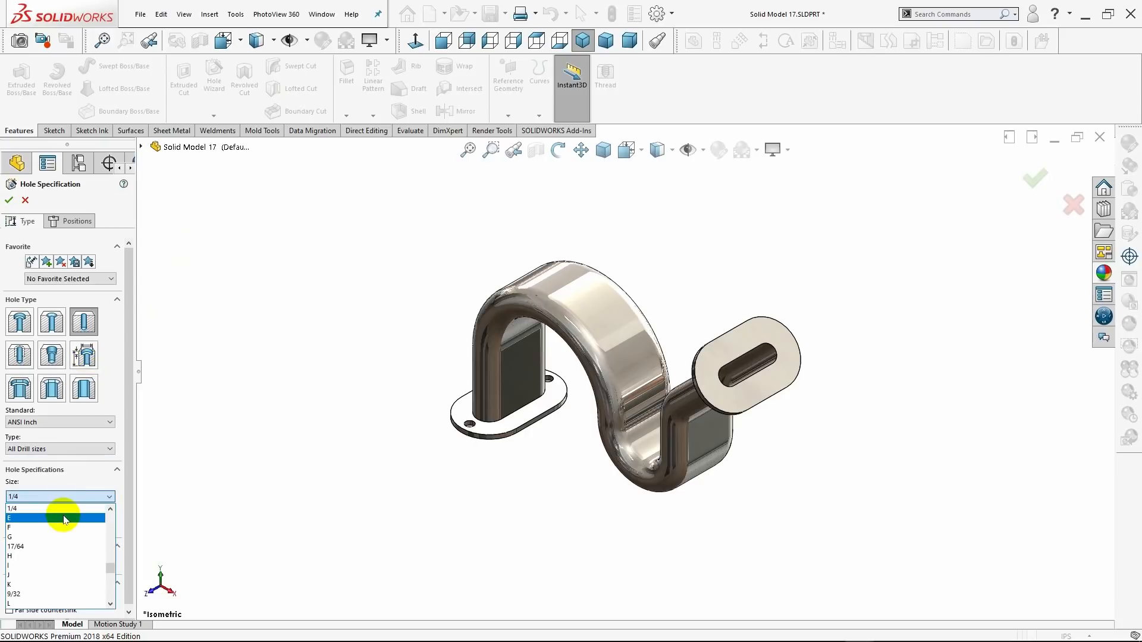
pyautogui.click(63, 509)
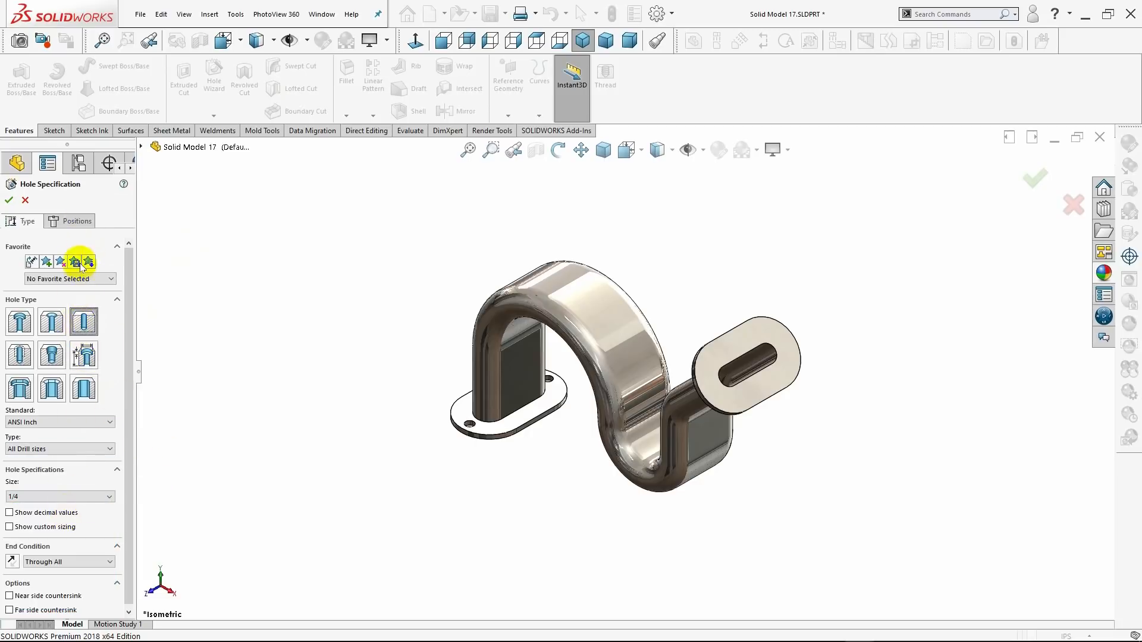
pyautogui.click(83, 227)
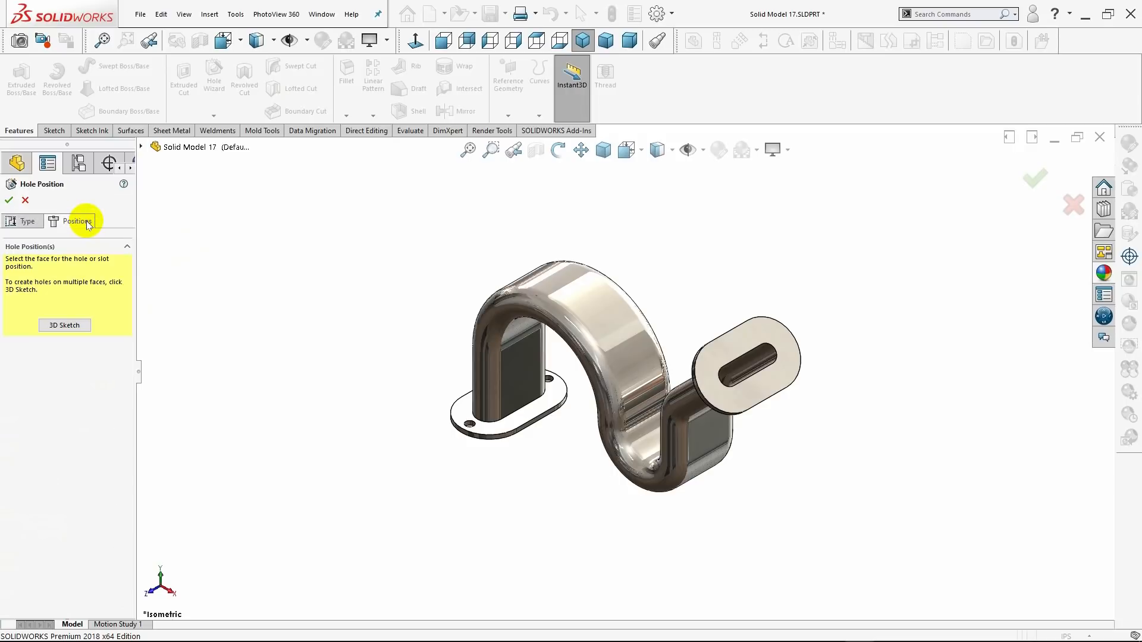
pyautogui.click(708, 386)
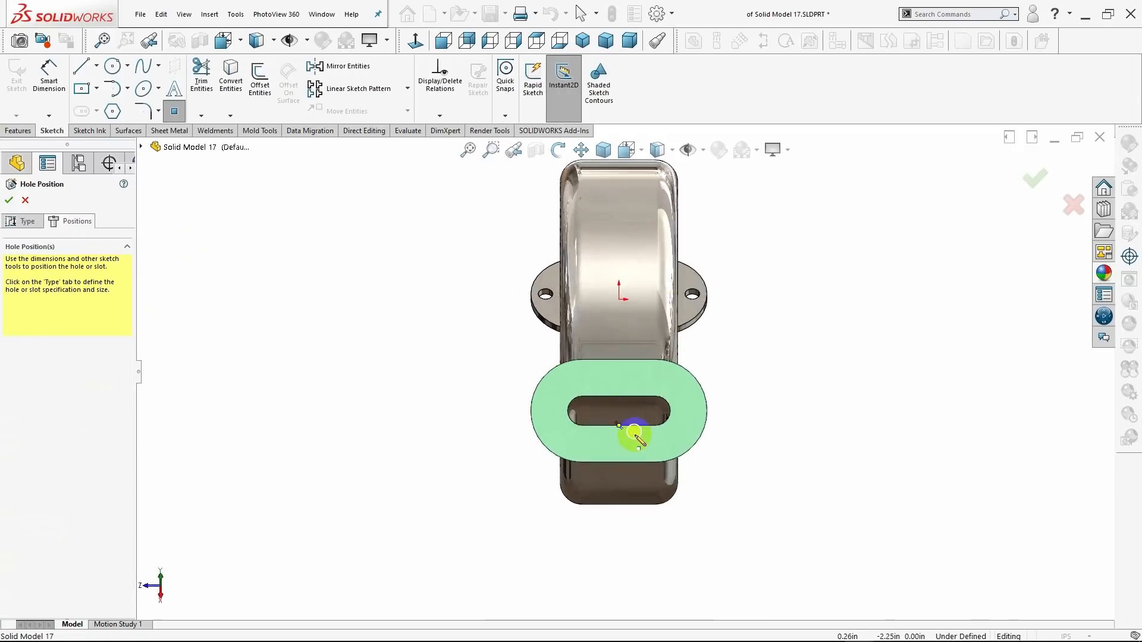
pyautogui.scroll(-5, 635, 437)
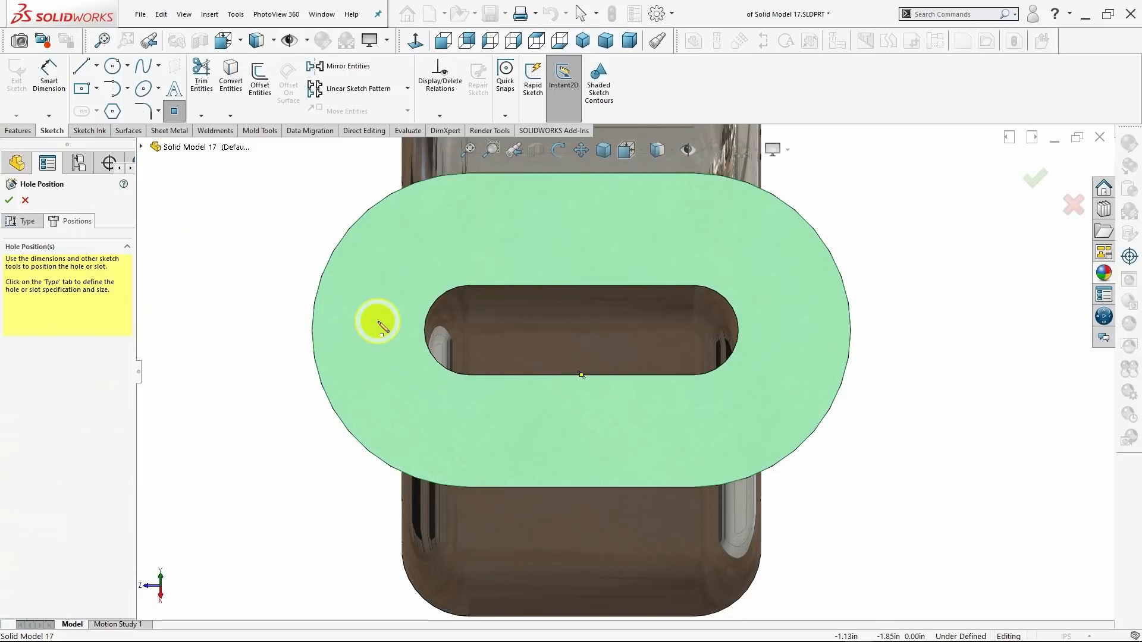
pyautogui.click(791, 328)
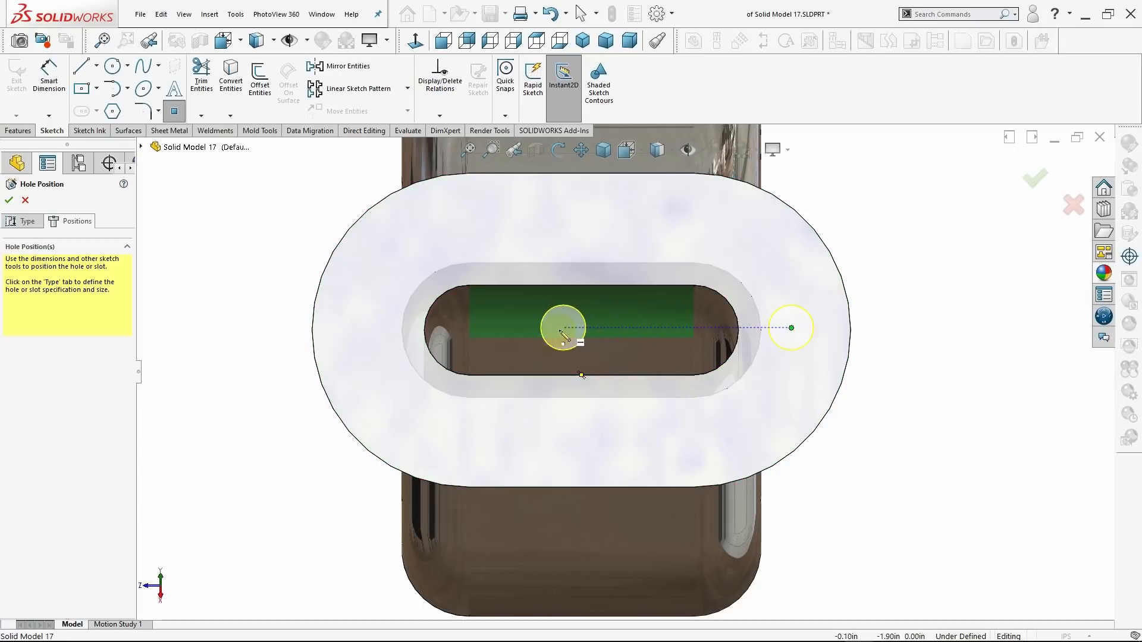
pyautogui.click(367, 328)
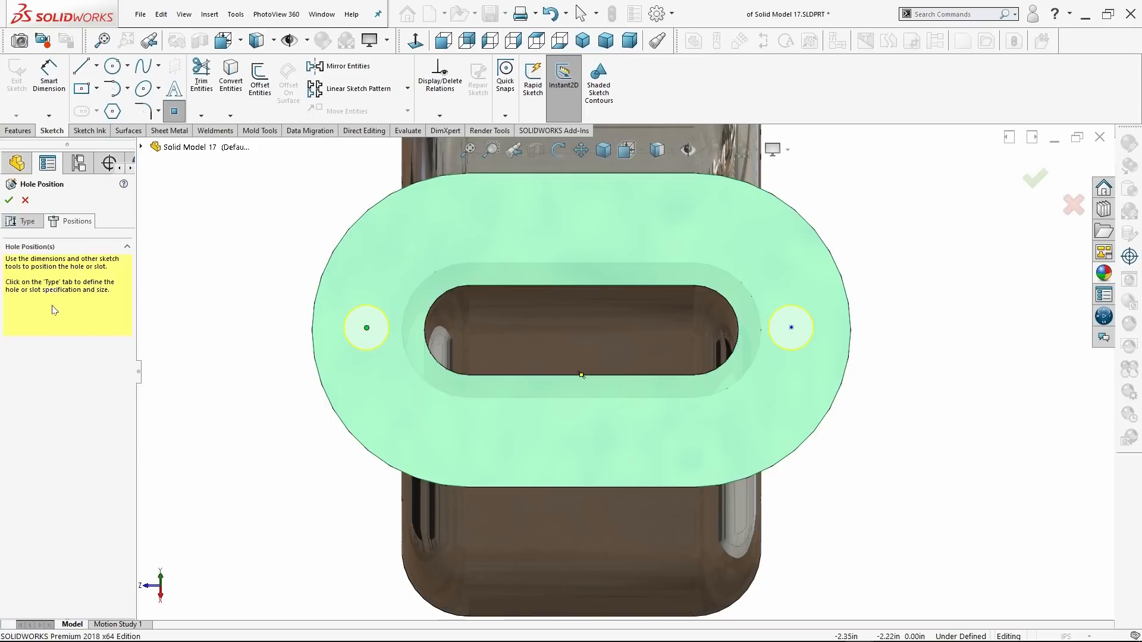
# Sketch a vertical centerline about 2.21 in long from the midpoint of the flange's lower straight edge up past its upper edge.
pyautogui.click(52, 80)
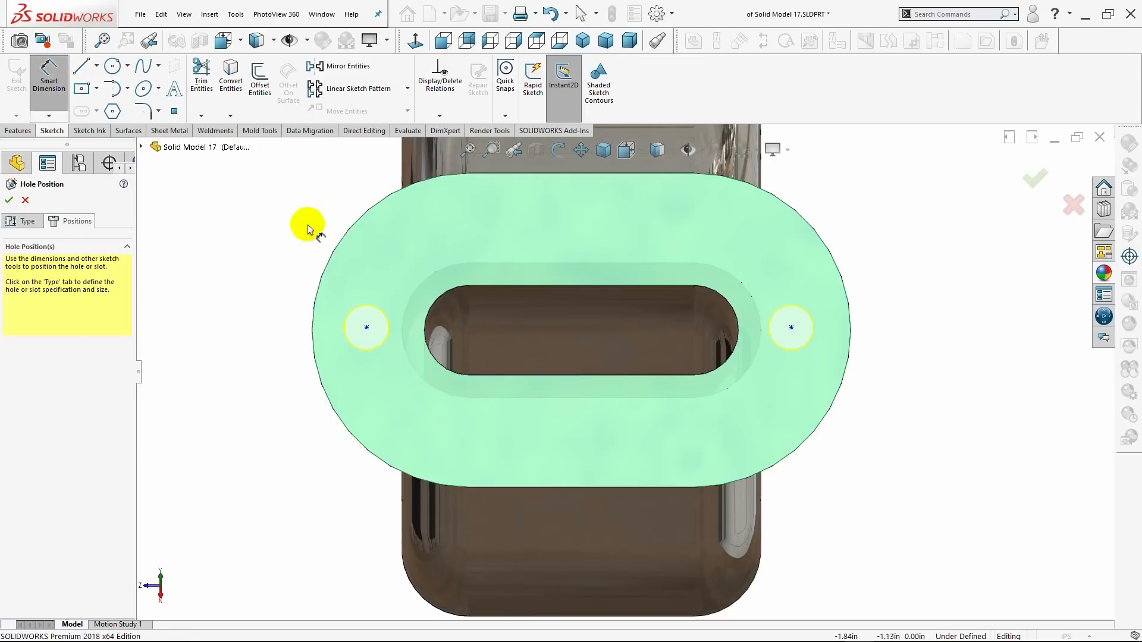
pyautogui.click(97, 69)
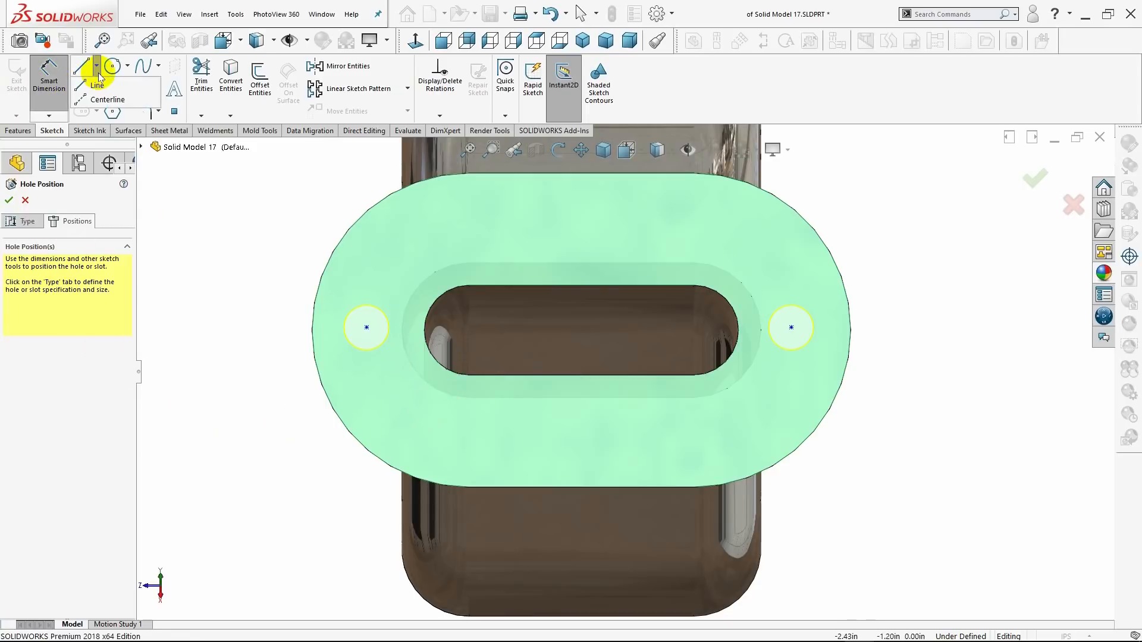
pyautogui.click(100, 95)
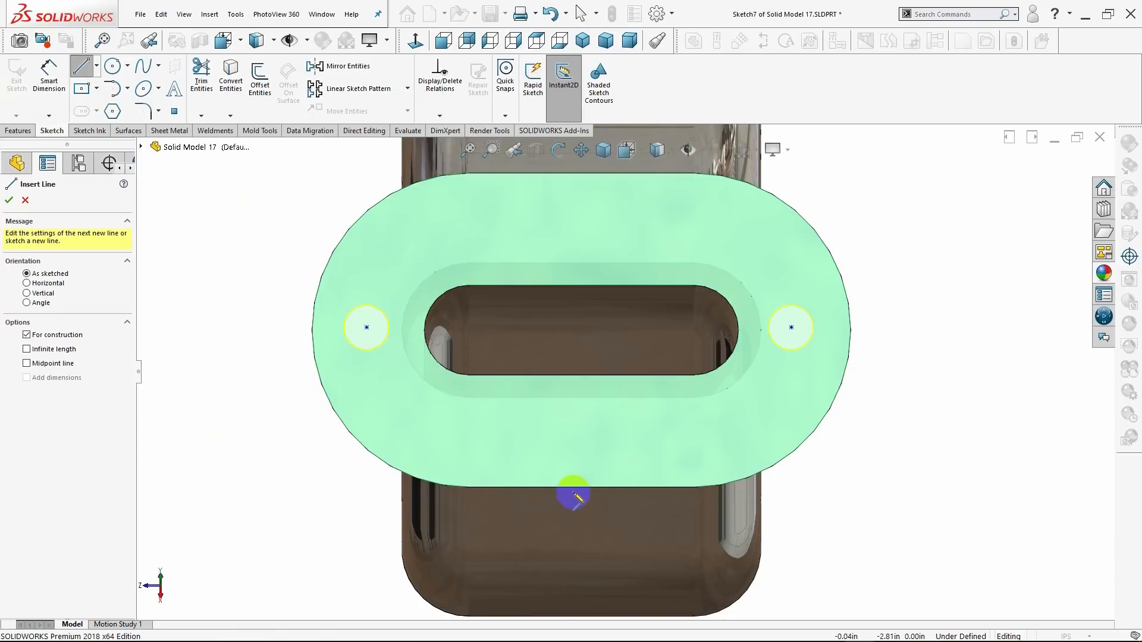
pyautogui.click(580, 487)
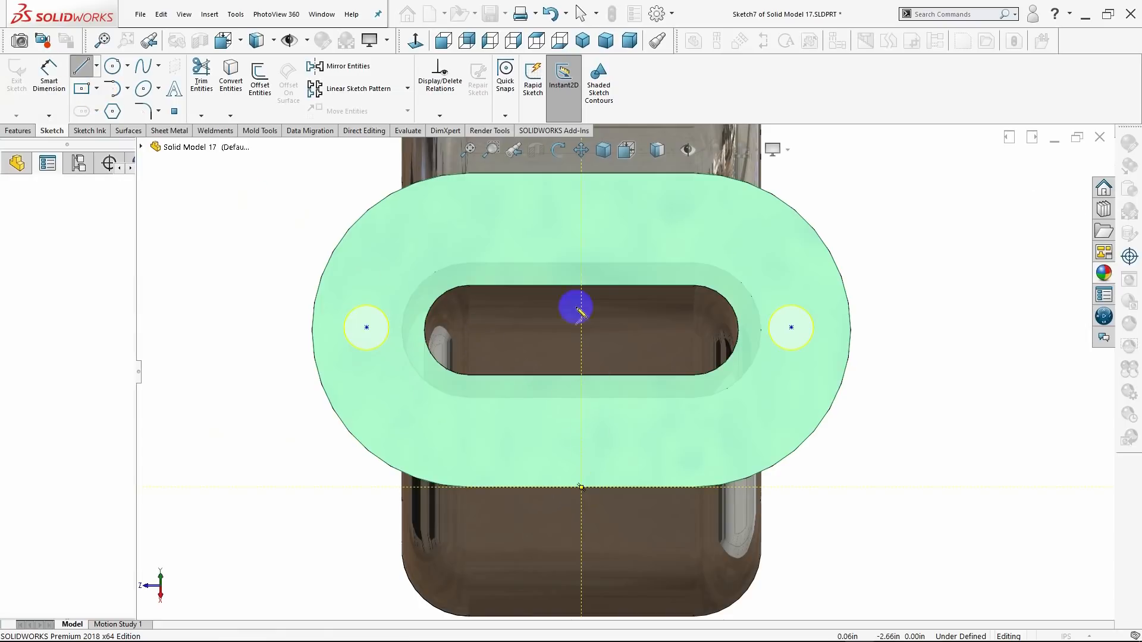
pyautogui.scroll(2, 569, 212)
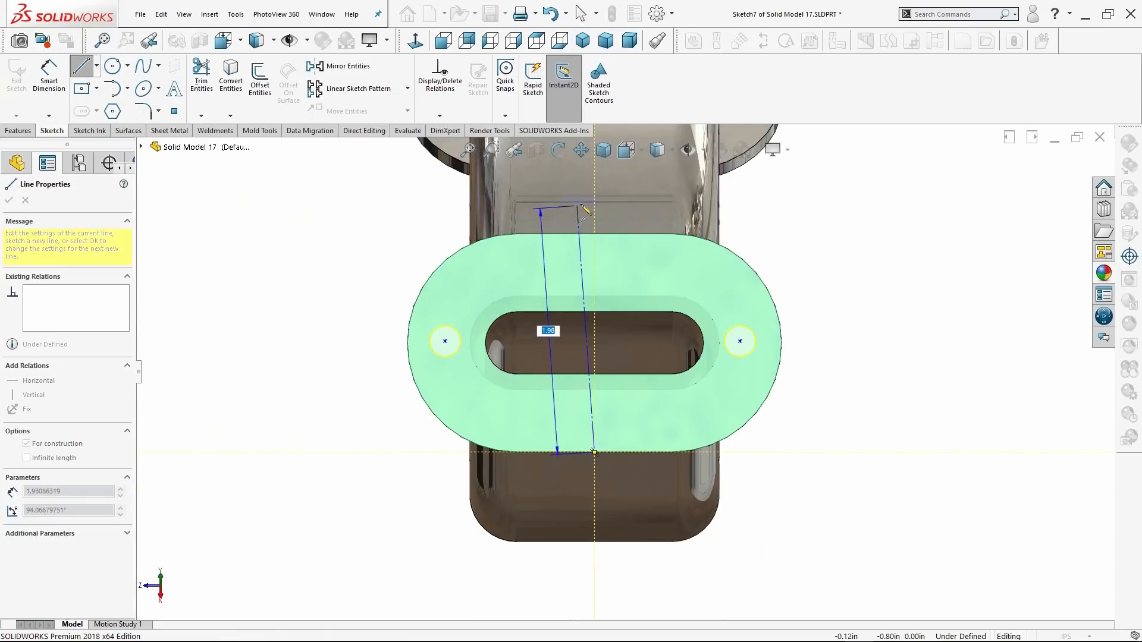
pyautogui.click(594, 176)
pyautogui.press('Escape')
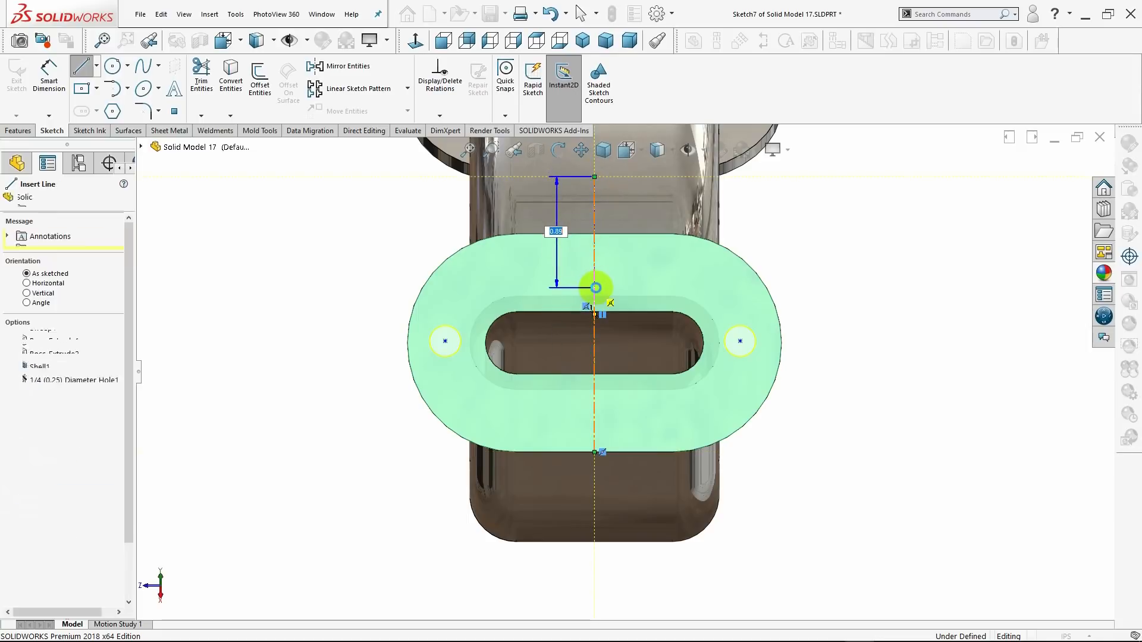
pyautogui.press('Escape')
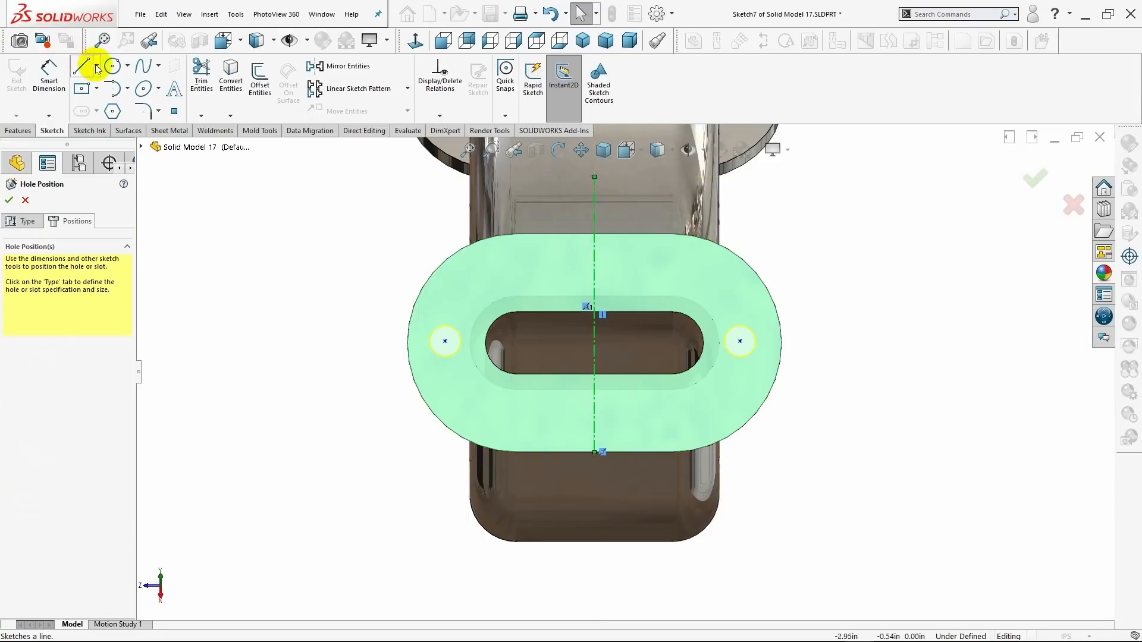
# Sketch a horizontal centerline about 3.24 in long from the middle of one rounded flange end to beyond the opposite end.
pyautogui.press('Return')
pyautogui.click(781, 343)
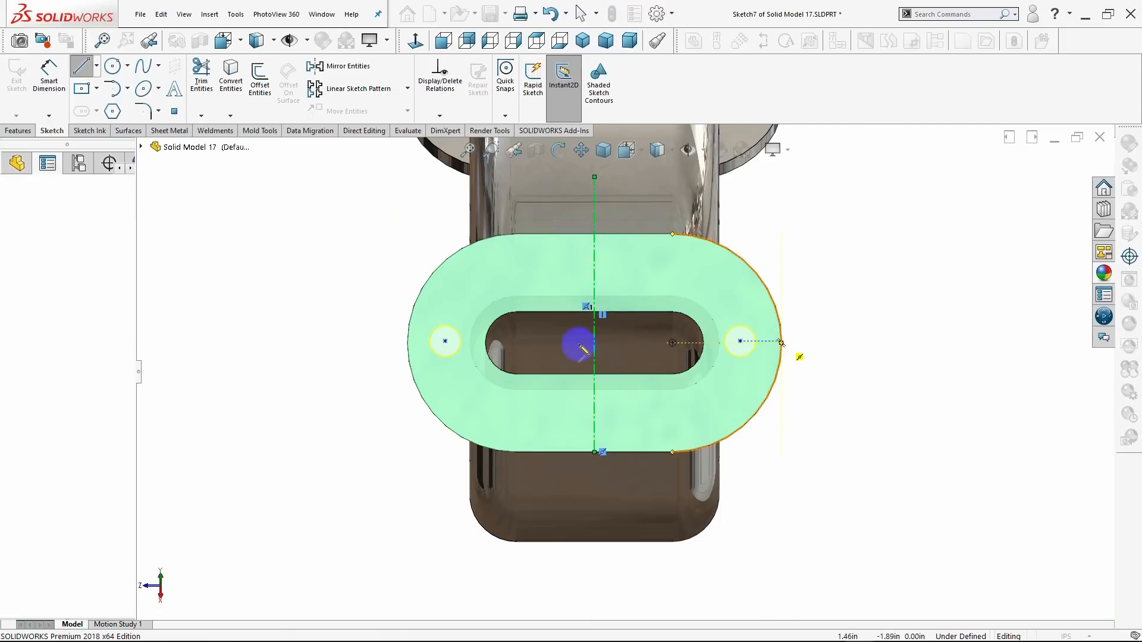
pyautogui.click(377, 343)
pyautogui.press('Escape')
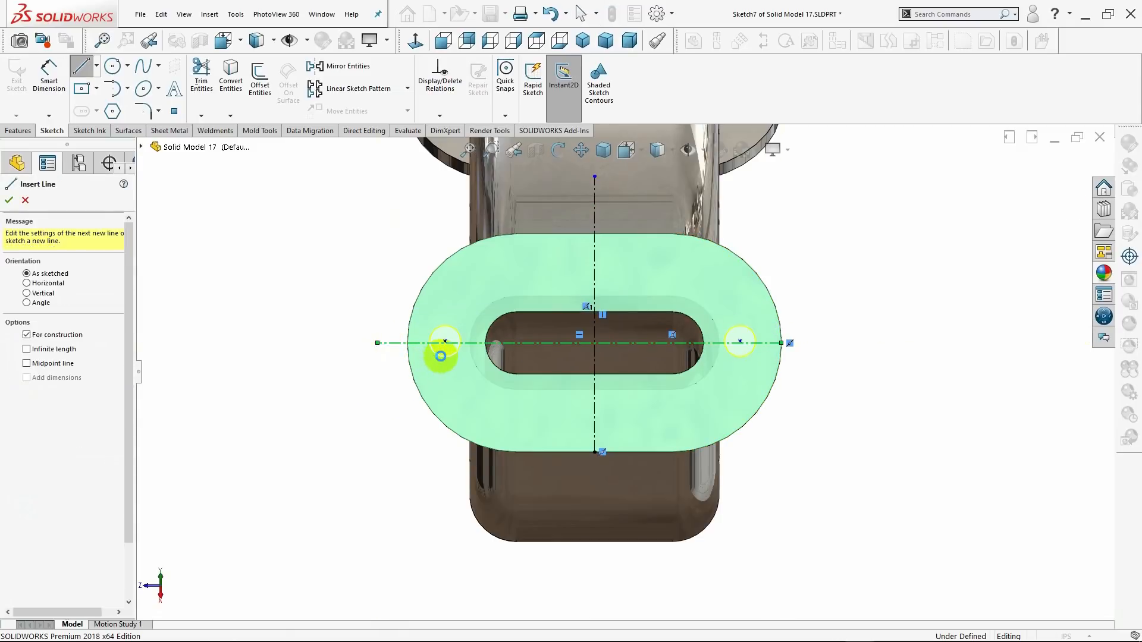
pyautogui.press('Escape')
# Dimension the first hole point of the upper flange from the vertical centerline and set the distance to 1.25 in.
pyautogui.scroll(-4, 718, 359)
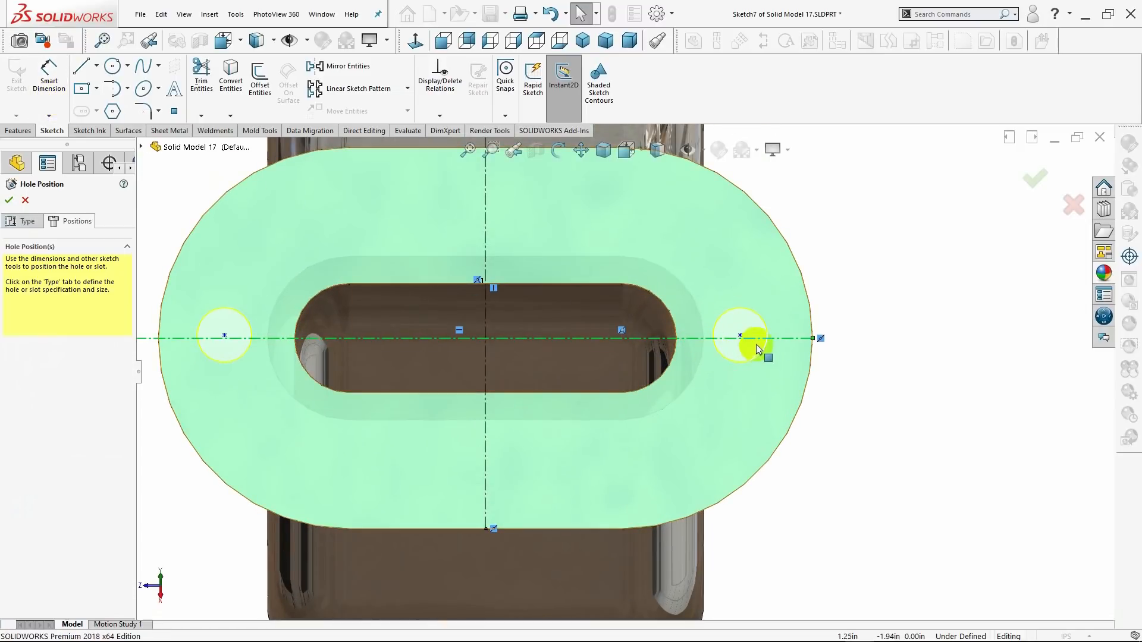
pyautogui.click(740, 336)
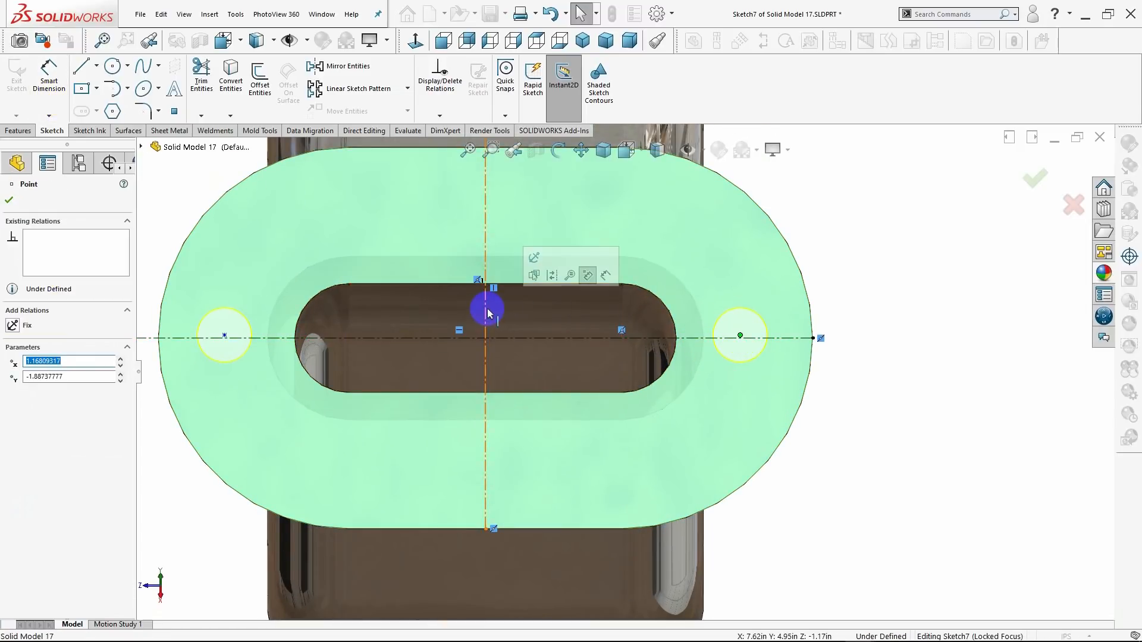
pyautogui.click(46, 75)
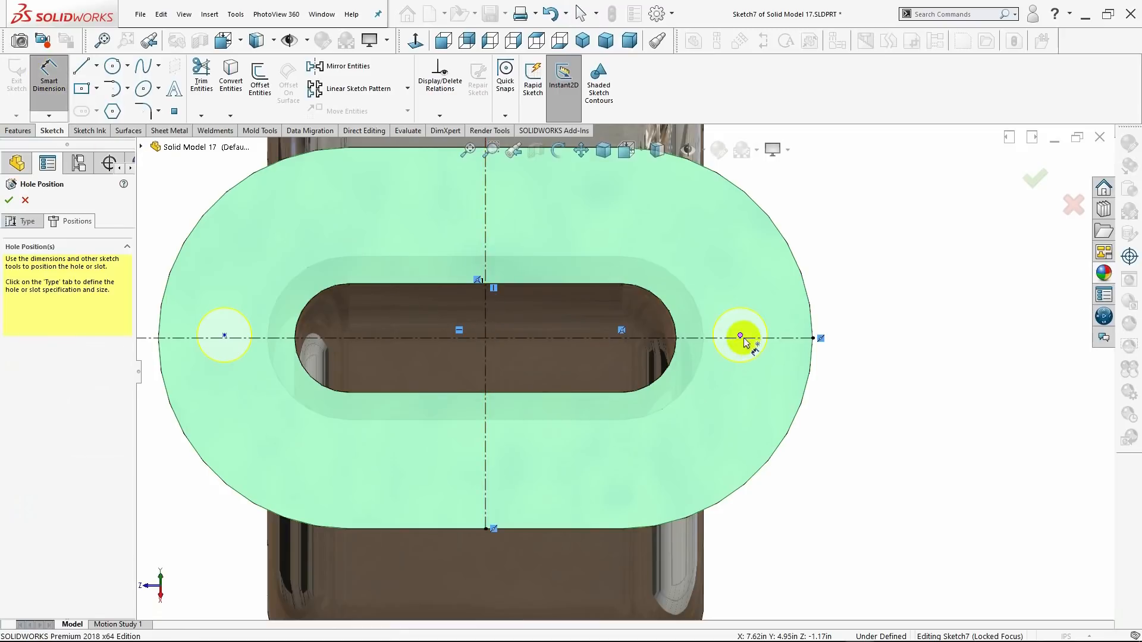
pyautogui.click(486, 314)
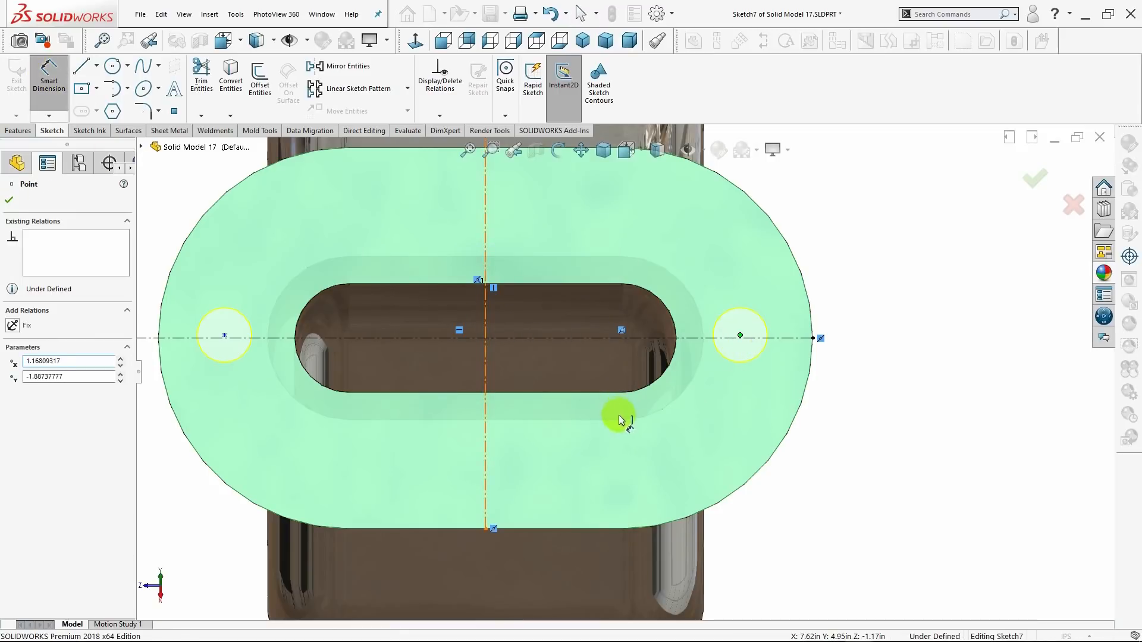
pyautogui.scroll(1, 629, 466)
pyautogui.click(615, 557)
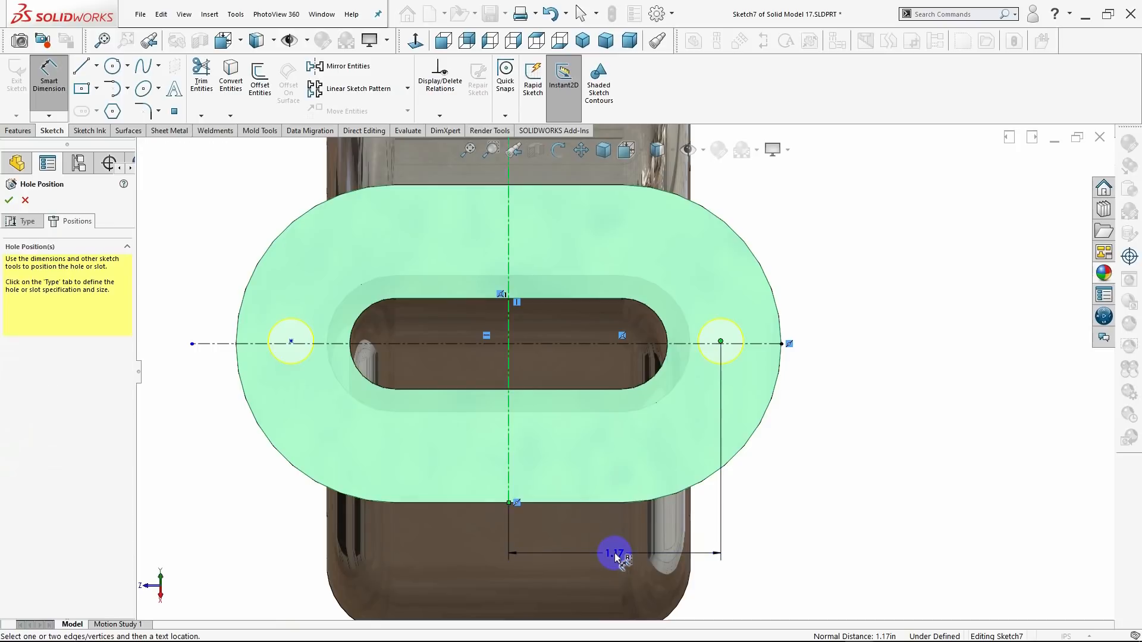
pyautogui.click(613, 555)
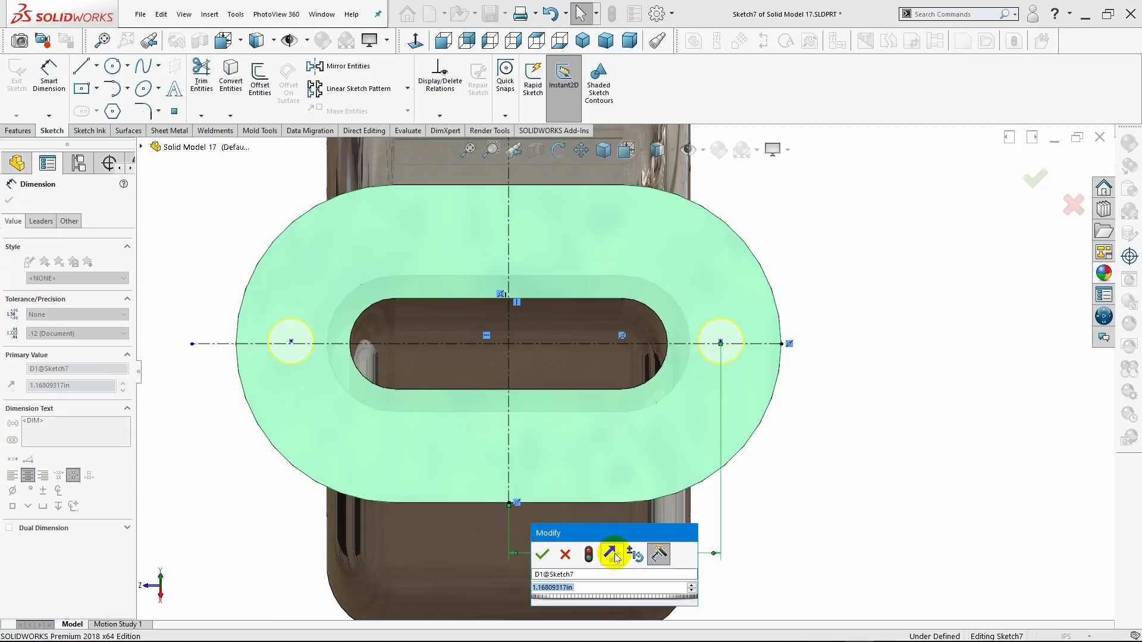
pyautogui.write('1.25')
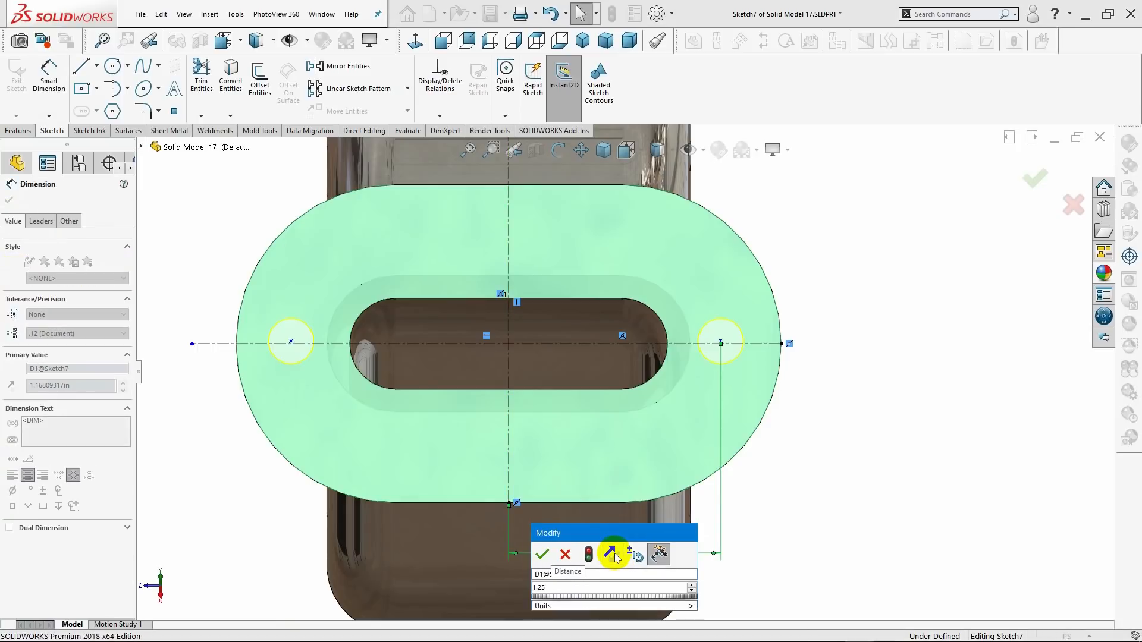
pyautogui.press('Return')
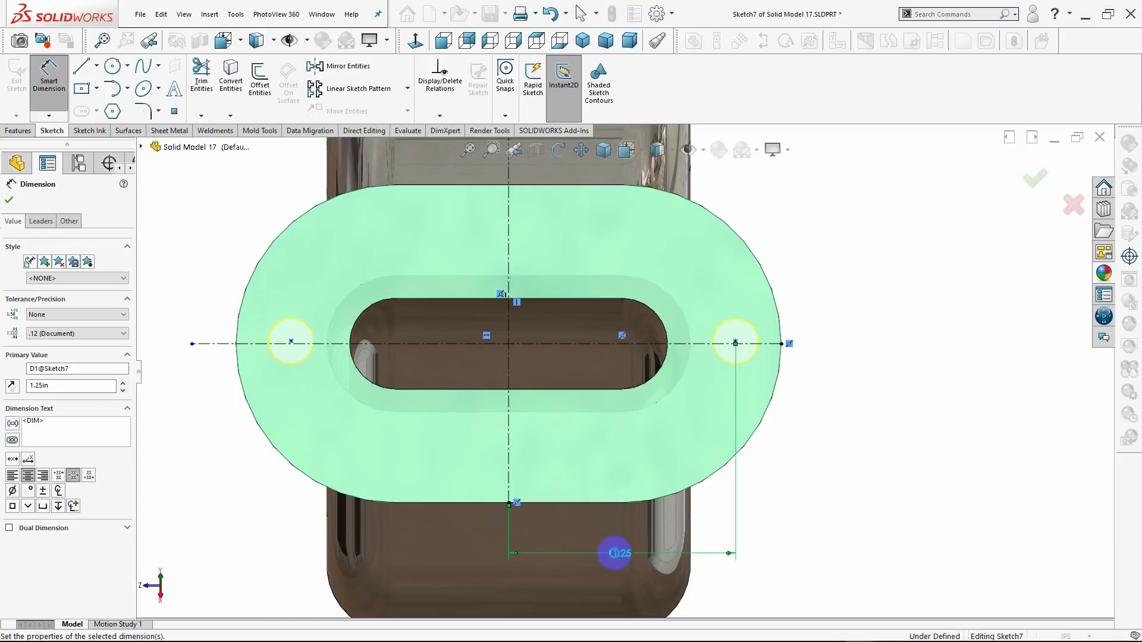
# Dimension the second hole point on the opposite side from the vertical centerline and set the distance to 1.25 in.
pyautogui.click(290, 342)
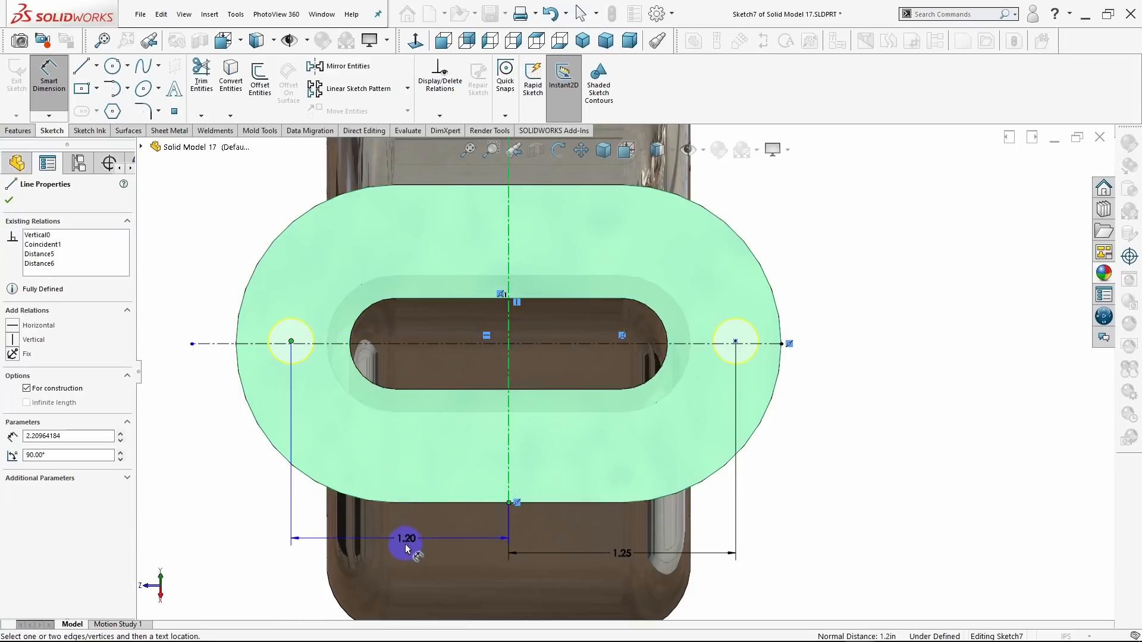
pyautogui.click(406, 559)
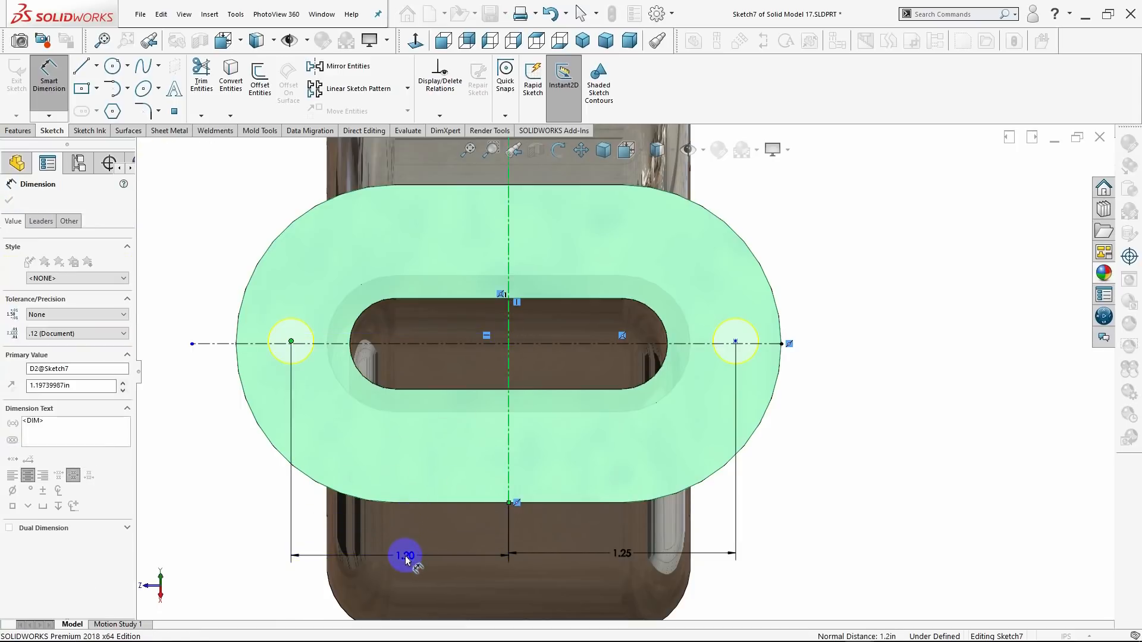
pyautogui.write('1.25')
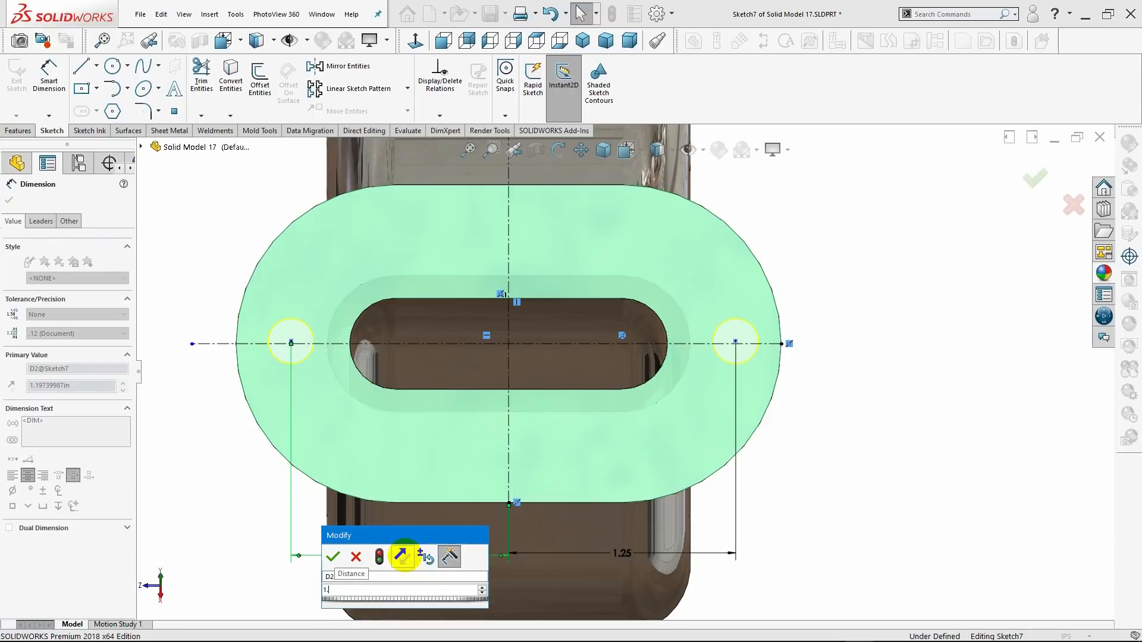
pyautogui.press('Return')
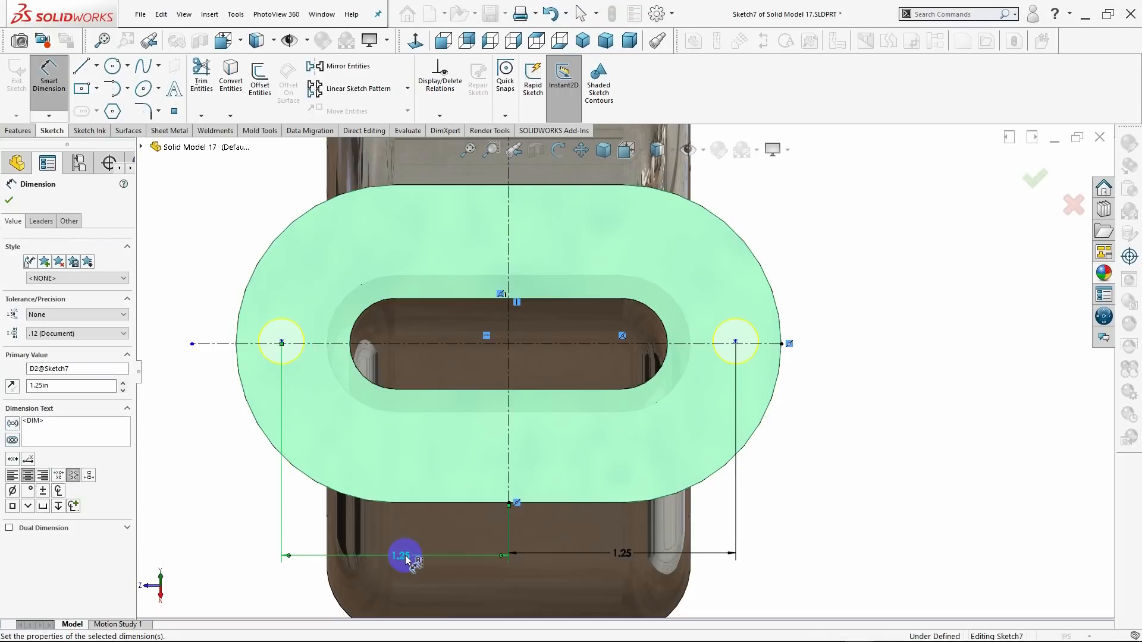
pyautogui.click(9, 201)
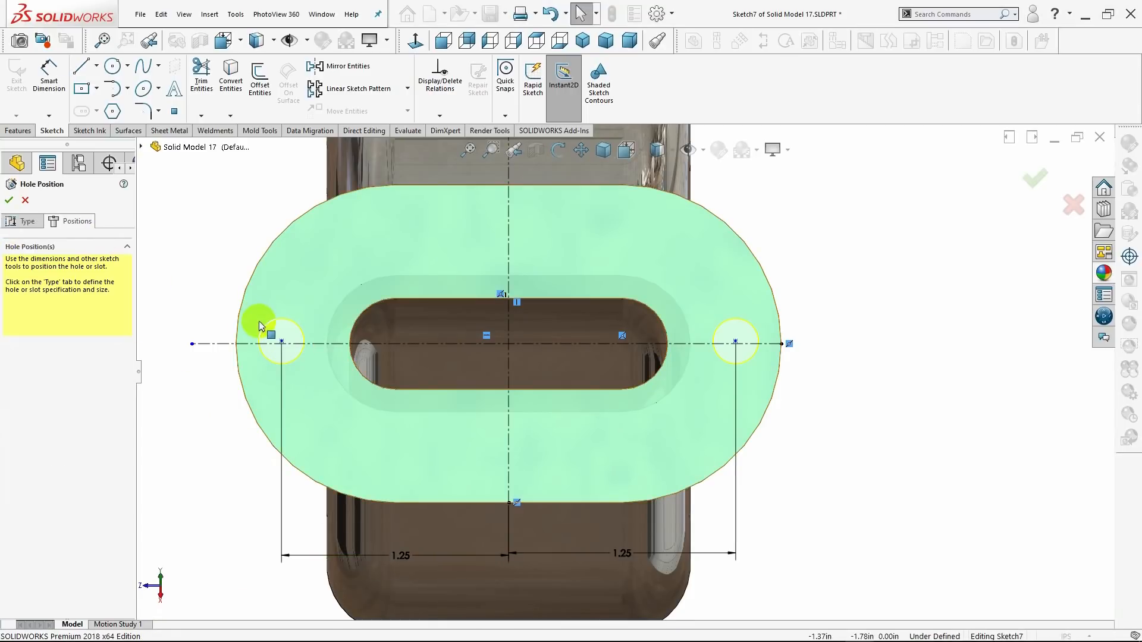
# Add a Coincident relation between the second hole point and the horizontal centerline.
pyautogui.click(282, 342)
pyautogui.click(304, 344)
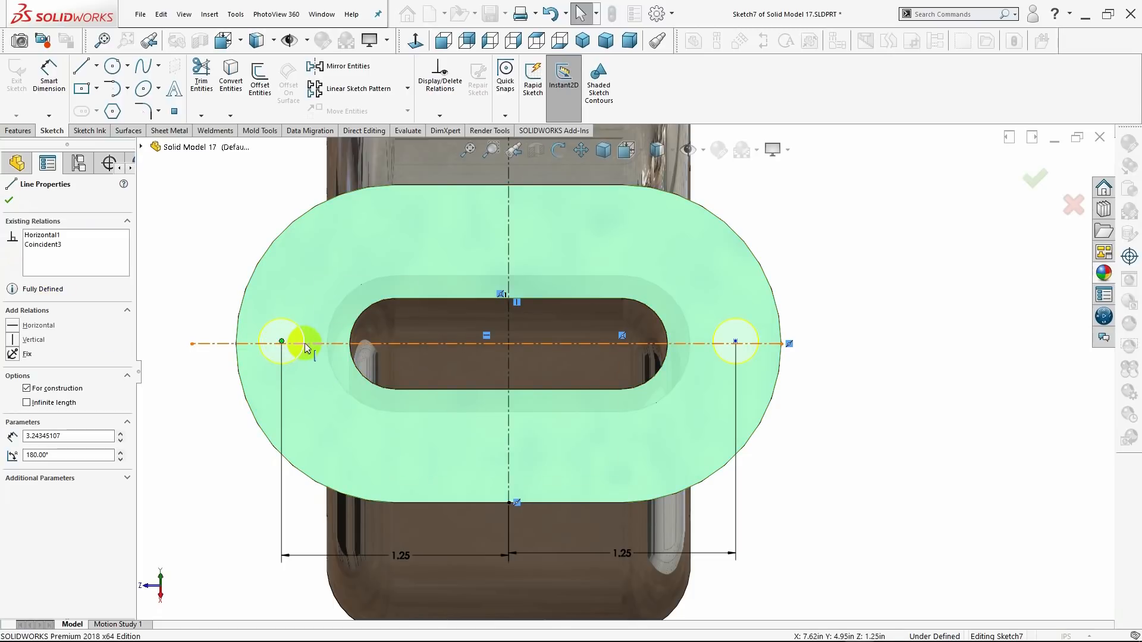
pyautogui.keyDown('ctrl'); pyautogui.click(282, 341); pyautogui.keyUp('ctrl')
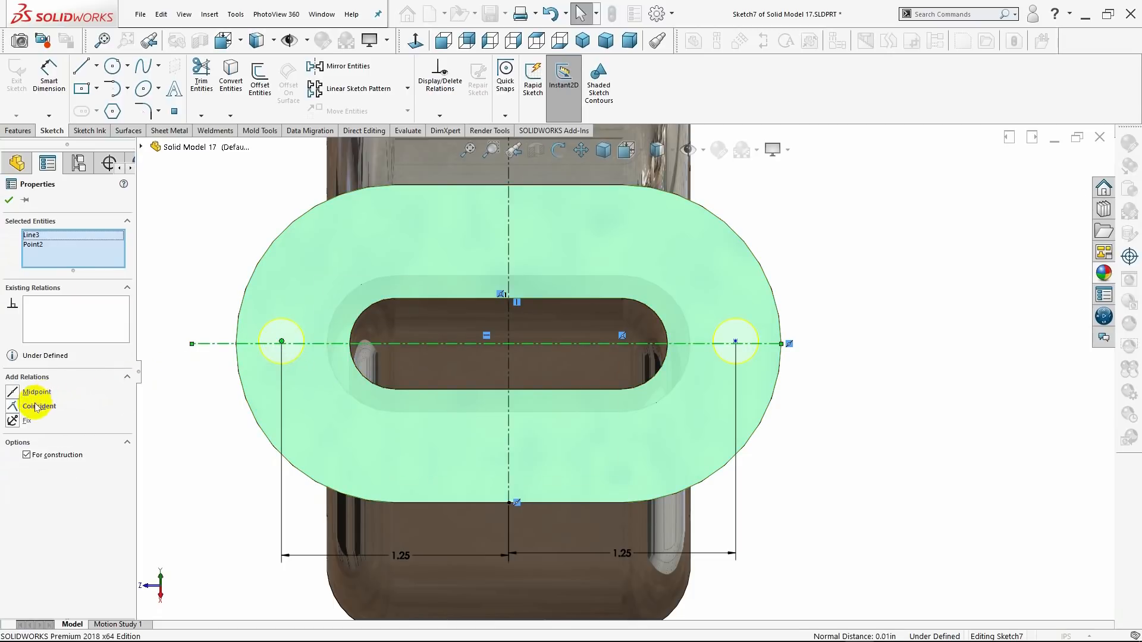
pyautogui.click(16, 409)
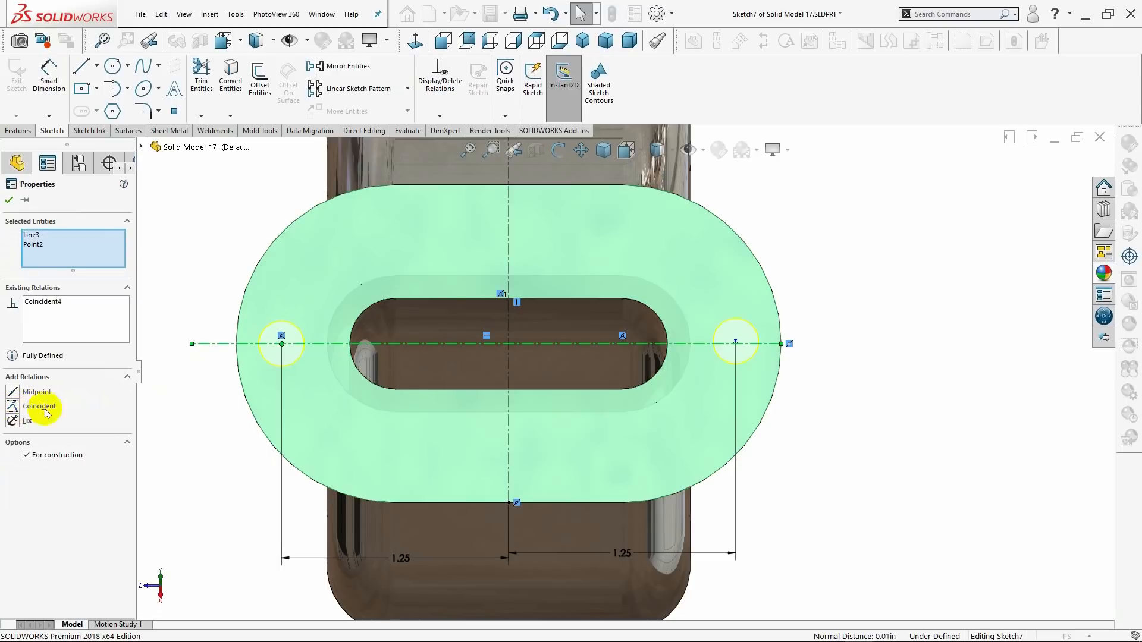
pyautogui.click(9, 201)
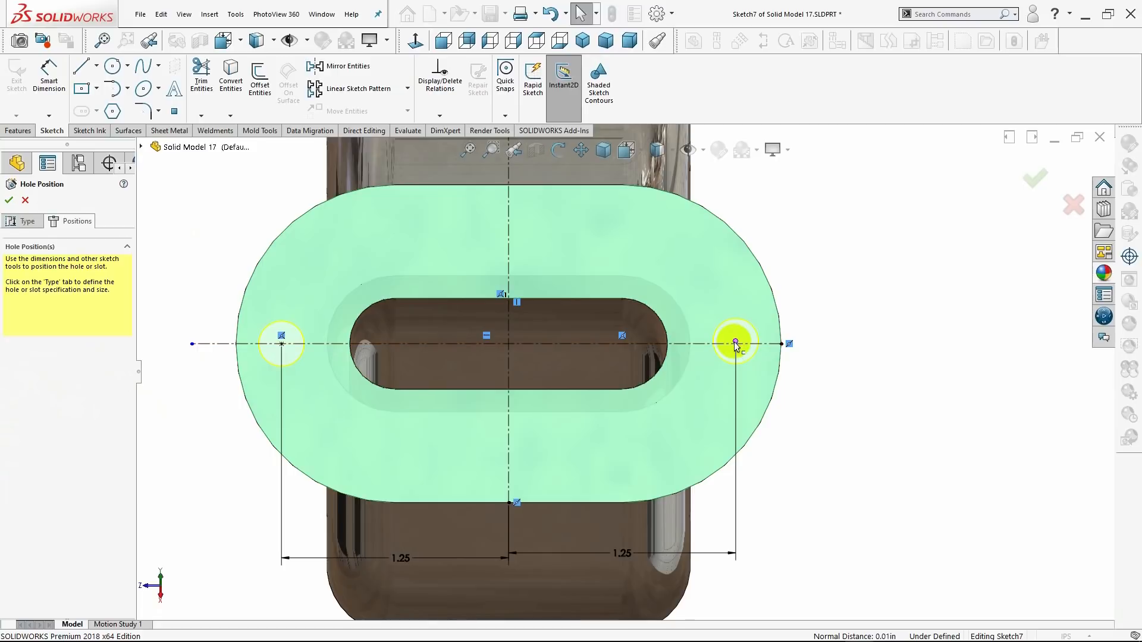
# Add a Coincident relation between the remaining hole point of the upper flange and the horizontal centerline.
pyautogui.click(699, 347)
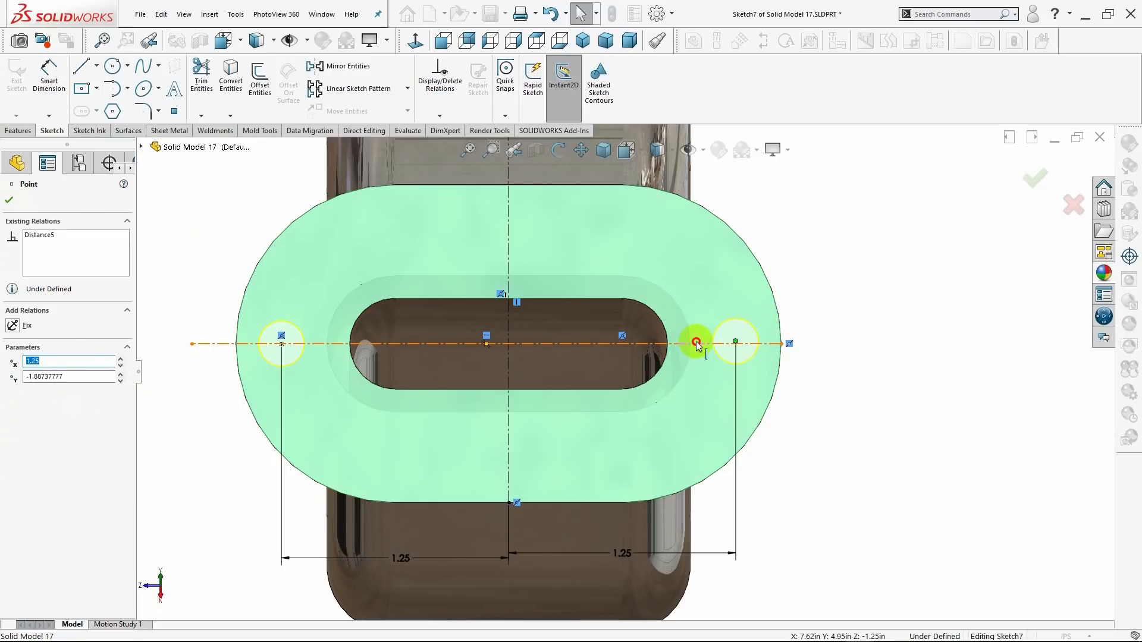
pyautogui.click(698, 347)
pyautogui.keyDown('ctrl'); pyautogui.click(626, 364); pyautogui.keyUp('ctrl')
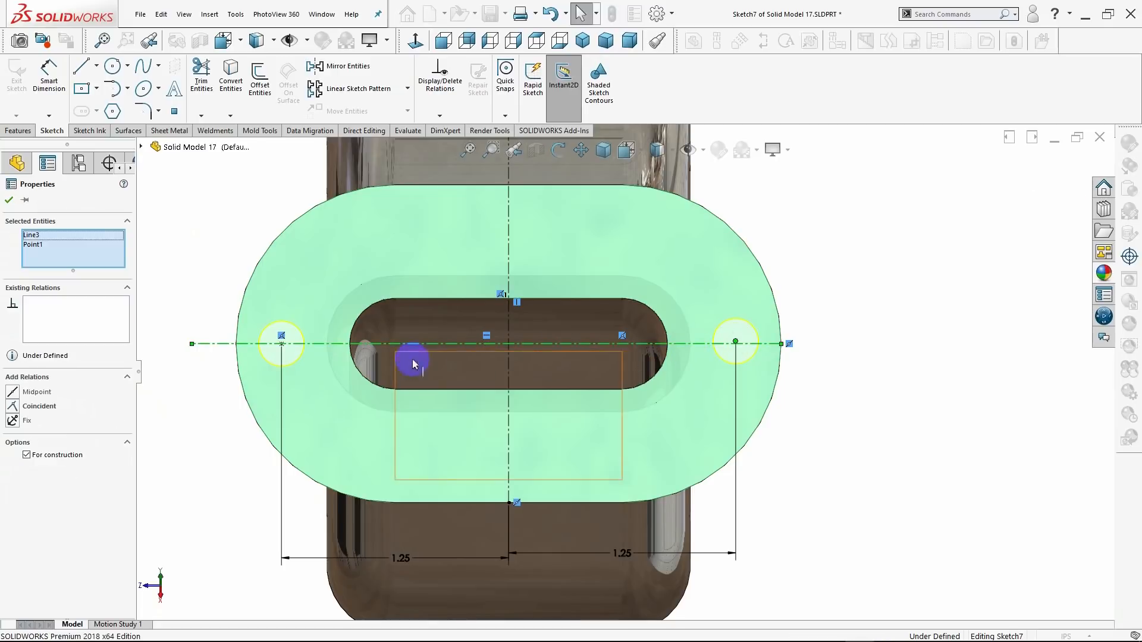
pyautogui.click(13, 406)
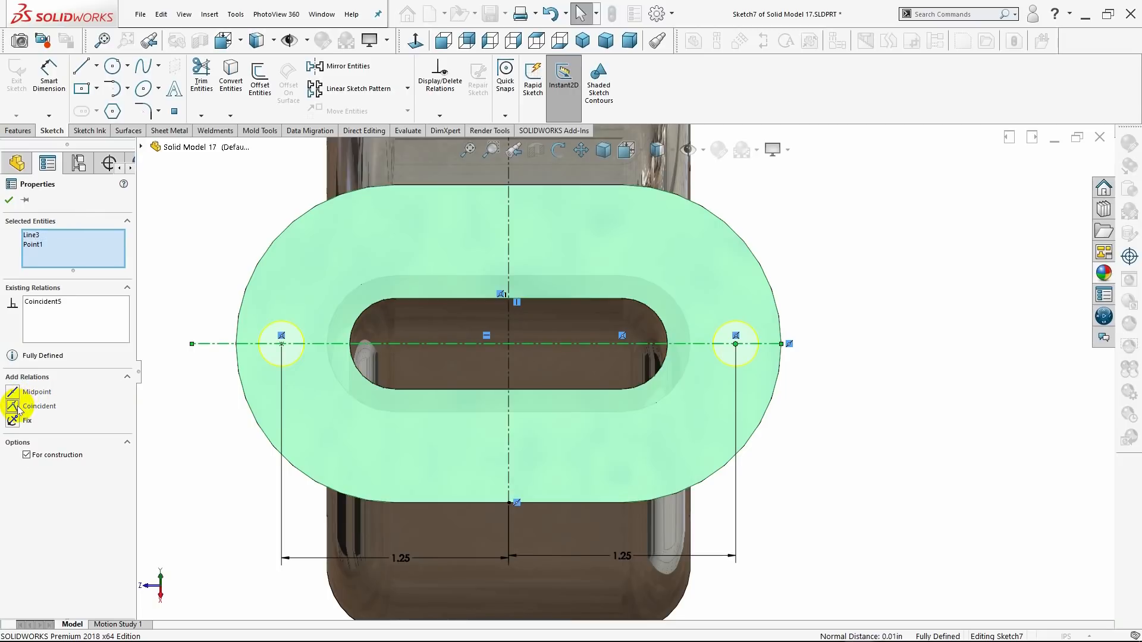
pyautogui.click(9, 201)
# Check the hole placement in the upper flange and finish the two 1/4 in Through All holes.
pyautogui.scroll(3, 183, 428)
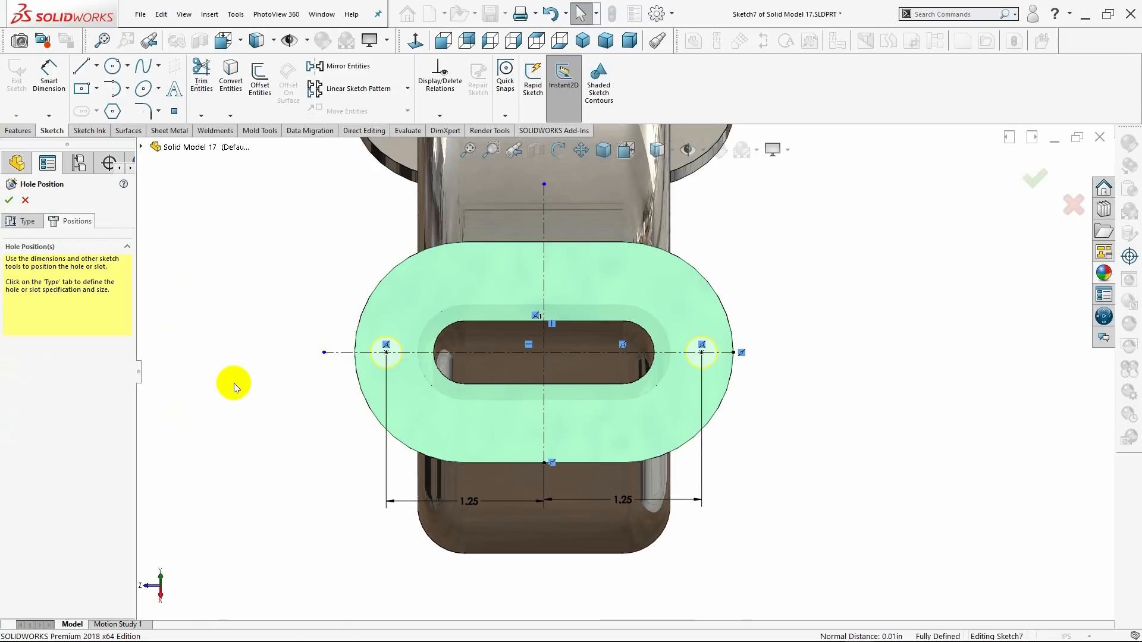
pyautogui.moveTo(233, 383); pyautogui.dragTo(312, 389, button='middle')
pyautogui.click(582, 42)
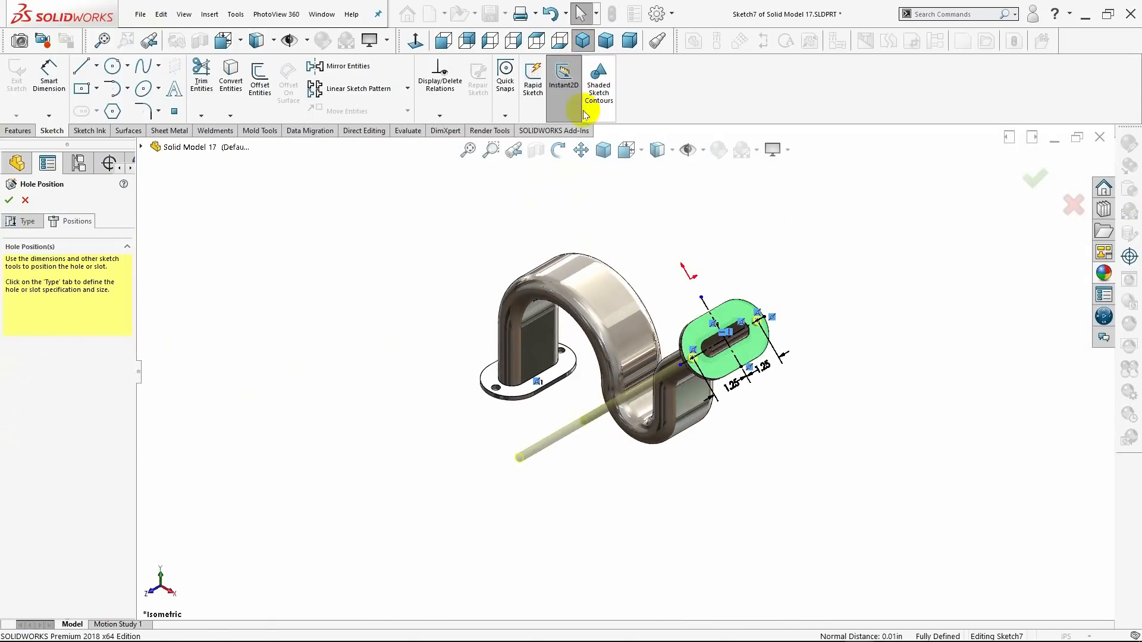
pyautogui.moveTo(452, 284); pyautogui.dragTo(455, 287, button='middle')
pyautogui.moveTo(493, 393); pyautogui.dragTo(459, 377)
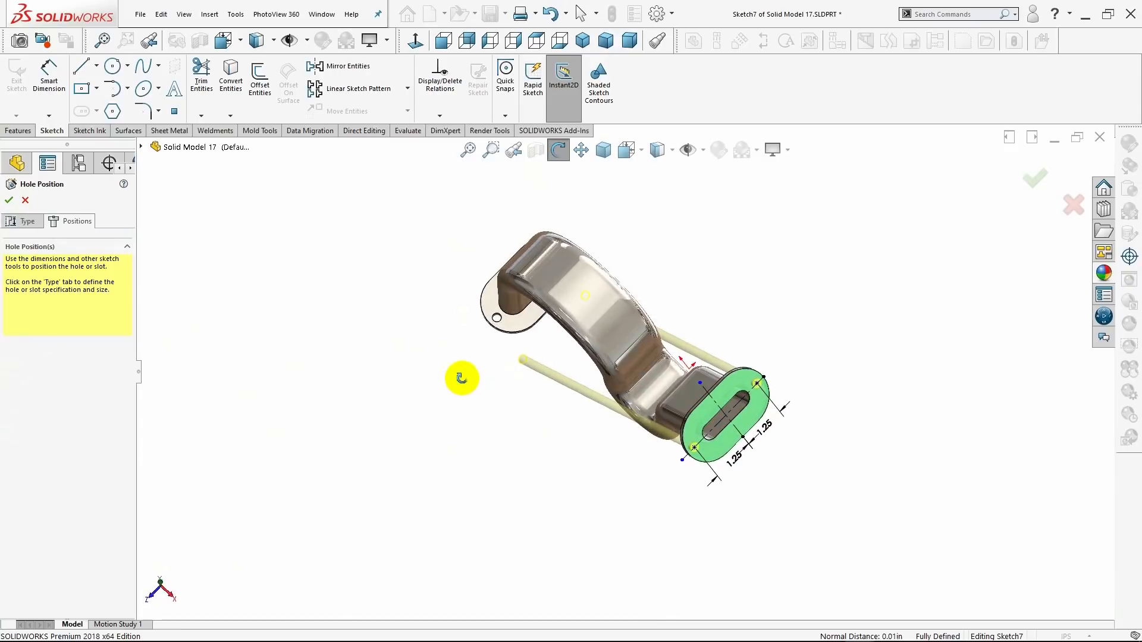
pyautogui.press('Escape')
pyautogui.click(590, 44)
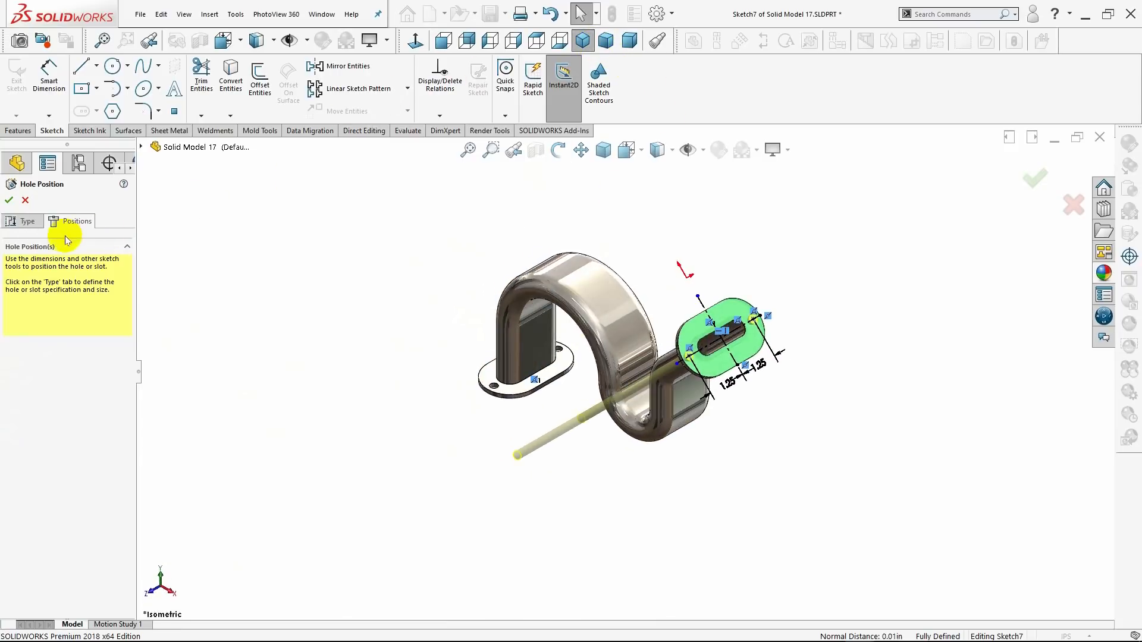
pyautogui.click(30, 225)
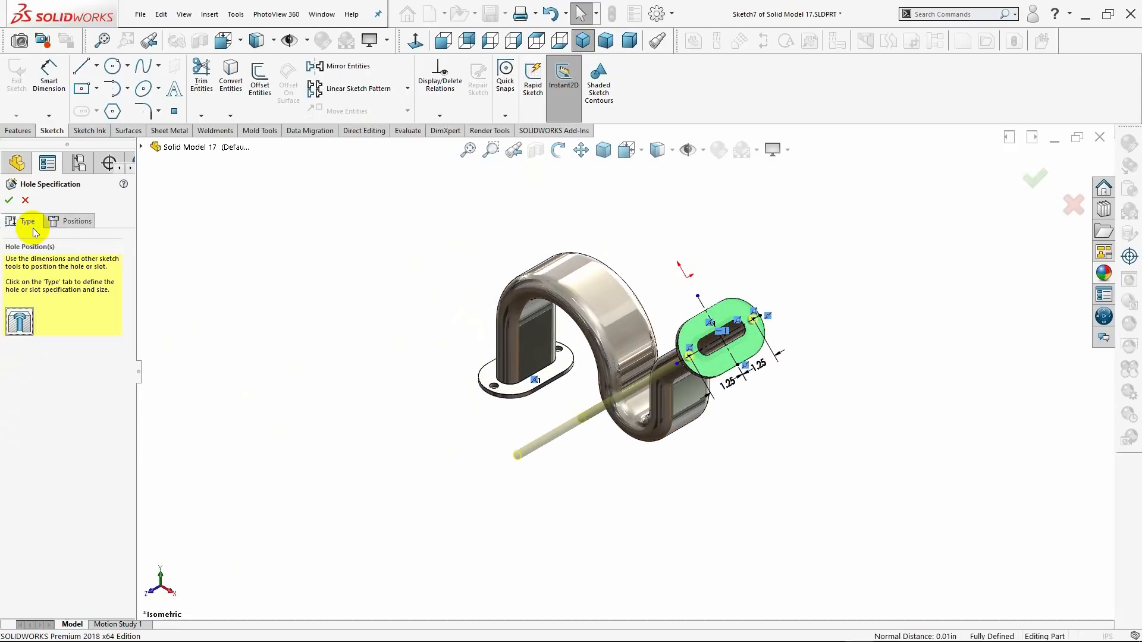
pyautogui.click(9, 200)
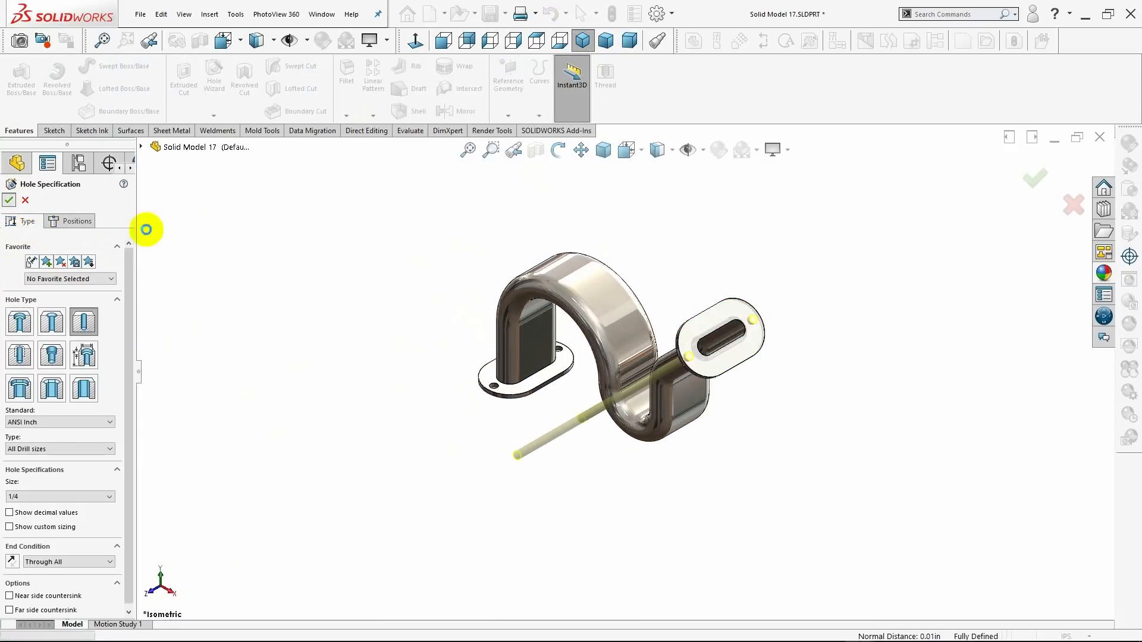
pyautogui.click(258, 250)
# Fillet the body-to-flange joint edge and the outer rim edge facing the body on both flanges with a 0.10 in radius.
pyautogui.moveTo(349, 346); pyautogui.dragTo(384, 306, button='middle')
pyautogui.click(584, 44)
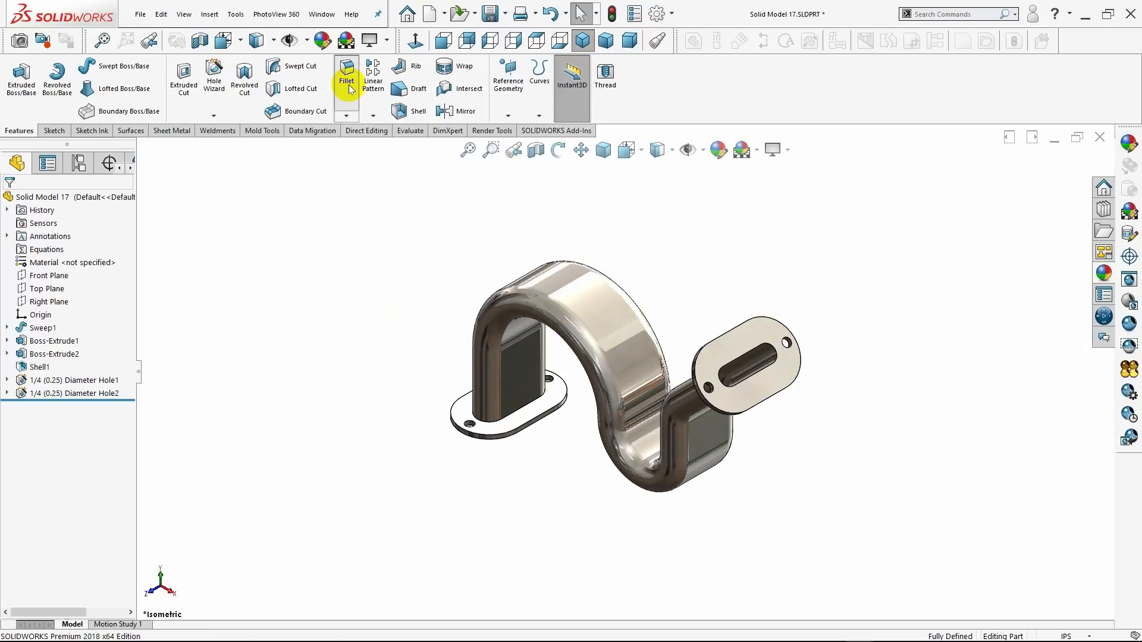
pyautogui.click(531, 409)
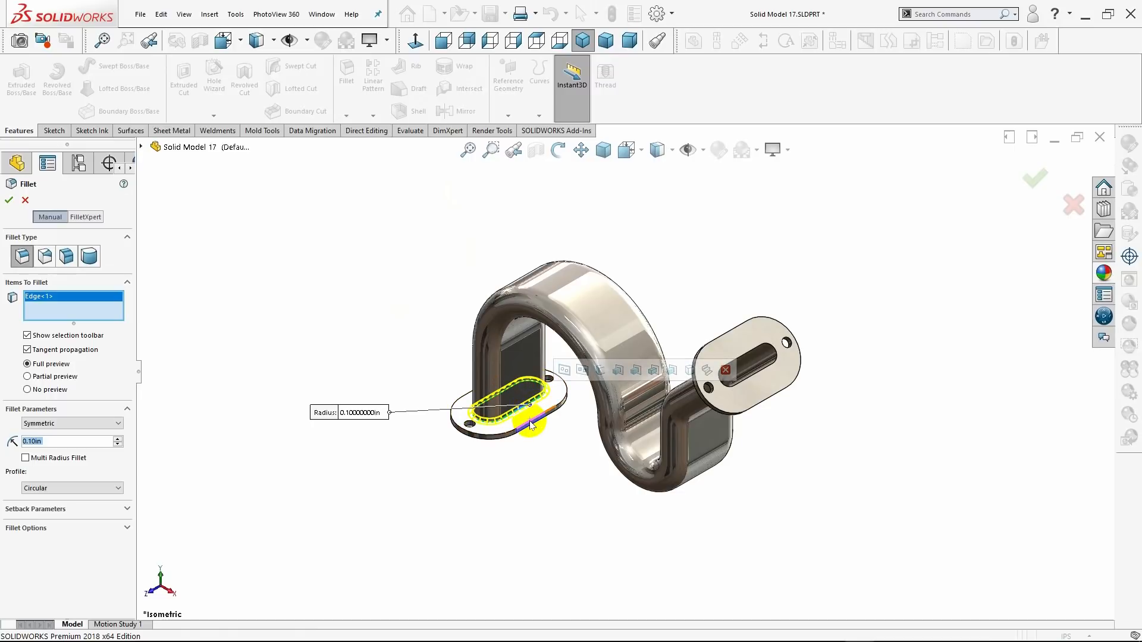
pyautogui.click(531, 423)
pyautogui.scroll(-4, 535, 434)
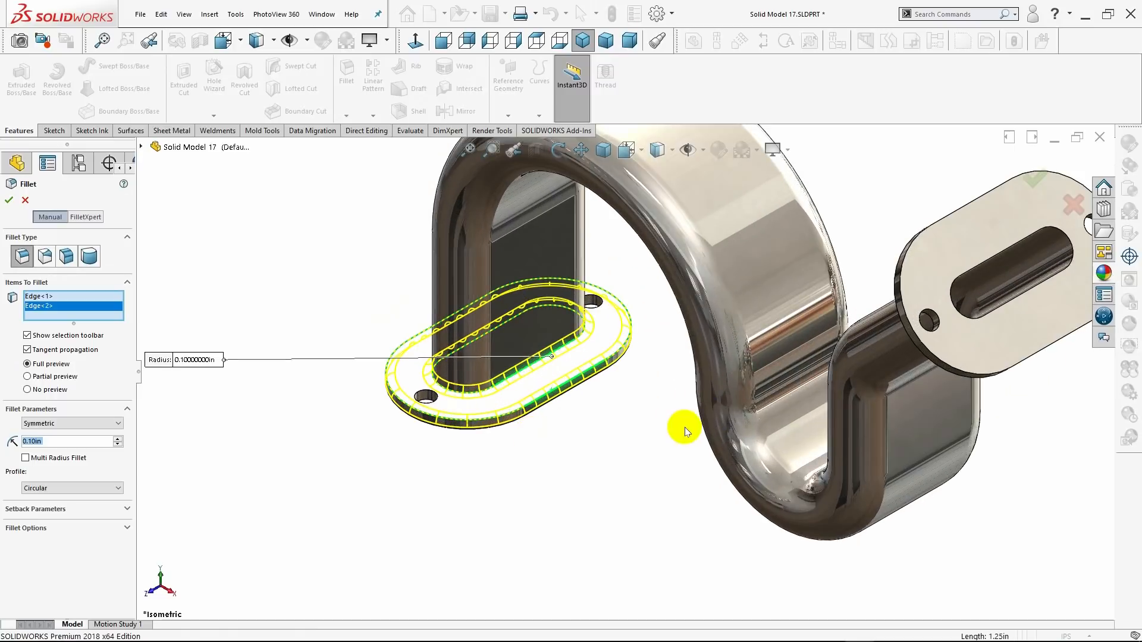
pyautogui.moveTo(914, 315); pyautogui.dragTo(983, 287, button='middle')
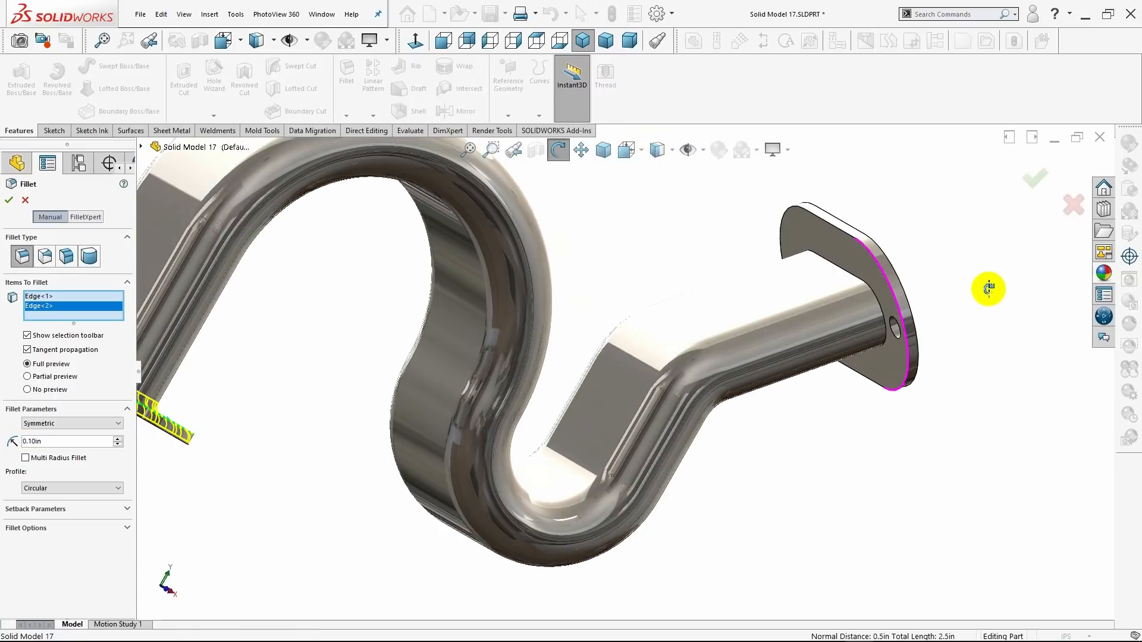
pyautogui.click(872, 296)
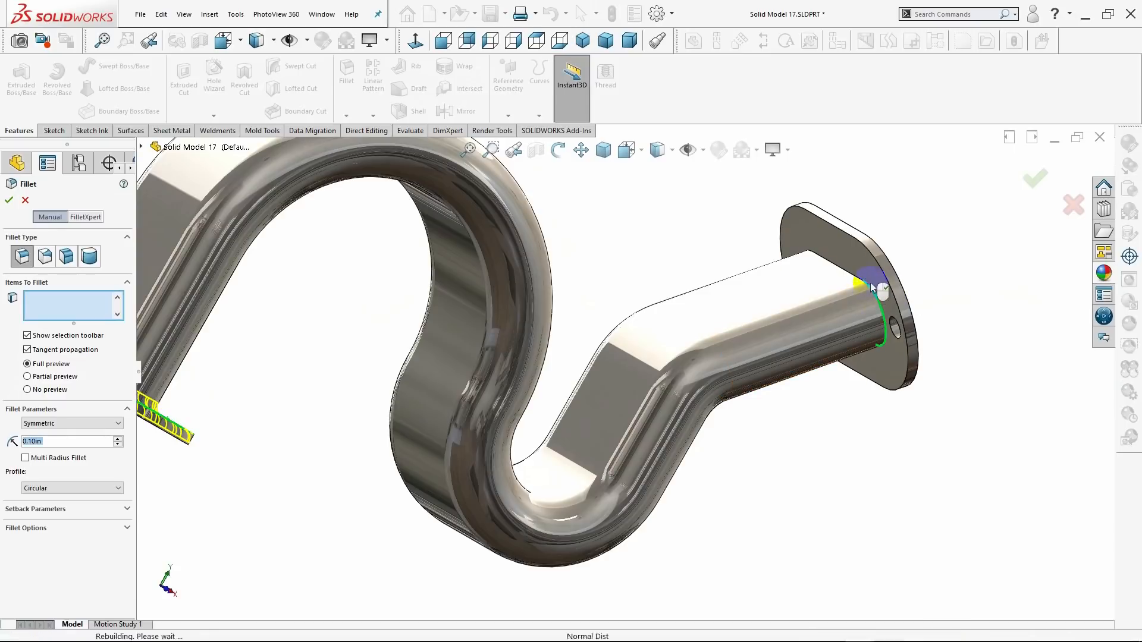
pyautogui.click(864, 250)
pyautogui.moveTo(904, 412); pyautogui.dragTo(397, 436, button='middle')
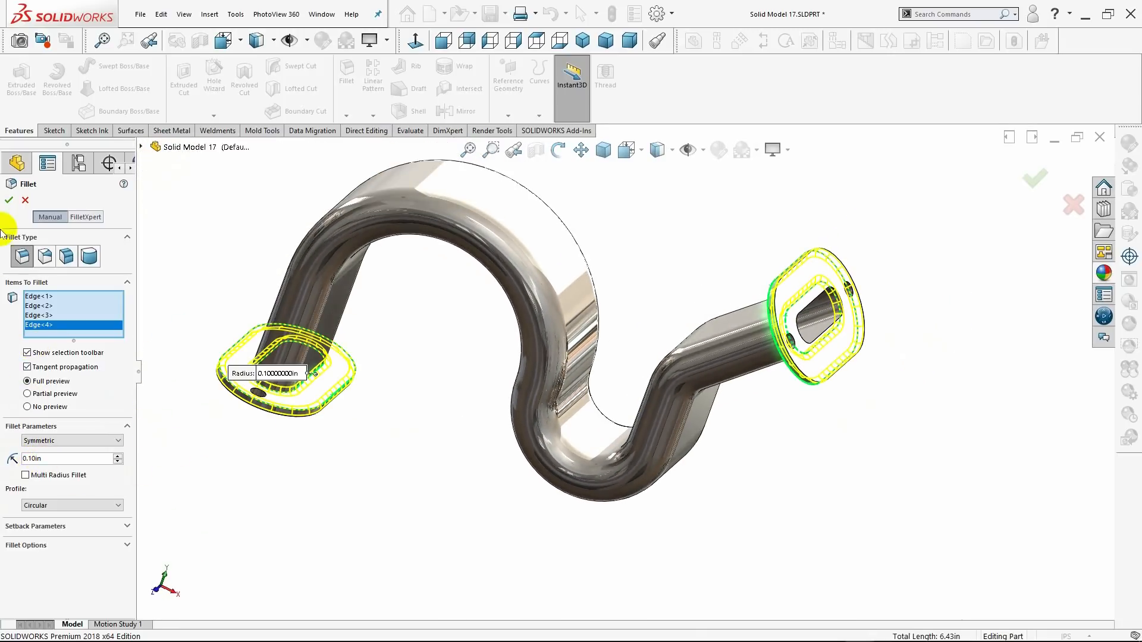
pyautogui.press('Return')
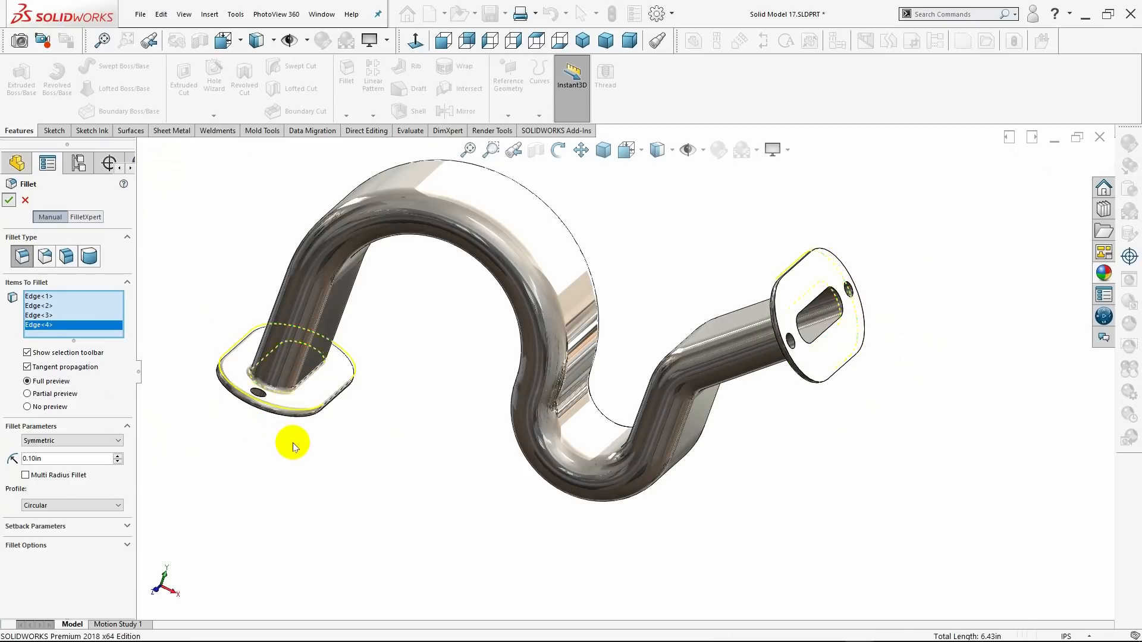
# Fillet the inner slot opening edges on the end faces of both flanges with a 0.10 in radius.
pyautogui.moveTo(392, 467); pyautogui.dragTo(480, 405, button='middle')
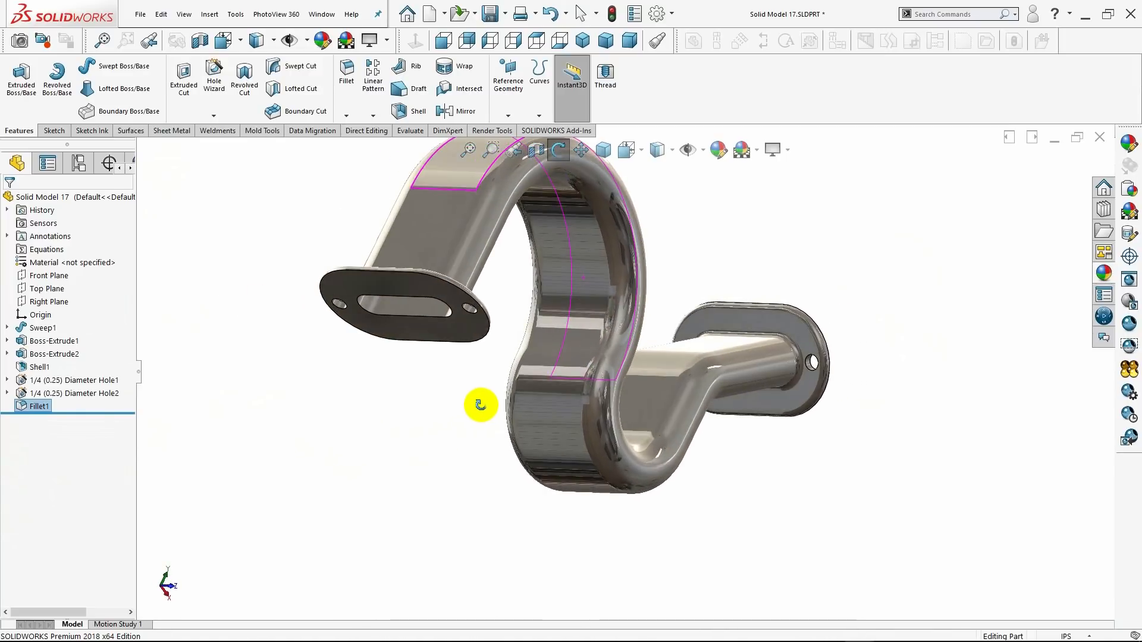
pyautogui.click(346, 71)
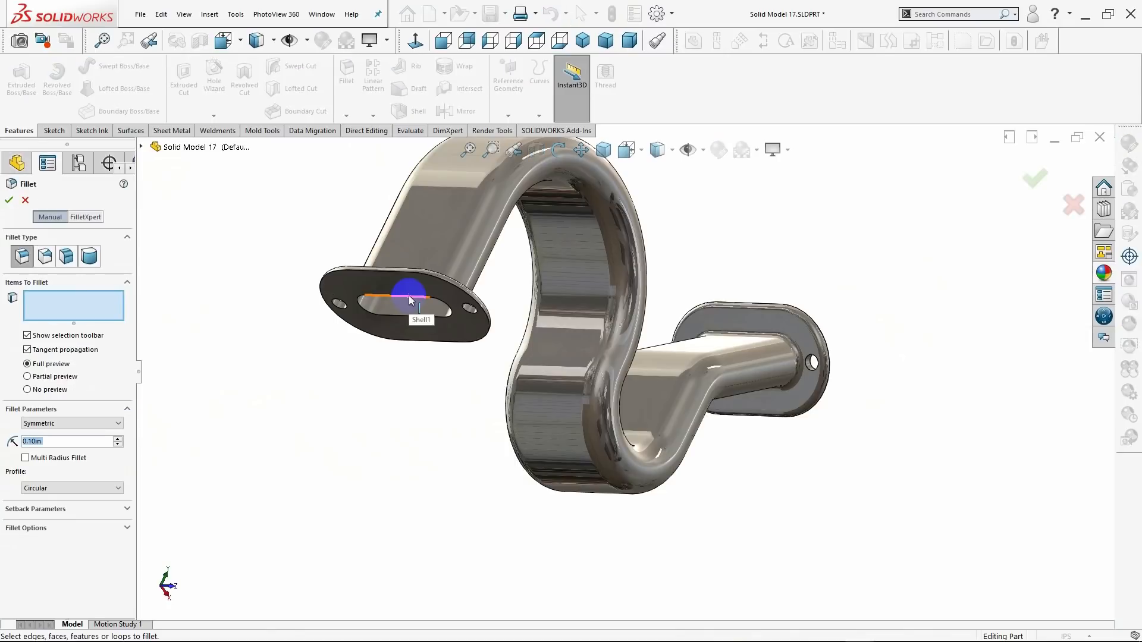
pyautogui.click(408, 302)
pyautogui.moveTo(489, 349); pyautogui.dragTo(756, 378, button='middle')
pyautogui.click(816, 350)
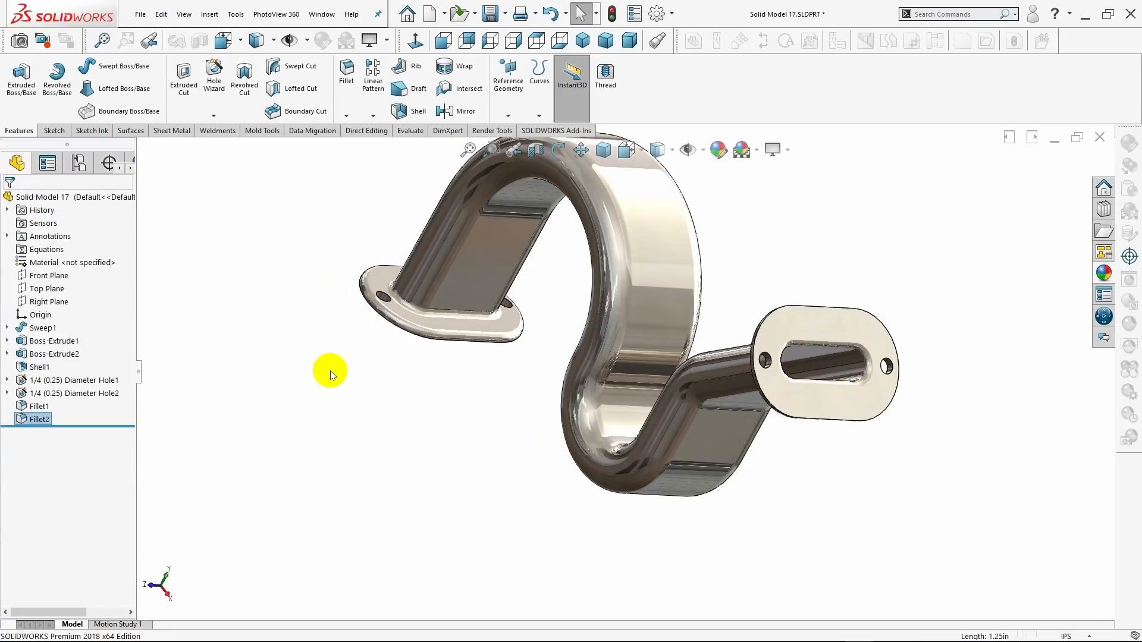
# Start a 0.05 in fillet on one lower-flange hole's body-side edge and on both upper-flange holes' edges on the end face.
pyautogui.moveTo(332, 372); pyautogui.dragTo(453, 372, button='middle')
pyautogui.moveTo(423, 444); pyautogui.dragTo(244, 423, button='middle')
pyautogui.scroll(2, 244, 421)
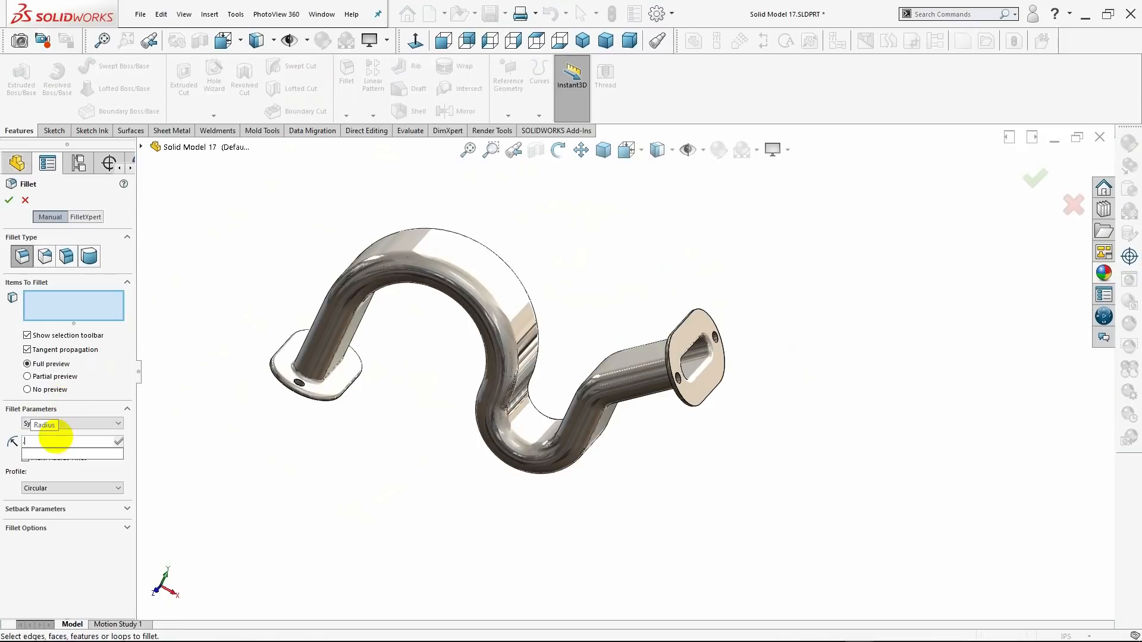
pyautogui.write('.05')
pyautogui.press('Return')
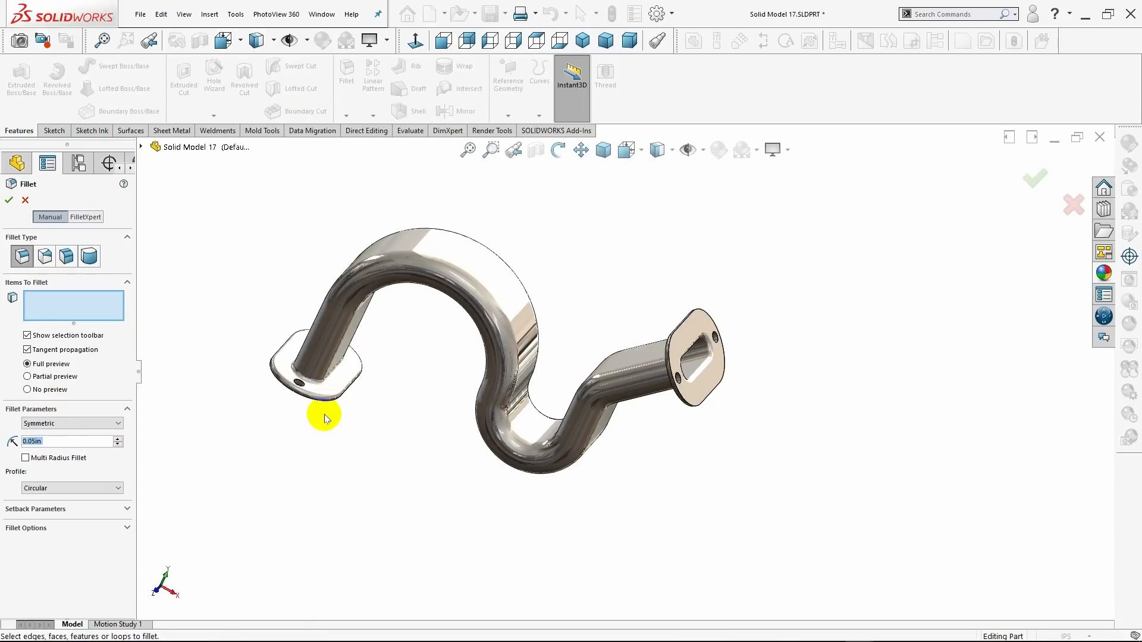
pyautogui.scroll(-2, 323, 414)
pyautogui.moveTo(332, 377)
pyautogui.mouseDown(button='middle')
pyautogui.moveTo(320, 402)
pyautogui.moveTo(316, 388)
pyautogui.mouseUp(button='middle')
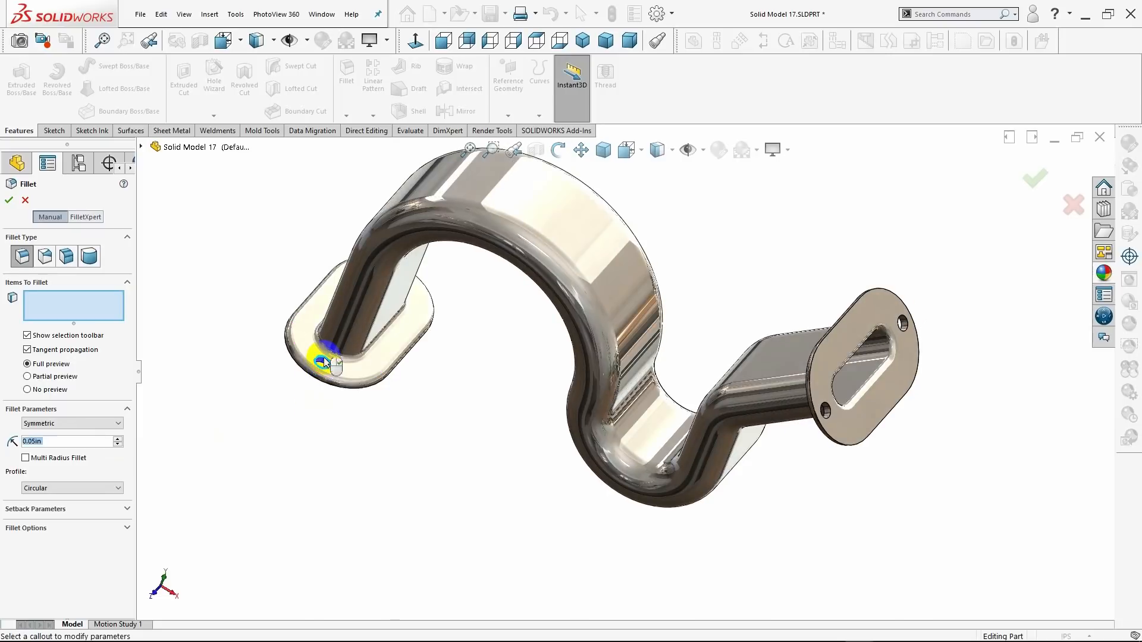
pyautogui.click(321, 361)
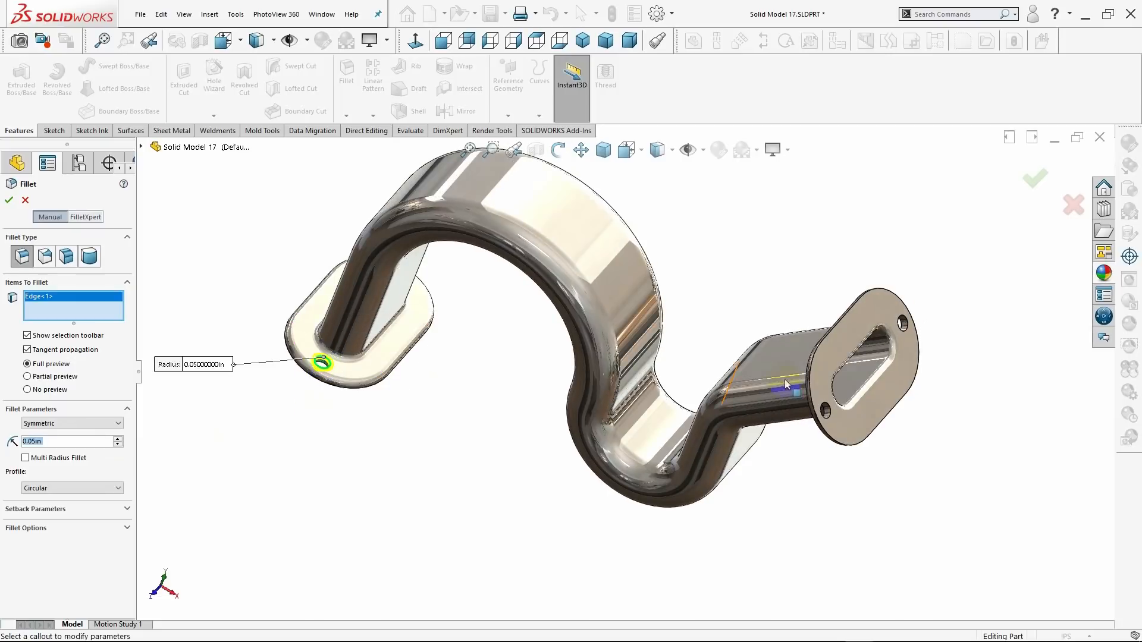
pyautogui.click(832, 418)
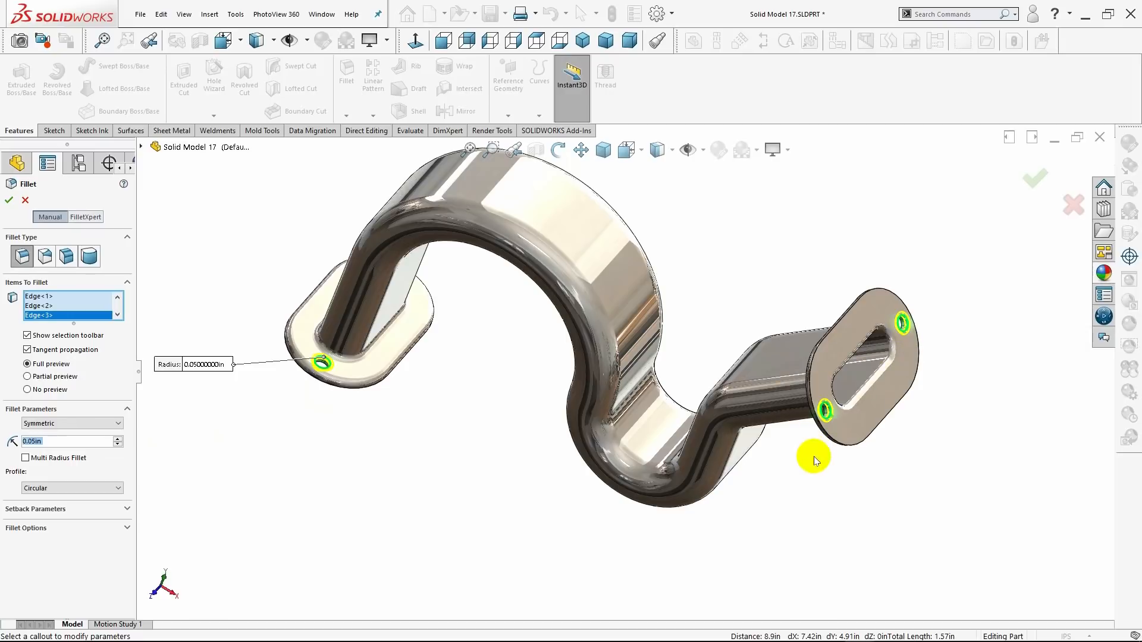
# Add the body-side edges of both upper-flange holes to the 0.05 in fillet.
pyautogui.moveTo(814, 461); pyautogui.dragTo(910, 403, button='middle')
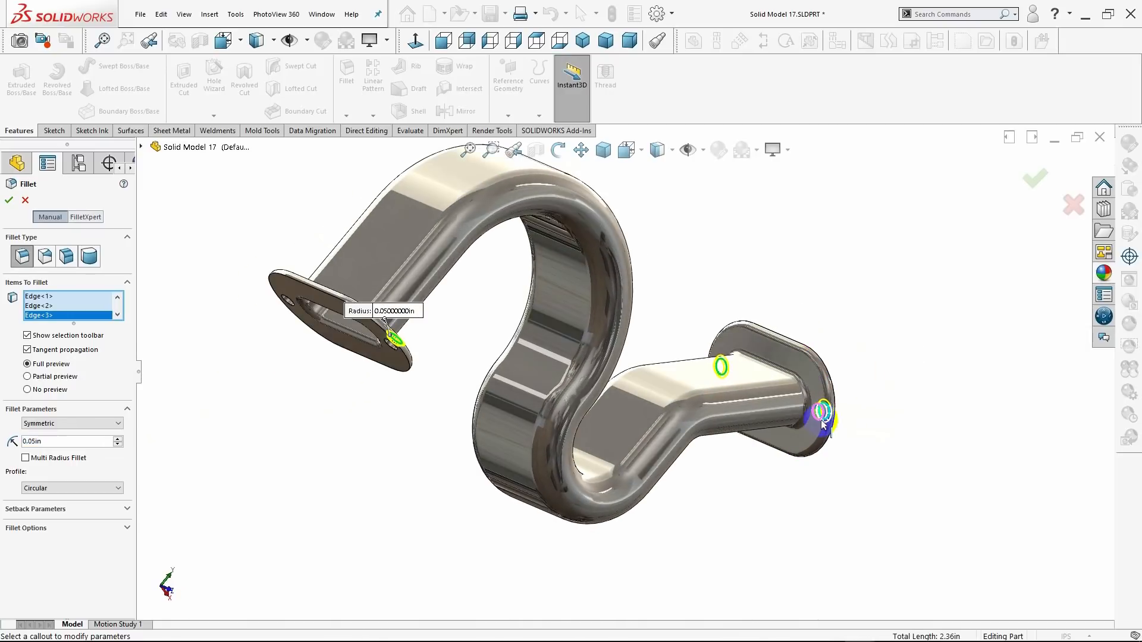
pyautogui.click(818, 422)
pyautogui.moveTo(805, 306); pyautogui.dragTo(725, 343, button='middle')
pyautogui.scroll(-4, 715, 342)
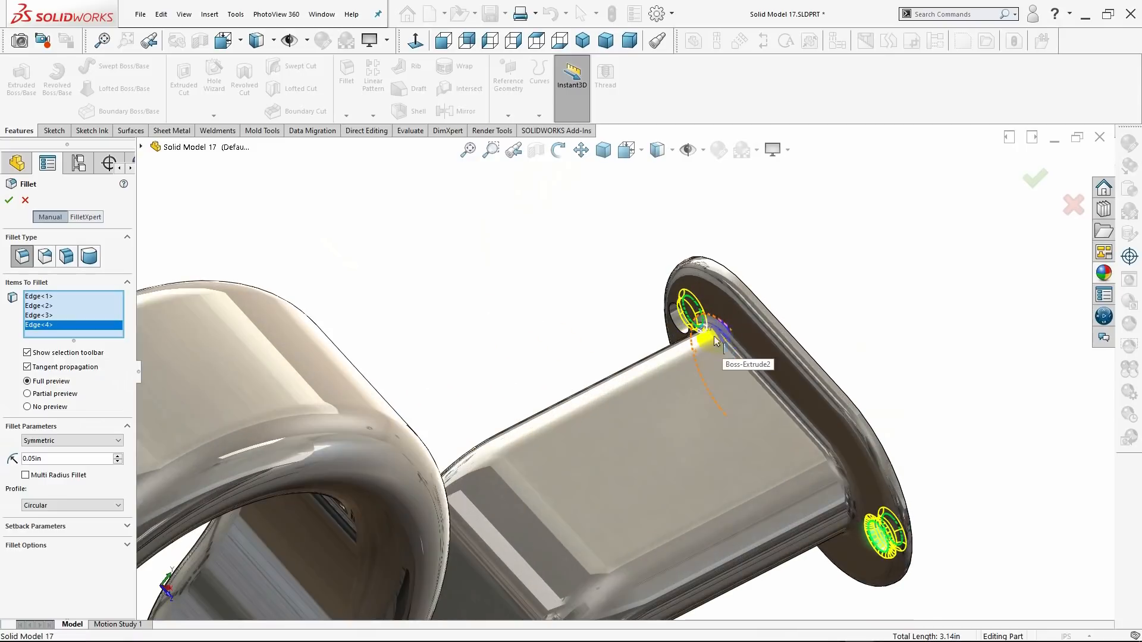
pyautogui.click(678, 341)
pyautogui.scroll(5, 598, 357)
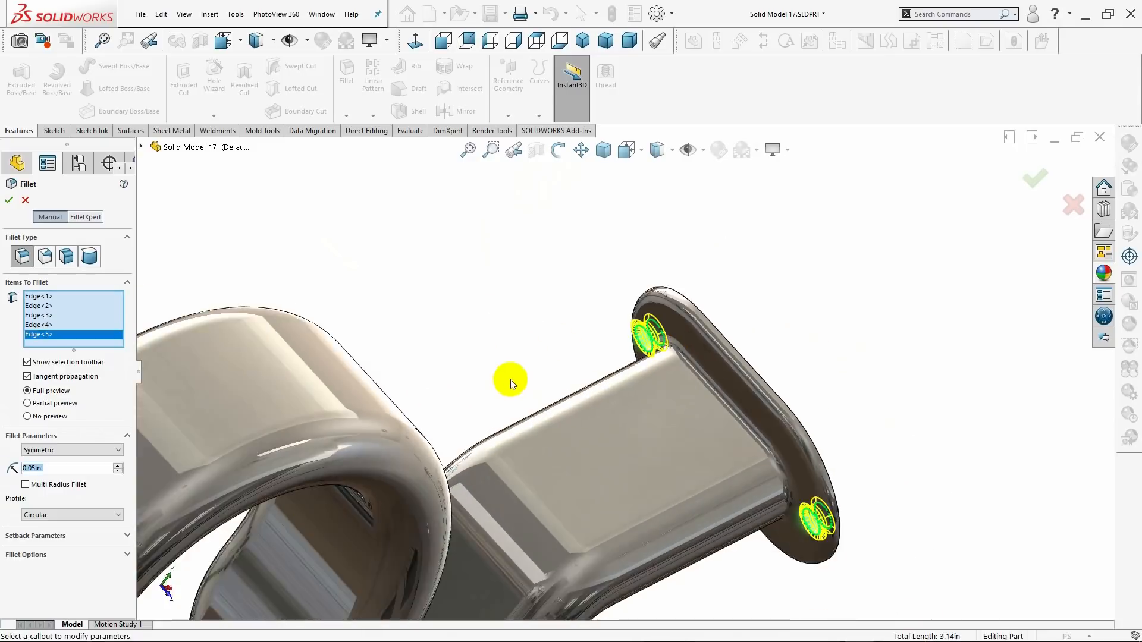
# Add the body-side and underside edges of the lower flange's other hole to the 0.05 in fillet.
pyautogui.scroll(4, 476, 395)
pyautogui.moveTo(451, 426); pyautogui.dragTo(429, 469, button='middle')
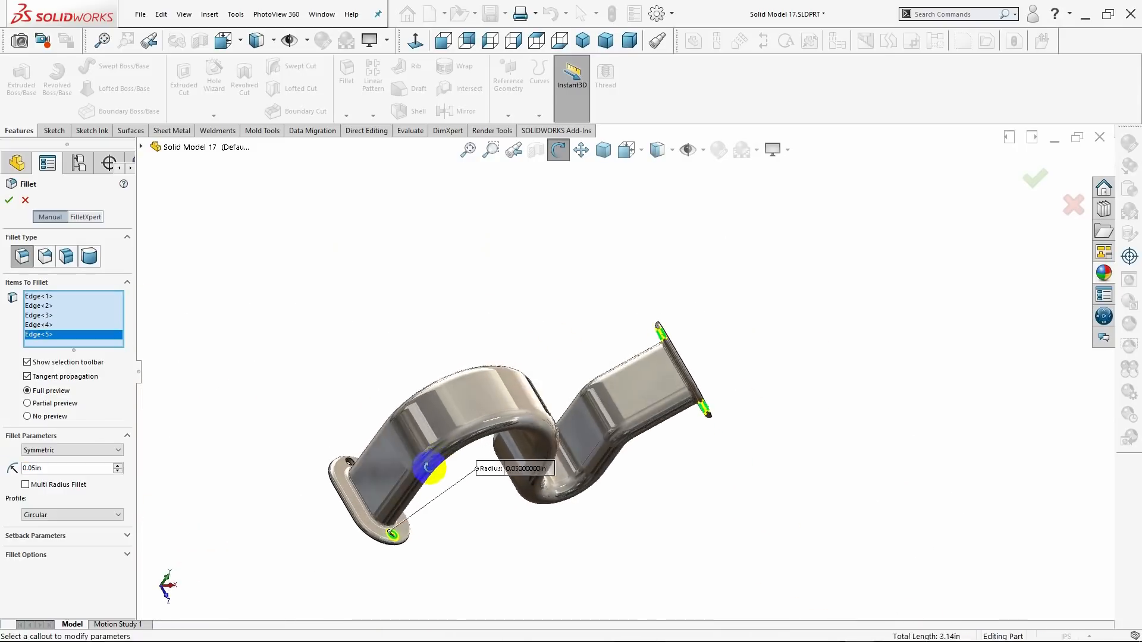
pyautogui.scroll(-2, 384, 465)
pyautogui.scroll(-3, 383, 465)
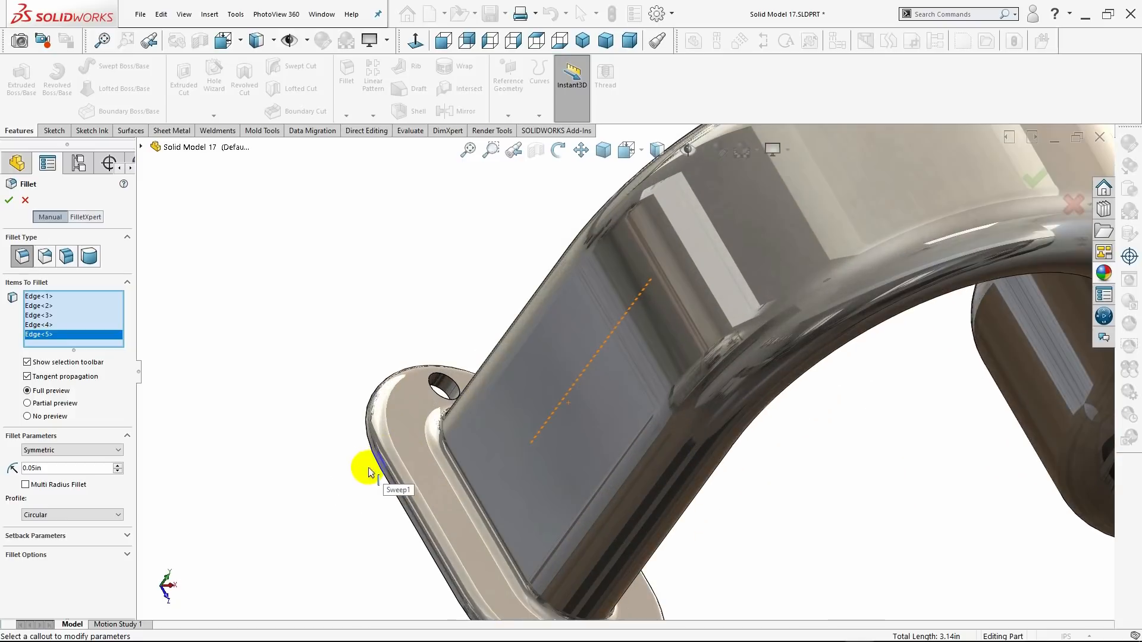
pyautogui.click(445, 405)
pyautogui.scroll(3, 345, 428)
pyautogui.moveTo(344, 428); pyautogui.dragTo(415, 382, button='middle')
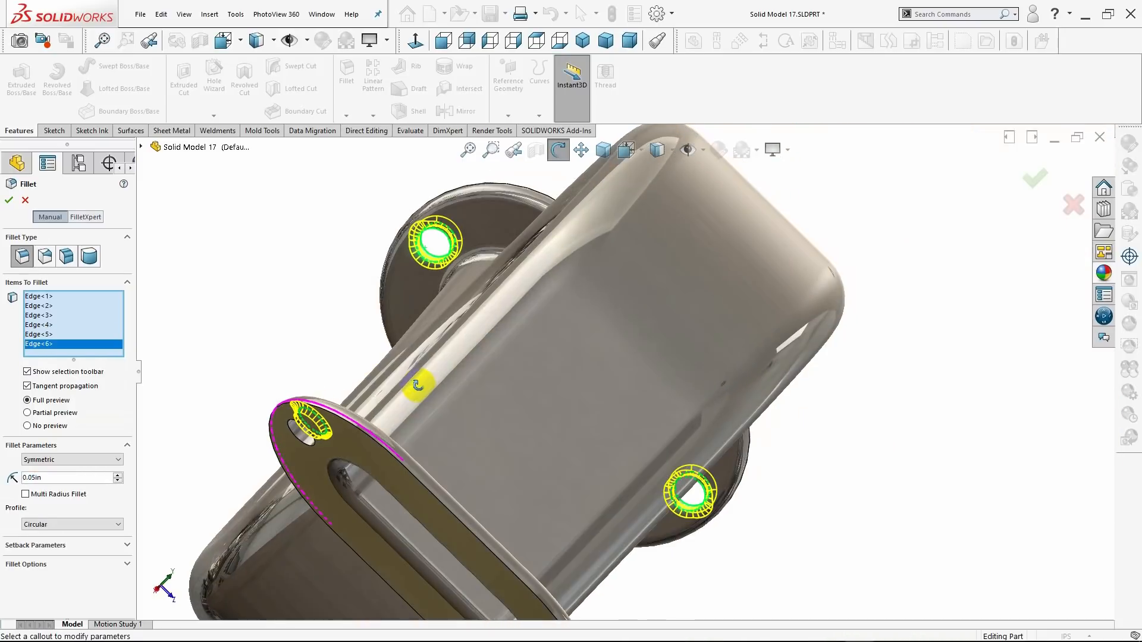
pyautogui.click(305, 436)
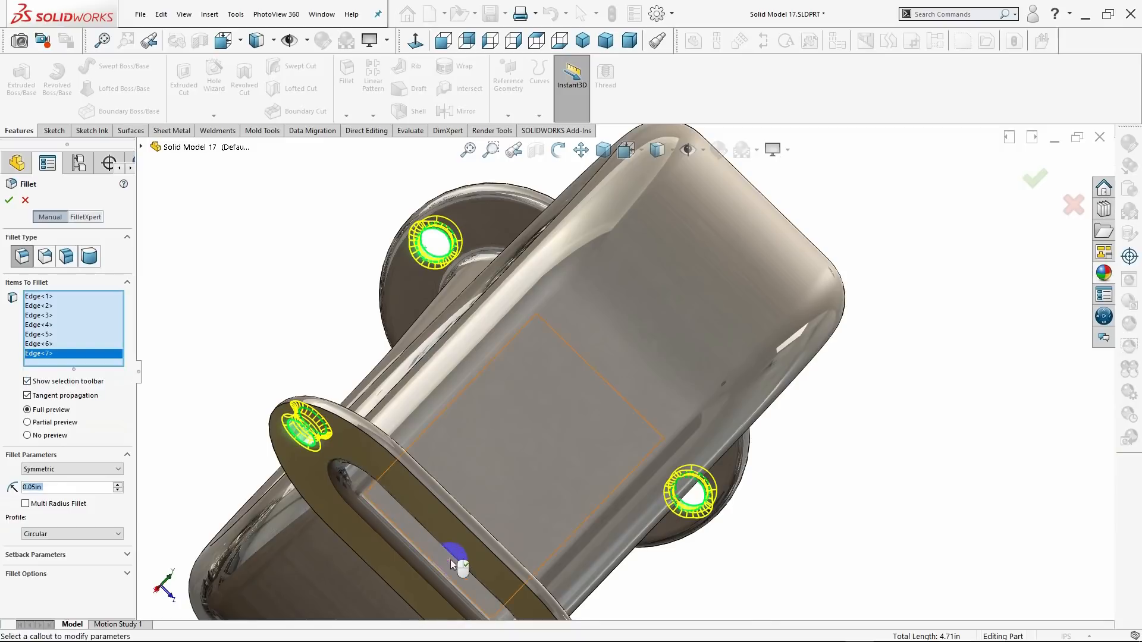
# Add the underside edge of the lower flange's remaining hole to the 0.05 in fillet.
pyautogui.scroll(3, 504, 557)
pyautogui.moveTo(505, 557); pyautogui.dragTo(731, 491, button='middle')
pyautogui.scroll(-4, 738, 446)
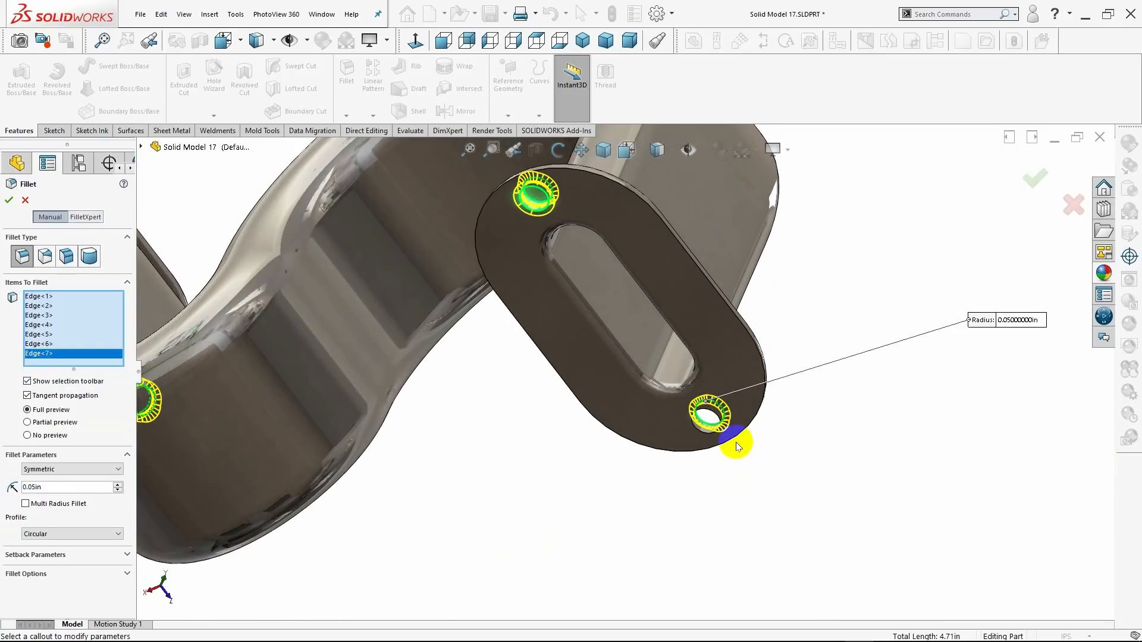
pyautogui.moveTo(773, 456); pyautogui.dragTo(736, 482, button='middle')
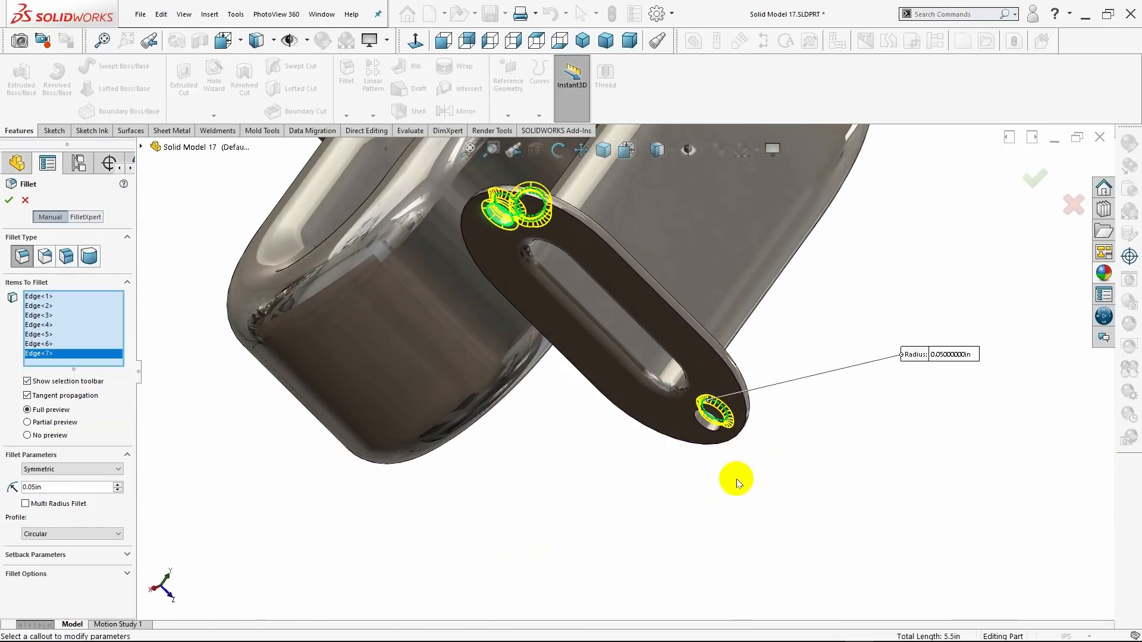
pyautogui.click(714, 434)
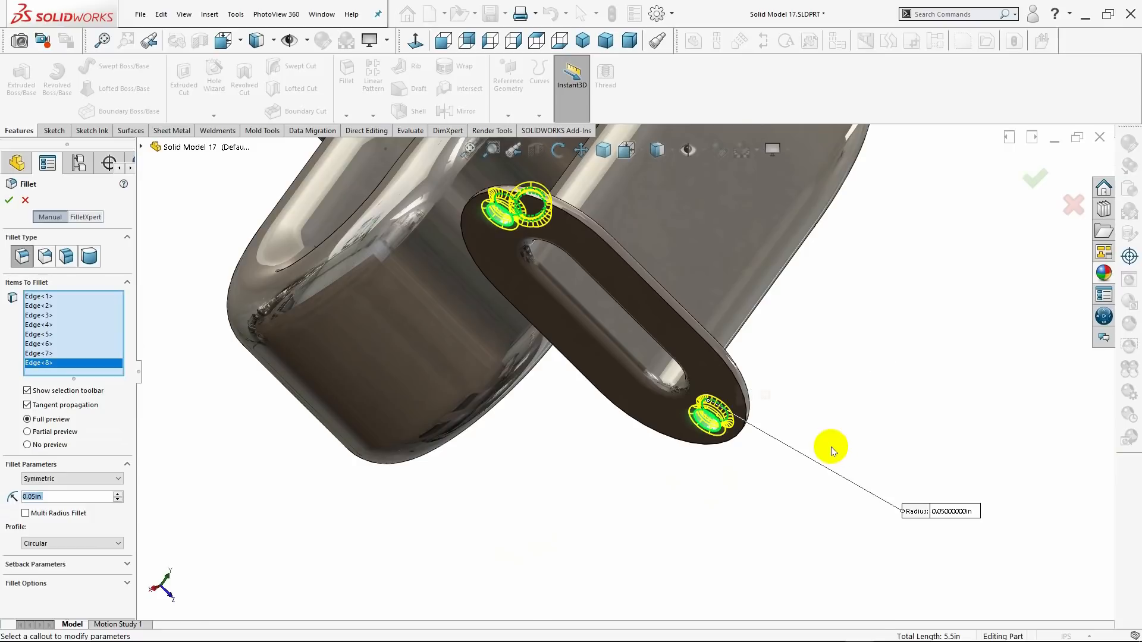
# Check the selected hole edges on both flanges and apply the 0.05 in fillet.
pyautogui.moveTo(831, 447); pyautogui.dragTo(778, 487, button='middle')
pyautogui.scroll(3, 785, 482)
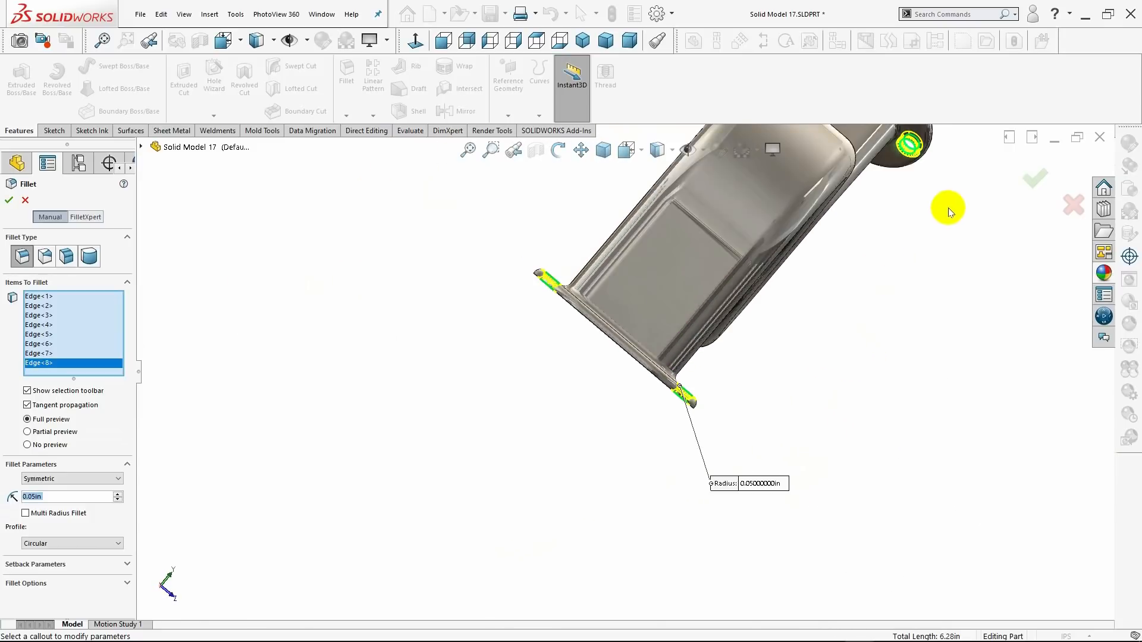
pyautogui.scroll(4, 948, 211)
pyautogui.scroll(-6, 755, 228)
pyautogui.moveTo(754, 292); pyautogui.dragTo(657, 342, button='middle')
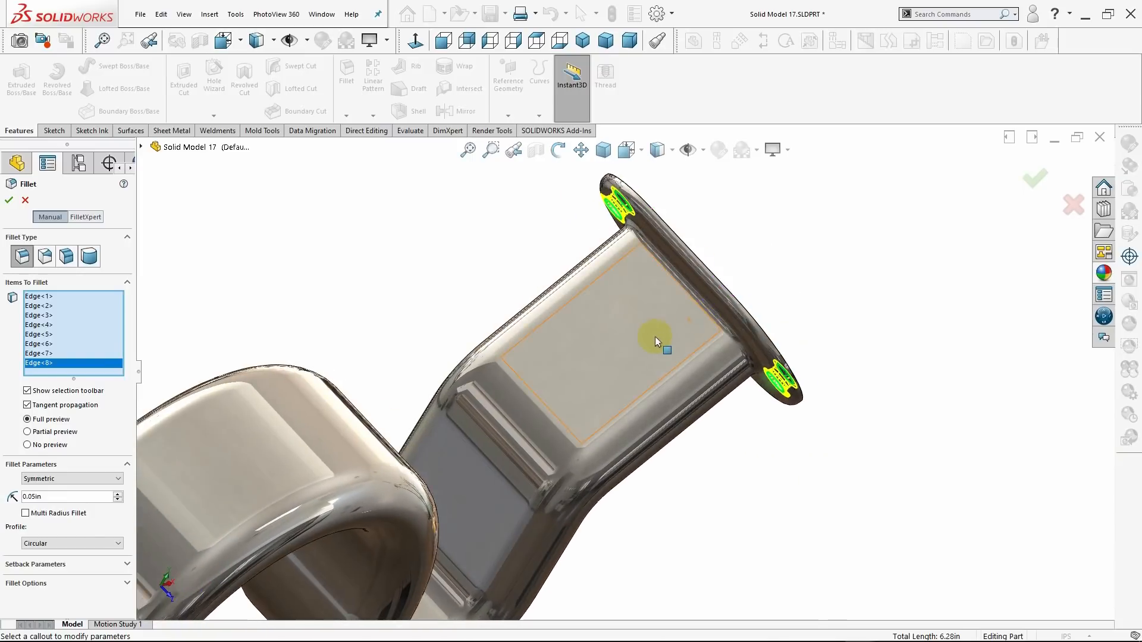
pyautogui.scroll(3, 657, 342)
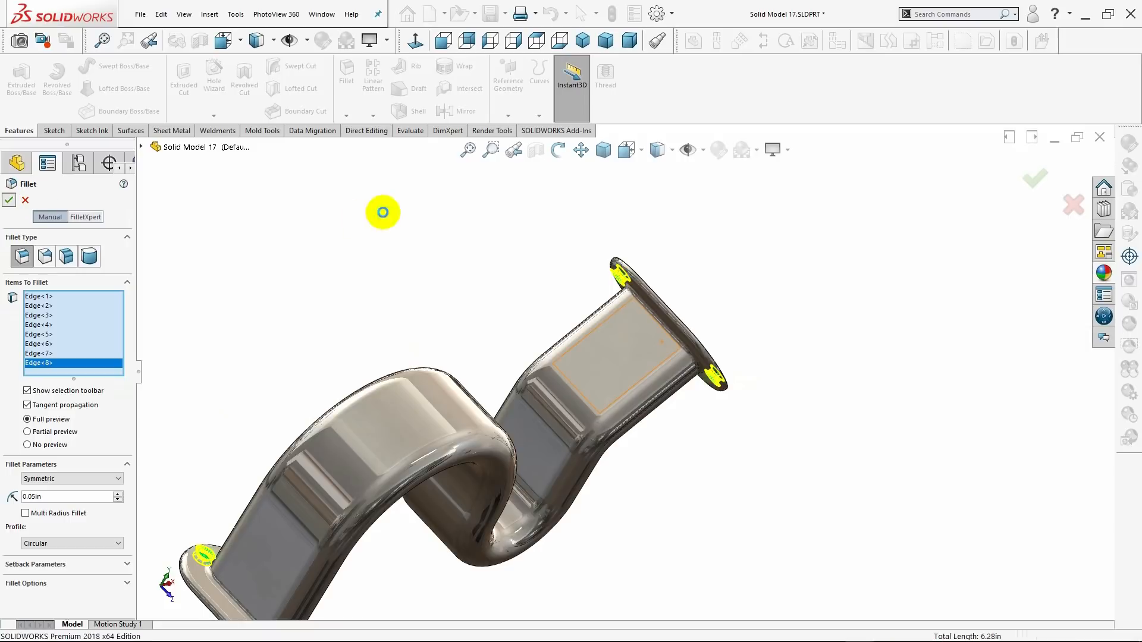
pyautogui.press('Return')
pyautogui.moveTo(459, 277); pyautogui.dragTo(411, 245, button='middle')
pyautogui.press('Escape')
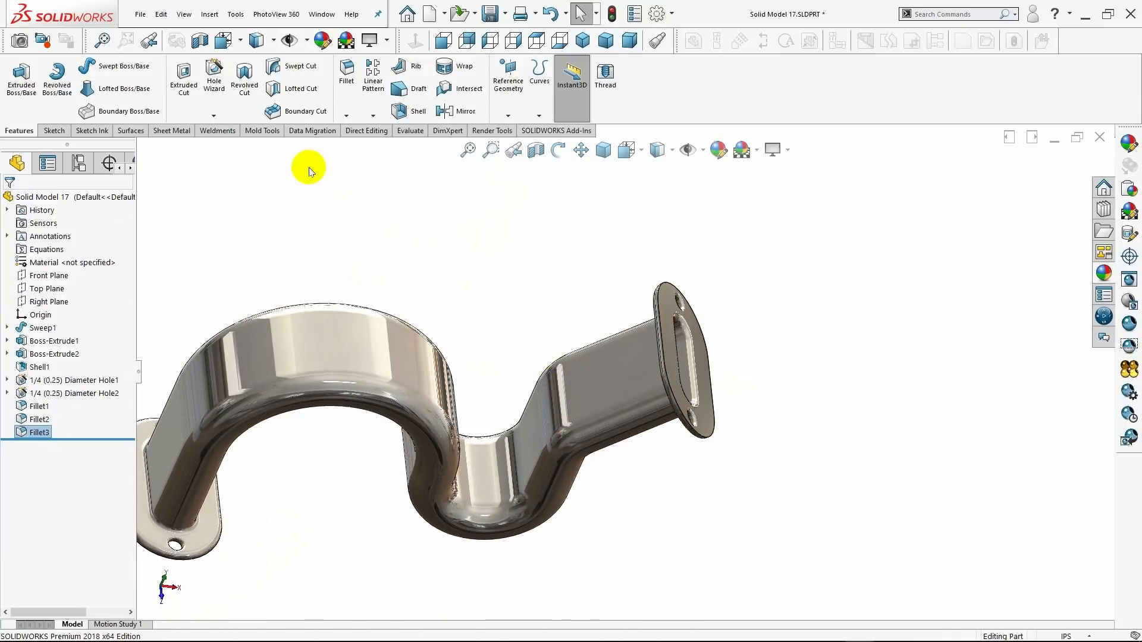
# Fillet the outer perimeter edge of both end flanges with a 0.05 in radius.
pyautogui.click(358, 101)
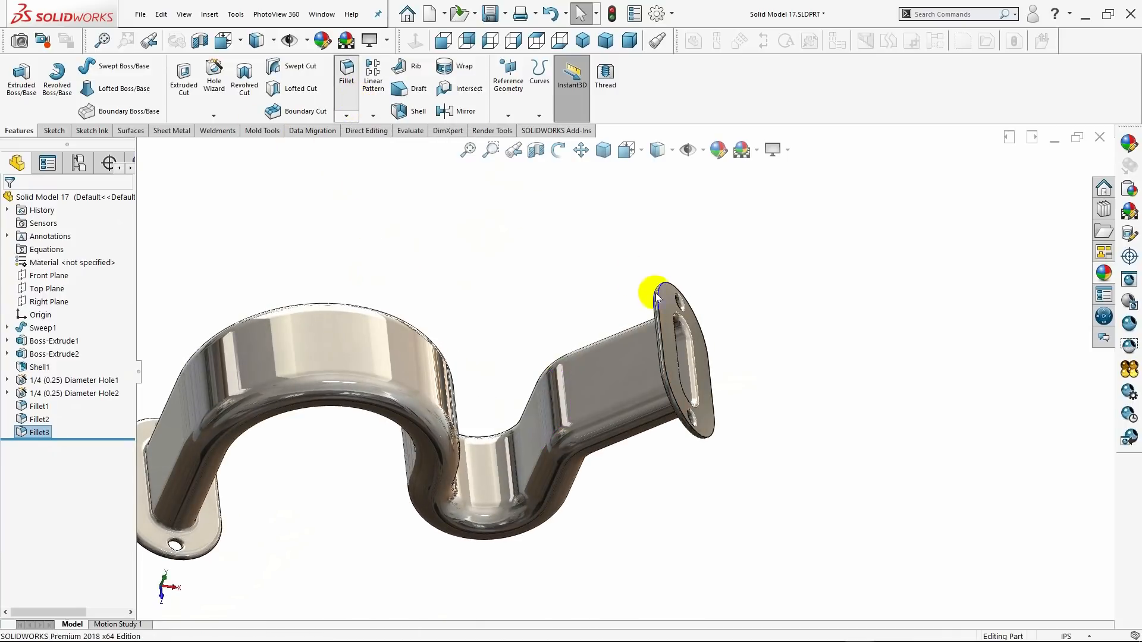
pyautogui.click(660, 331)
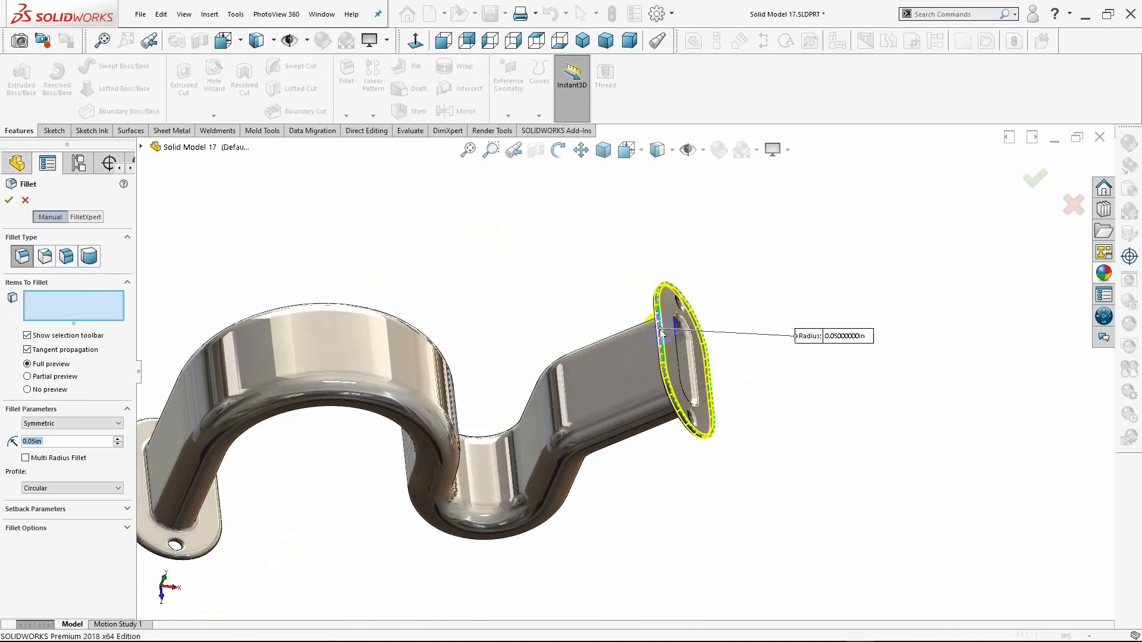
pyautogui.moveTo(256, 473); pyautogui.dragTo(275, 440, button='middle')
pyautogui.scroll(-5, 318, 408)
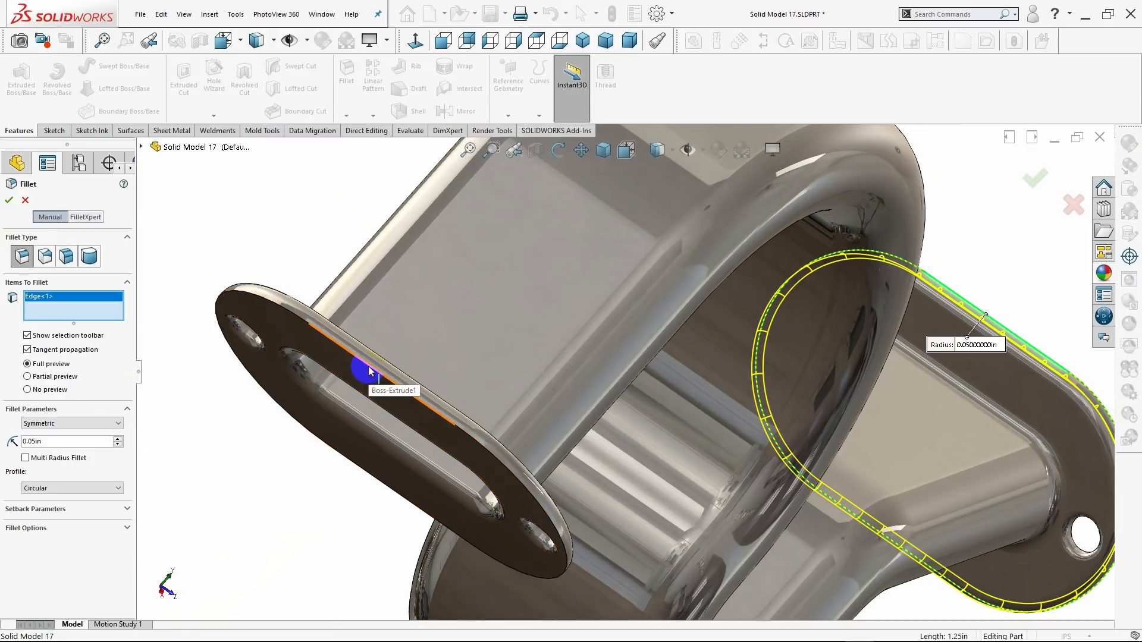
pyautogui.click(368, 368)
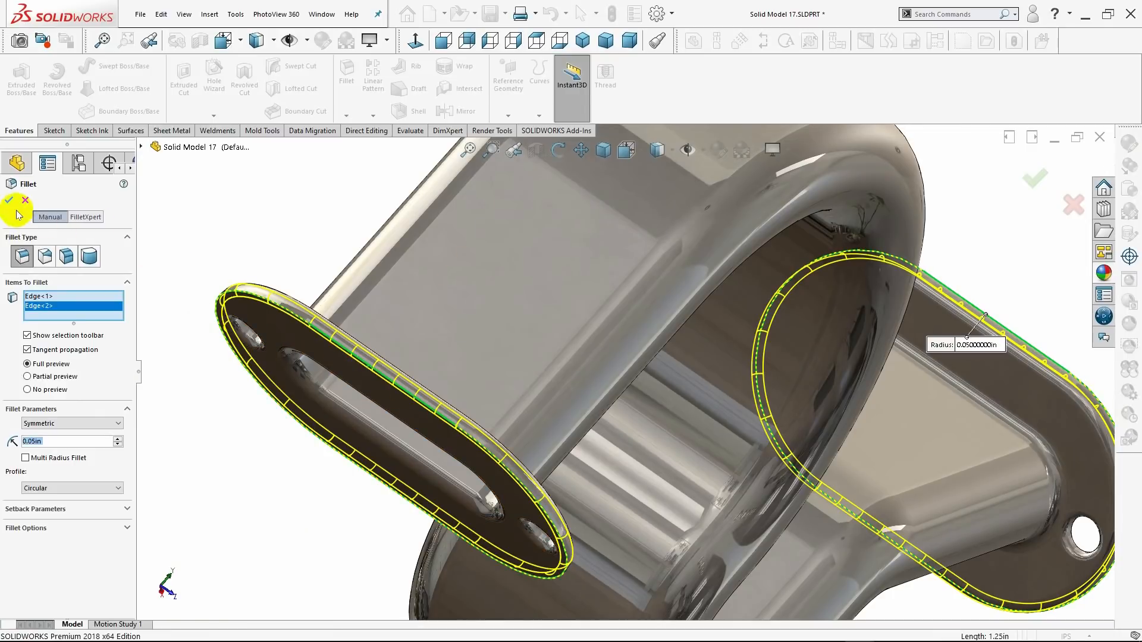
pyautogui.press('Return')
# Show an isometric section view cut on the Front Plane, offset about -0.01 in and tilted about 2.49 degrees.
pyautogui.moveTo(263, 390); pyautogui.dragTo(193, 360, button='middle')
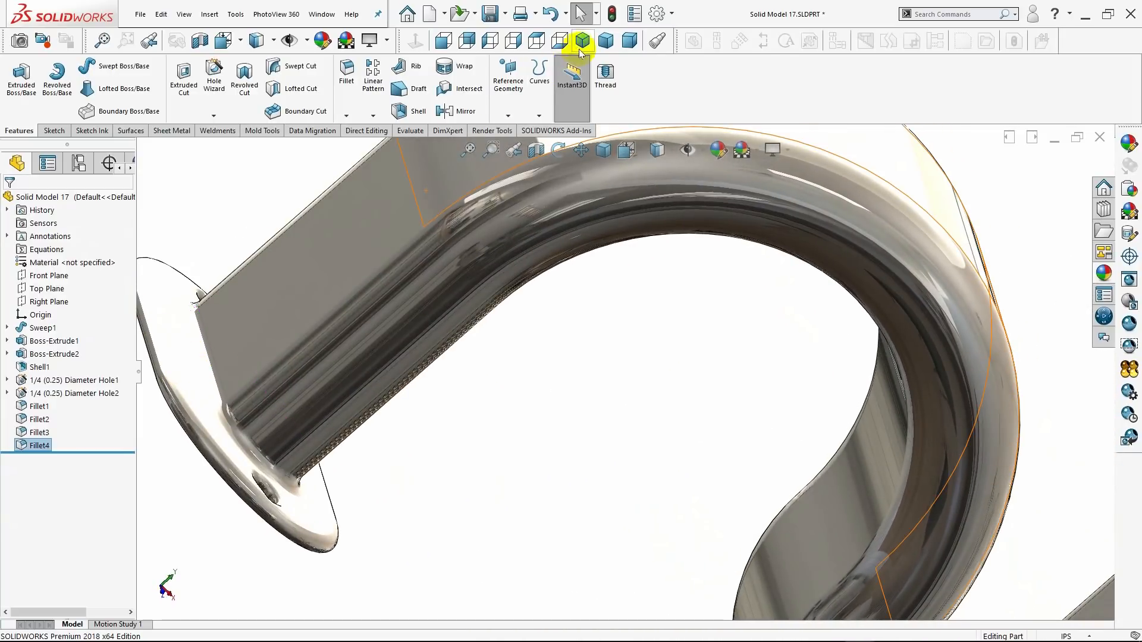
pyautogui.click(582, 41)
pyautogui.scroll(-5, 681, 199)
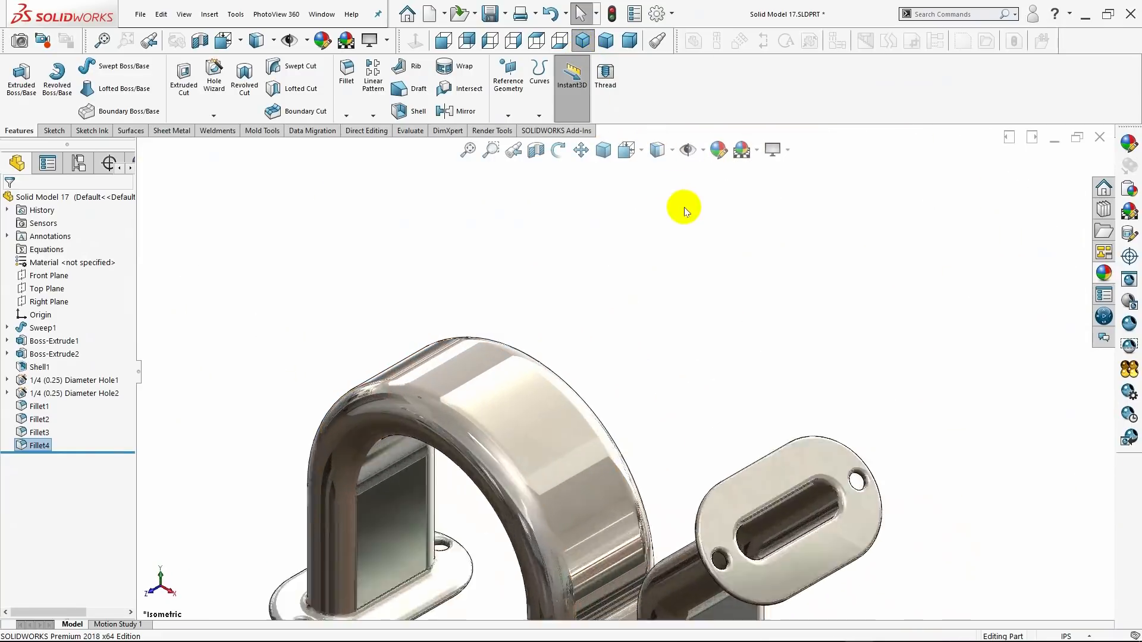
pyautogui.scroll(4, 757, 369)
pyautogui.moveTo(731, 419); pyautogui.dragTo(748, 373, button='middle')
pyautogui.click(582, 42)
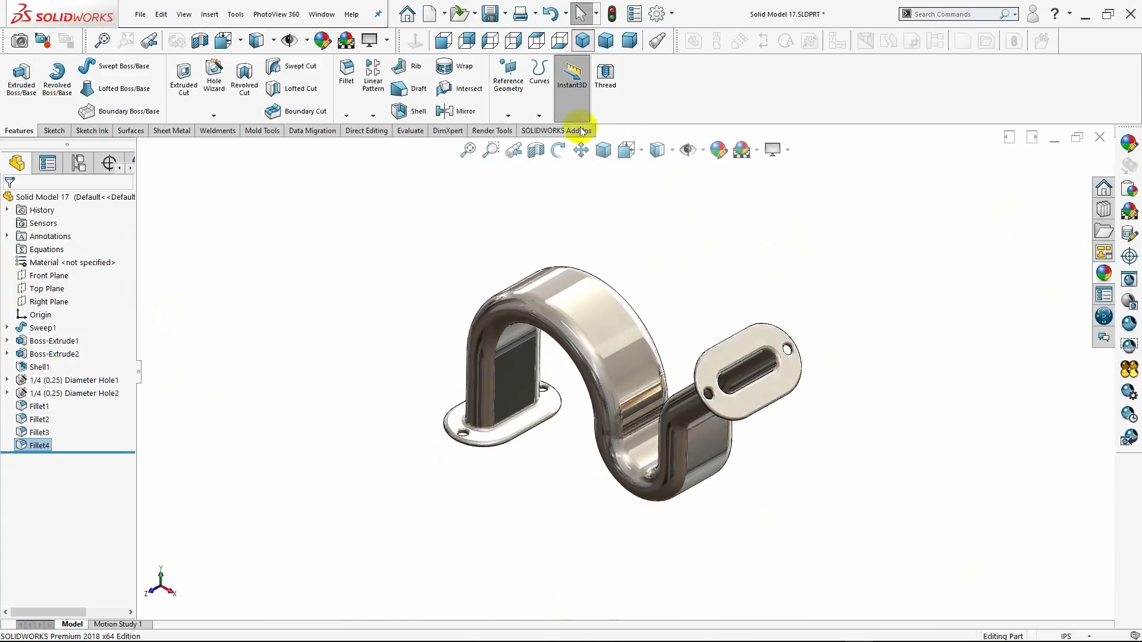
pyautogui.click(539, 153)
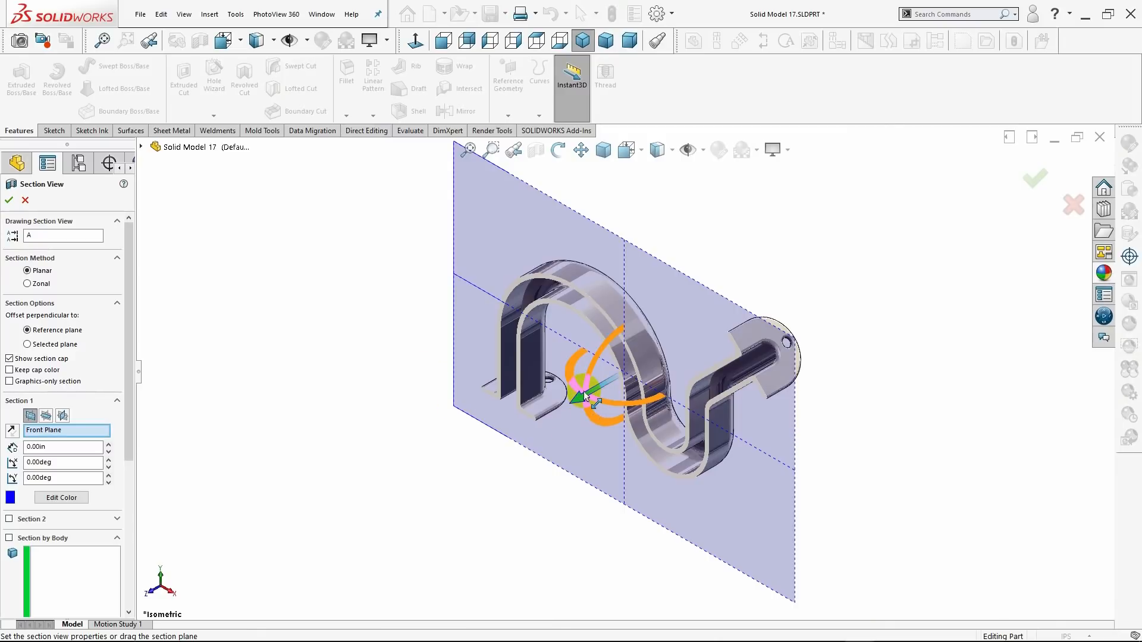
pyautogui.moveTo(585, 395)
pyautogui.mouseDown()
pyautogui.moveTo(569, 405)
pyautogui.moveTo(615, 382)
pyautogui.moveTo(537, 426)
pyautogui.moveTo(609, 394)
pyautogui.moveTo(549, 434)
pyautogui.moveTo(601, 419)
pyautogui.moveTo(565, 416)
pyautogui.moveTo(615, 408)
pyautogui.moveTo(600, 411)
pyautogui.mouseUp()
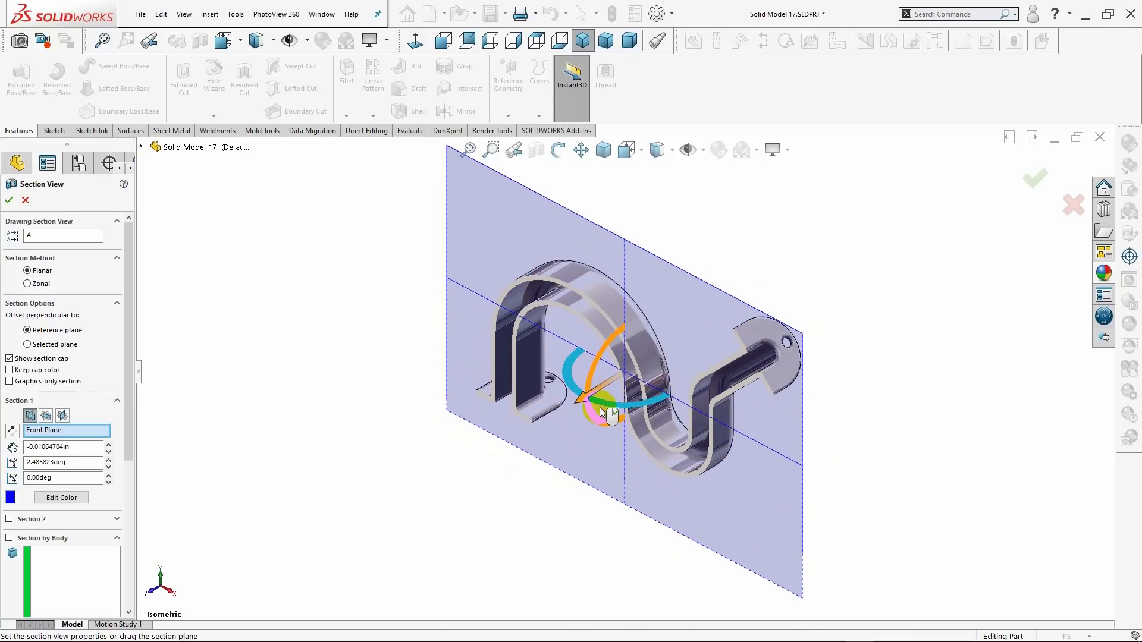
pyautogui.click(9, 203)
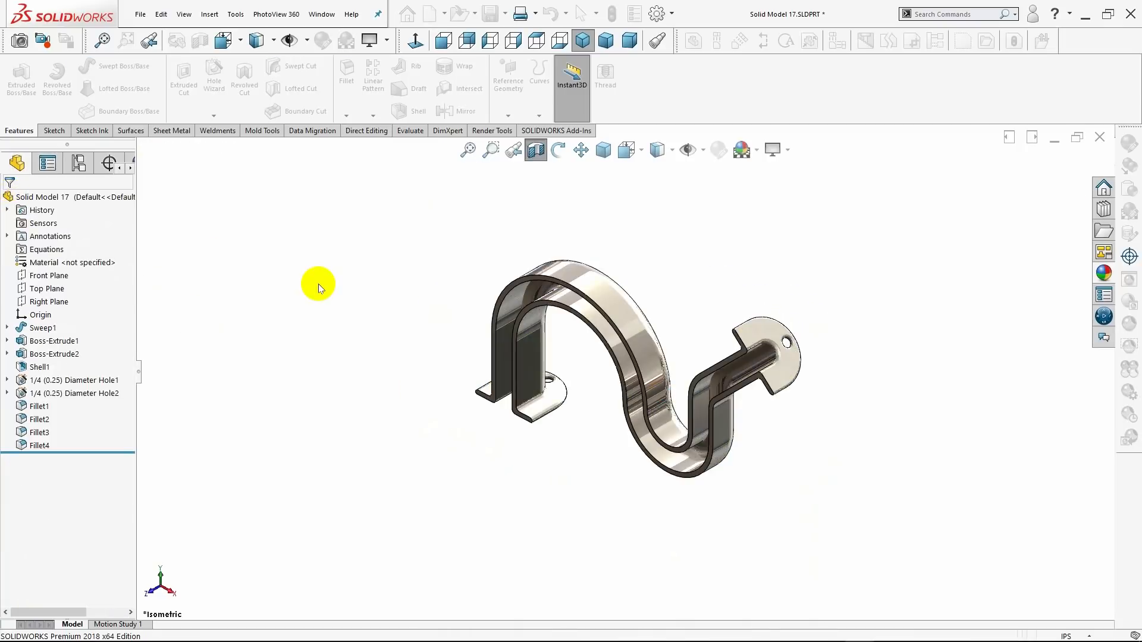
# Examine the sectioned body in trimetric, dimetric and isometric orientations, and turn the section view off.
pyautogui.click(612, 46)
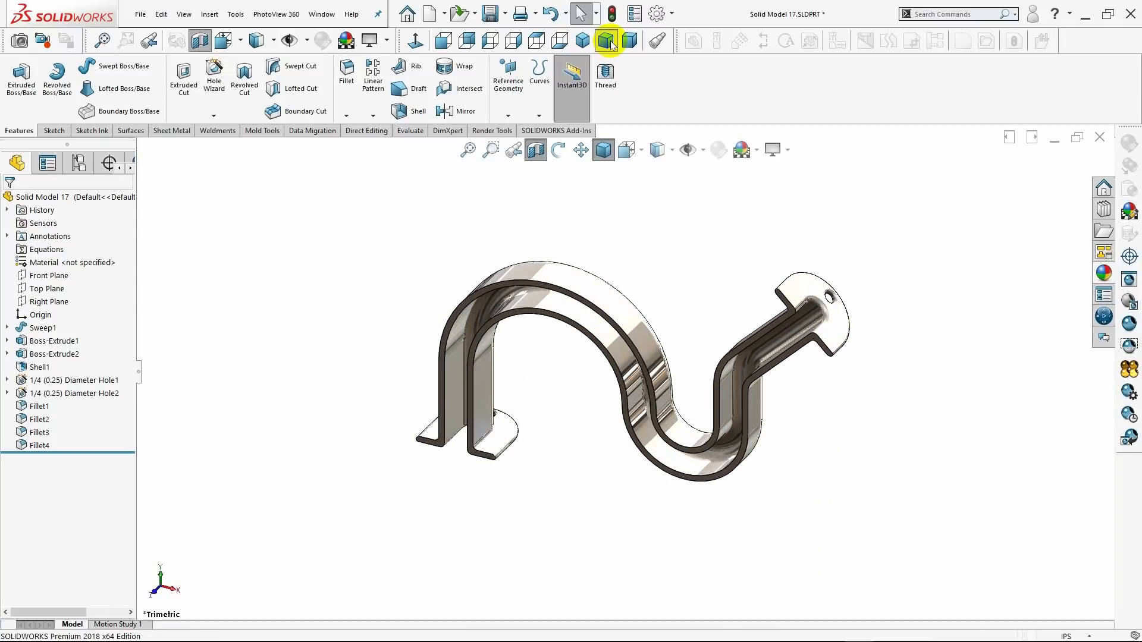
pyautogui.click(632, 42)
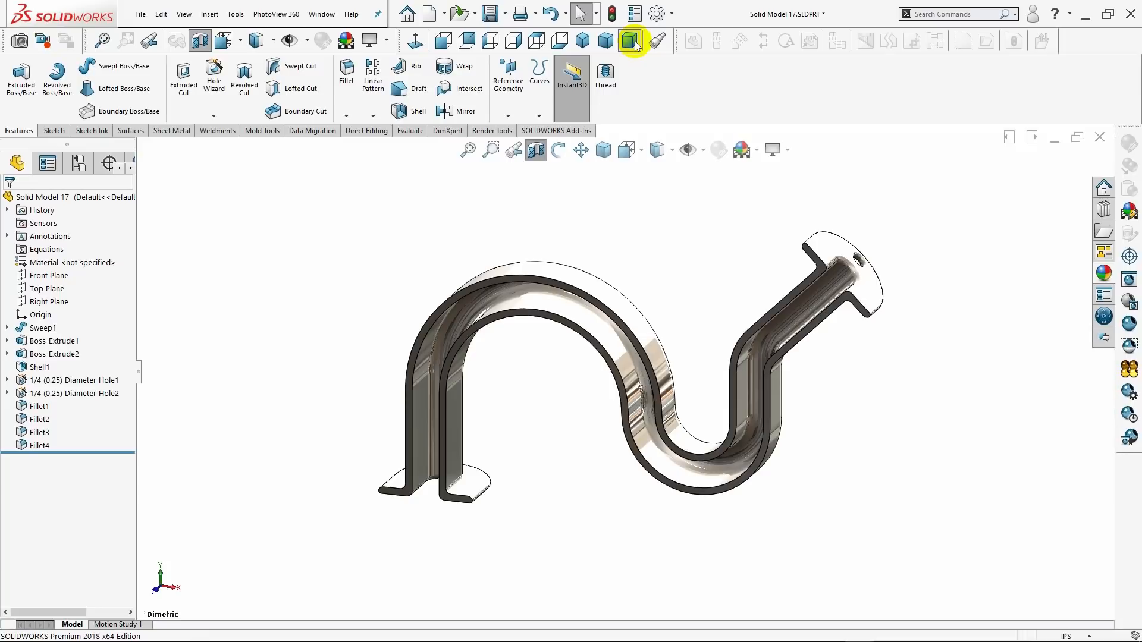
pyautogui.click(582, 46)
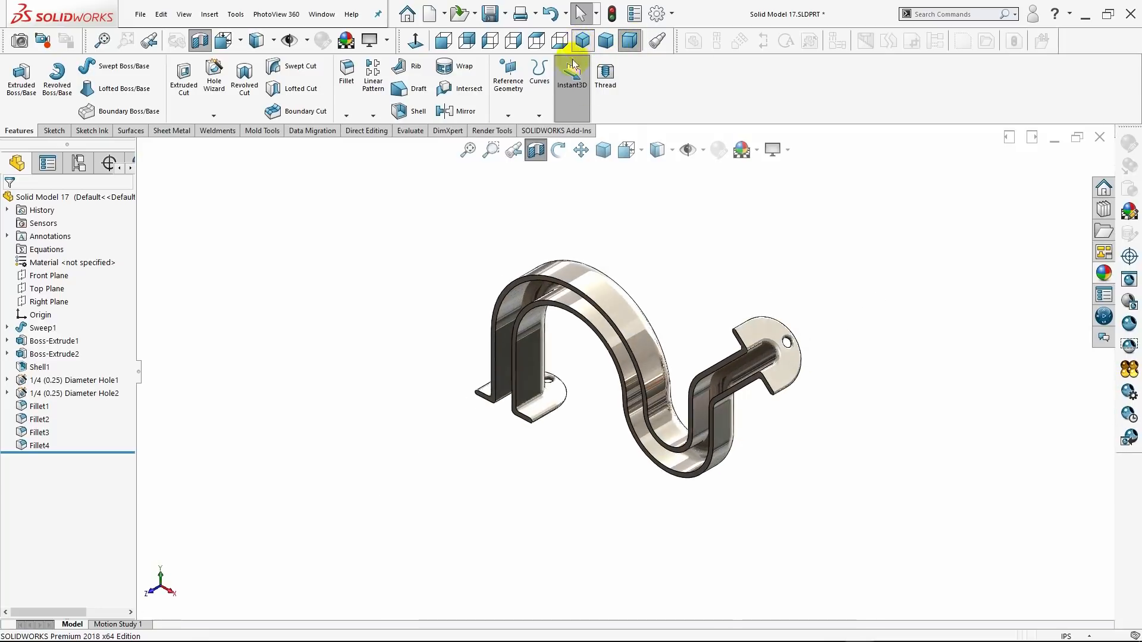
pyautogui.moveTo(684, 267); pyautogui.dragTo(818, 227, button='middle')
pyautogui.moveTo(782, 218)
pyautogui.mouseDown()
pyautogui.moveTo(682, 226)
pyautogui.moveTo(652, 275)
pyautogui.moveTo(771, 206)
pyautogui.mouseUp()
pyautogui.moveTo(772, 206); pyautogui.dragTo(733, 287, button='middle')
pyautogui.click(580, 43)
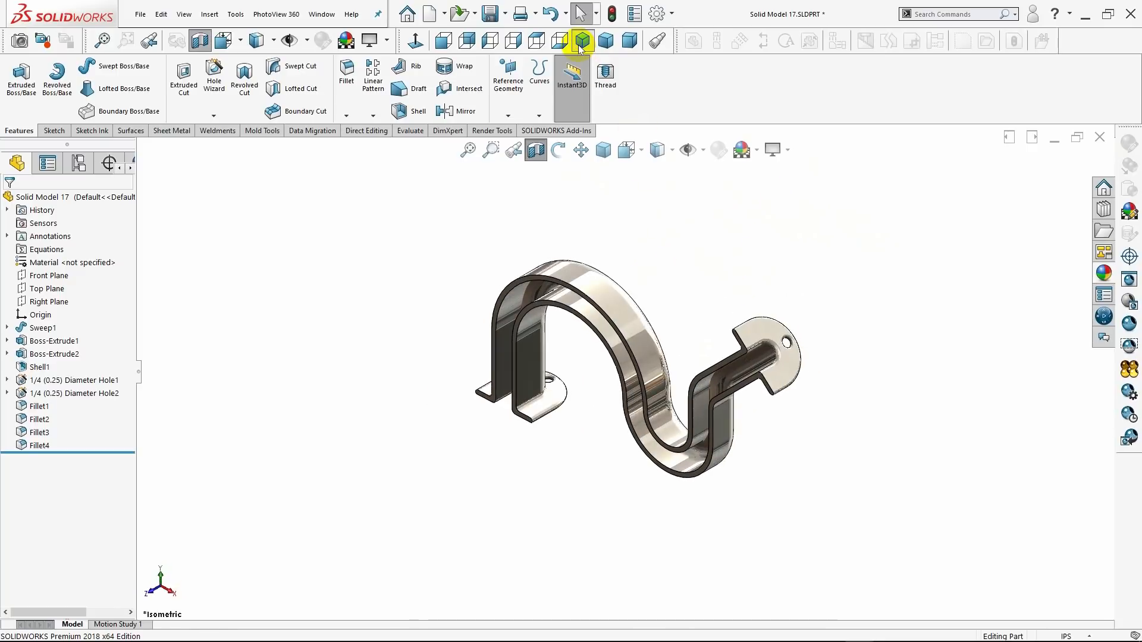
pyautogui.click(537, 151)
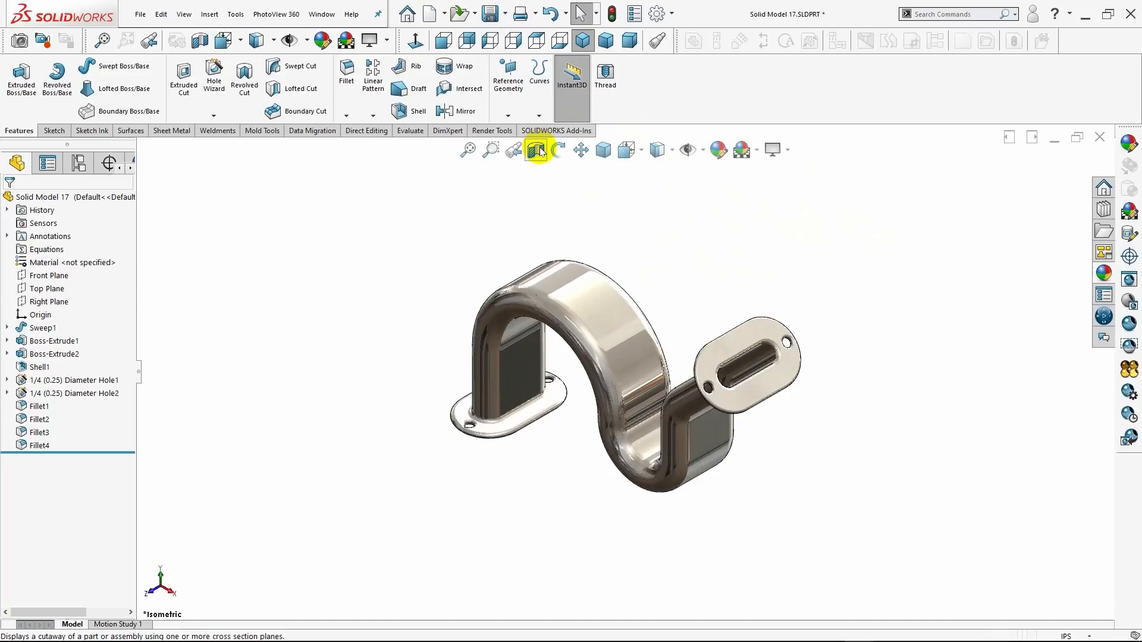
# Review the whole part in the standard 3D orientations and display it as Shaded without edges in isometric view.
pyautogui.click(605, 41)
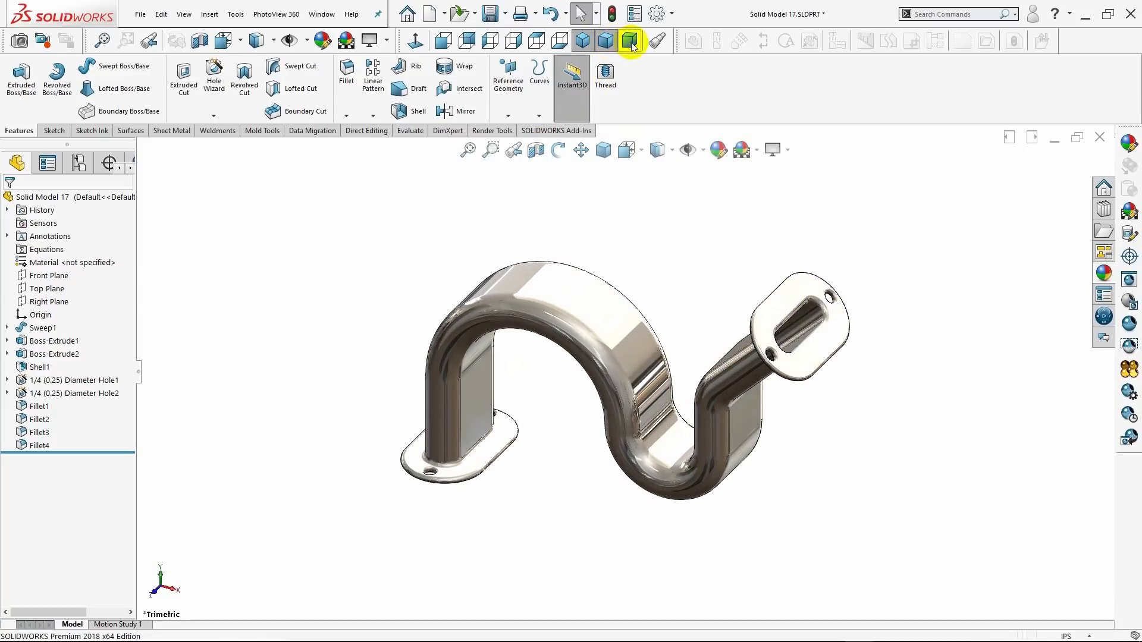
pyautogui.click(630, 42)
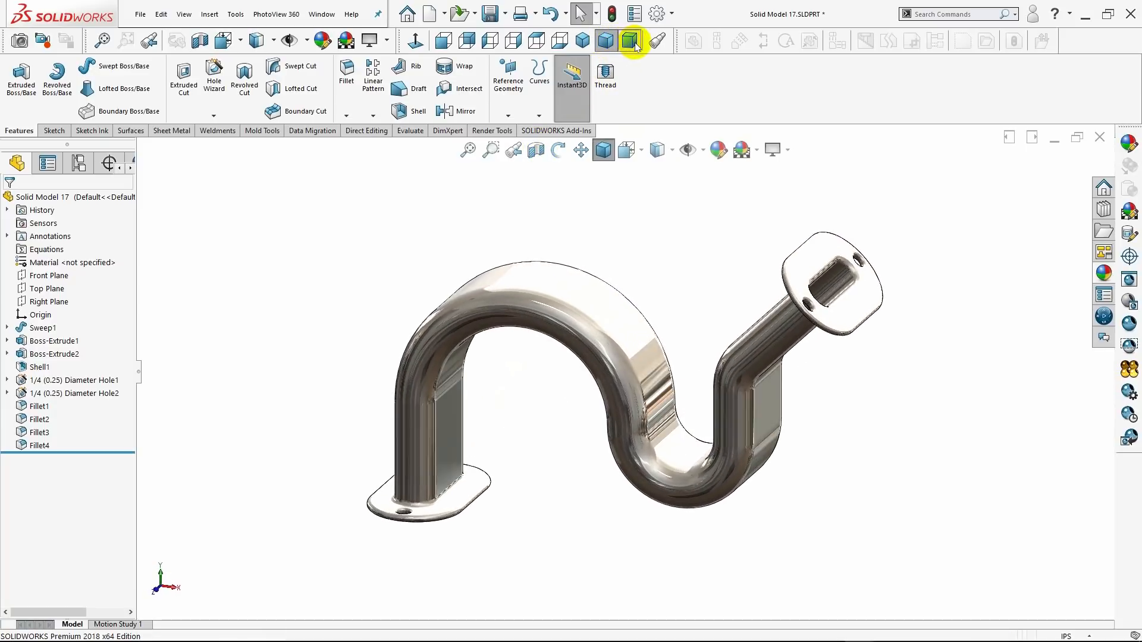
pyautogui.click(581, 46)
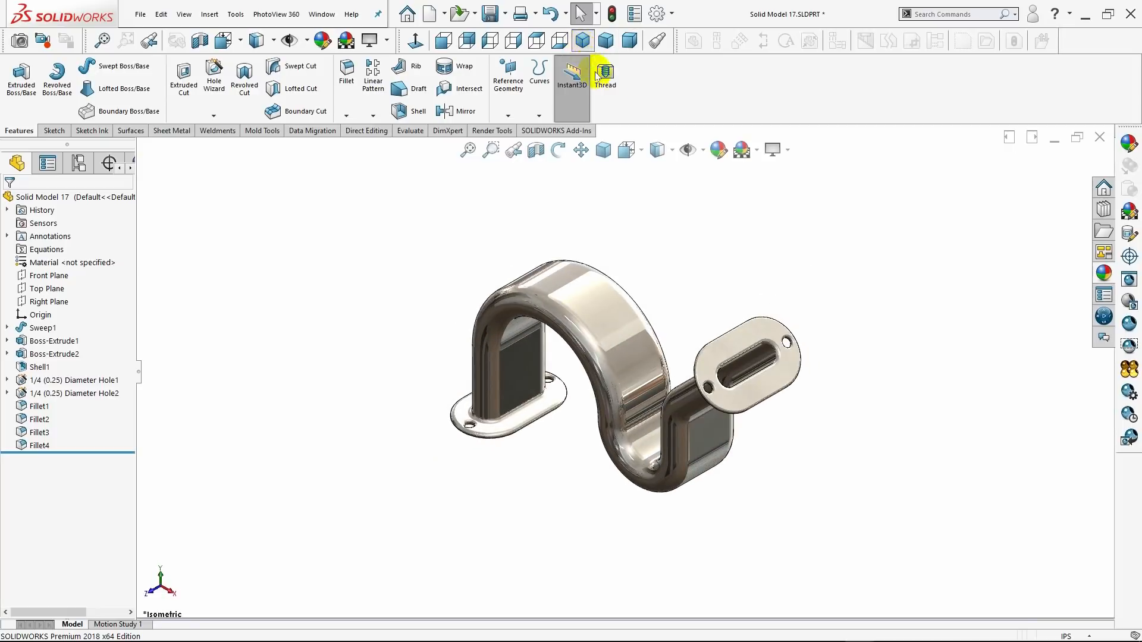
pyautogui.click(672, 152)
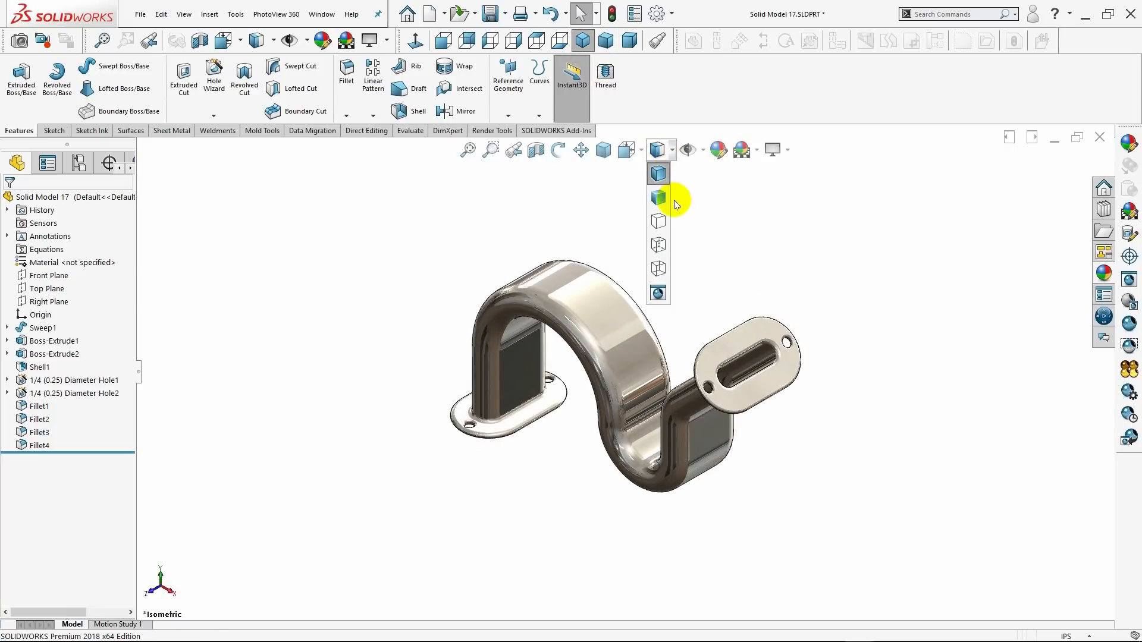
pyautogui.click(662, 201)
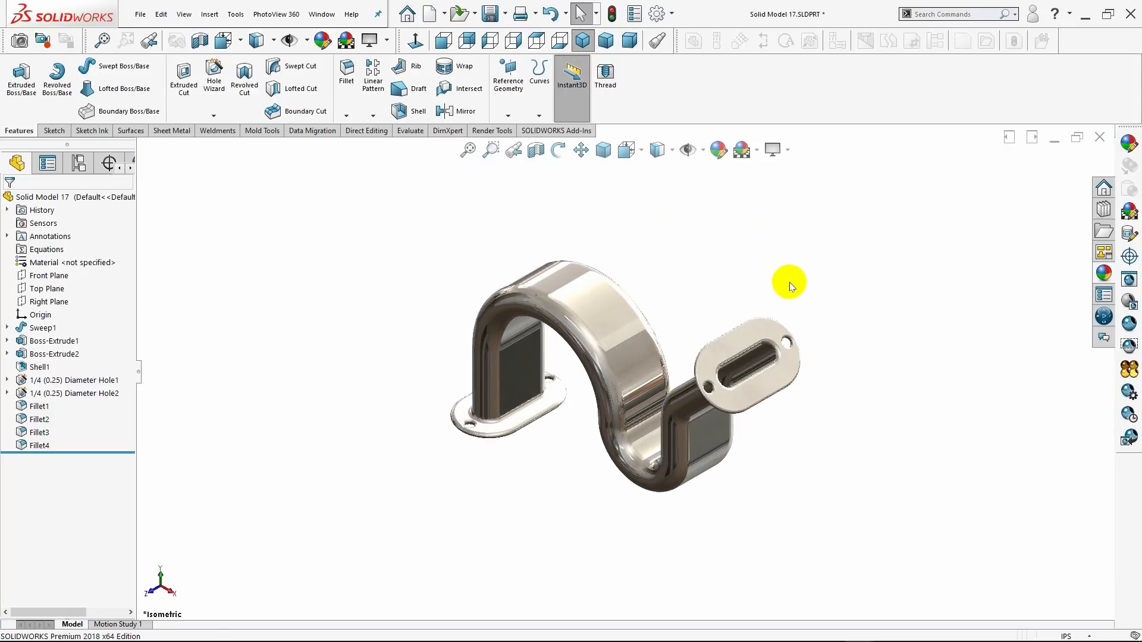